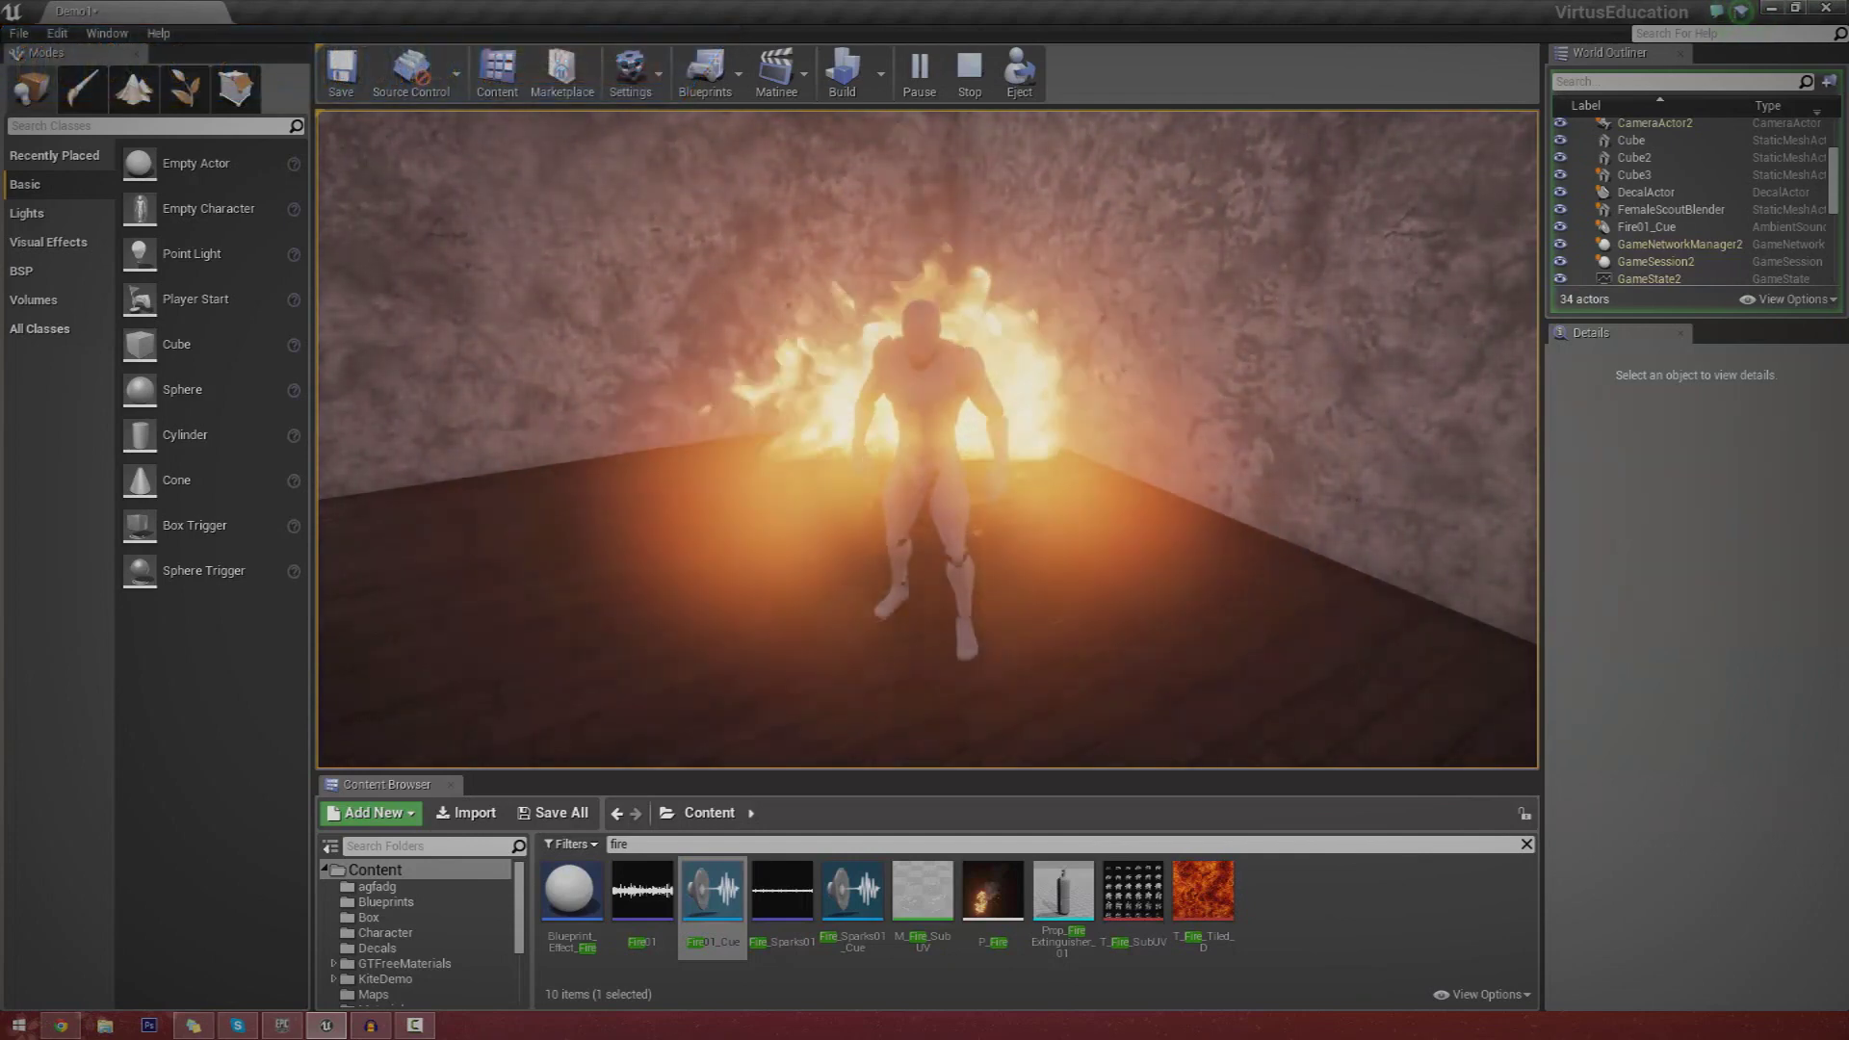
Run the character through the level to the corner fire to check its sound, and end the play session.
key("w")
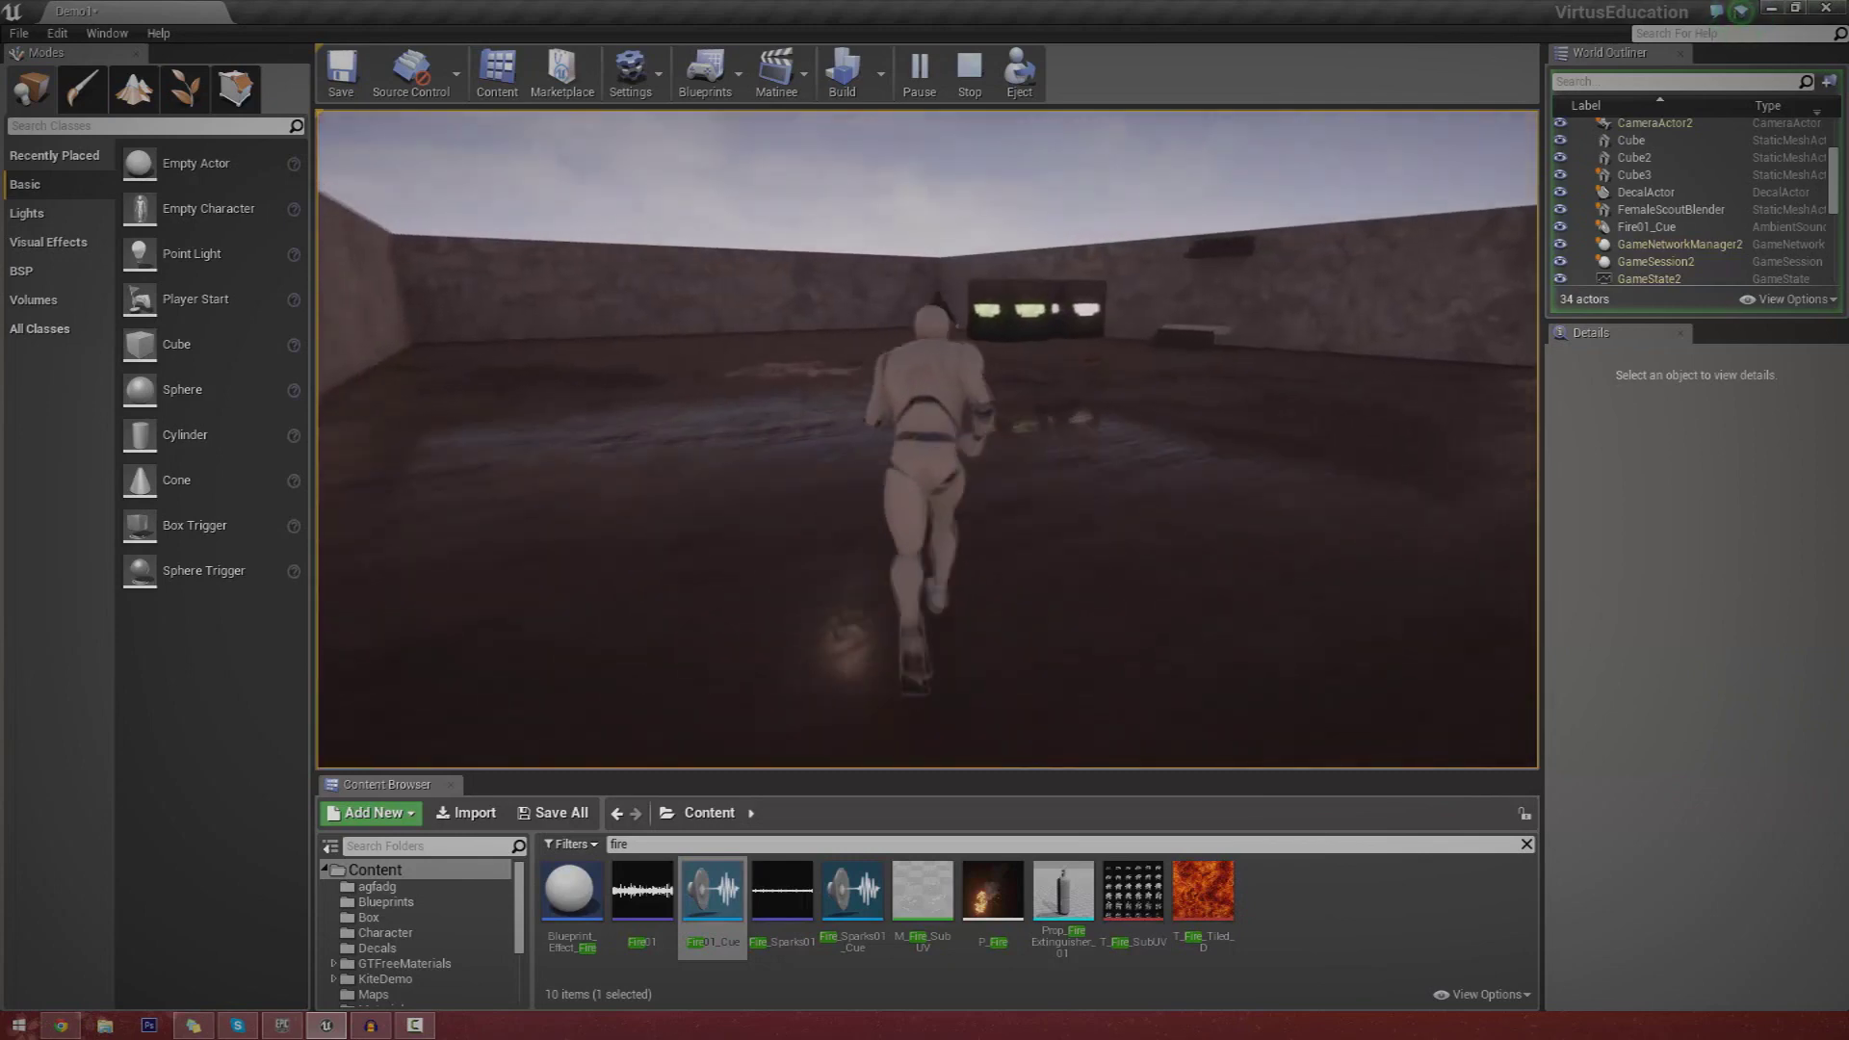
key("w")
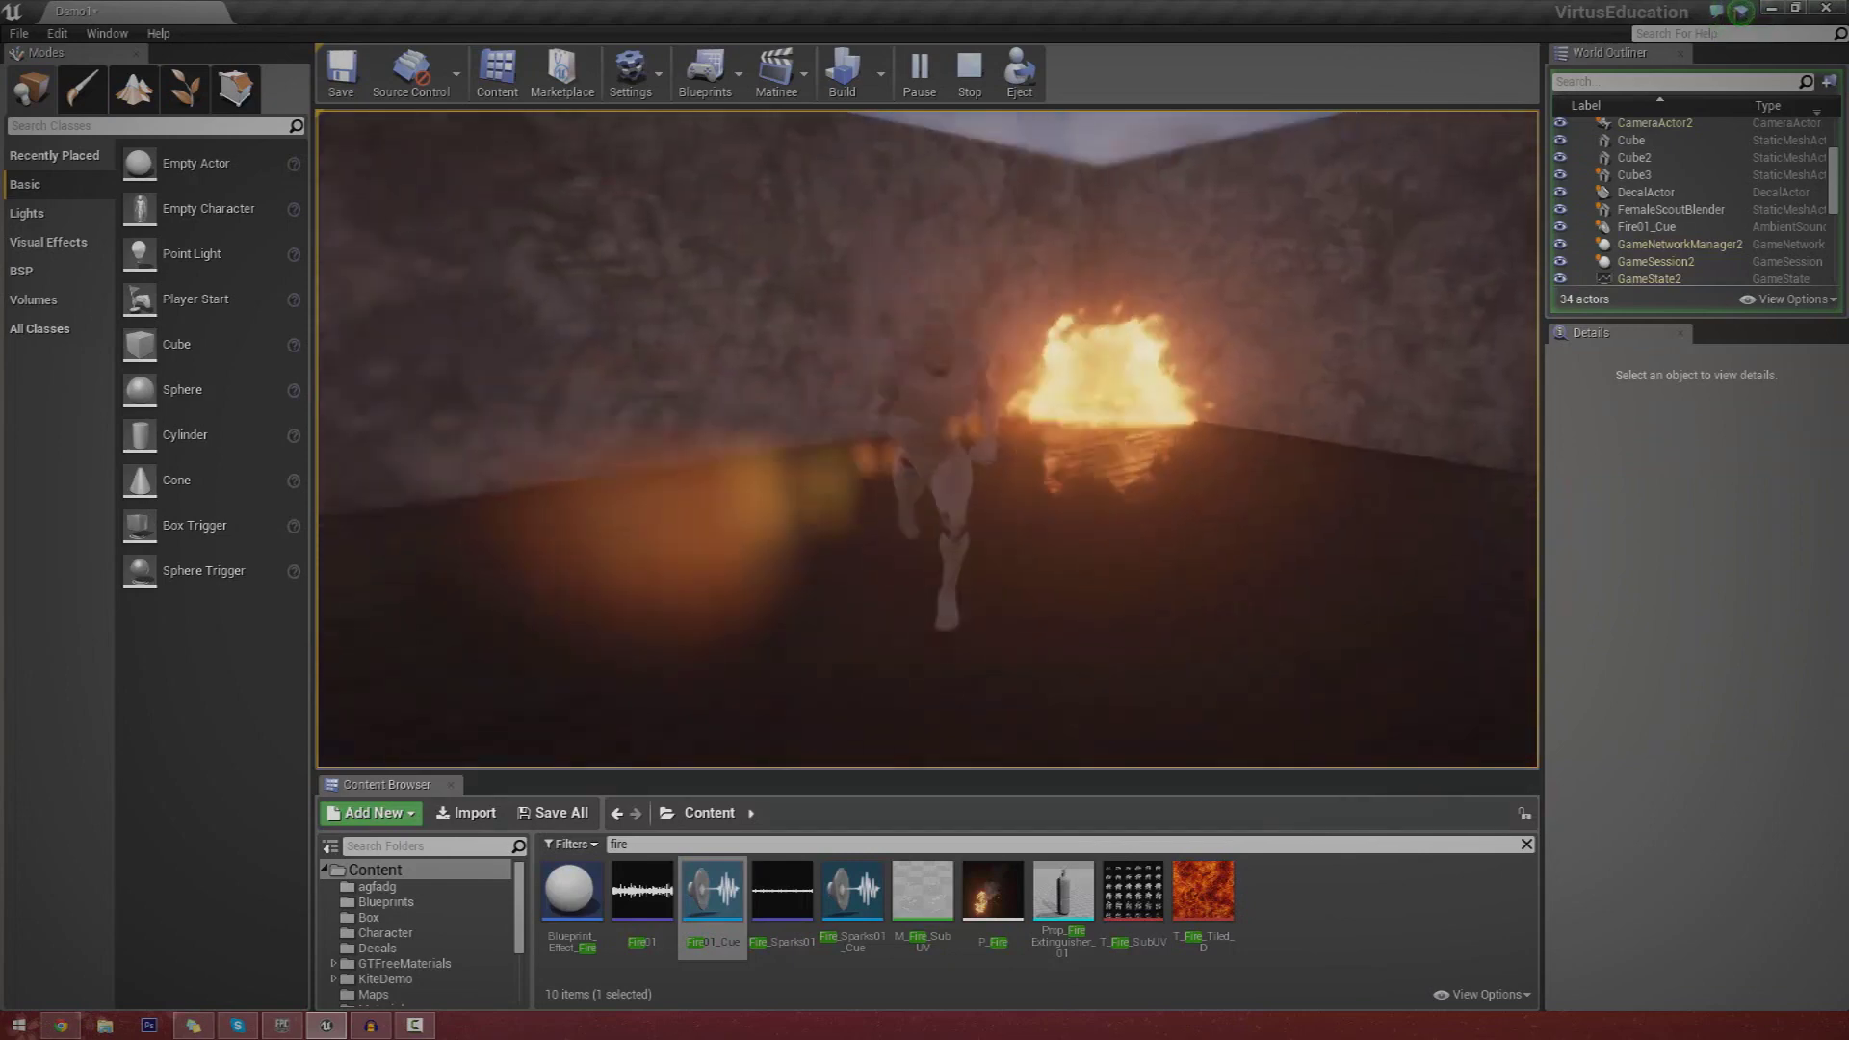
key("Escape")
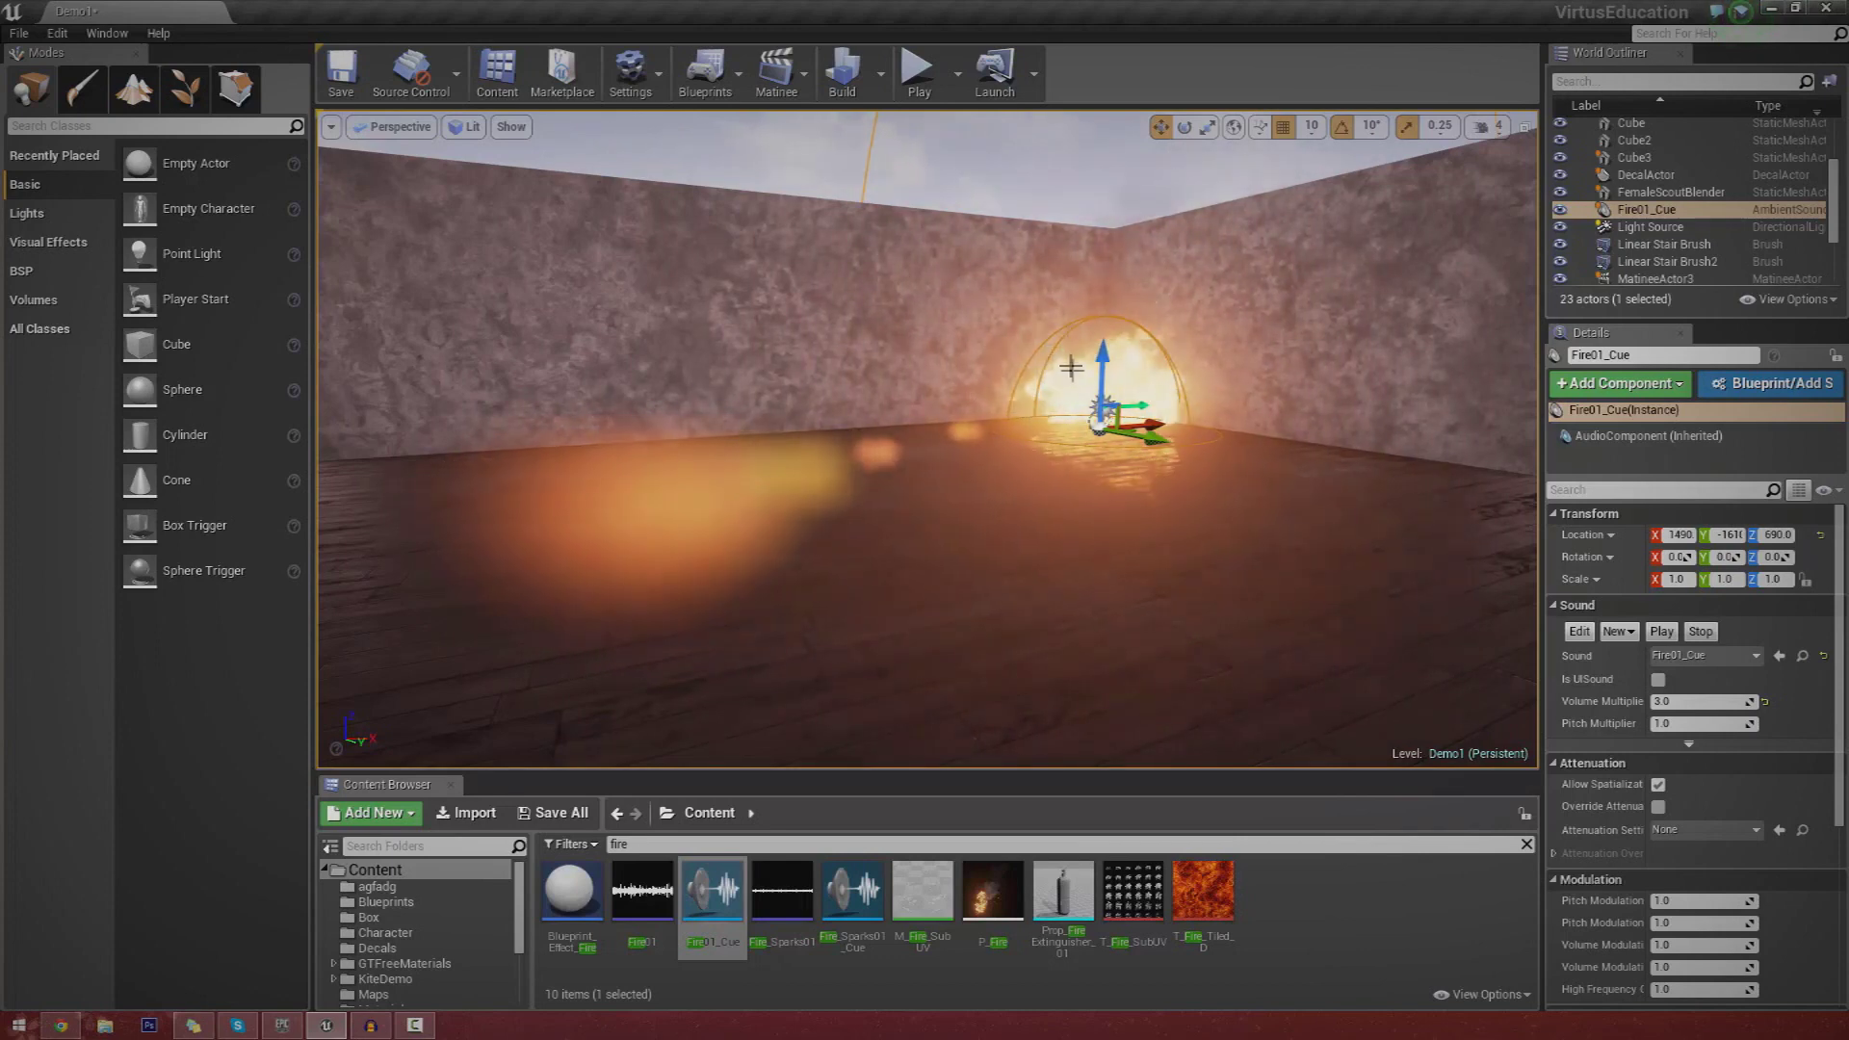
Delete the Fire01_Cue ambient sound at the corner fire and enlarge the content browser.
right_click_drag(1072, 367, 1150, 492)
key("w")
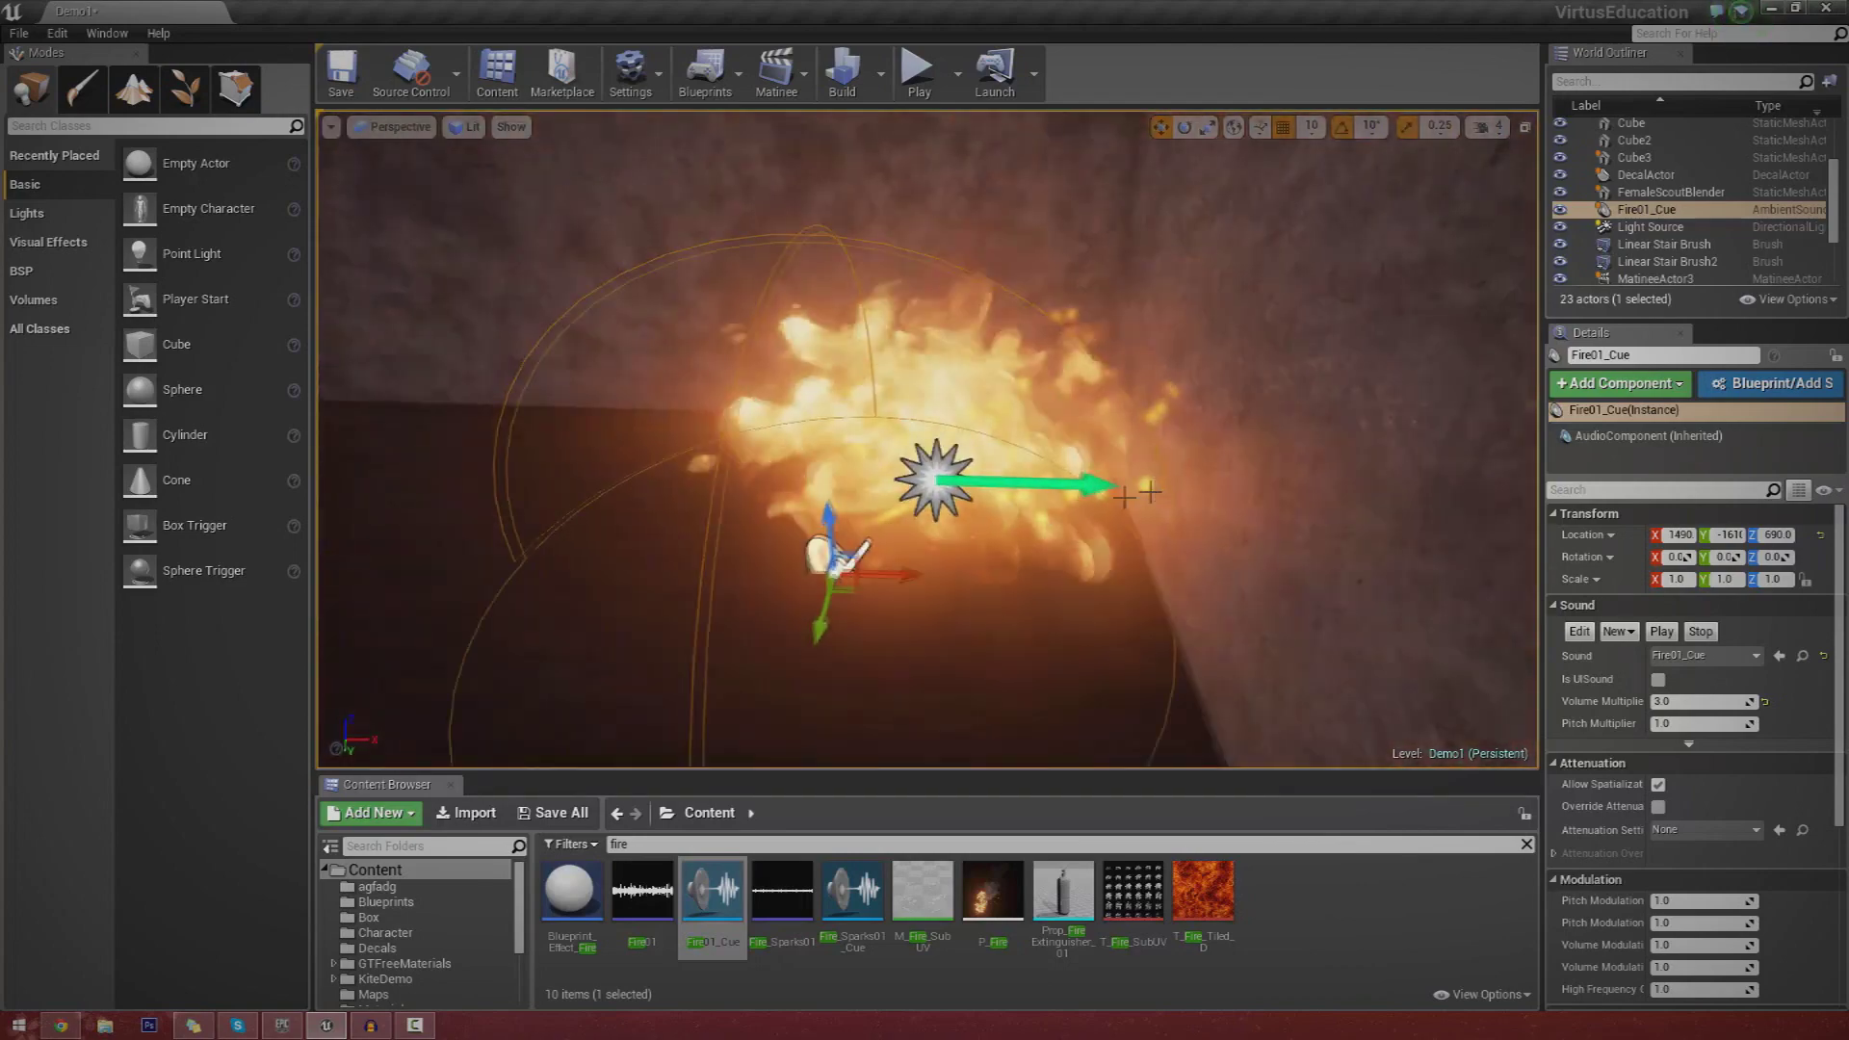
key("Delete")
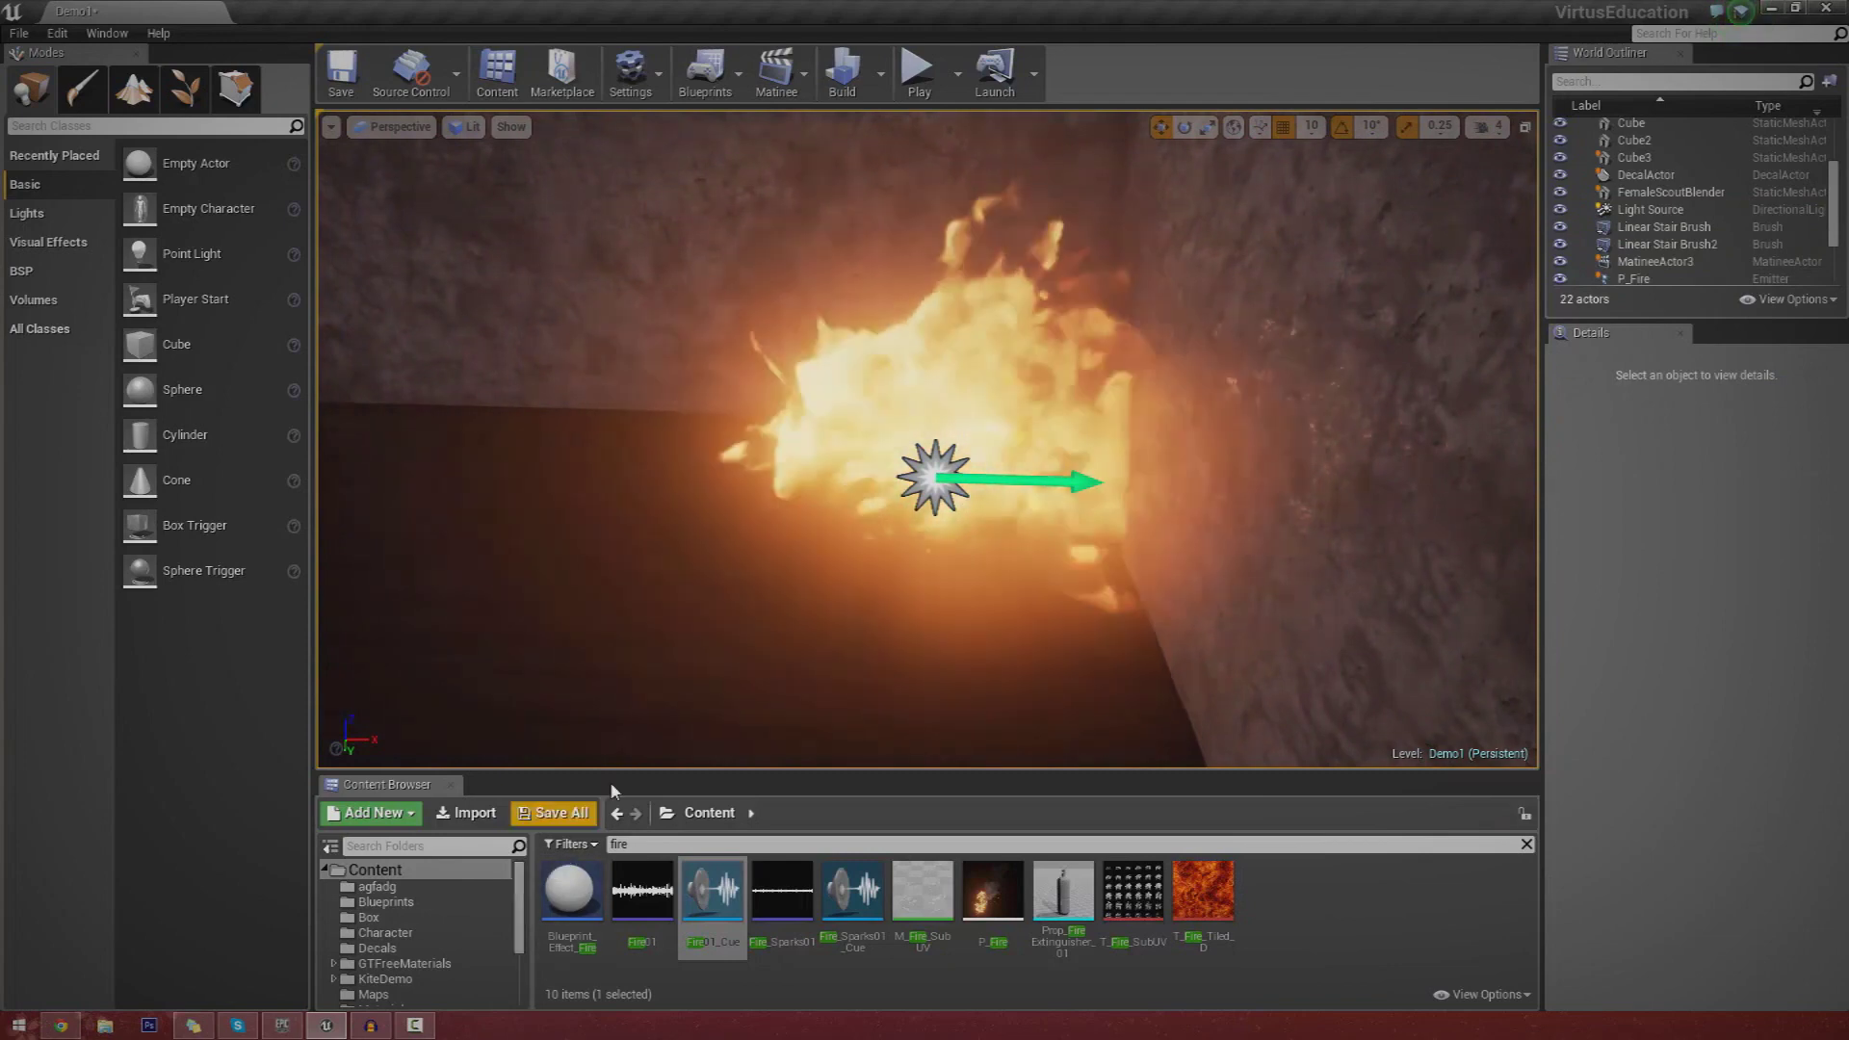
left_click_drag(611, 772, 610, 704)
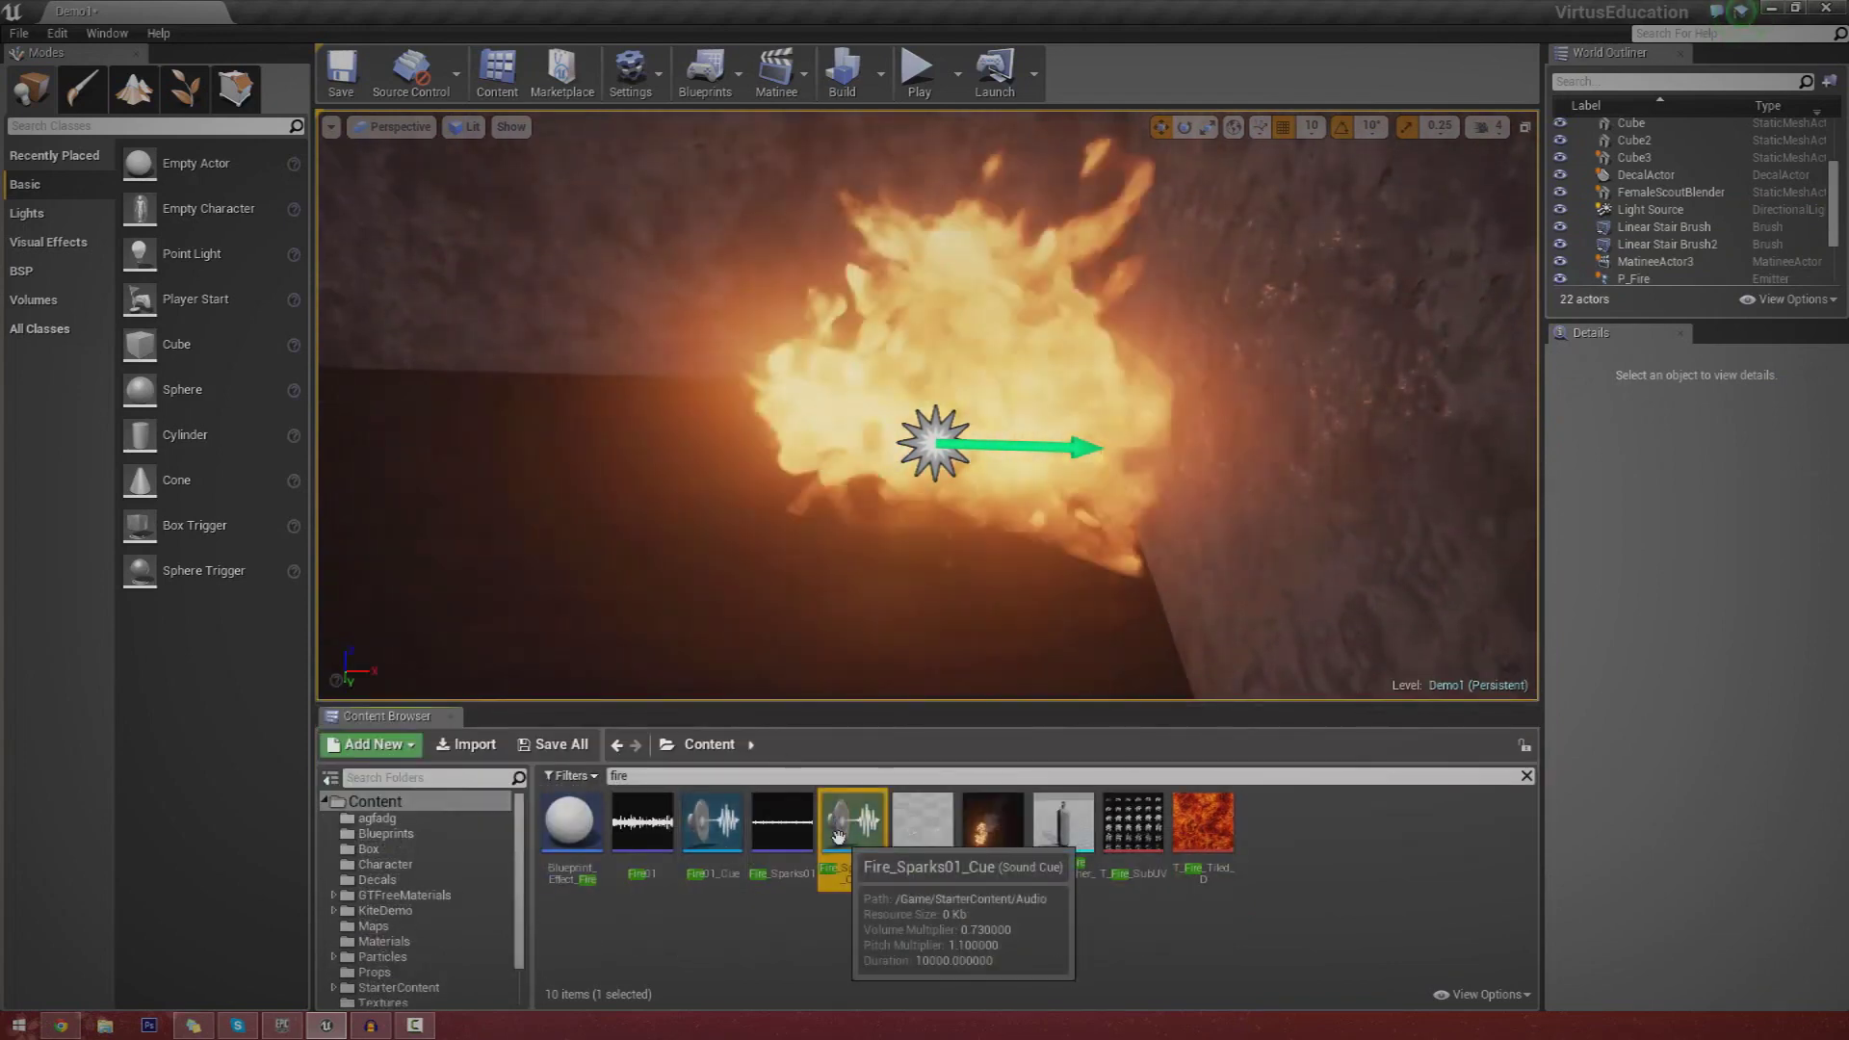
Compare the Fire01 sound wave with the Fire01_Cue and Fire_Sparks01_Cue sound cues among the fire assets.
left_click(642, 823)
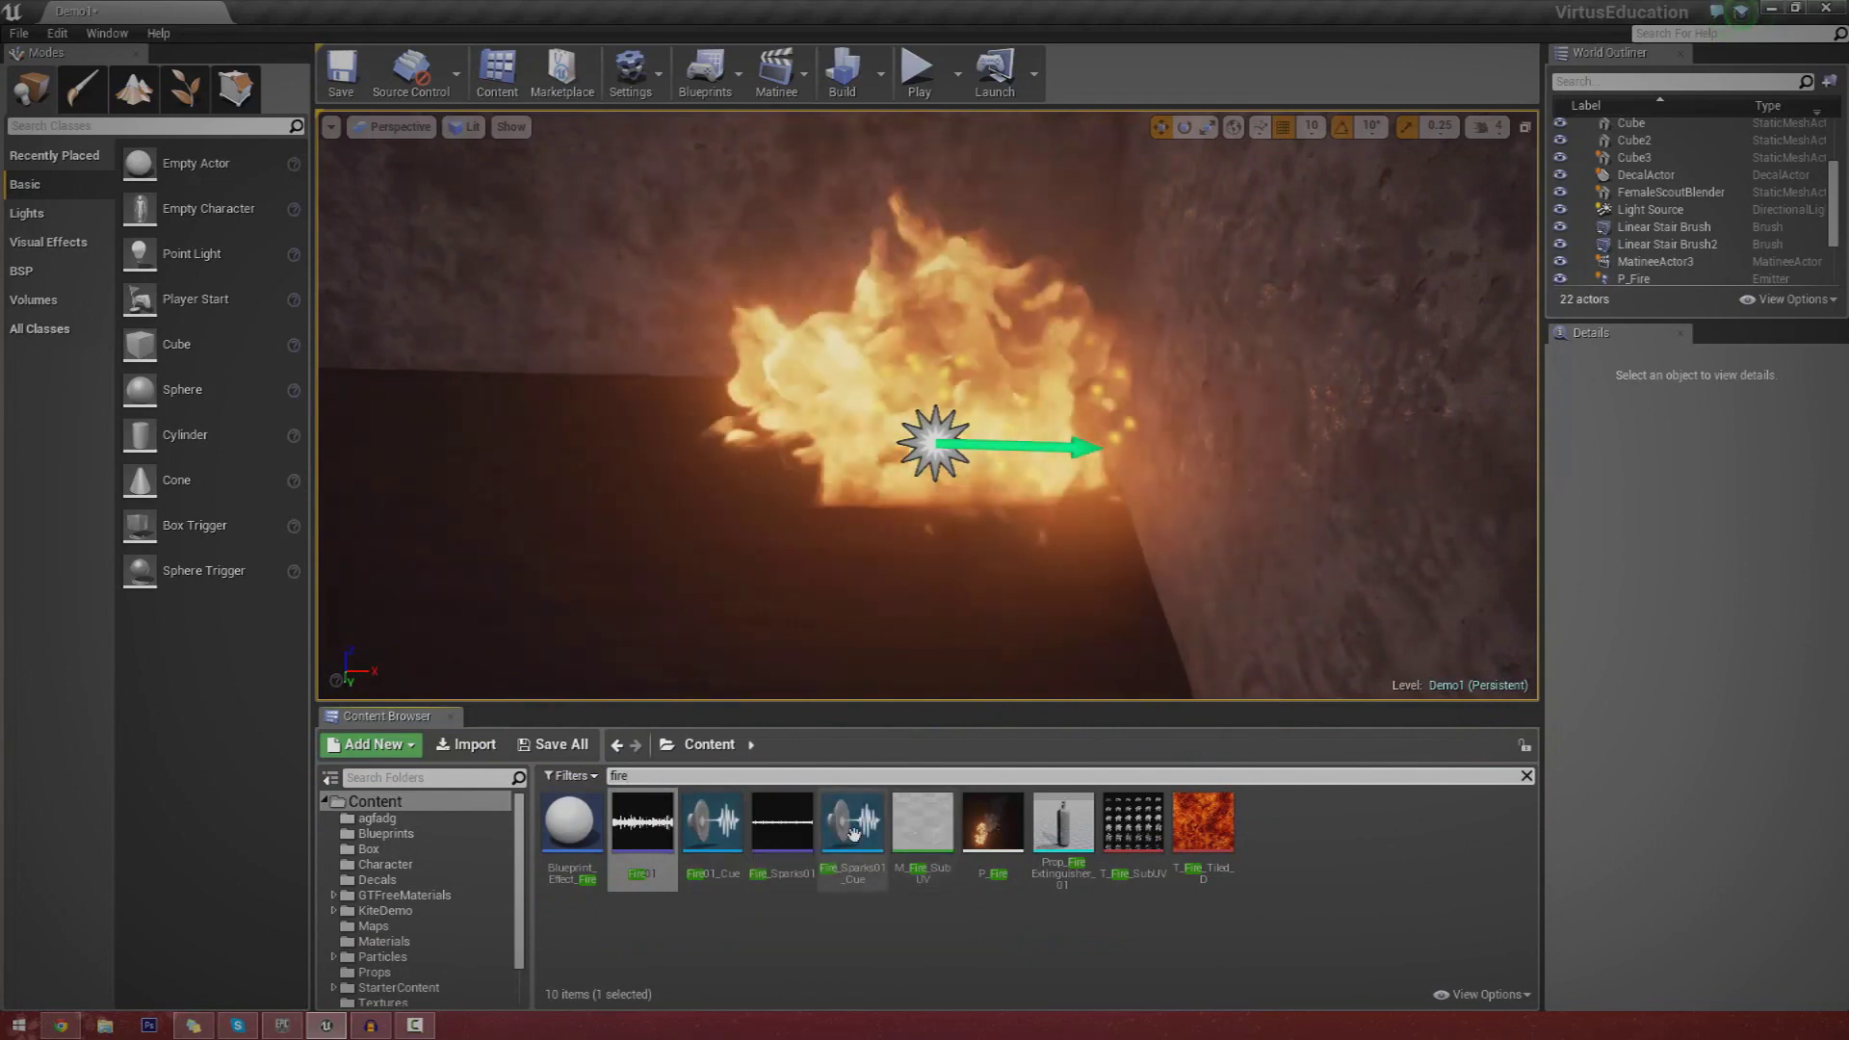
left_click(853, 834)
left_click(710, 851)
left_click(664, 840)
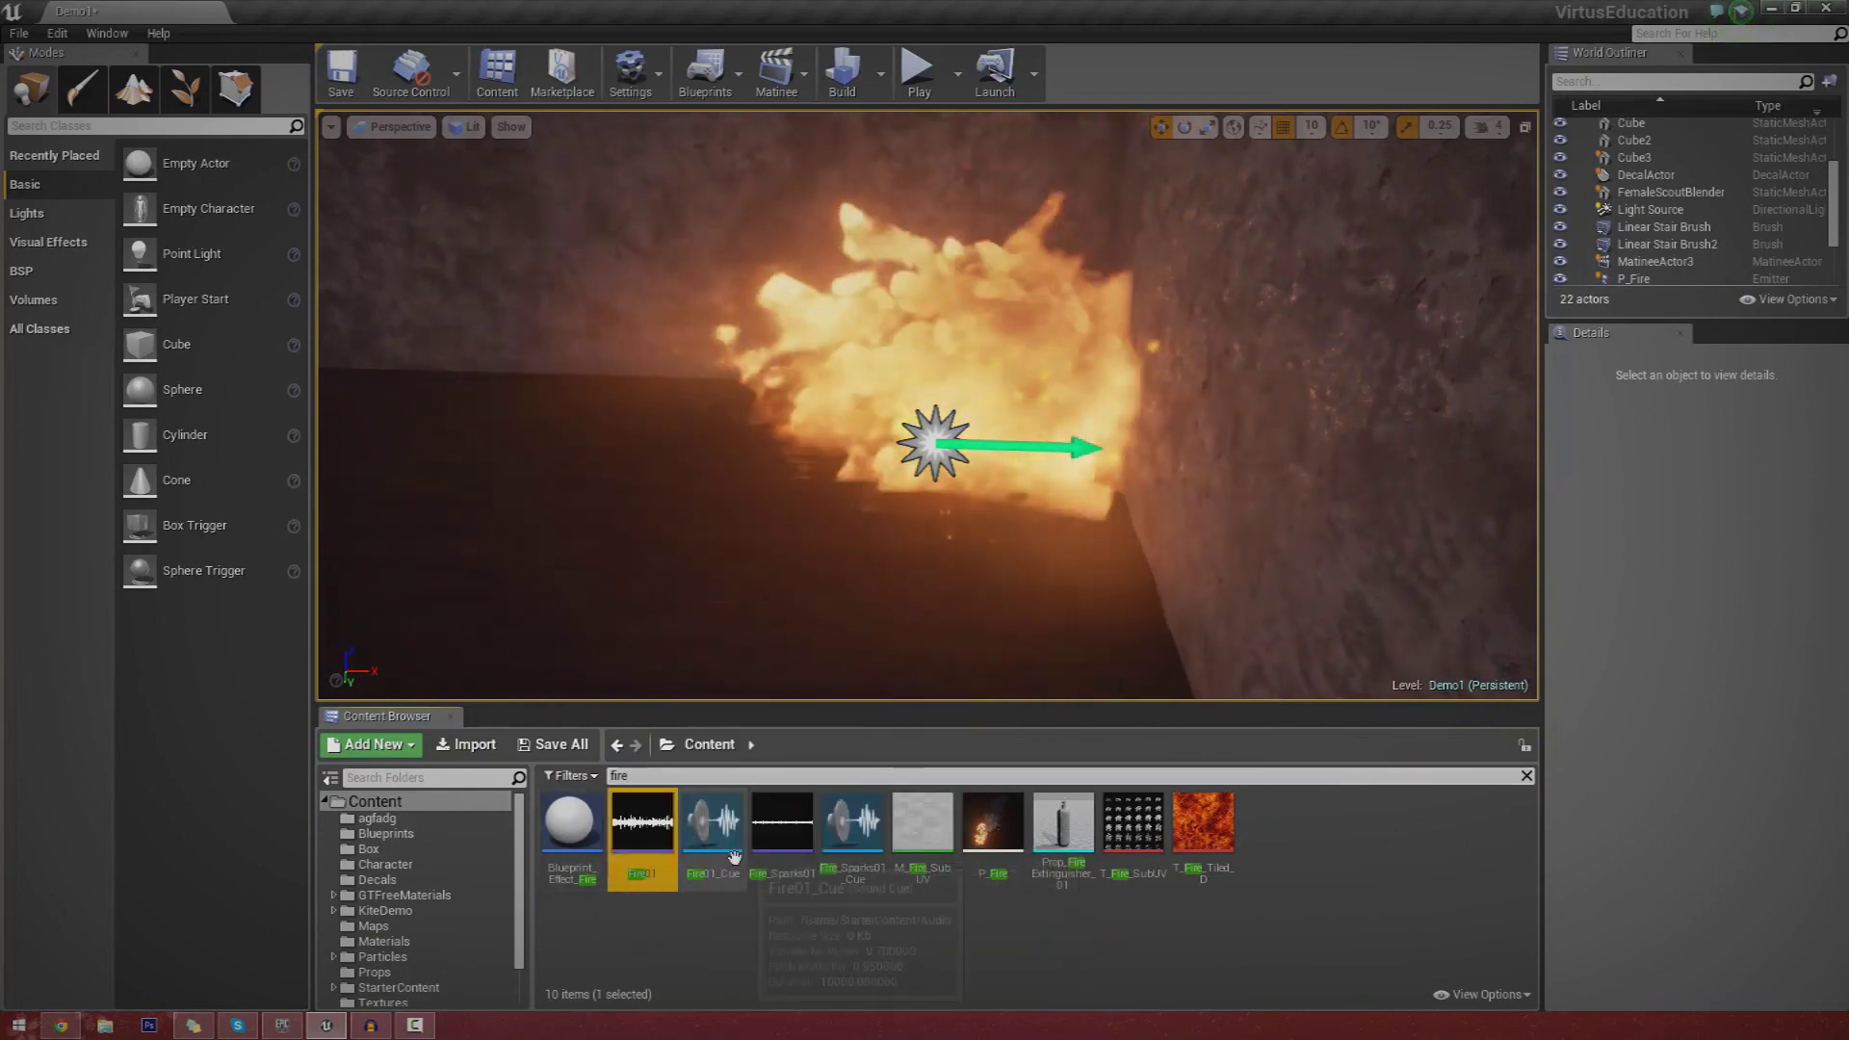
left_click(730, 856)
left_click(667, 855)
left_click(696, 853)
left_click(662, 844)
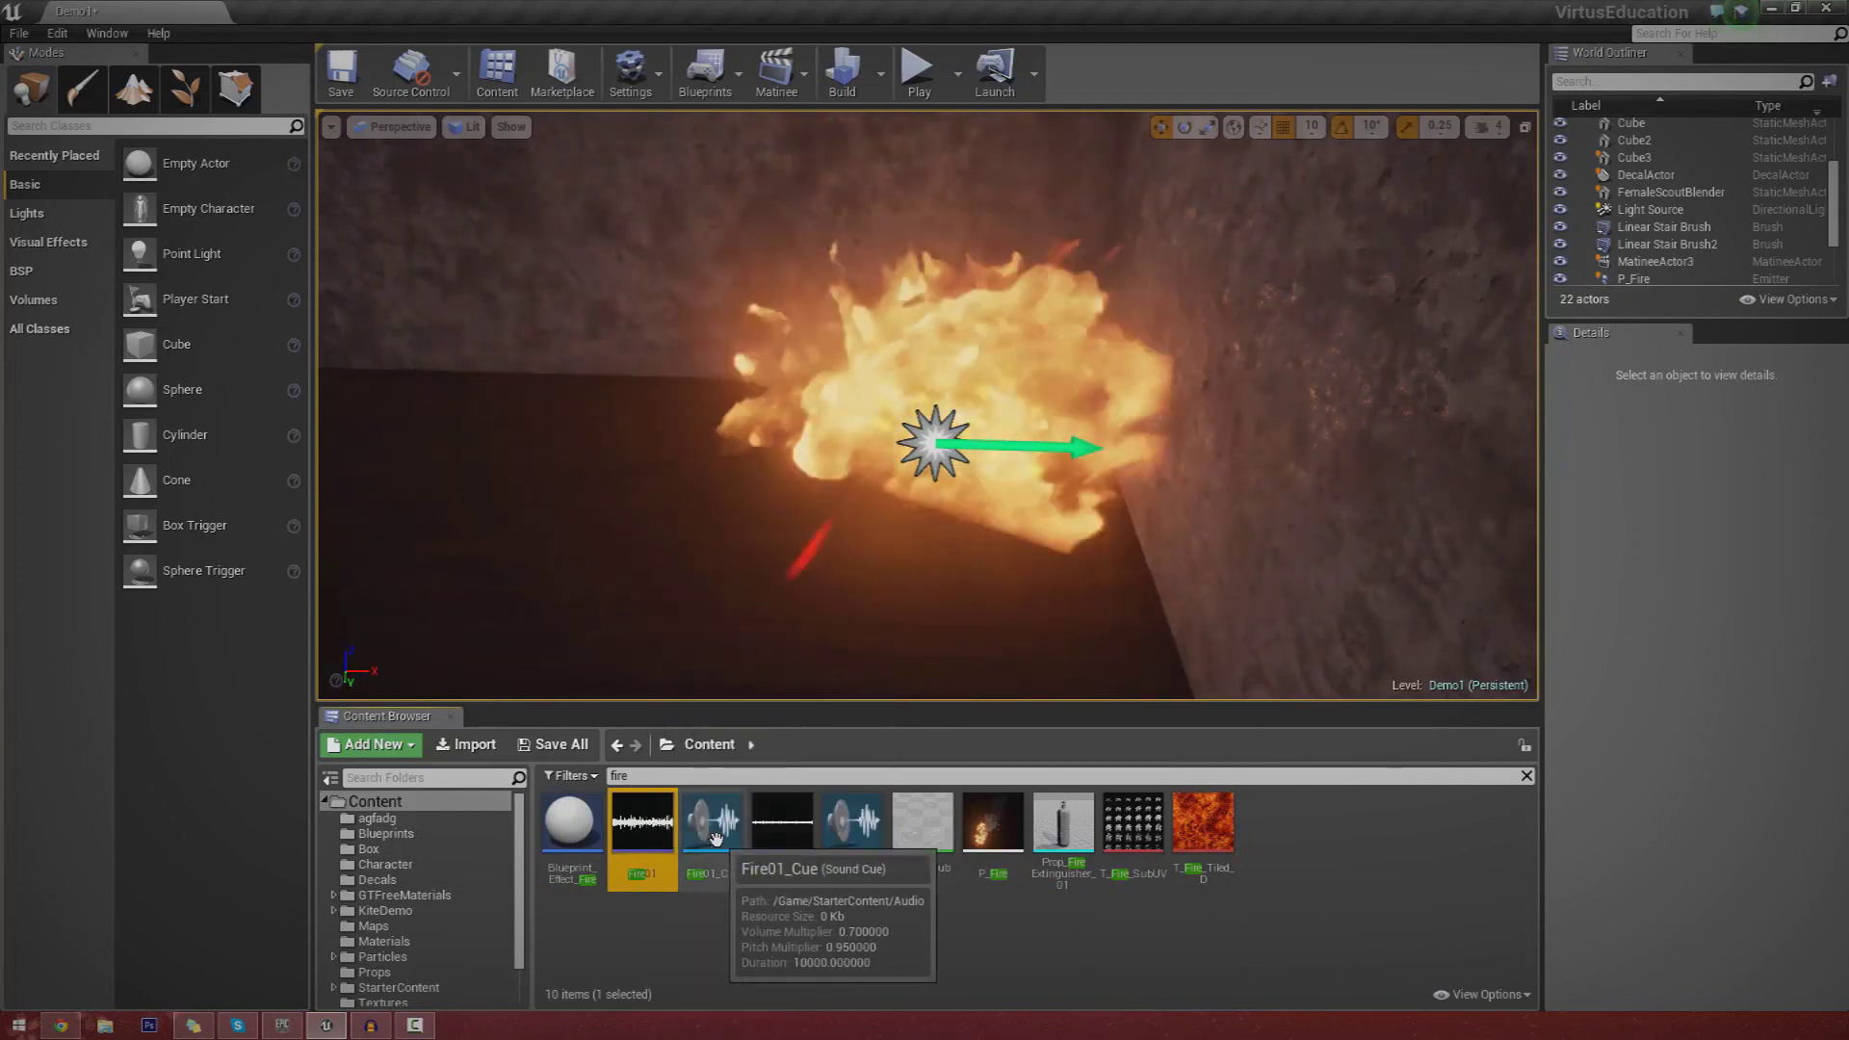
Open the Fire01_Cue sound cue, examine its node graph and settings, and close it.
double_click(717, 834)
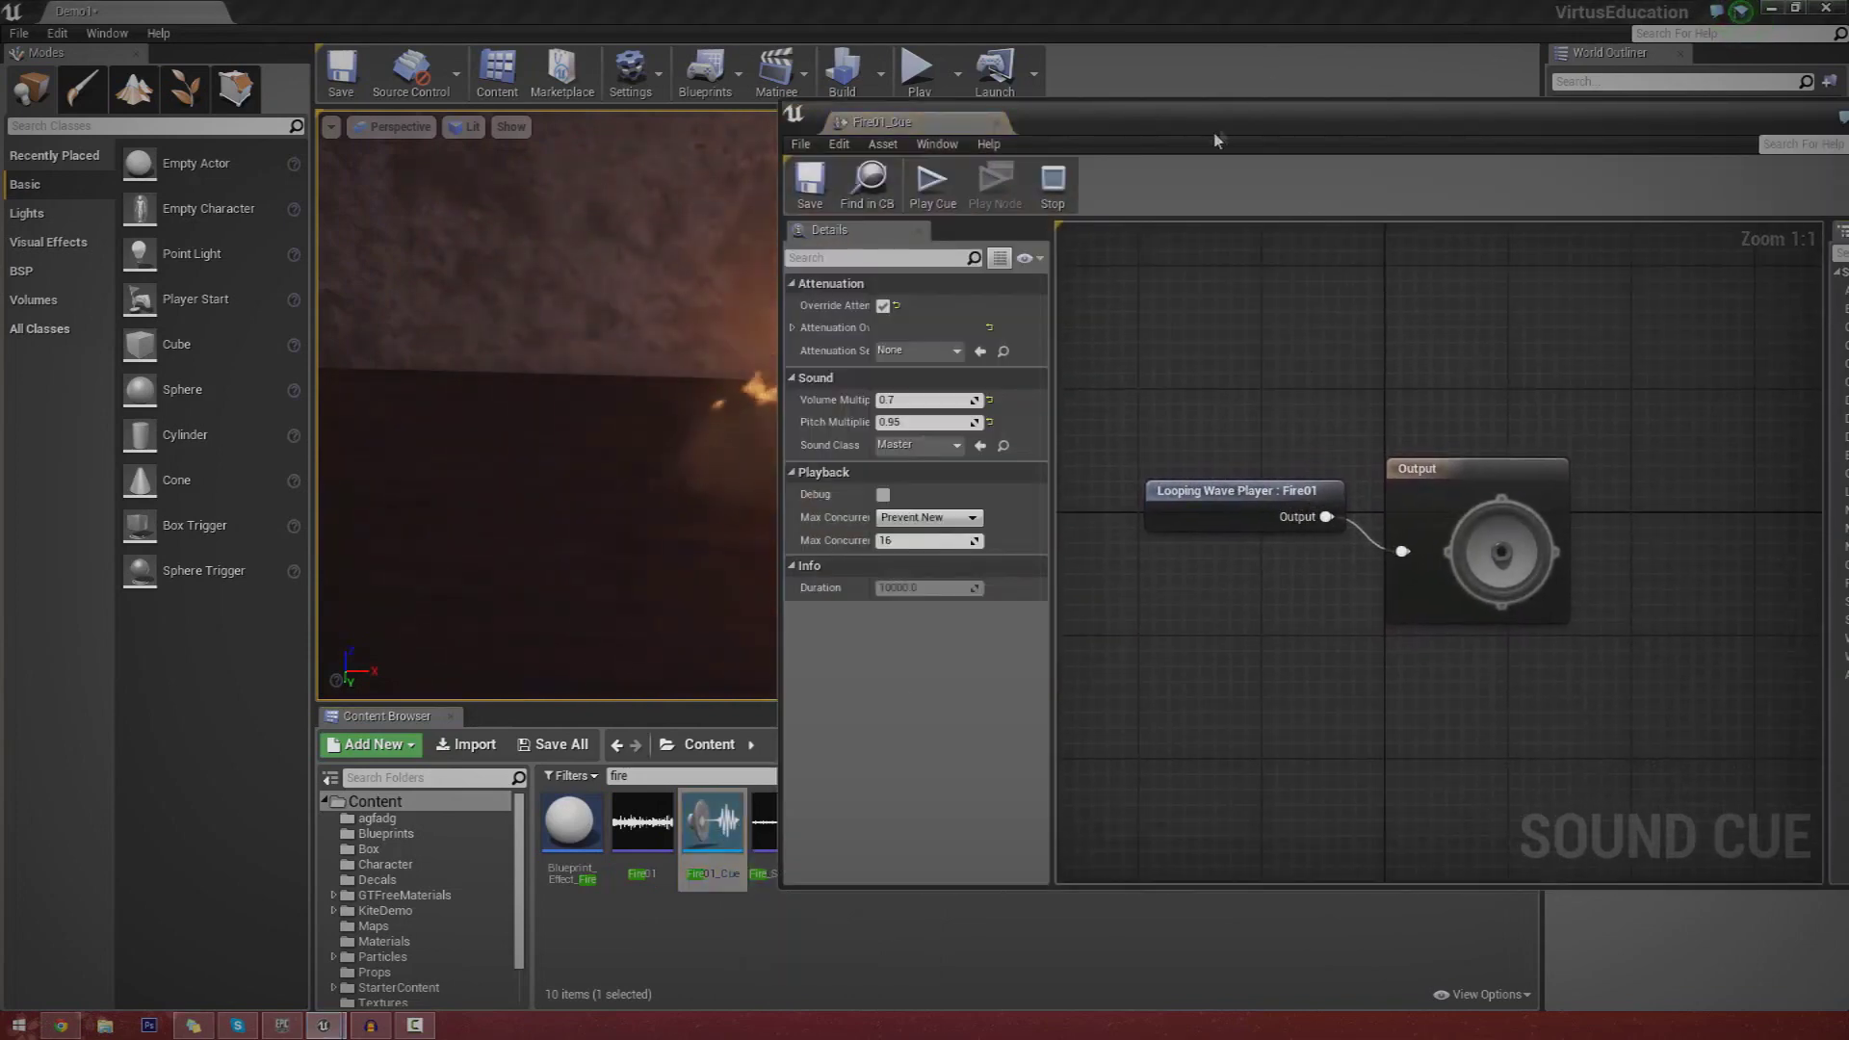
left_click_drag(1216, 141, 1060, 95)
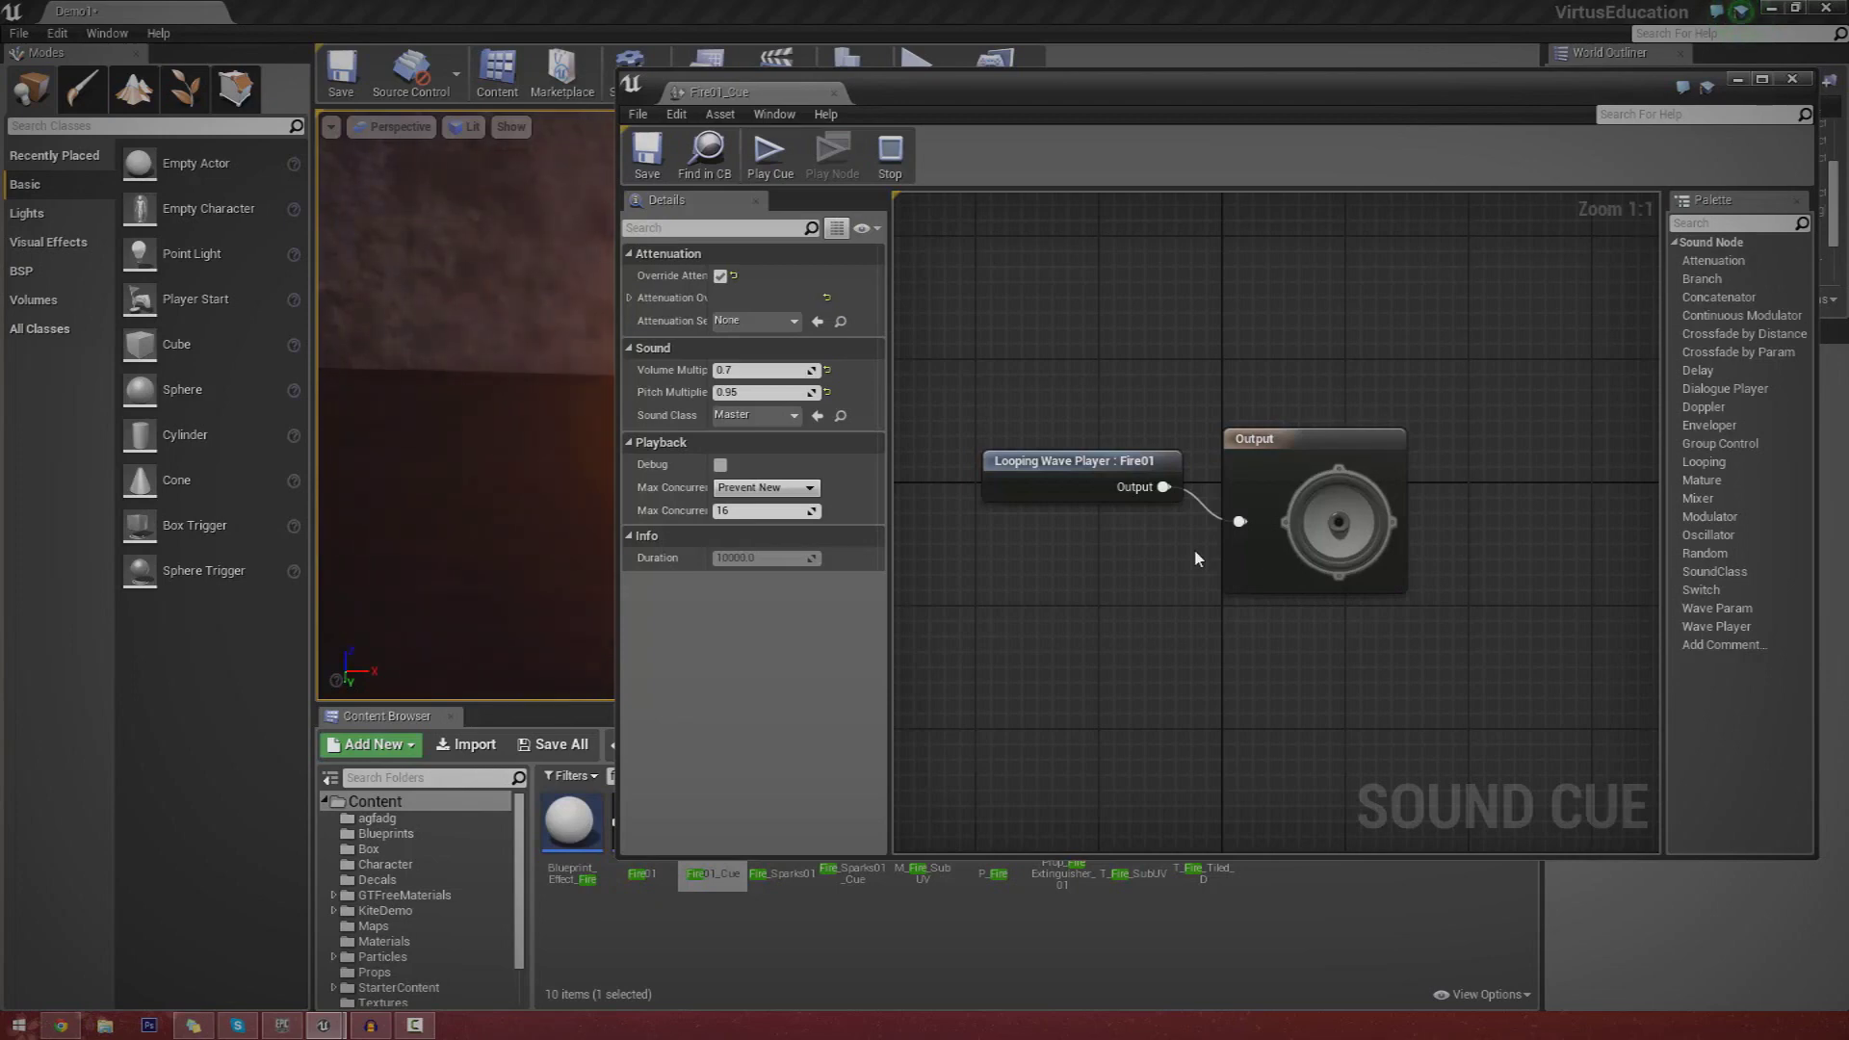
left_click(834, 94)
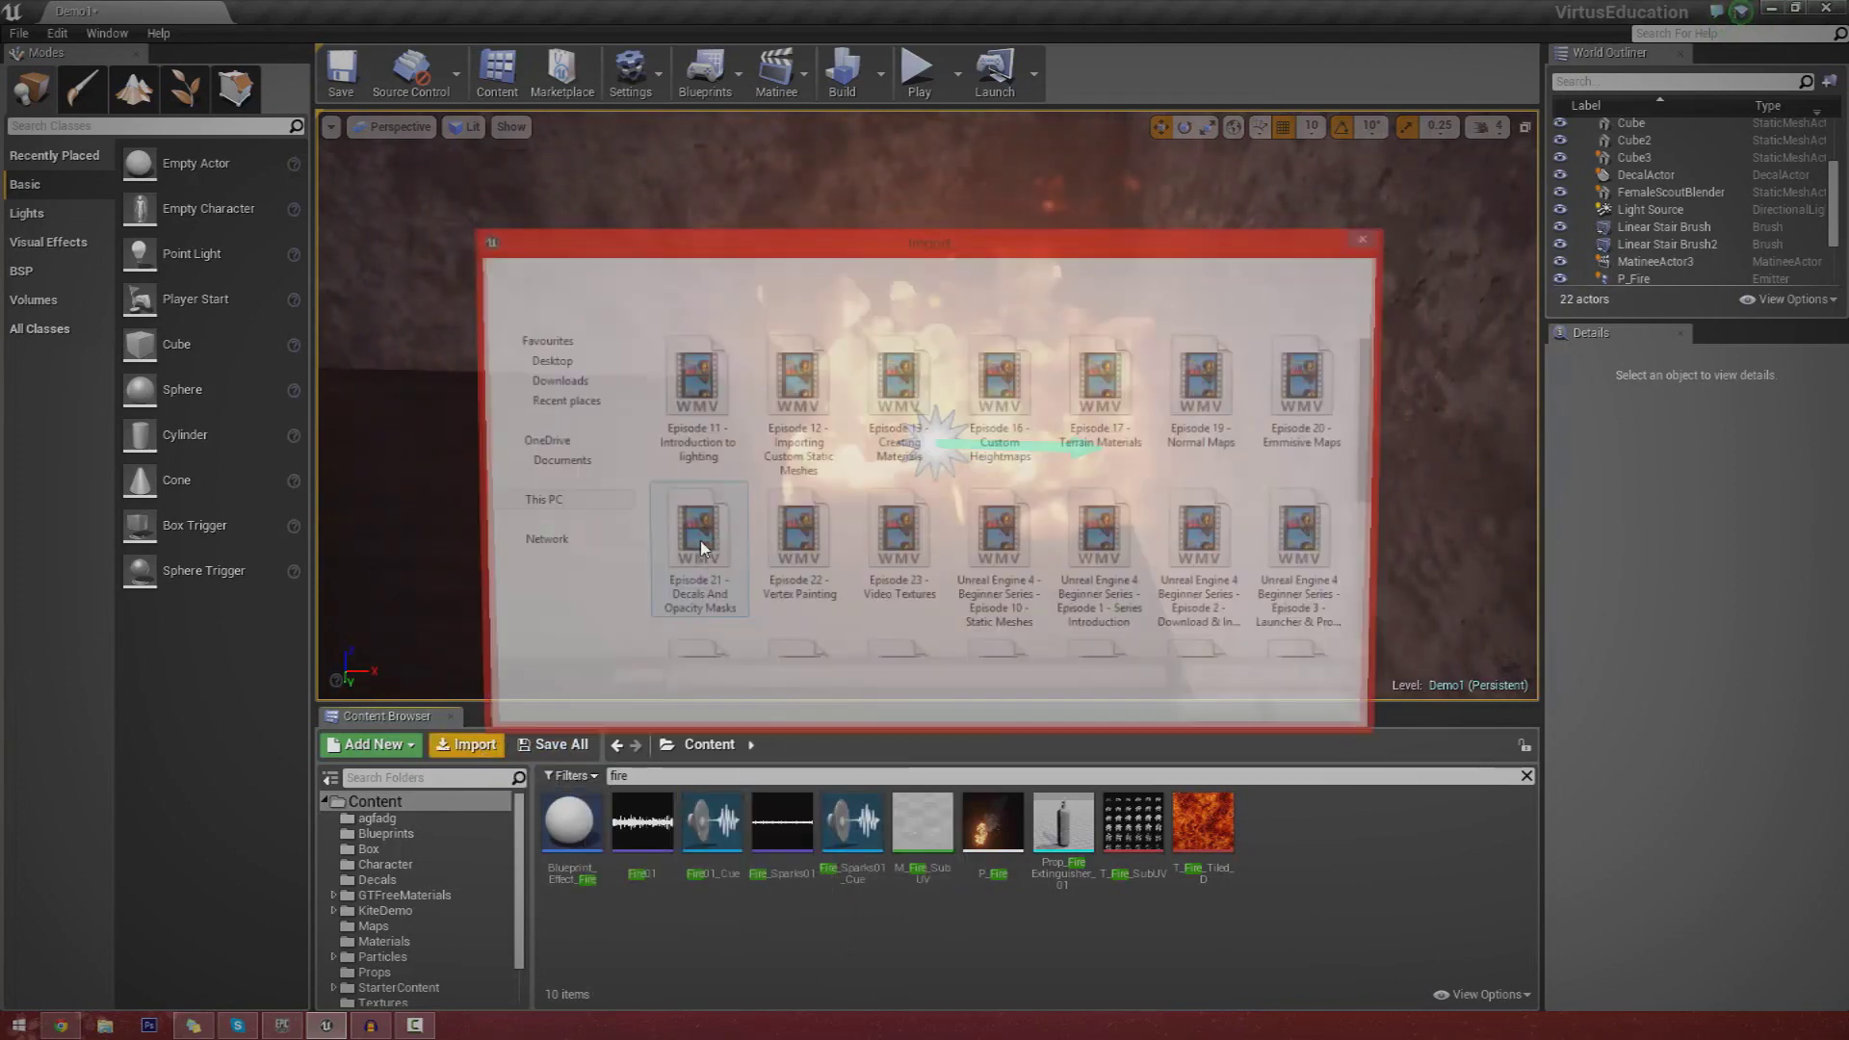
Import the Stabalizing WAV file from the Desktop into the Content folder and review the sound wave's properties.
left_click(567, 471)
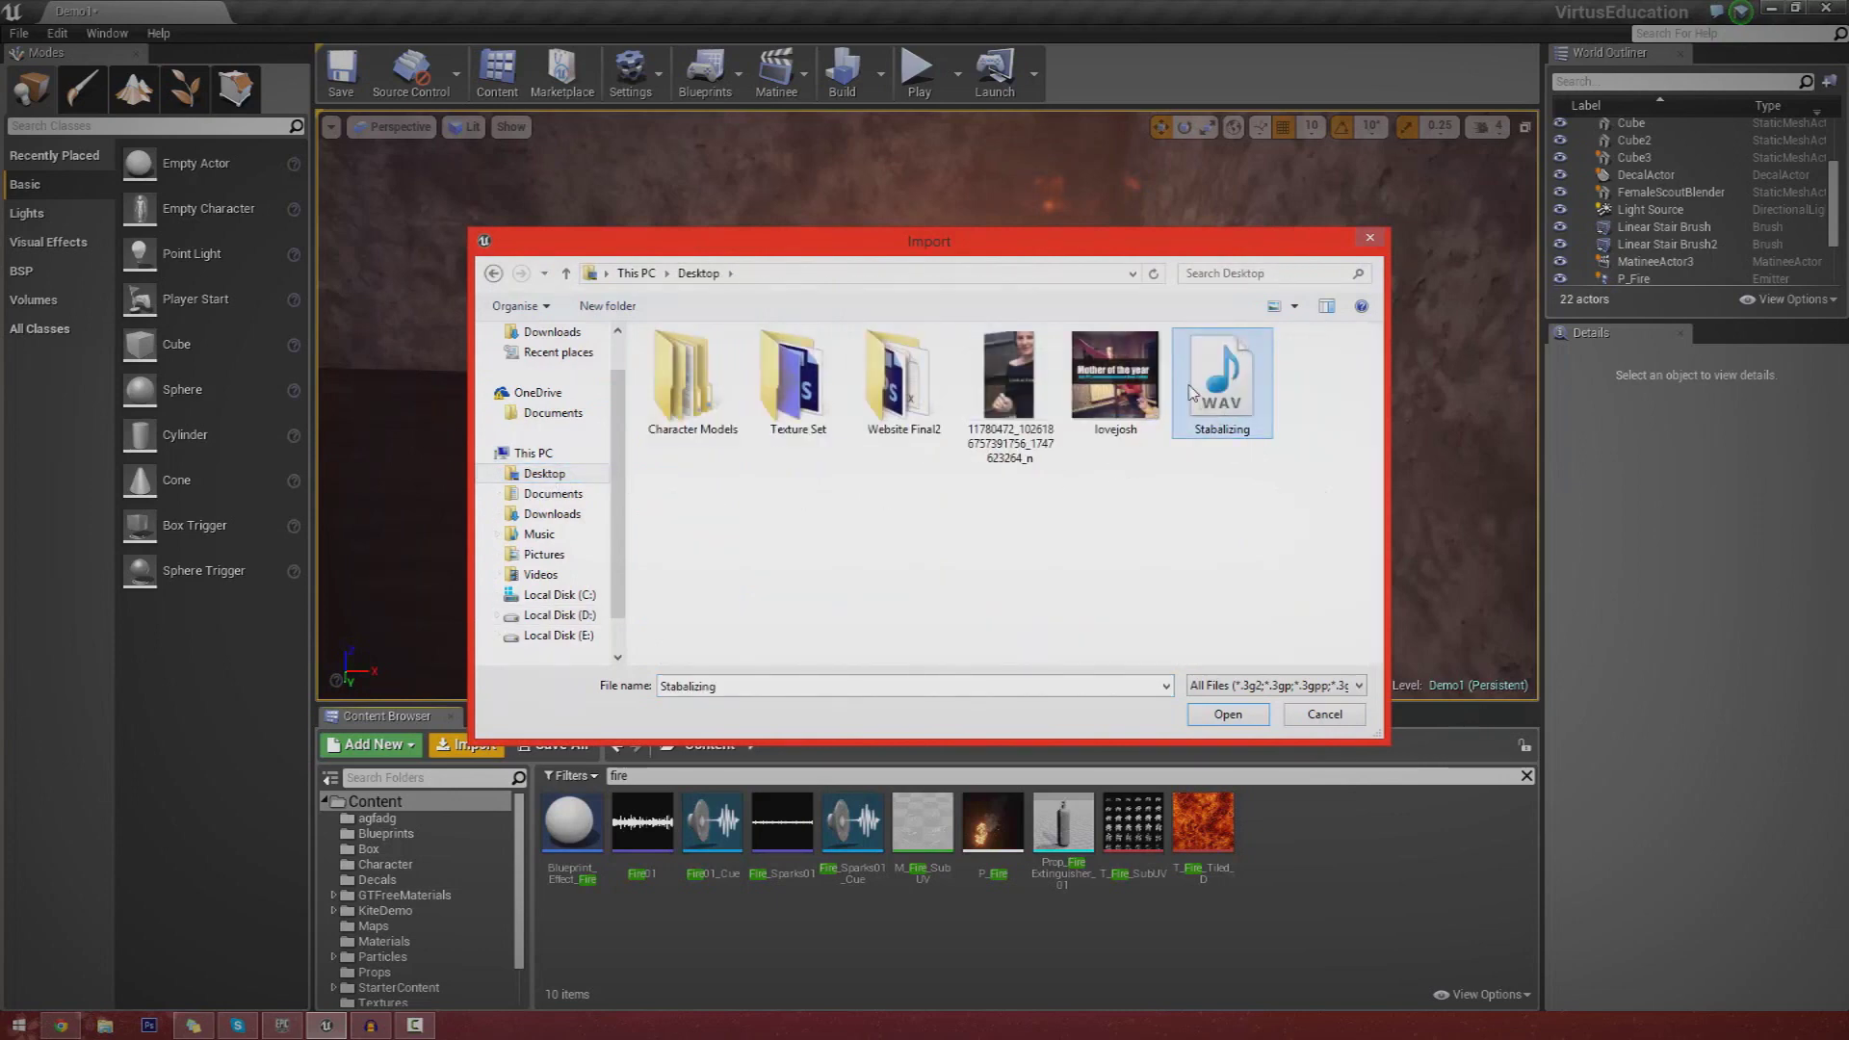
double_click(1221, 385)
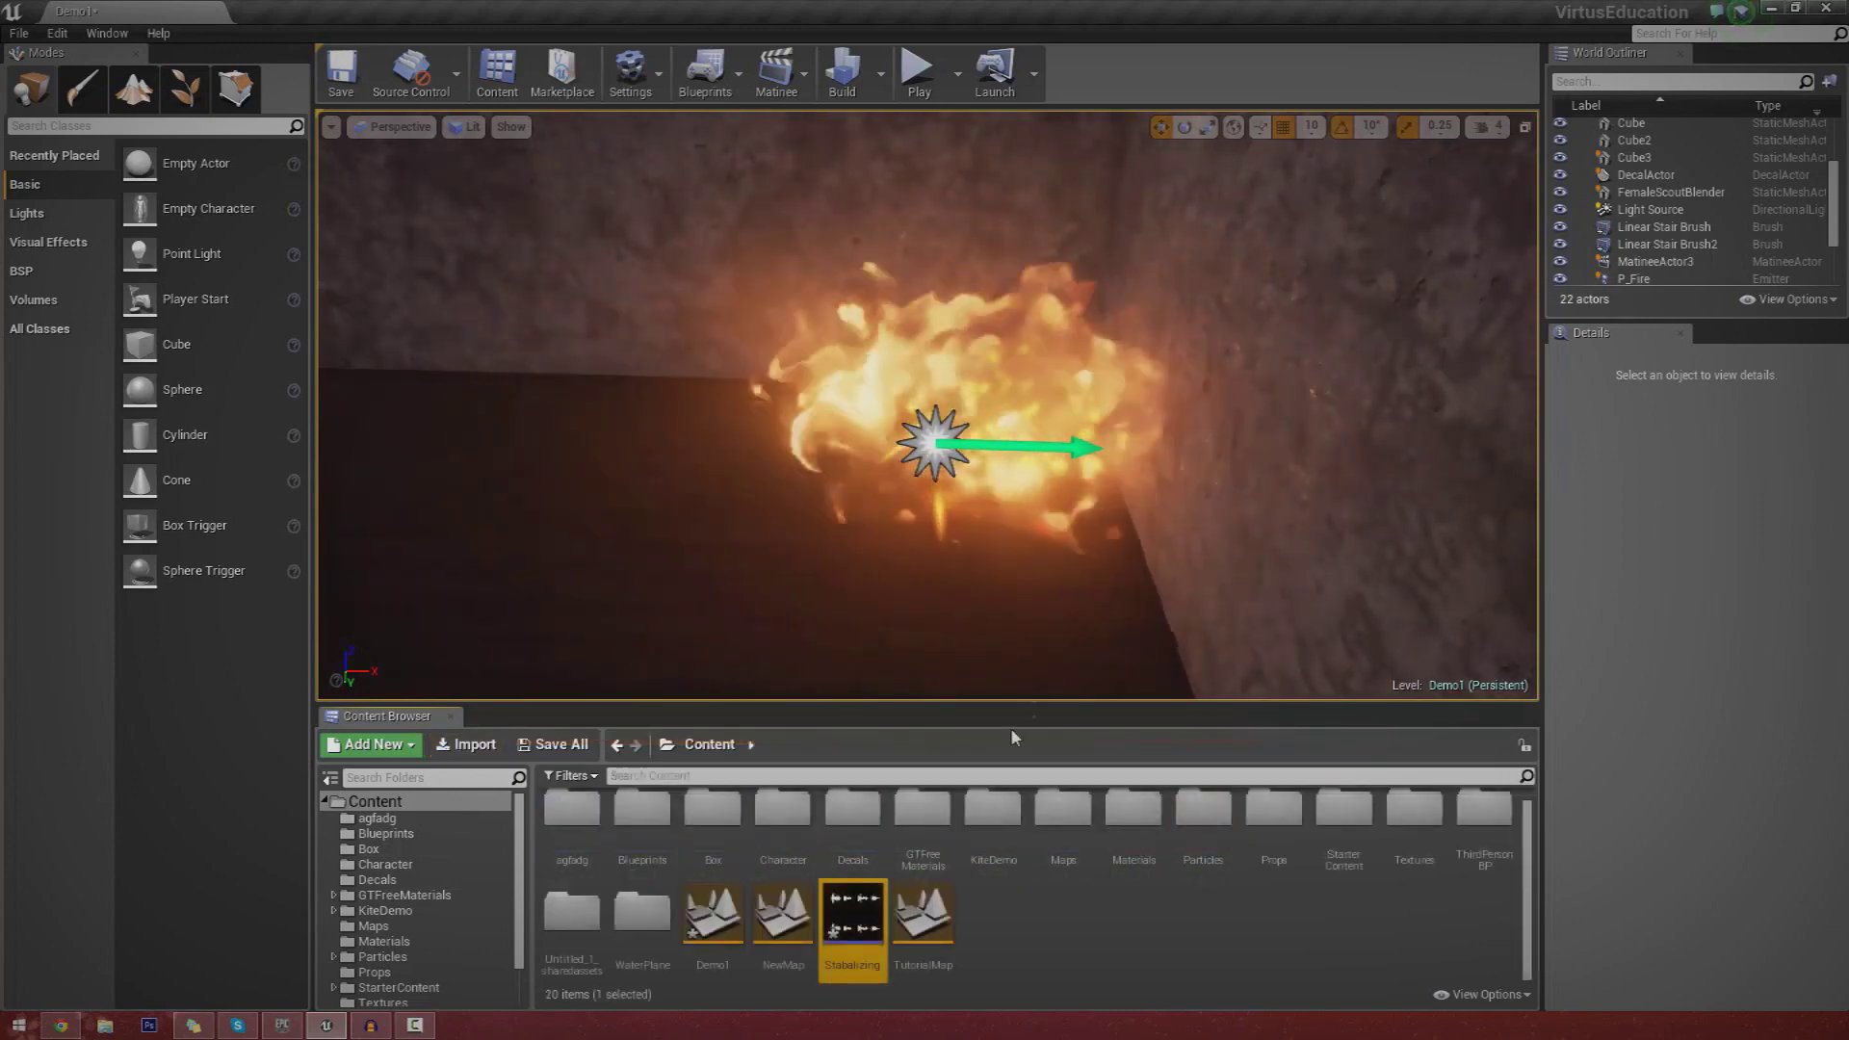
mouse_move(873, 944)
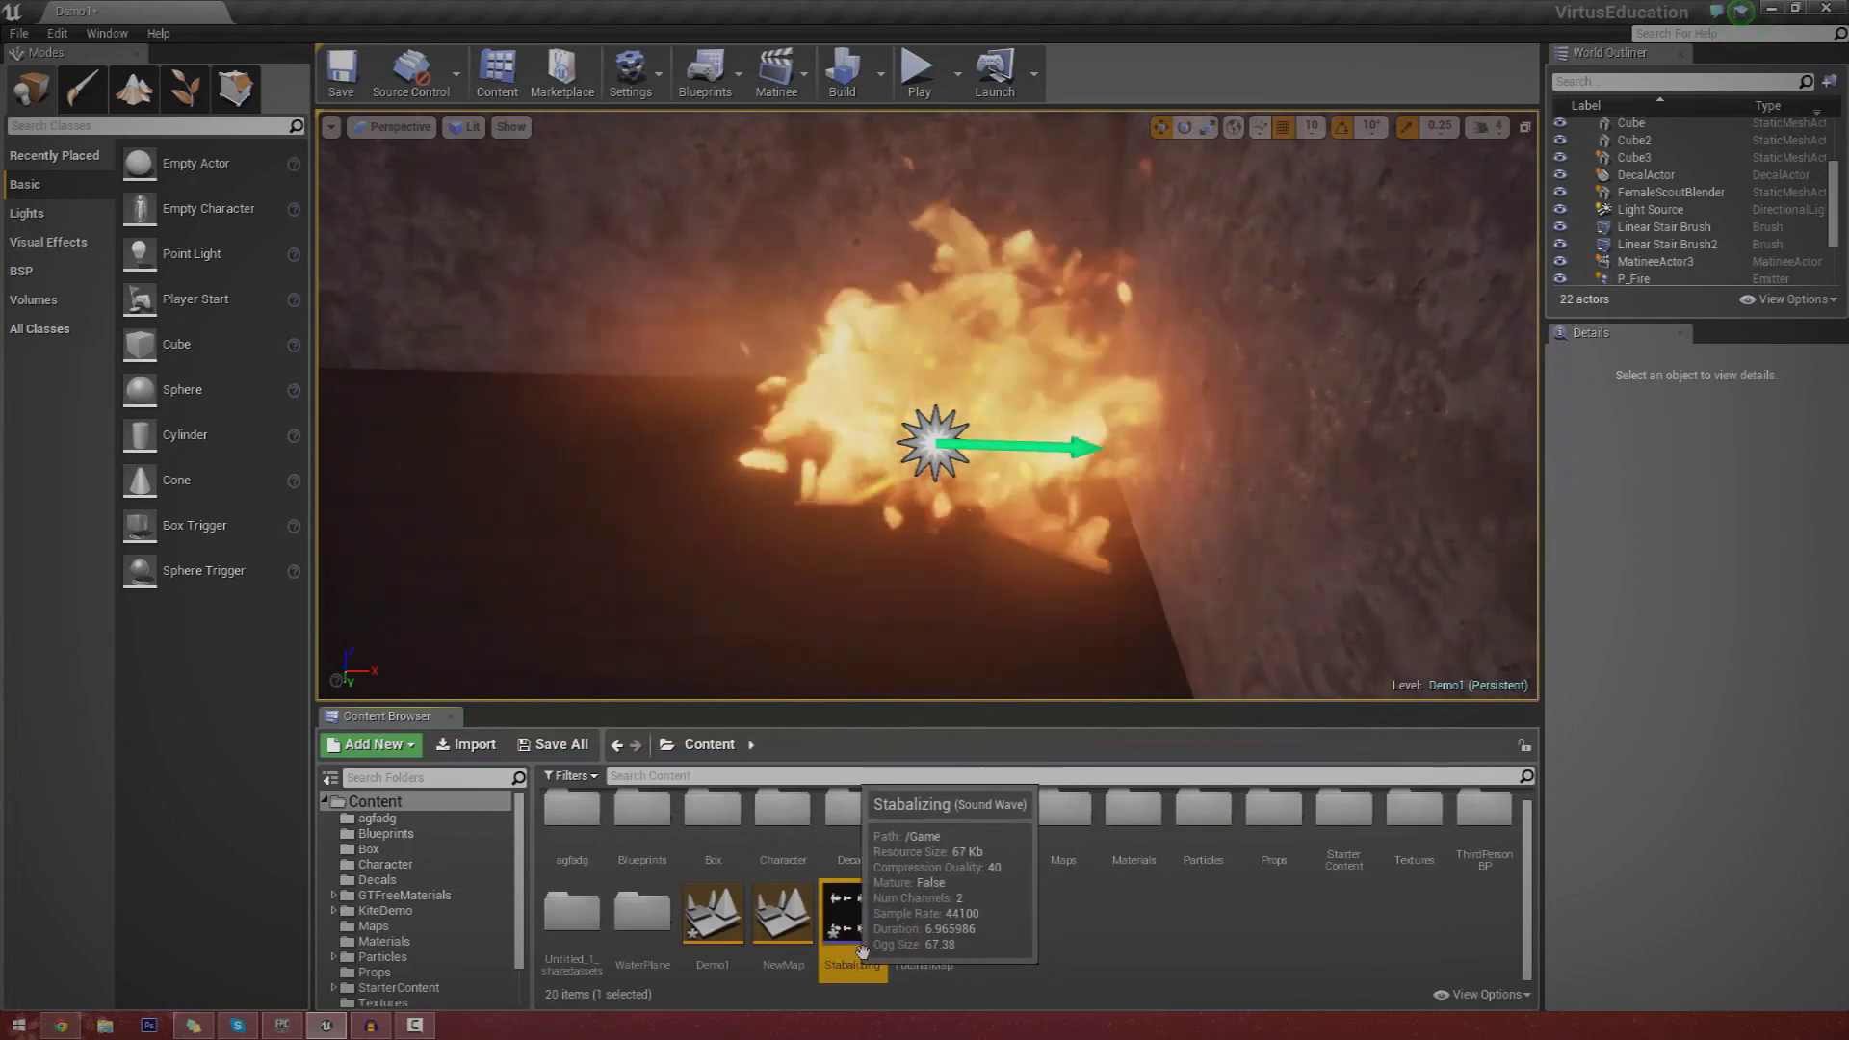
double_click(873, 944)
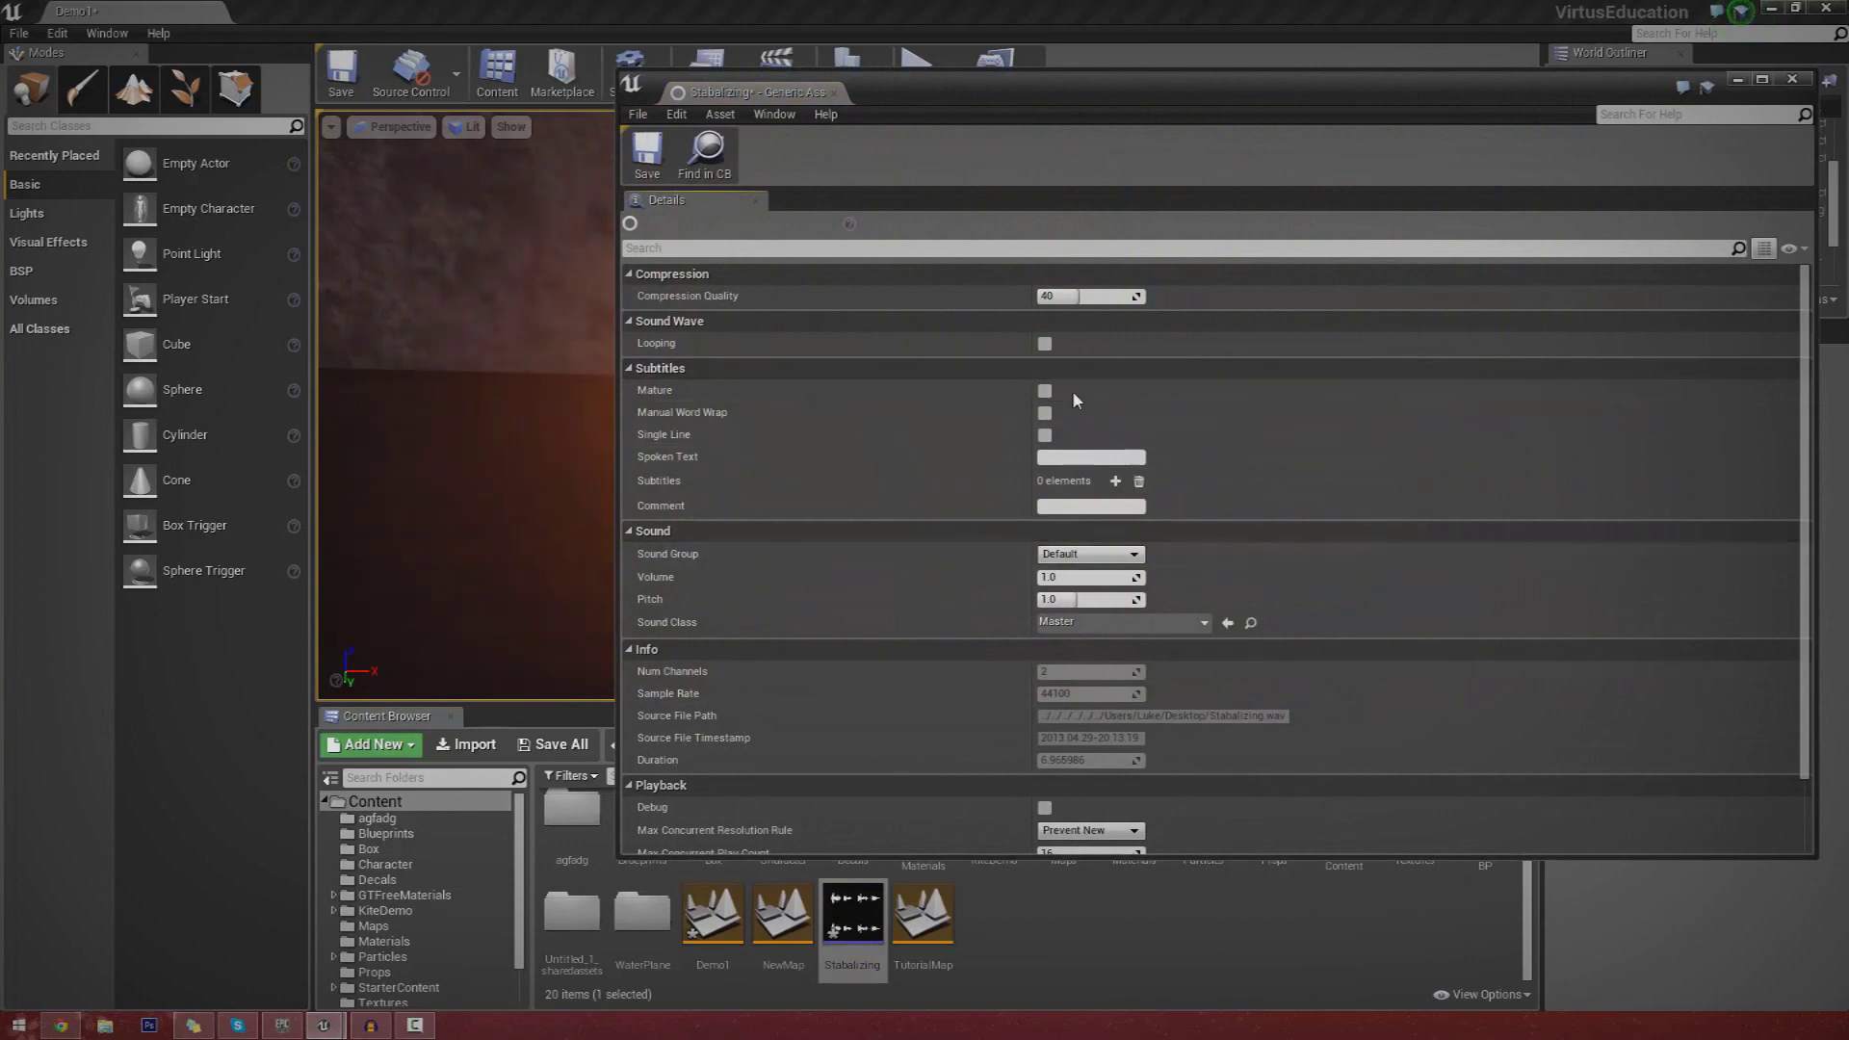
left_click(834, 92)
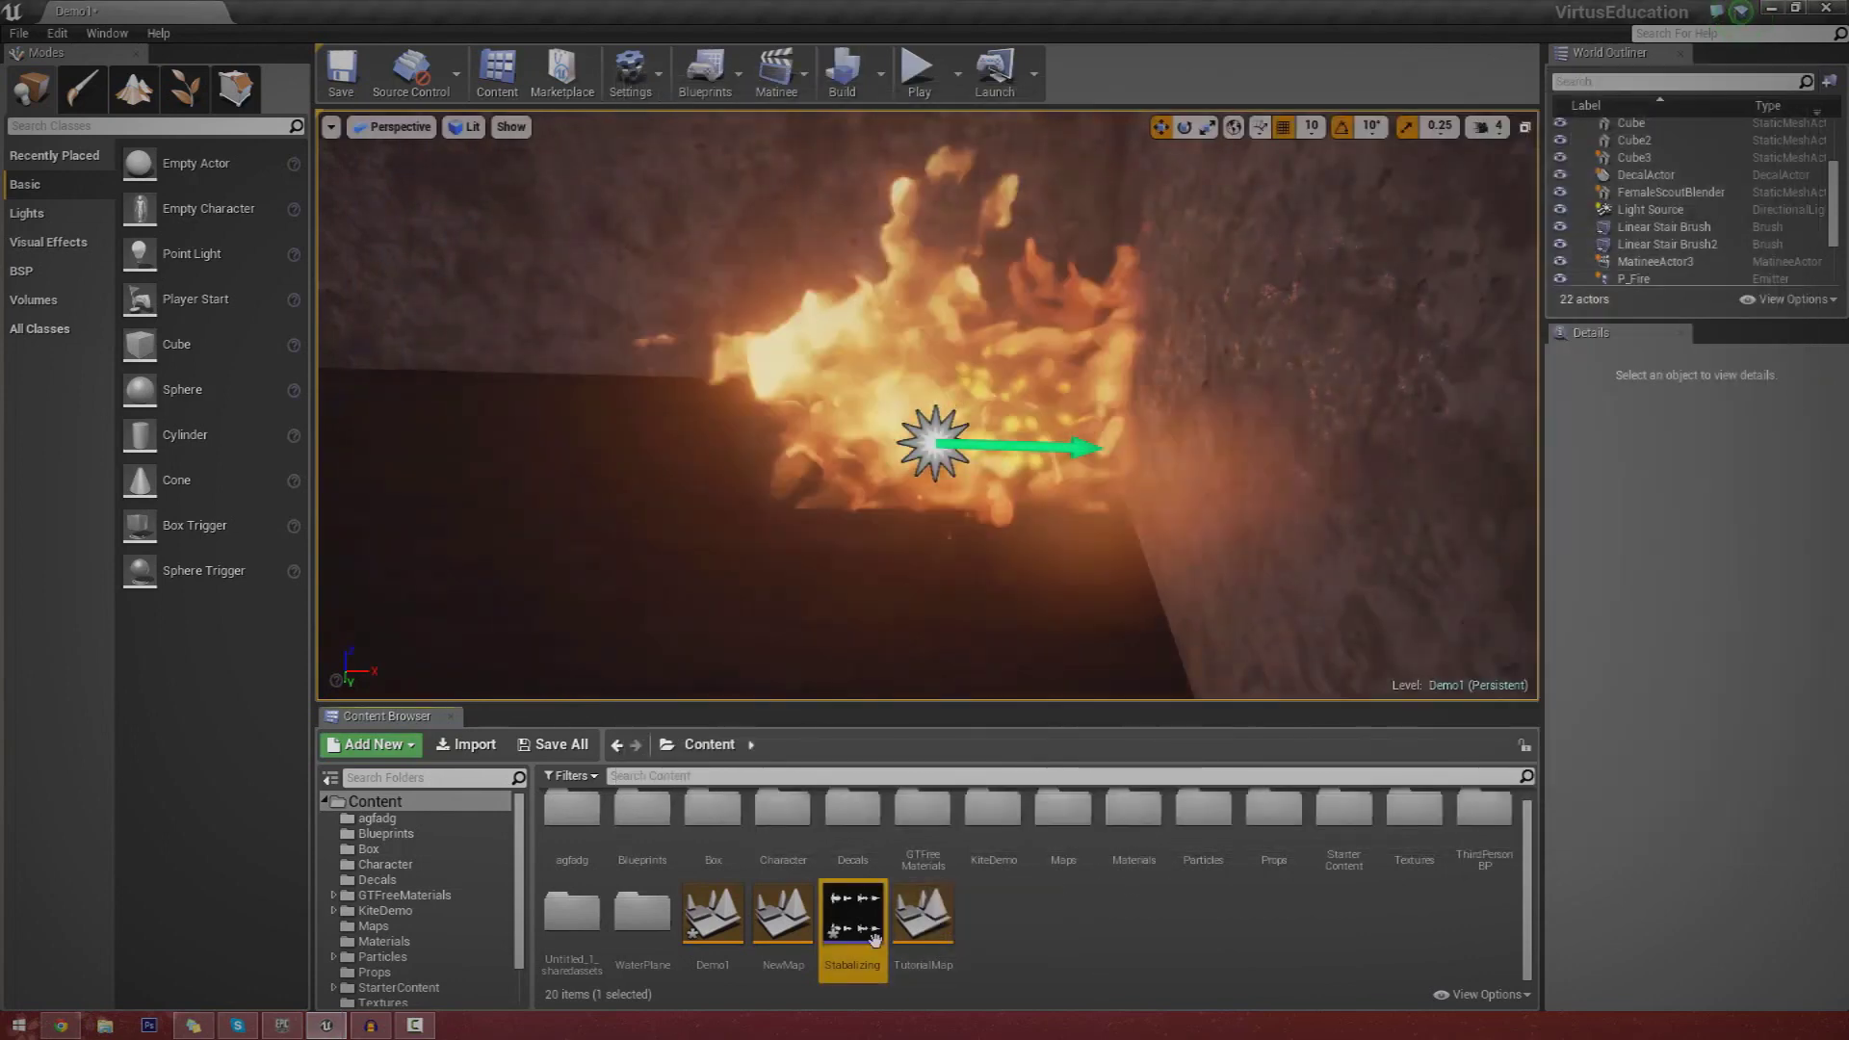
Preview the Stabalizing sound wave in the content browser and stop its playback.
right_click(866, 920)
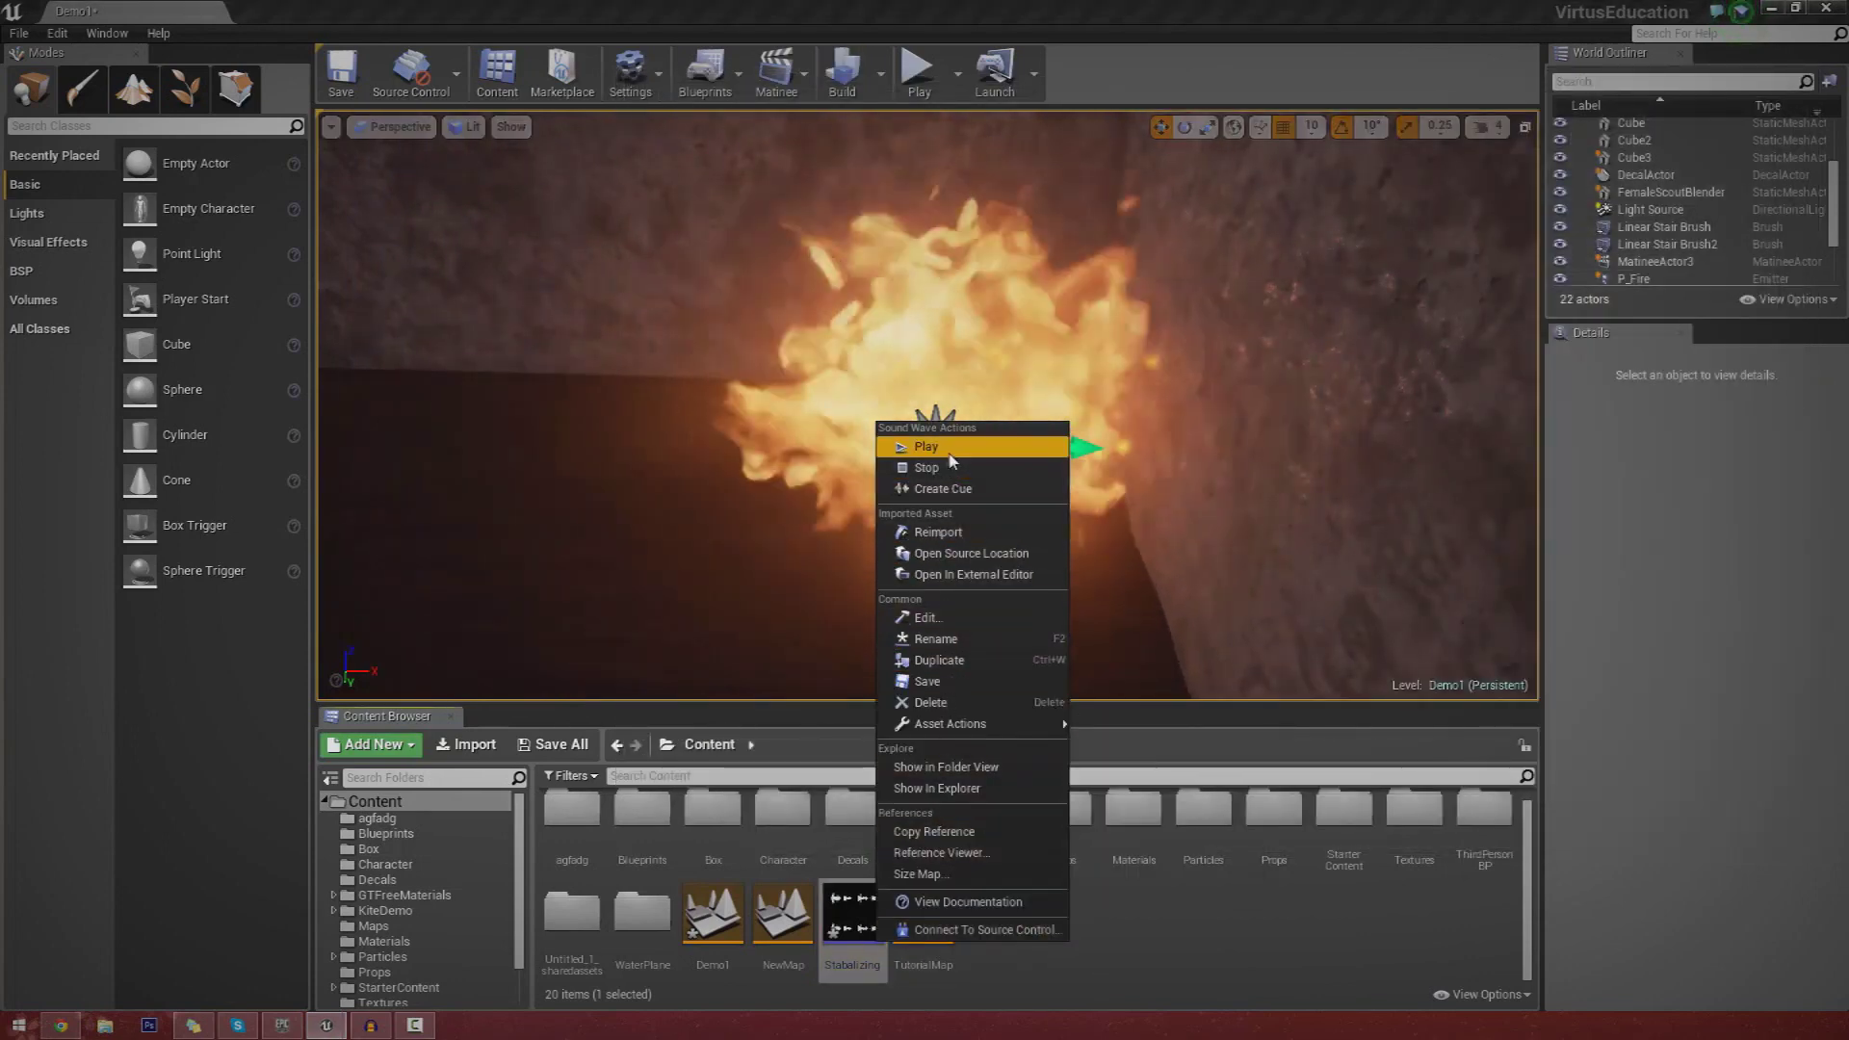
left_click(924, 446)
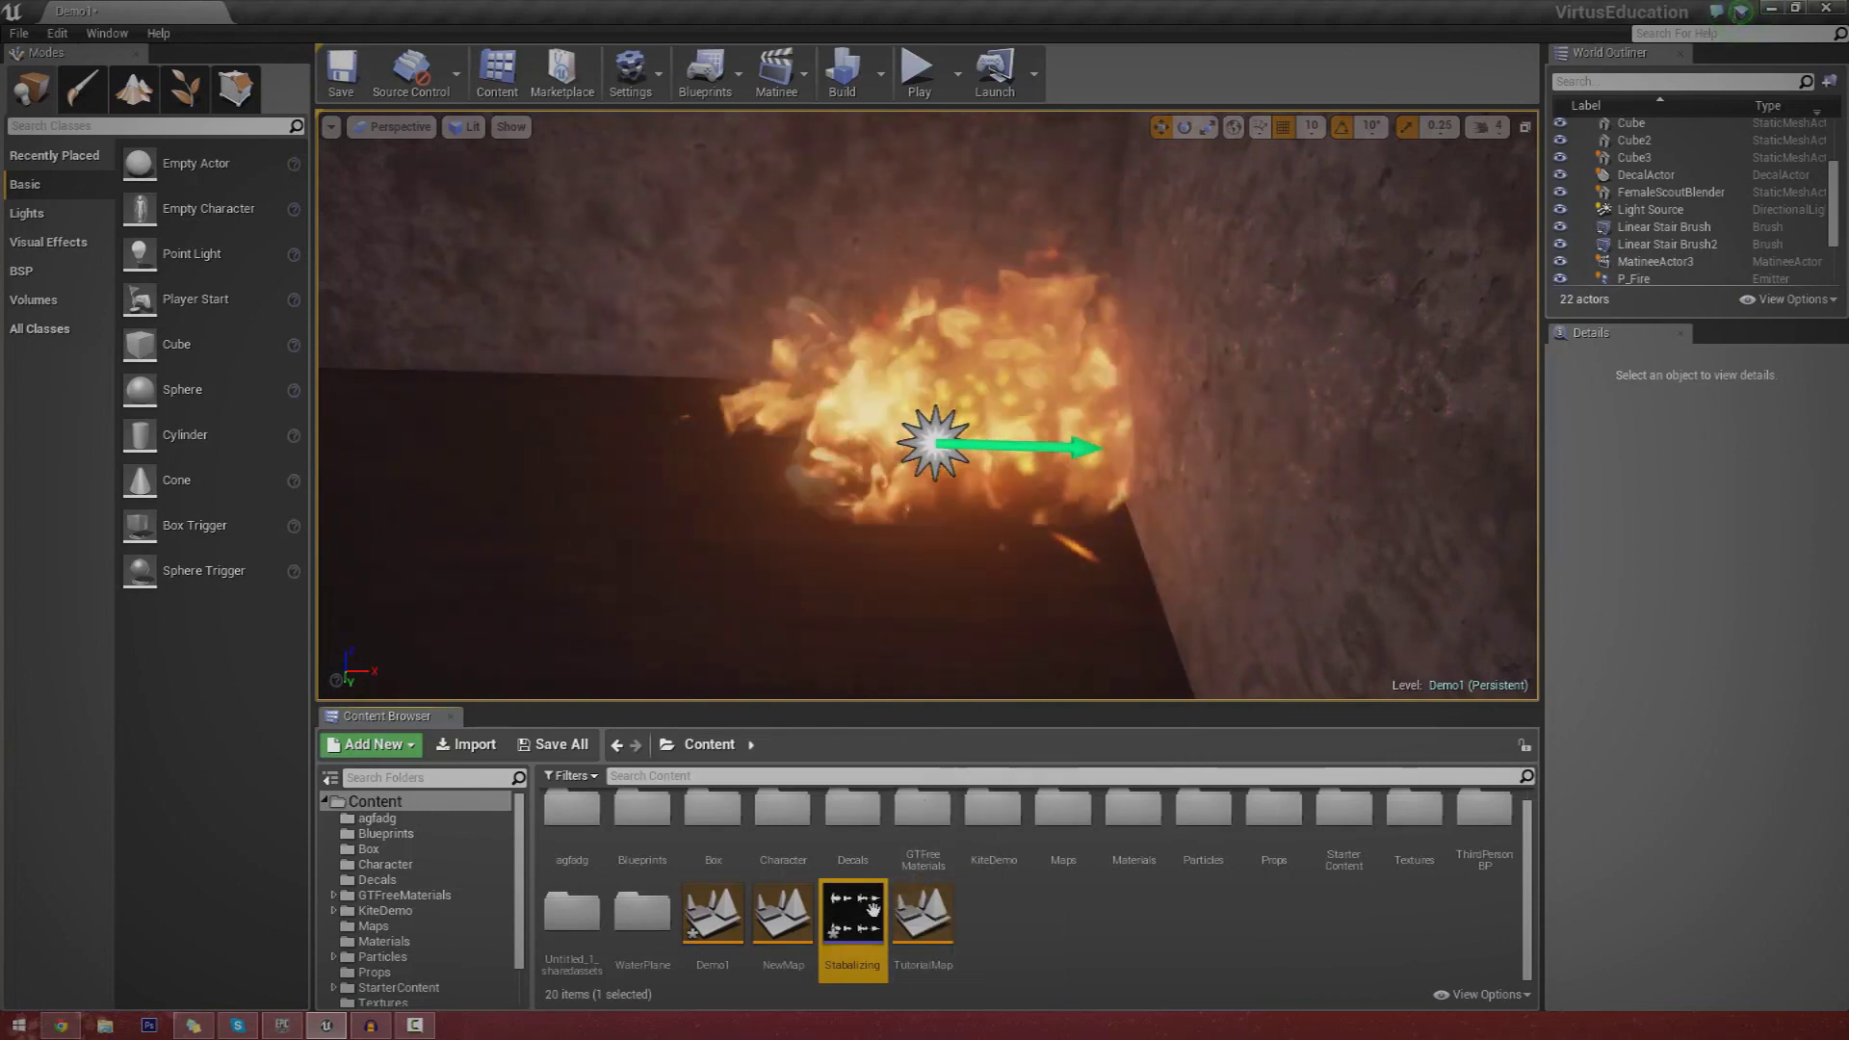
right_click(860, 927)
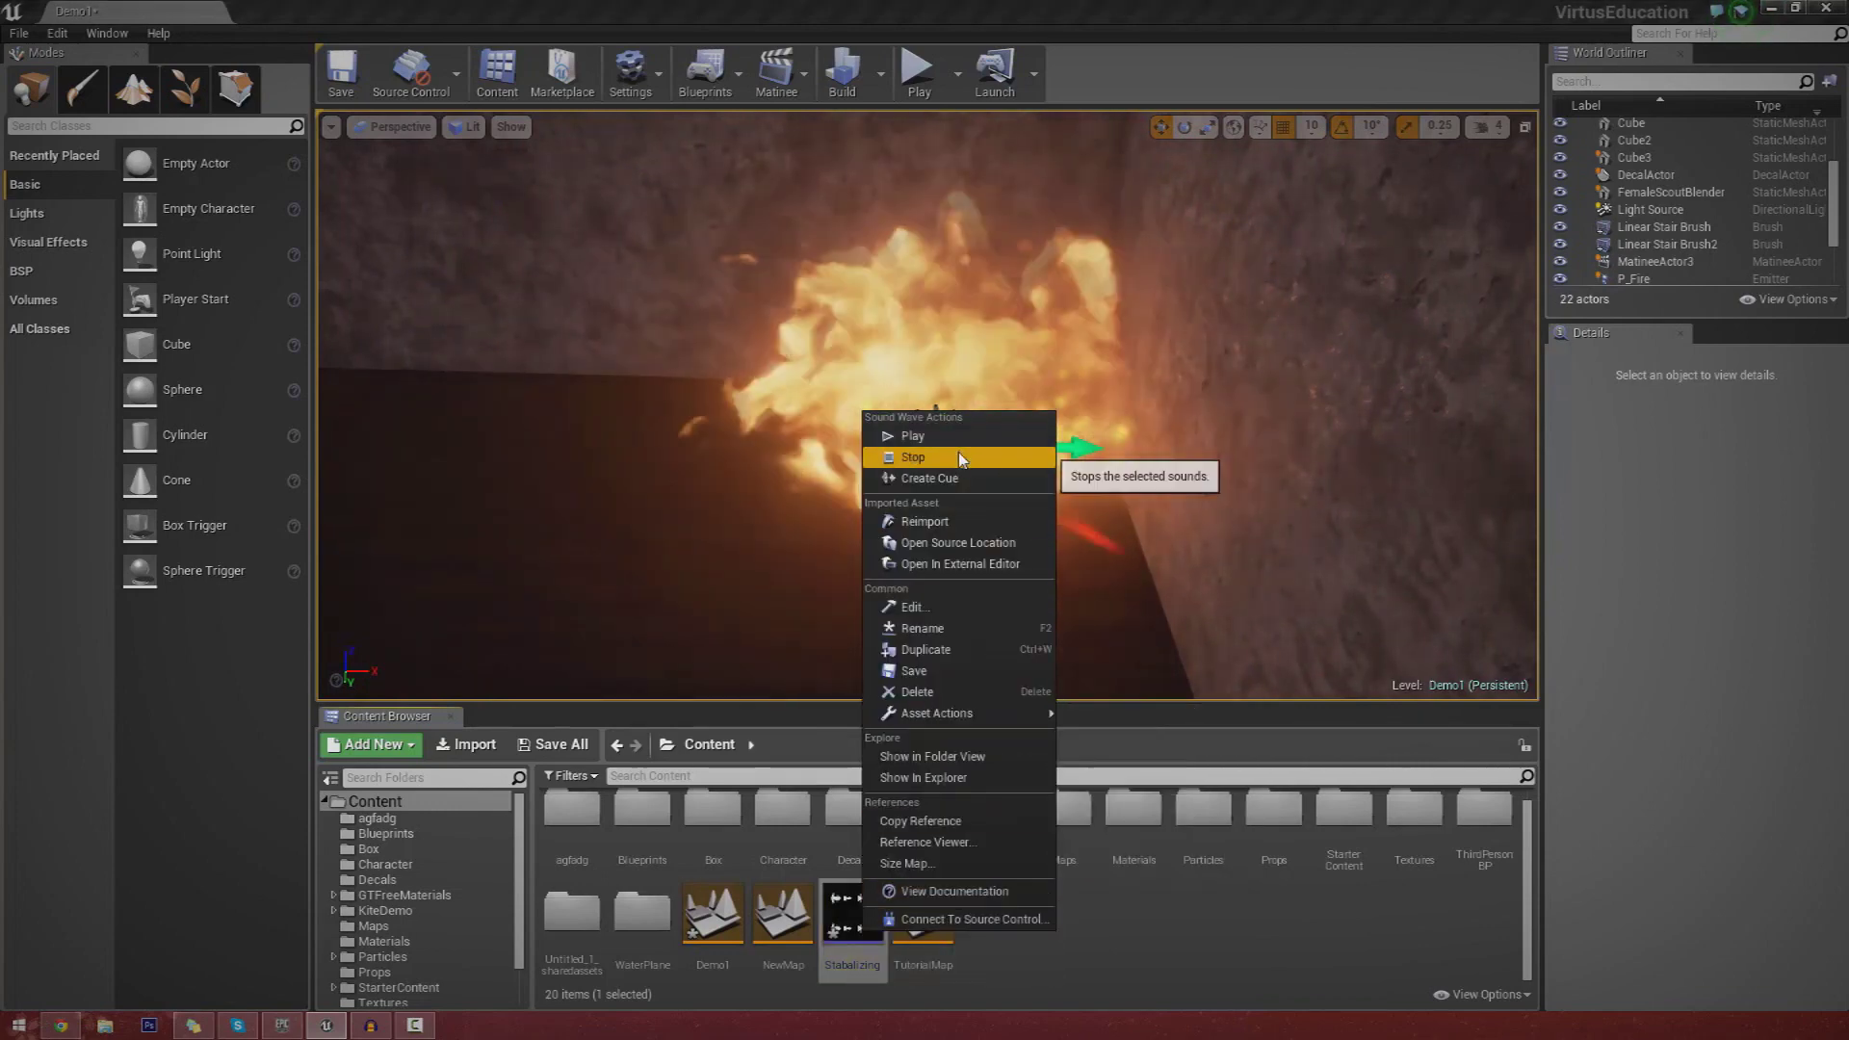
left_click(957, 456)
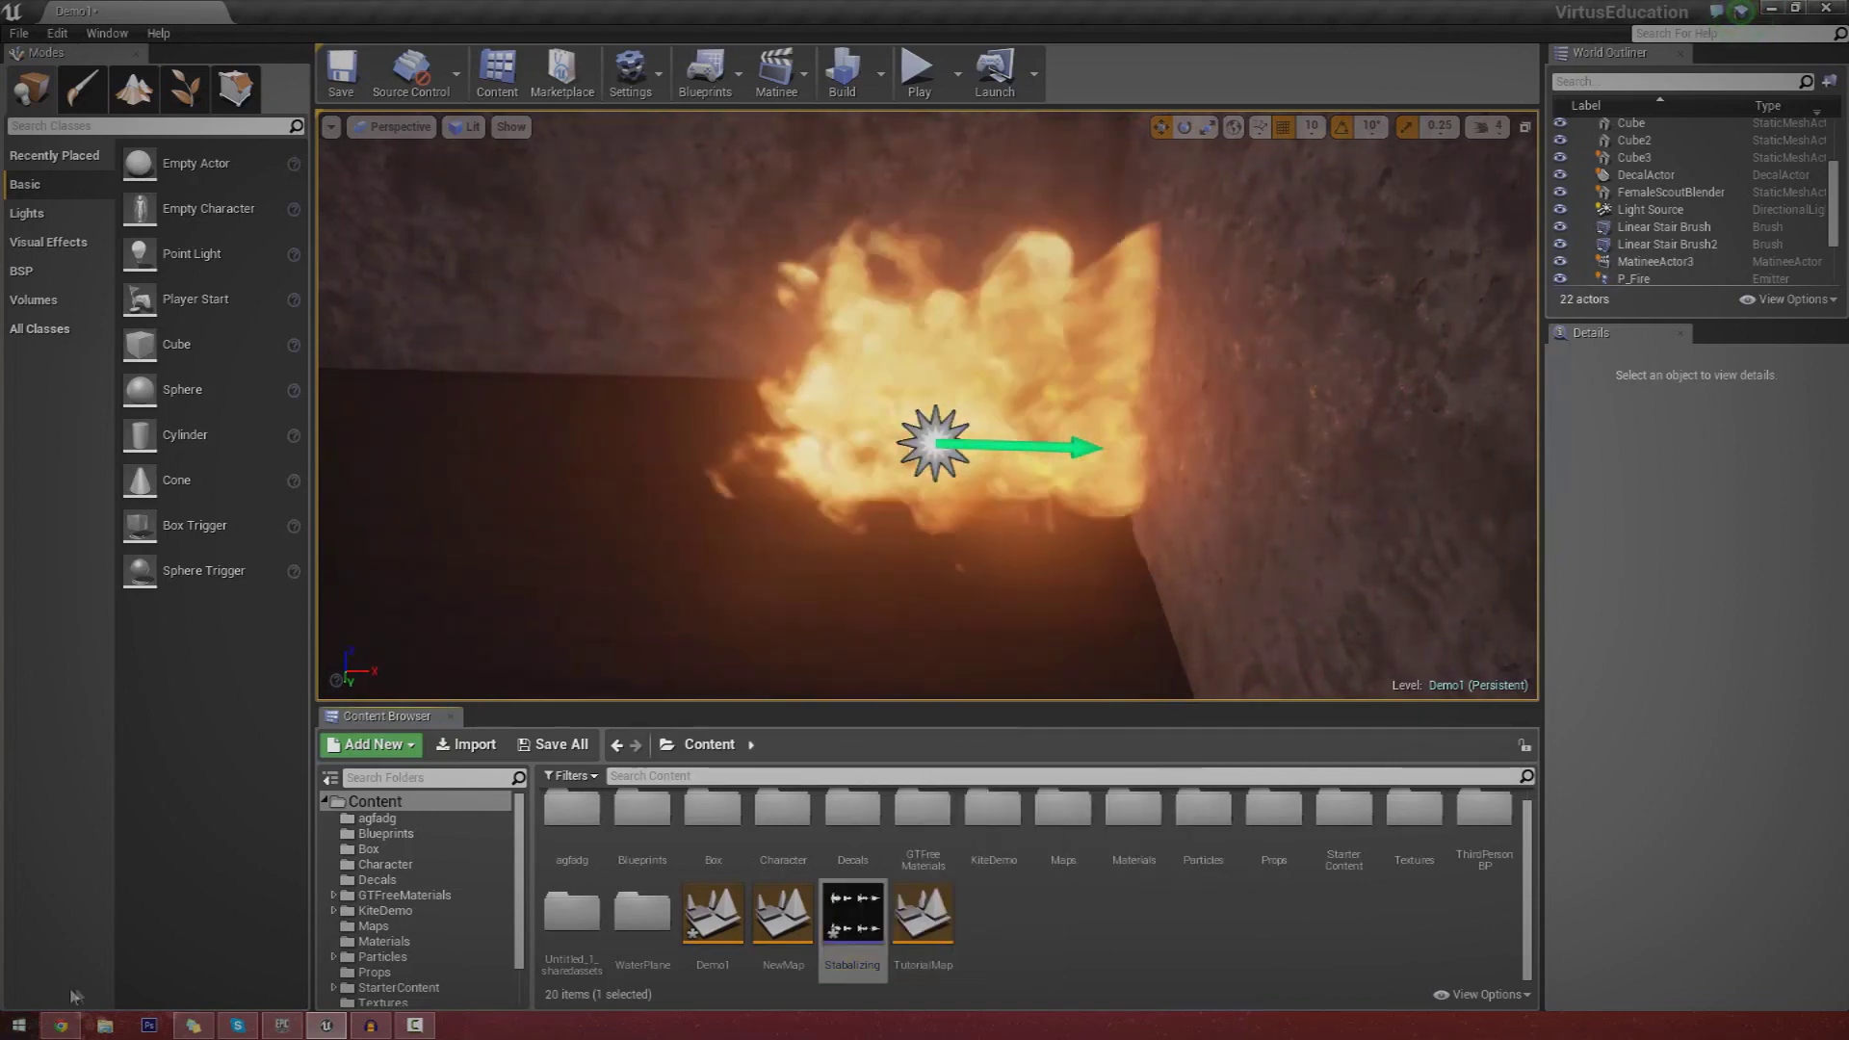
Switch to File Explorer, play the Stabalizing wave file from the Desktop, and close the media player.
key("super+e")
left_click(262, 342)
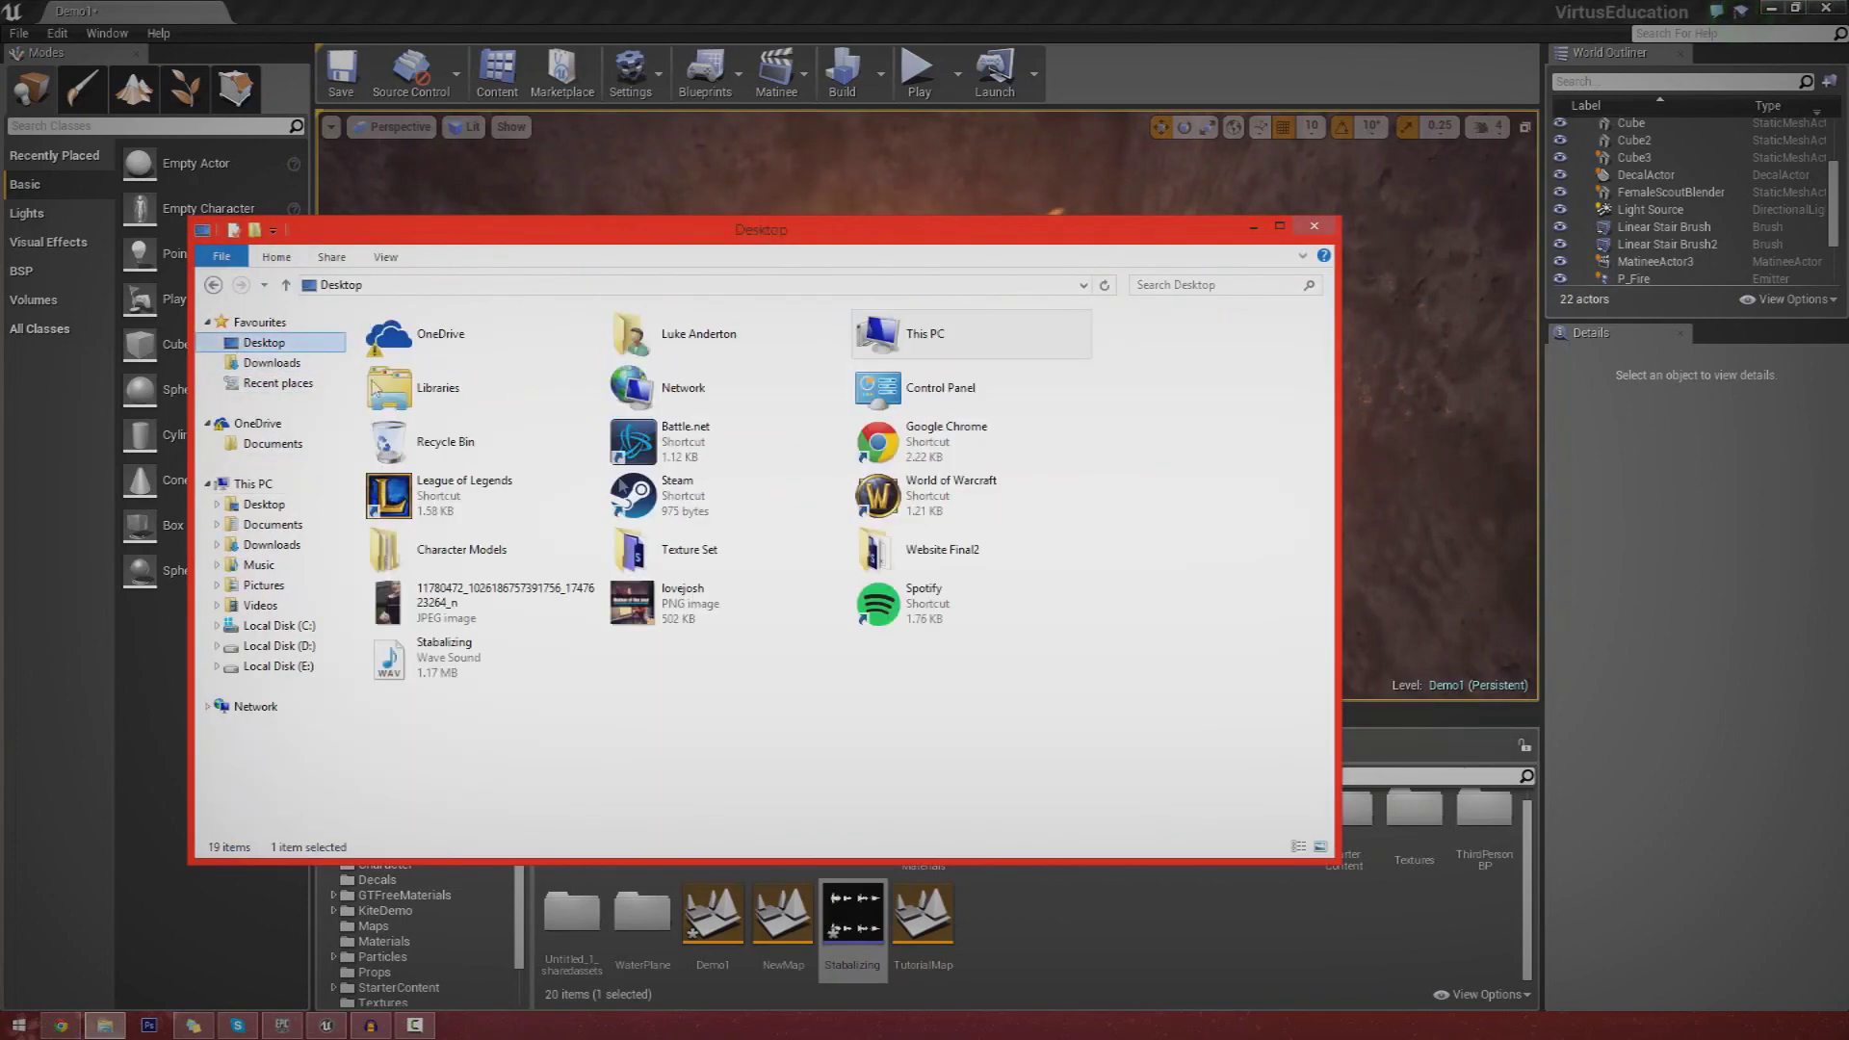
double_click(429, 660)
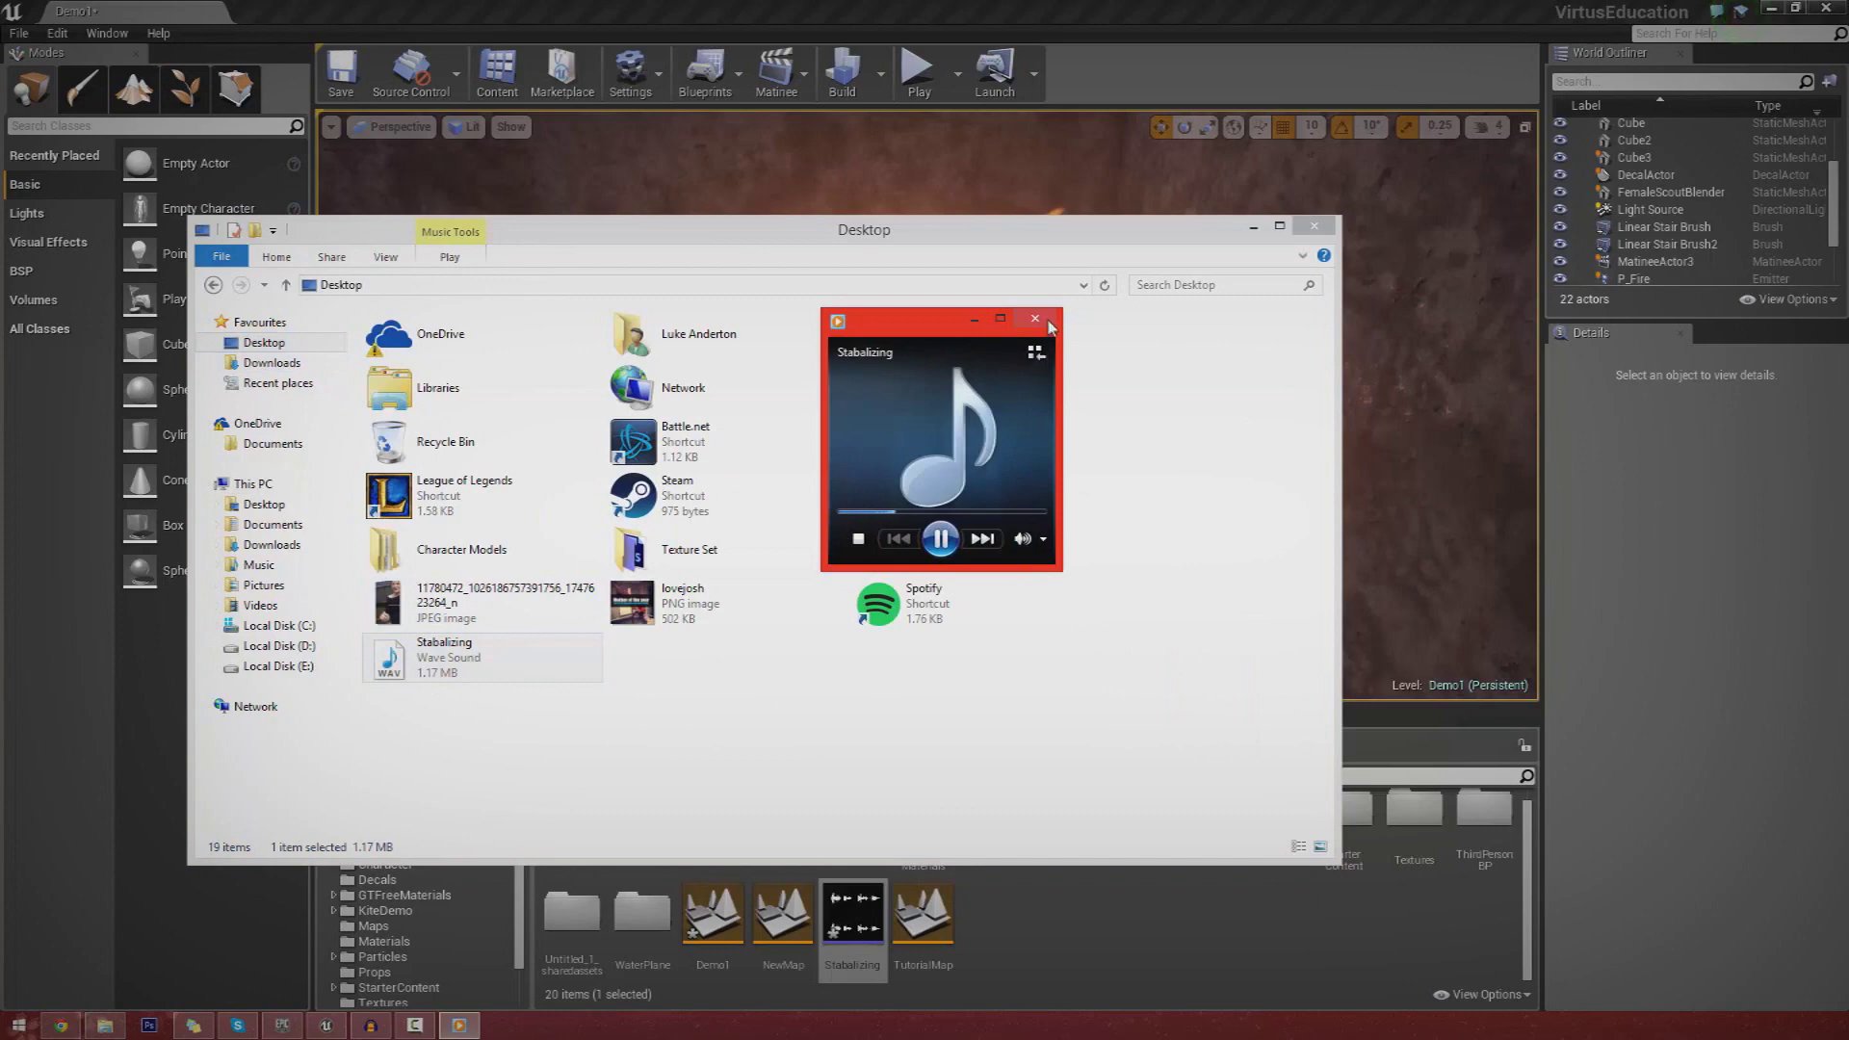
left_click(1035, 318)
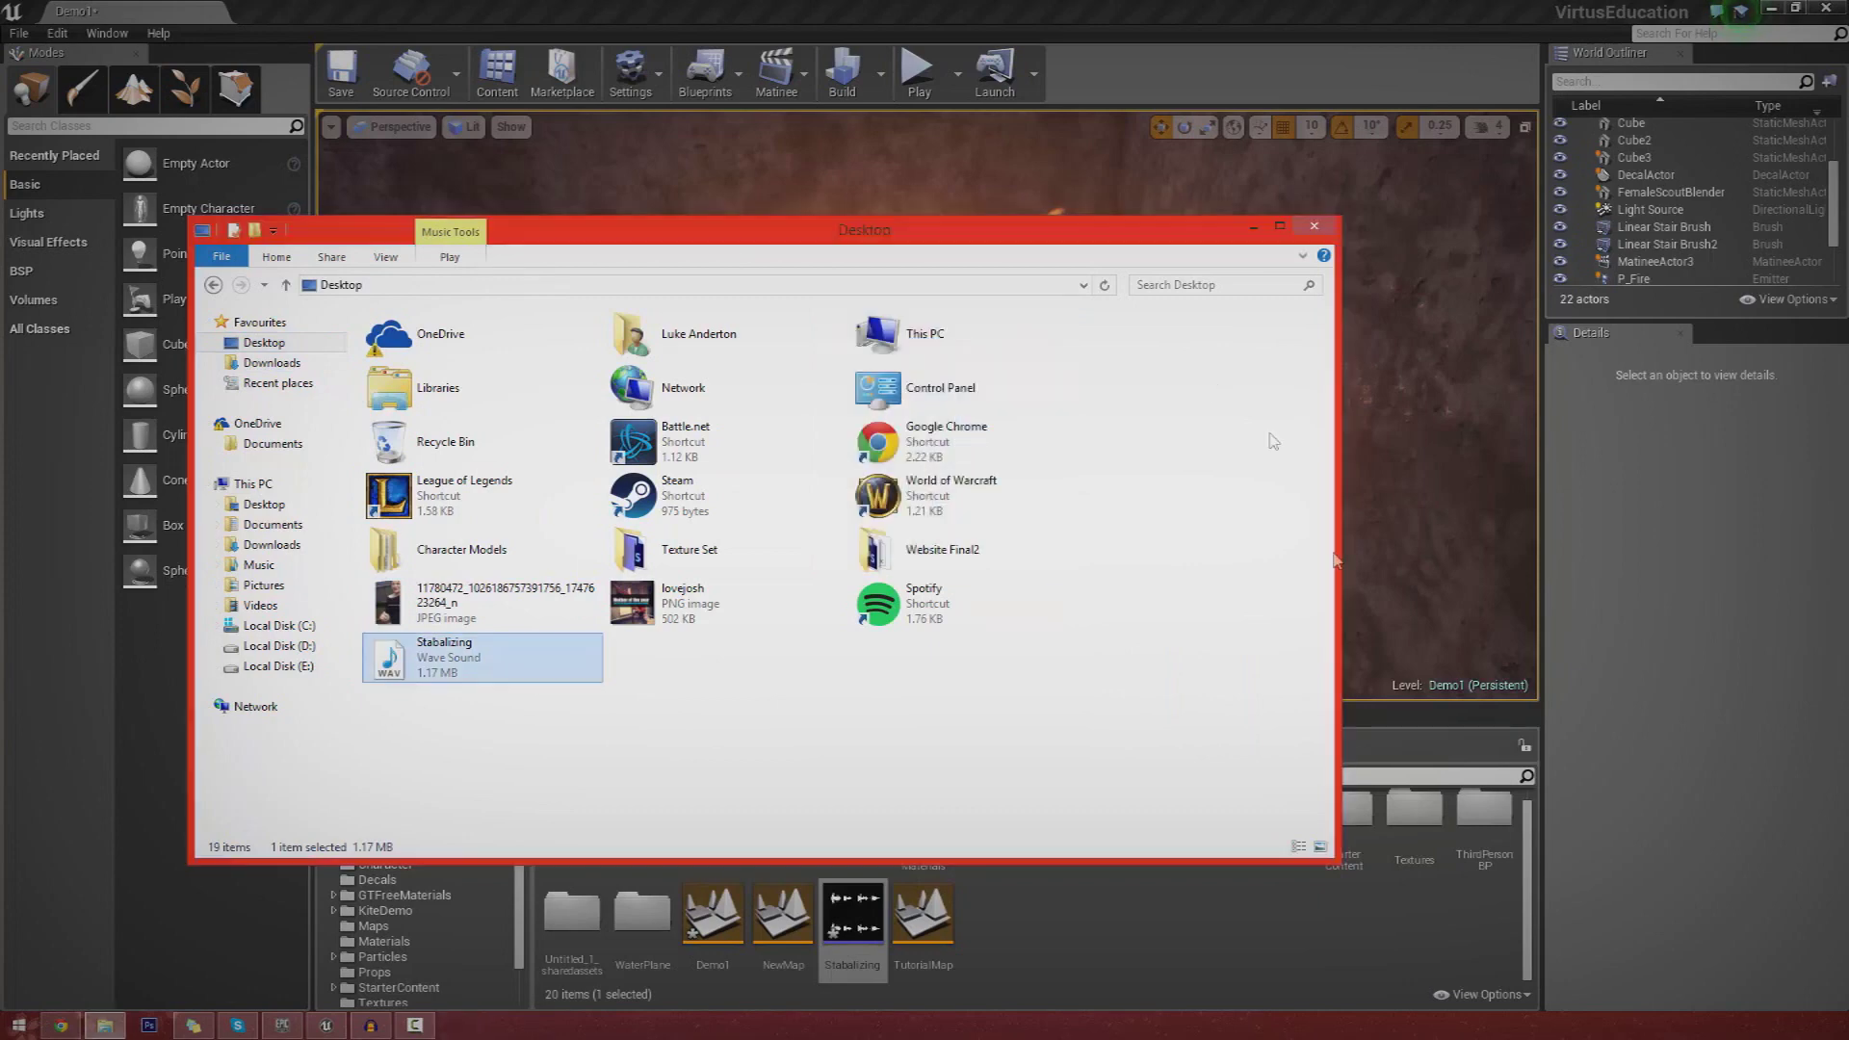
Return to Unreal Editor and create a sound cue from the Stabalizing sound wave, keeping the suggested name.
left_click(1460, 573)
right_click_drag(1459, 573, 414, 414)
key("w")
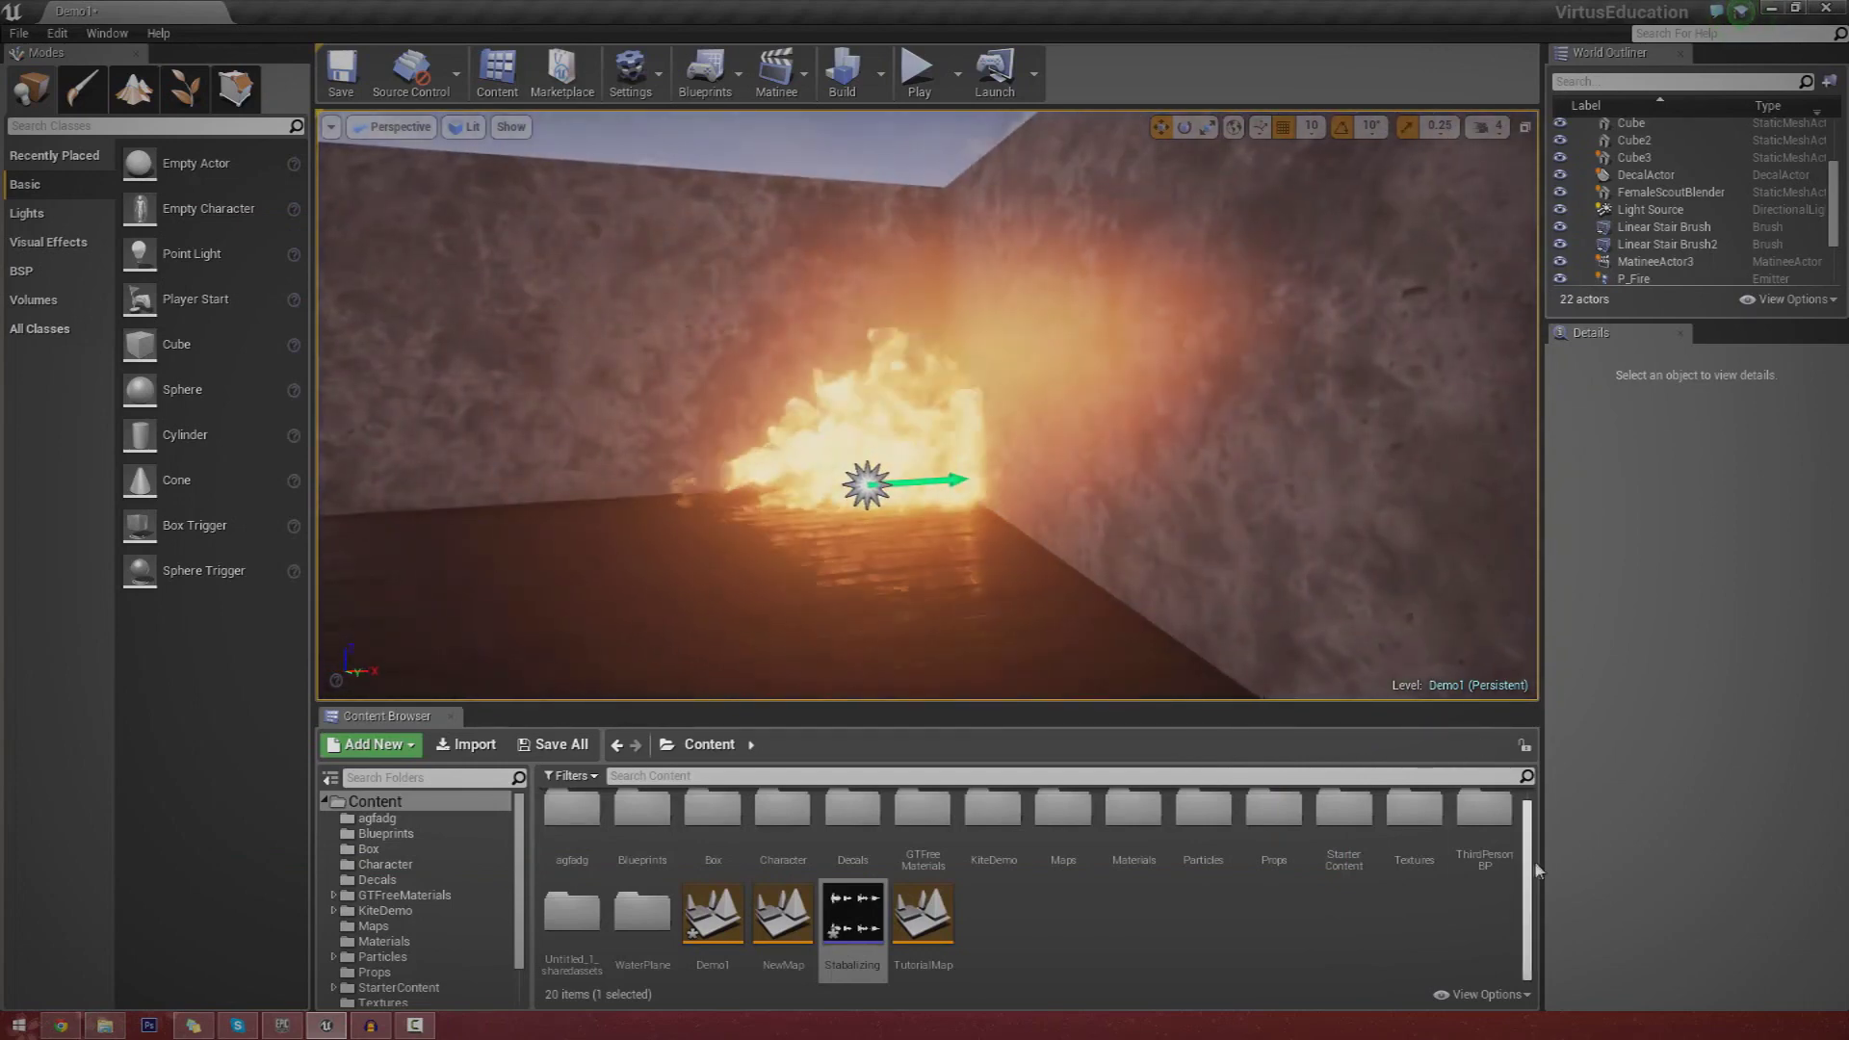
scroll(1521, 870, "up", 1)
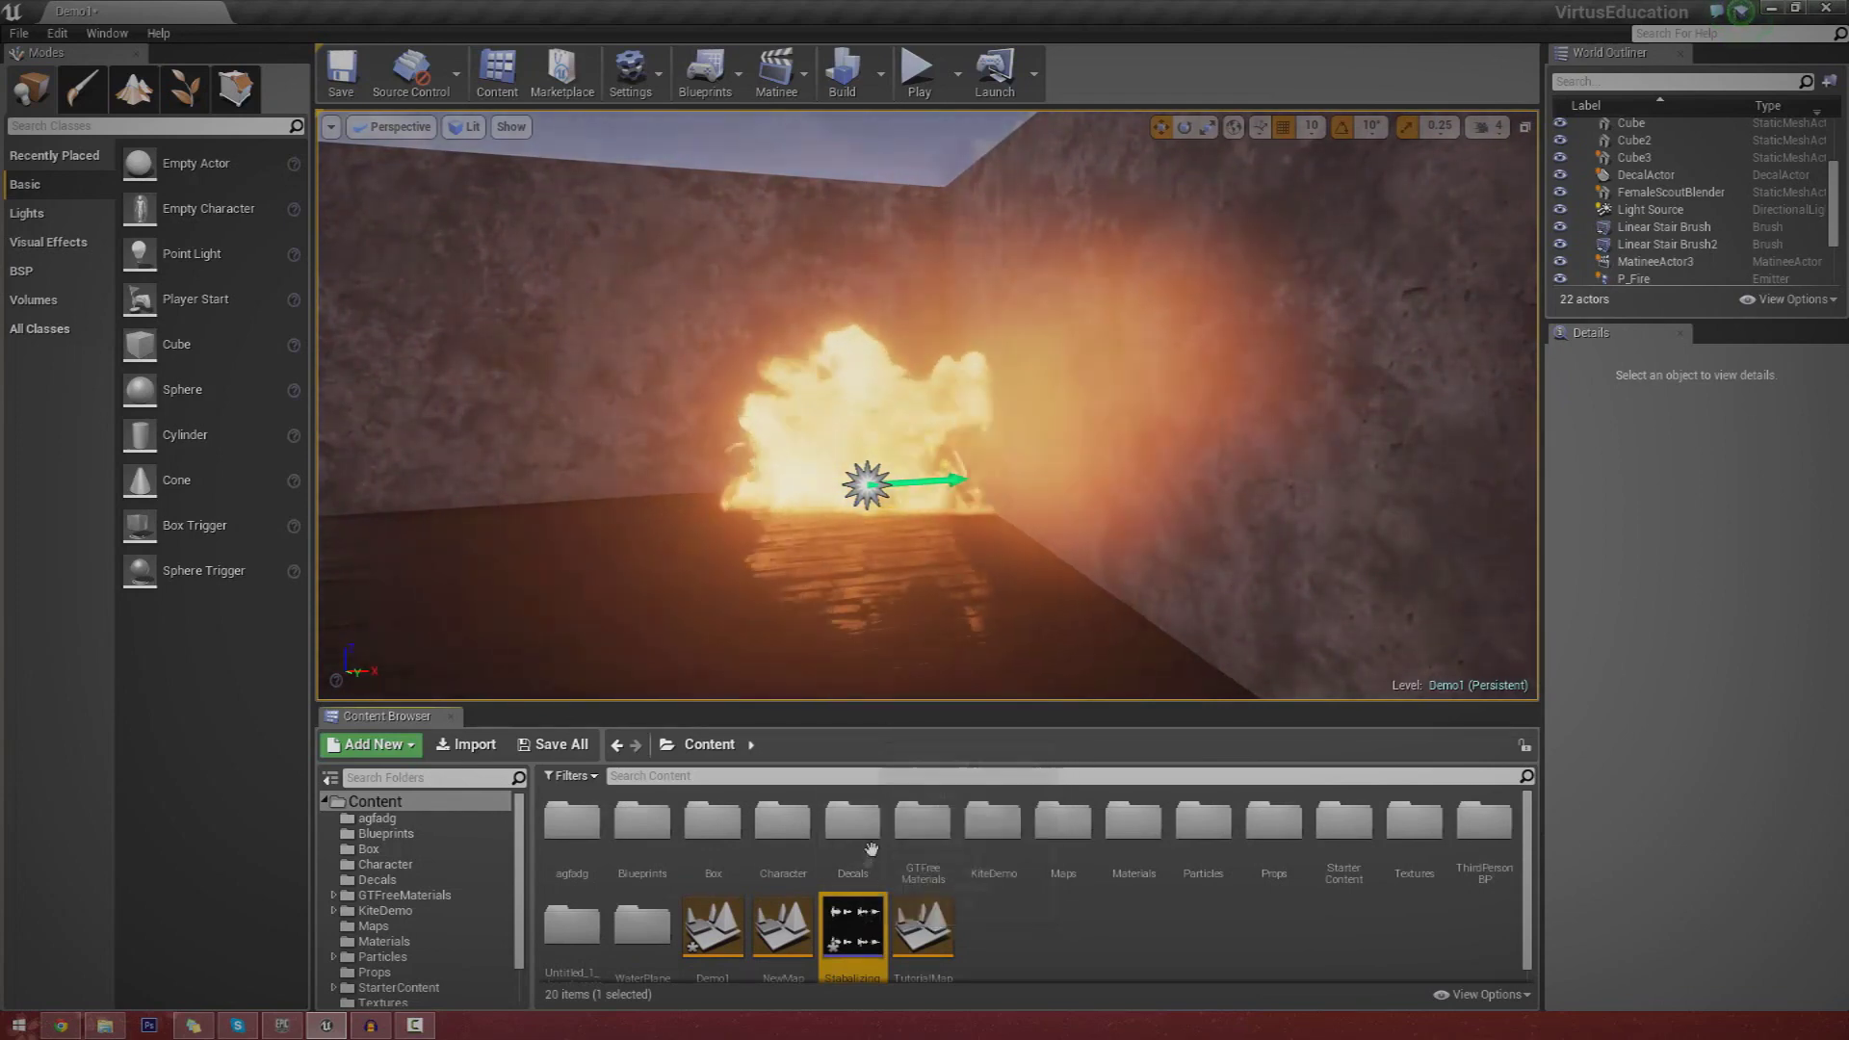
right_click(862, 929)
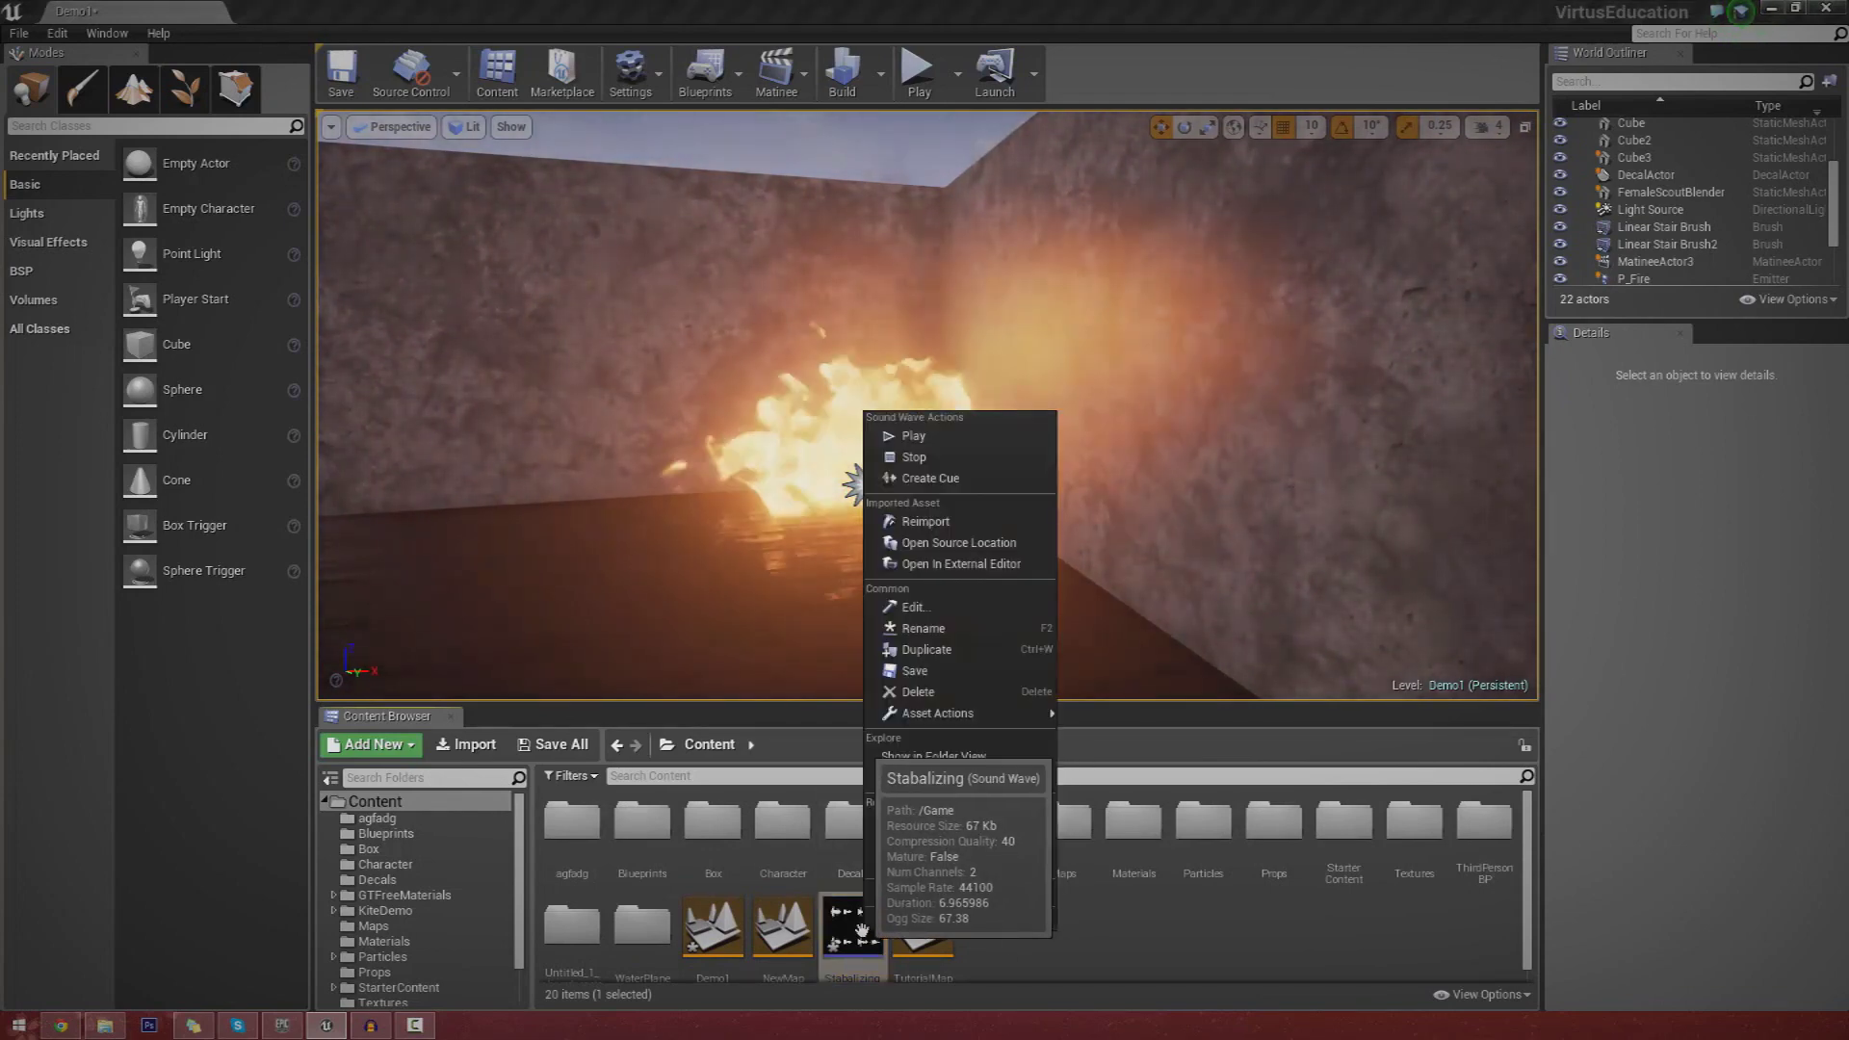
left_click(862, 930)
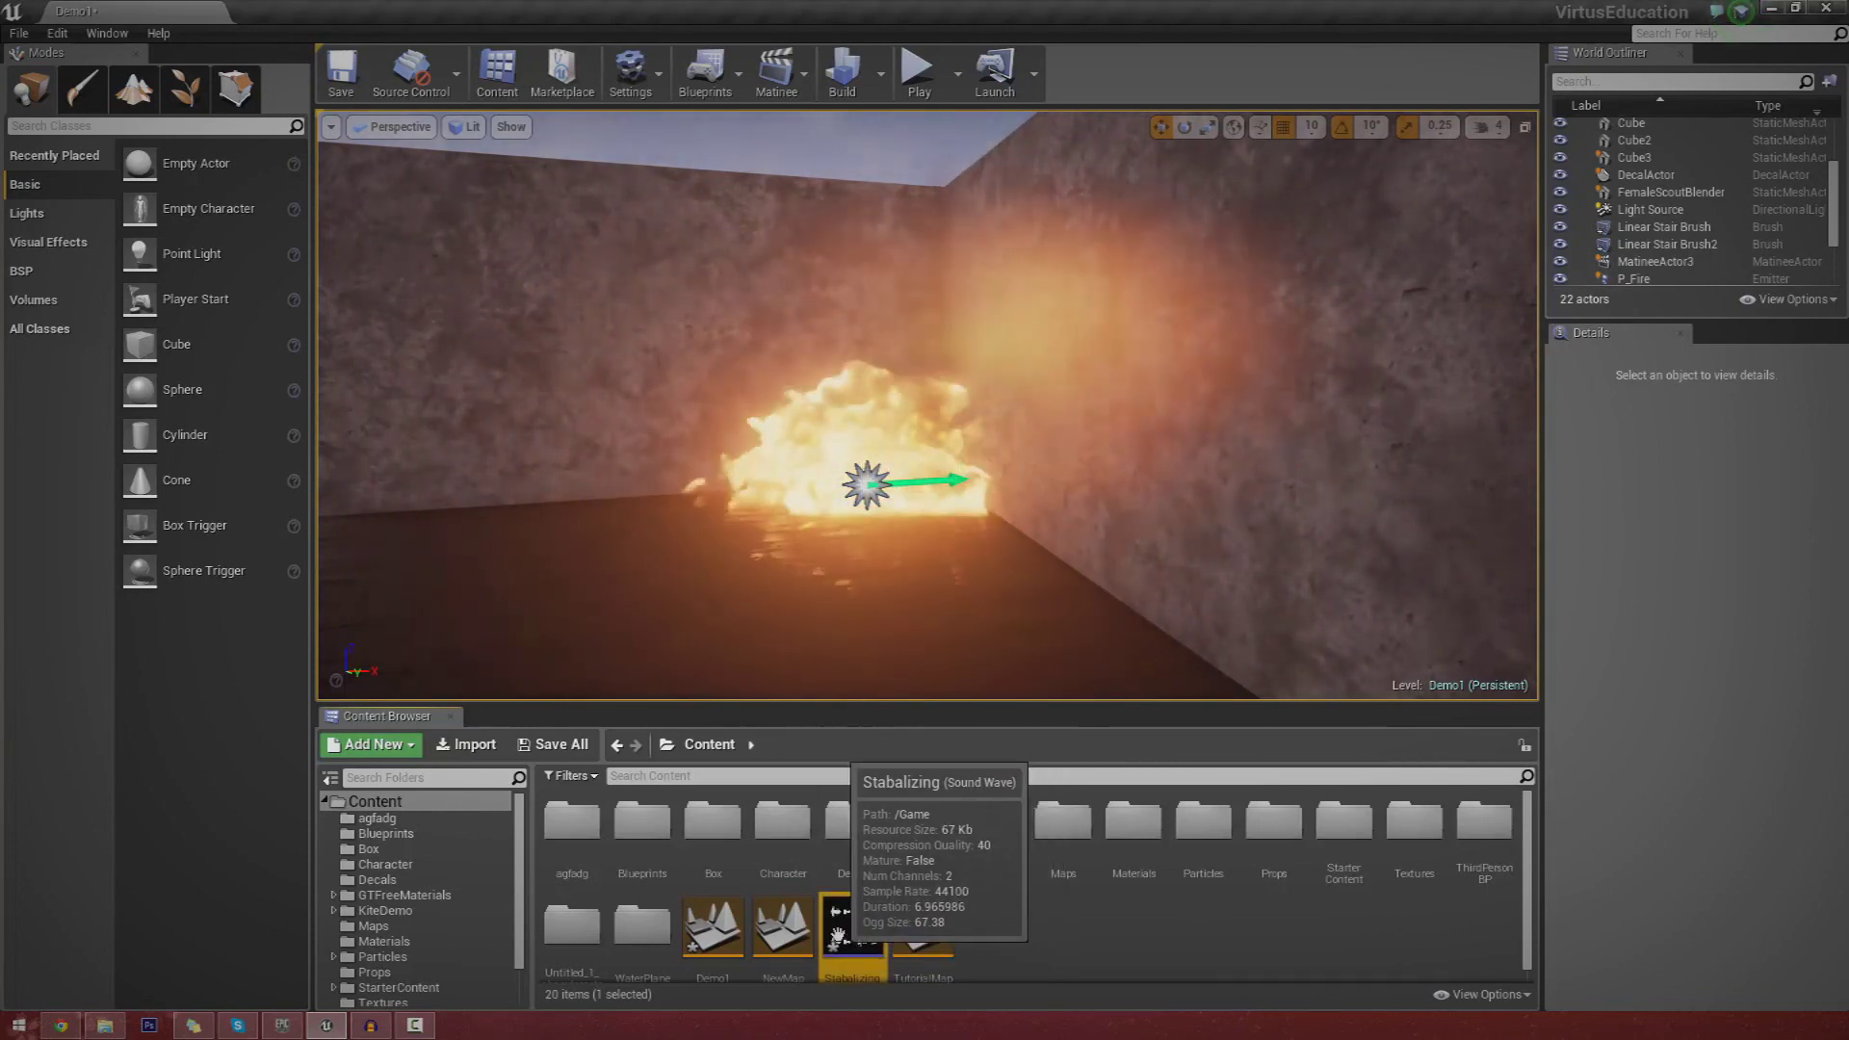
right_click(837, 934)
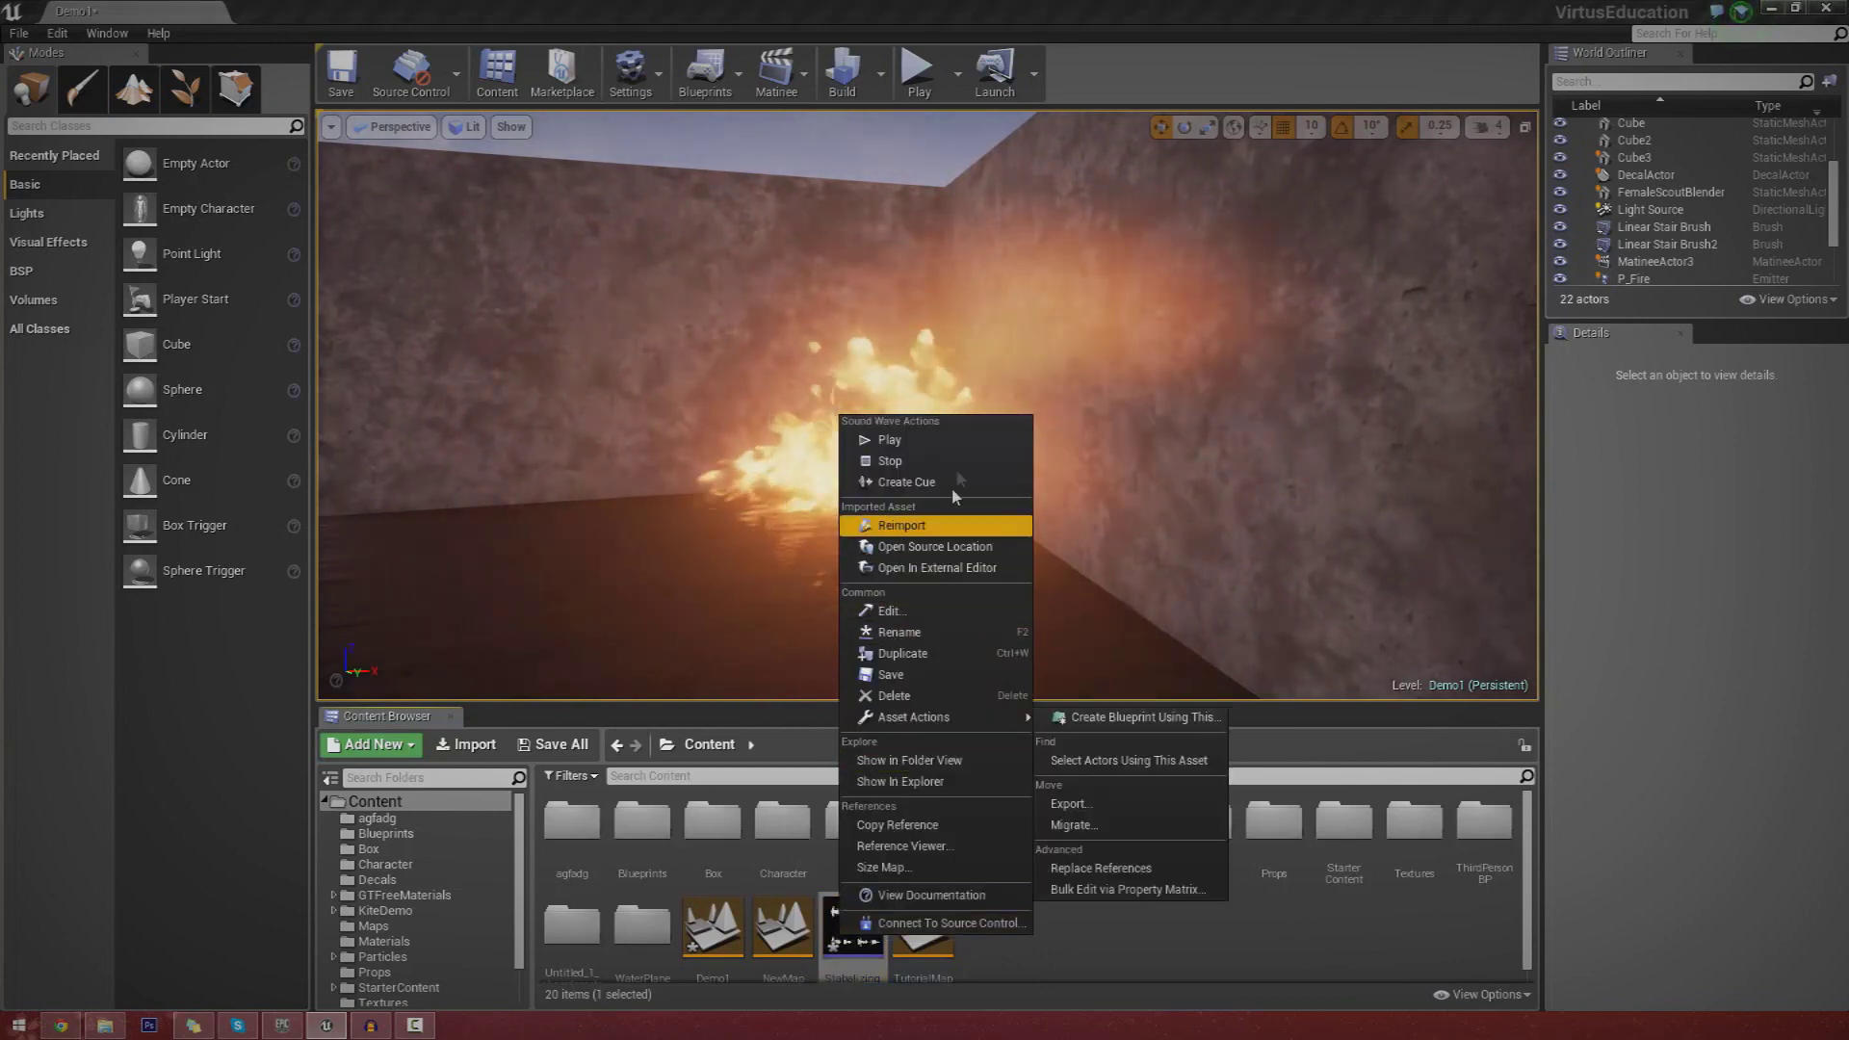
left_click(953, 482)
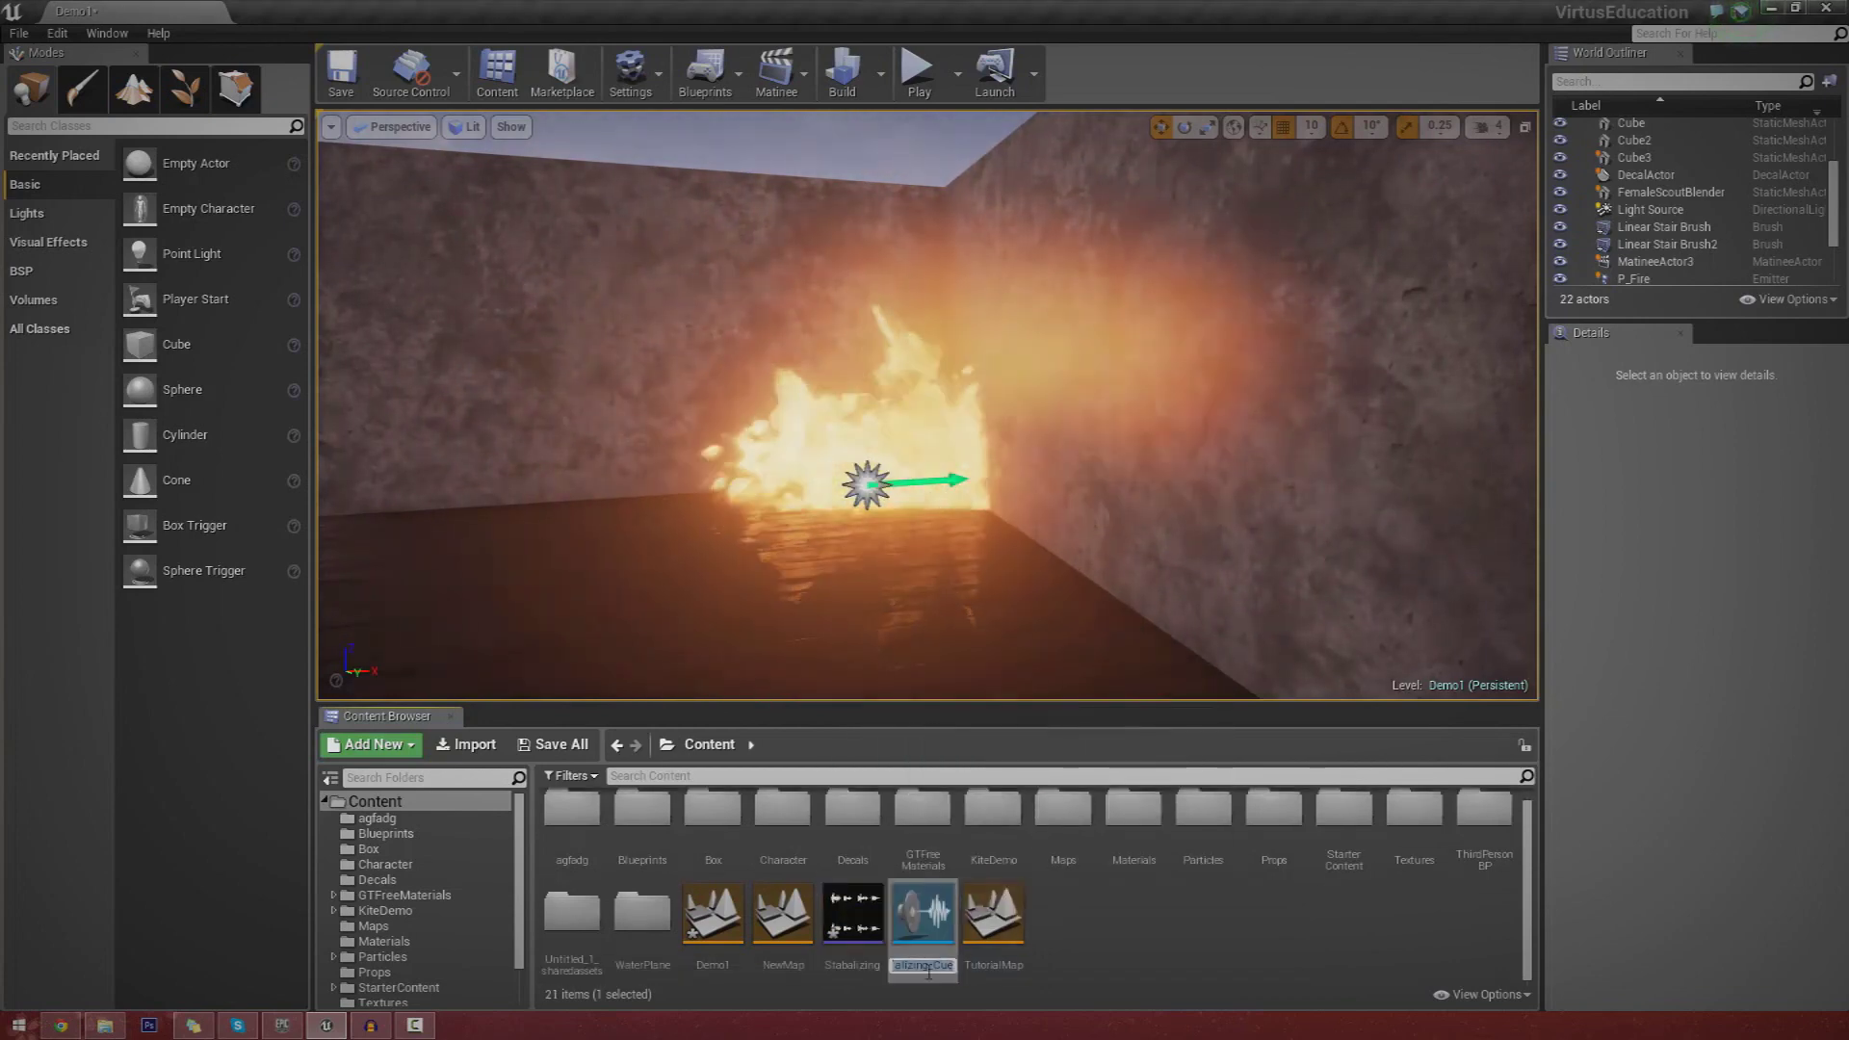
left_click(903, 932)
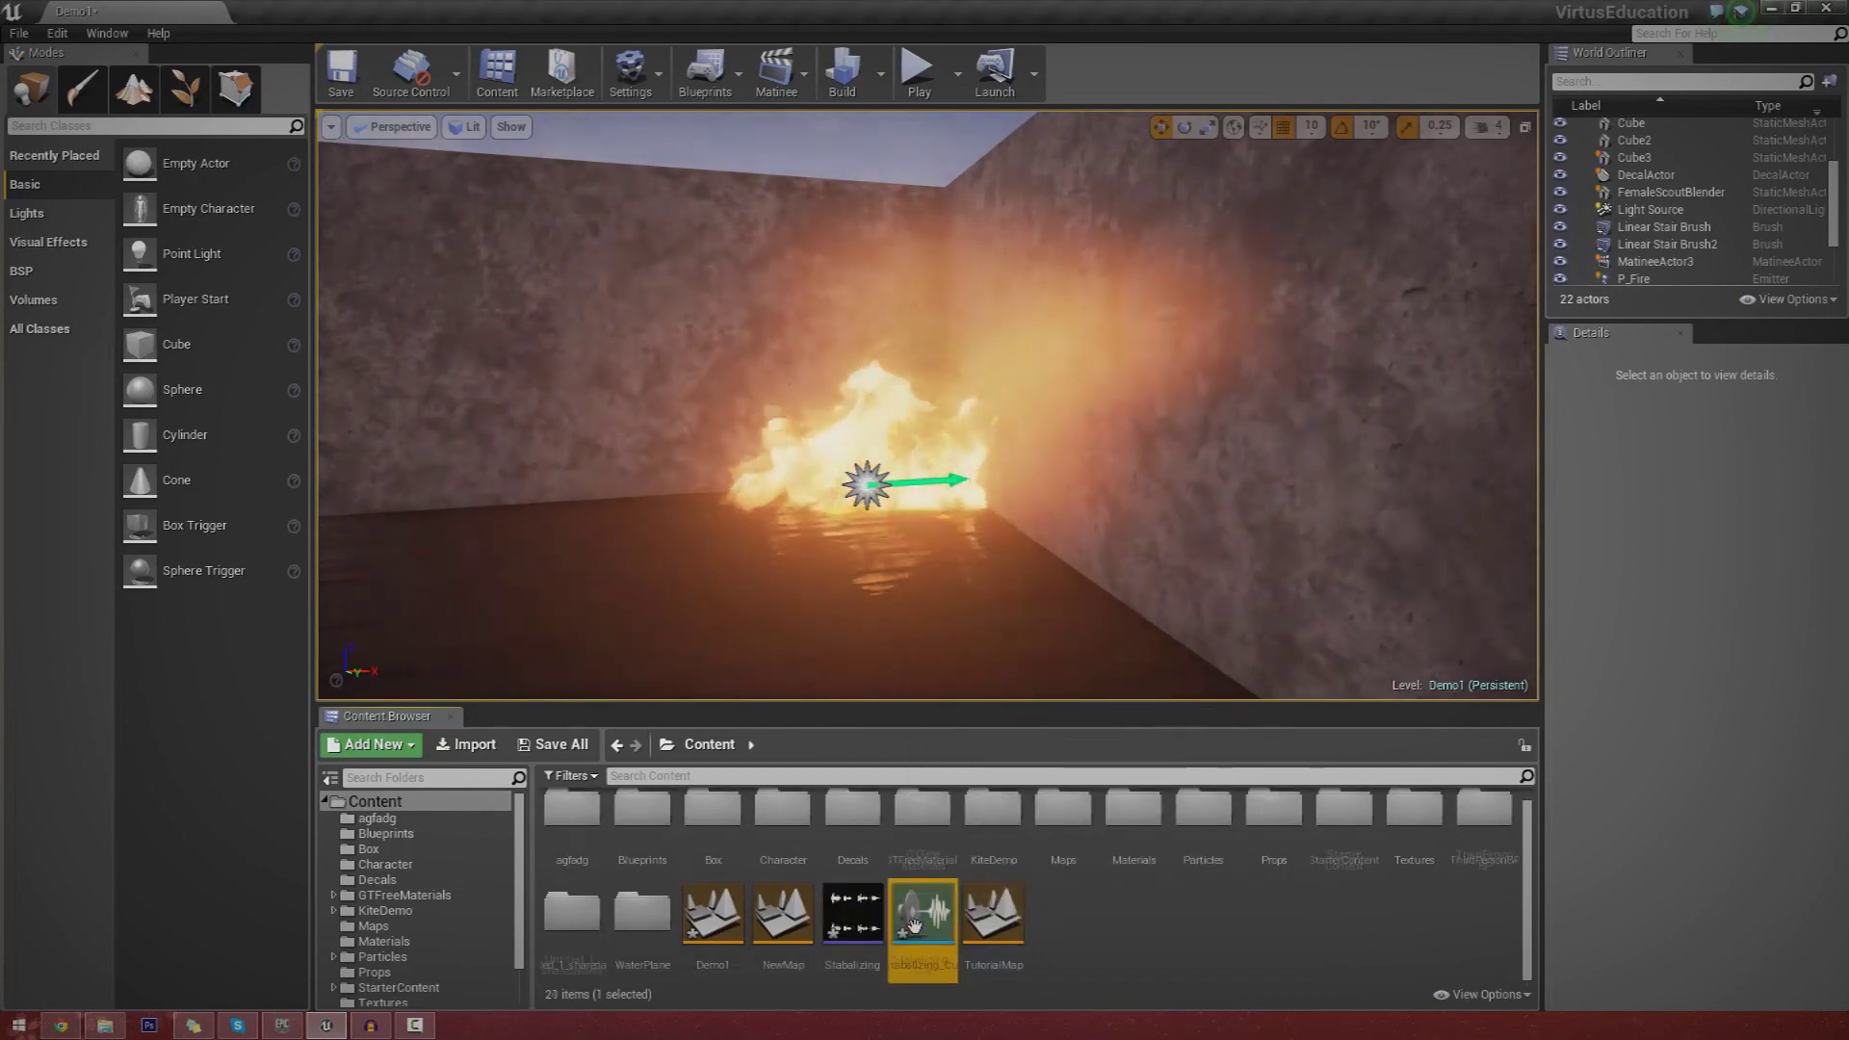
Open the new Stabalizing sound cue and examine its Wave Player and Output nodes.
double_click(903, 932)
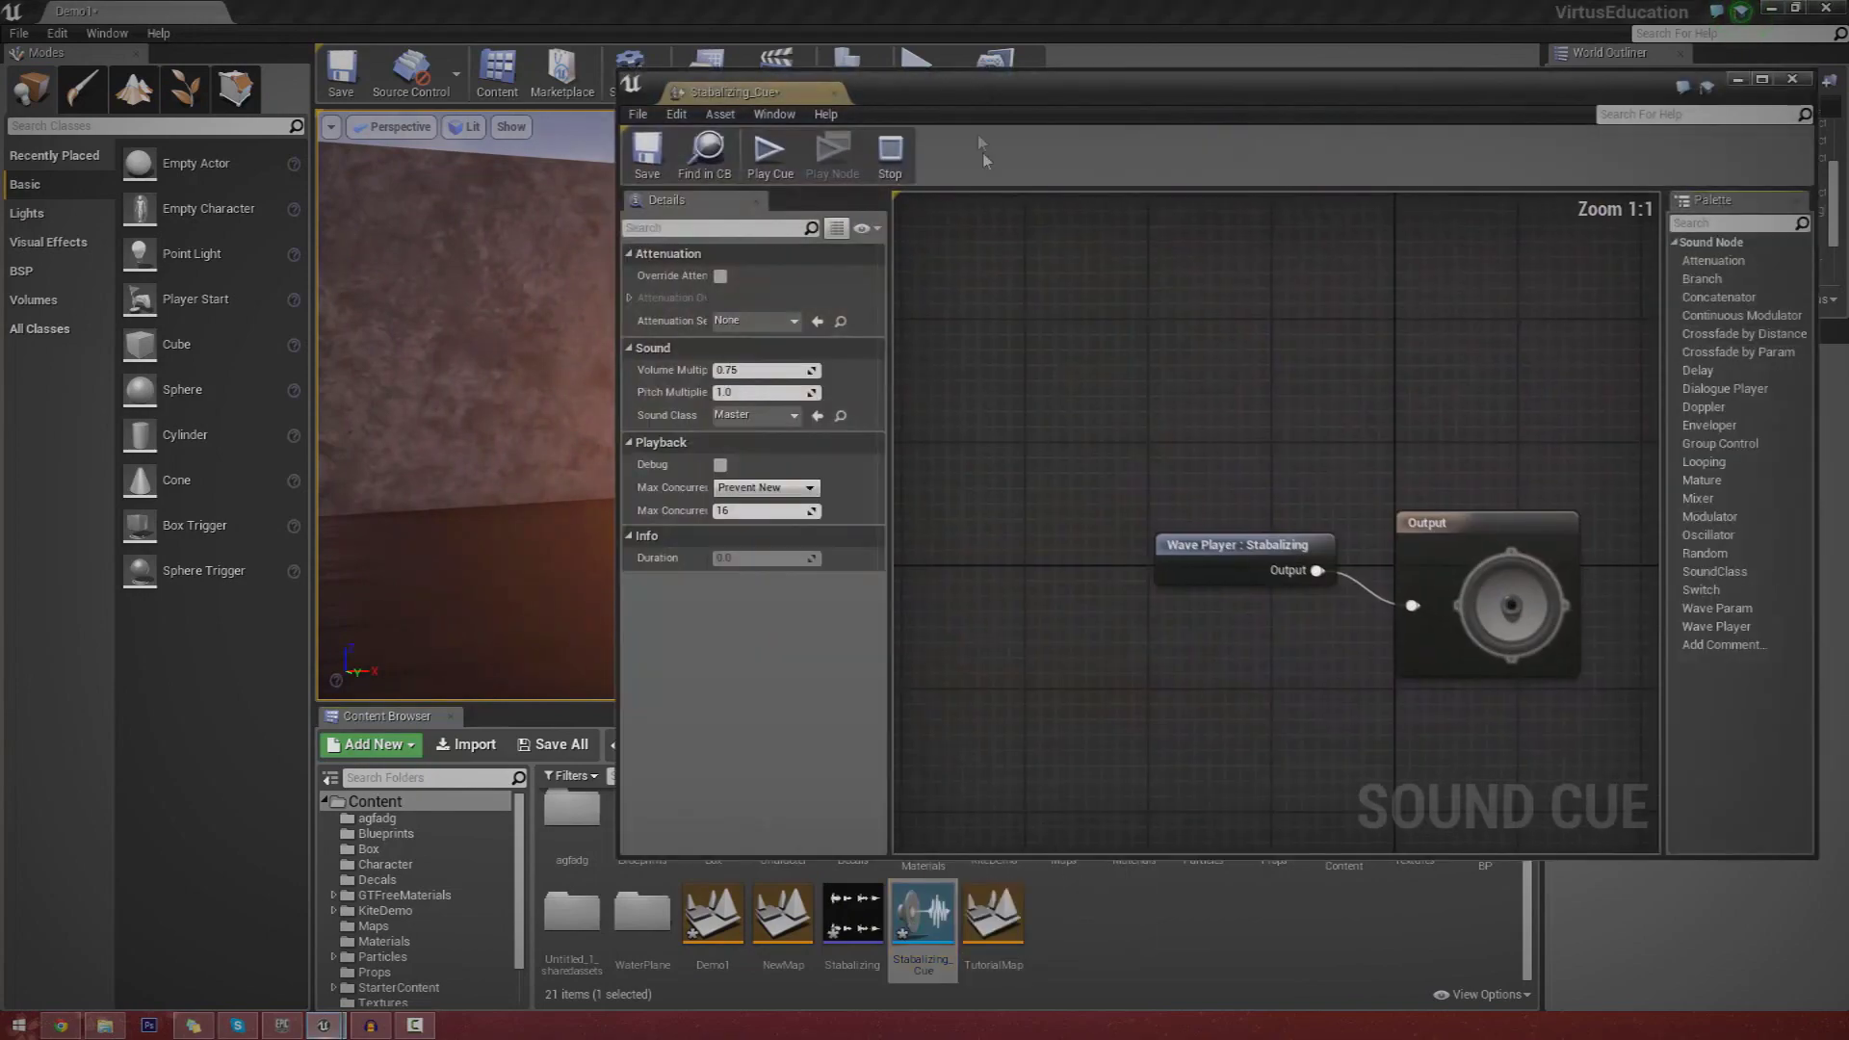
left_click_drag(905, 113, 812, 97)
right_click_drag(1312, 528, 1142, 433)
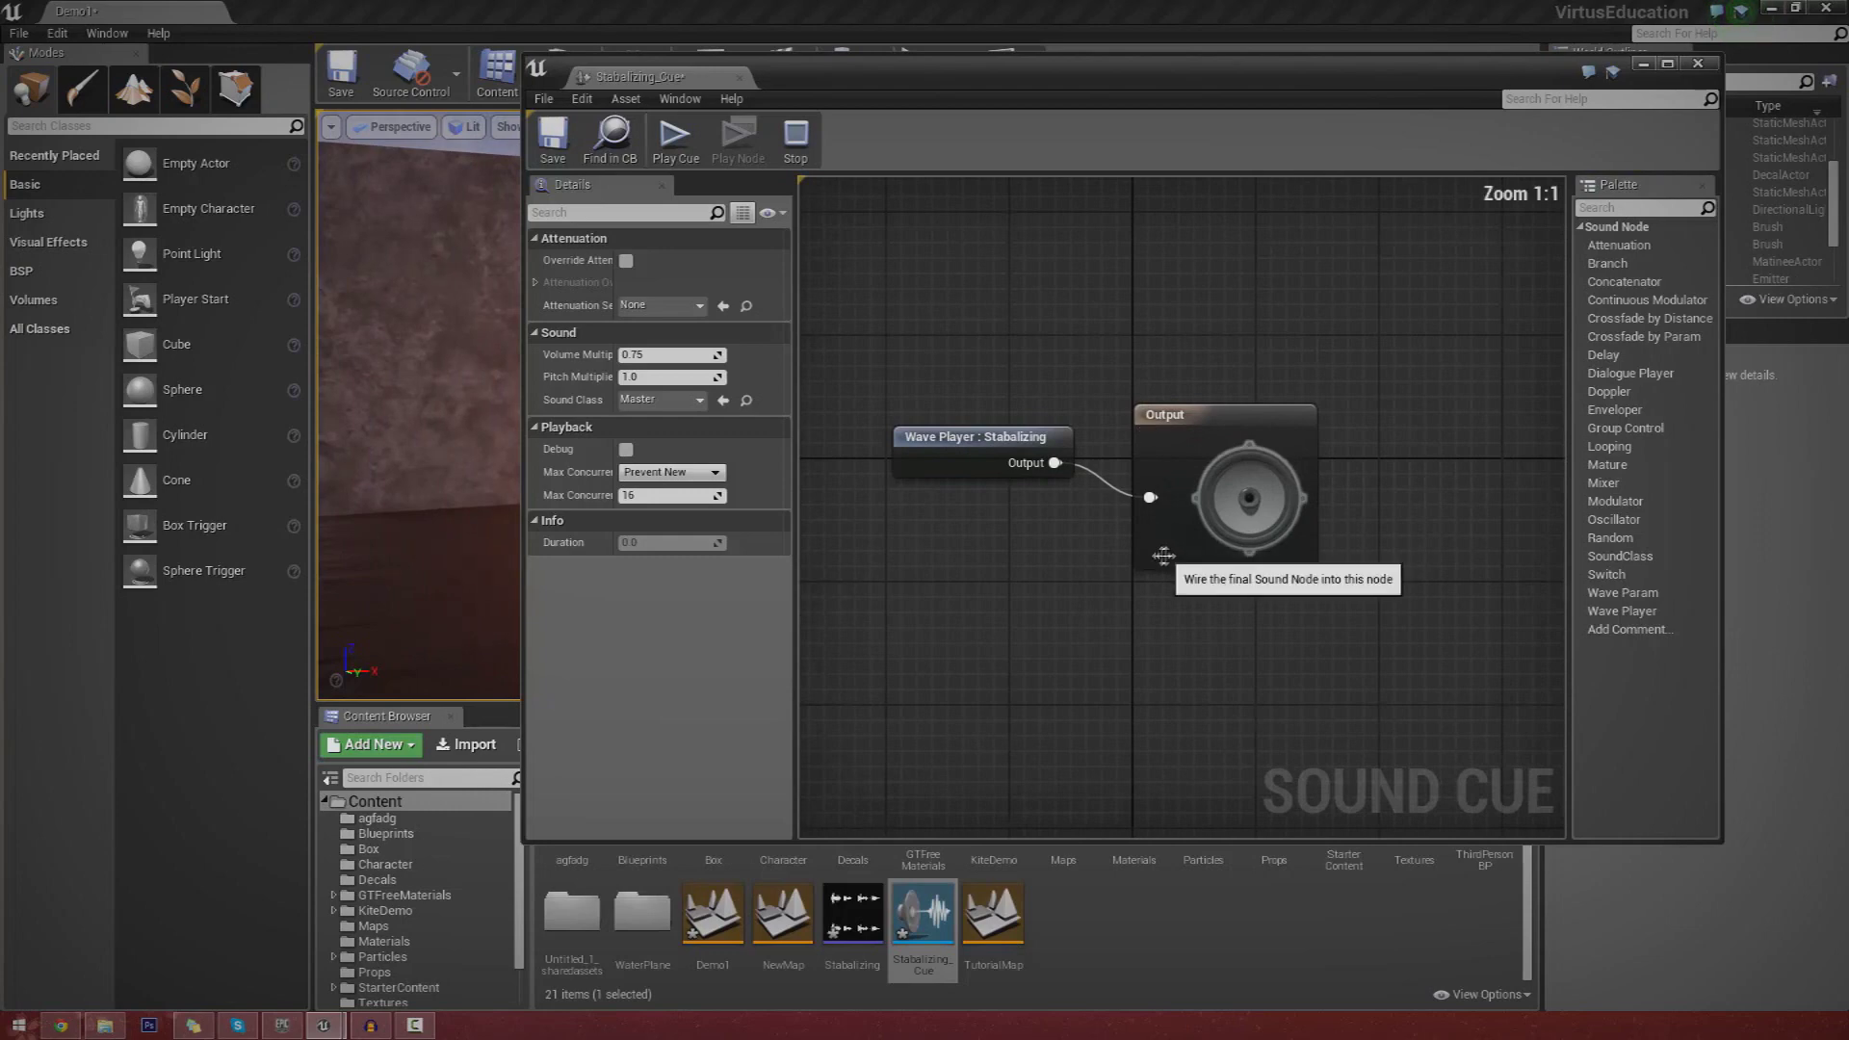
left_click(1007, 474)
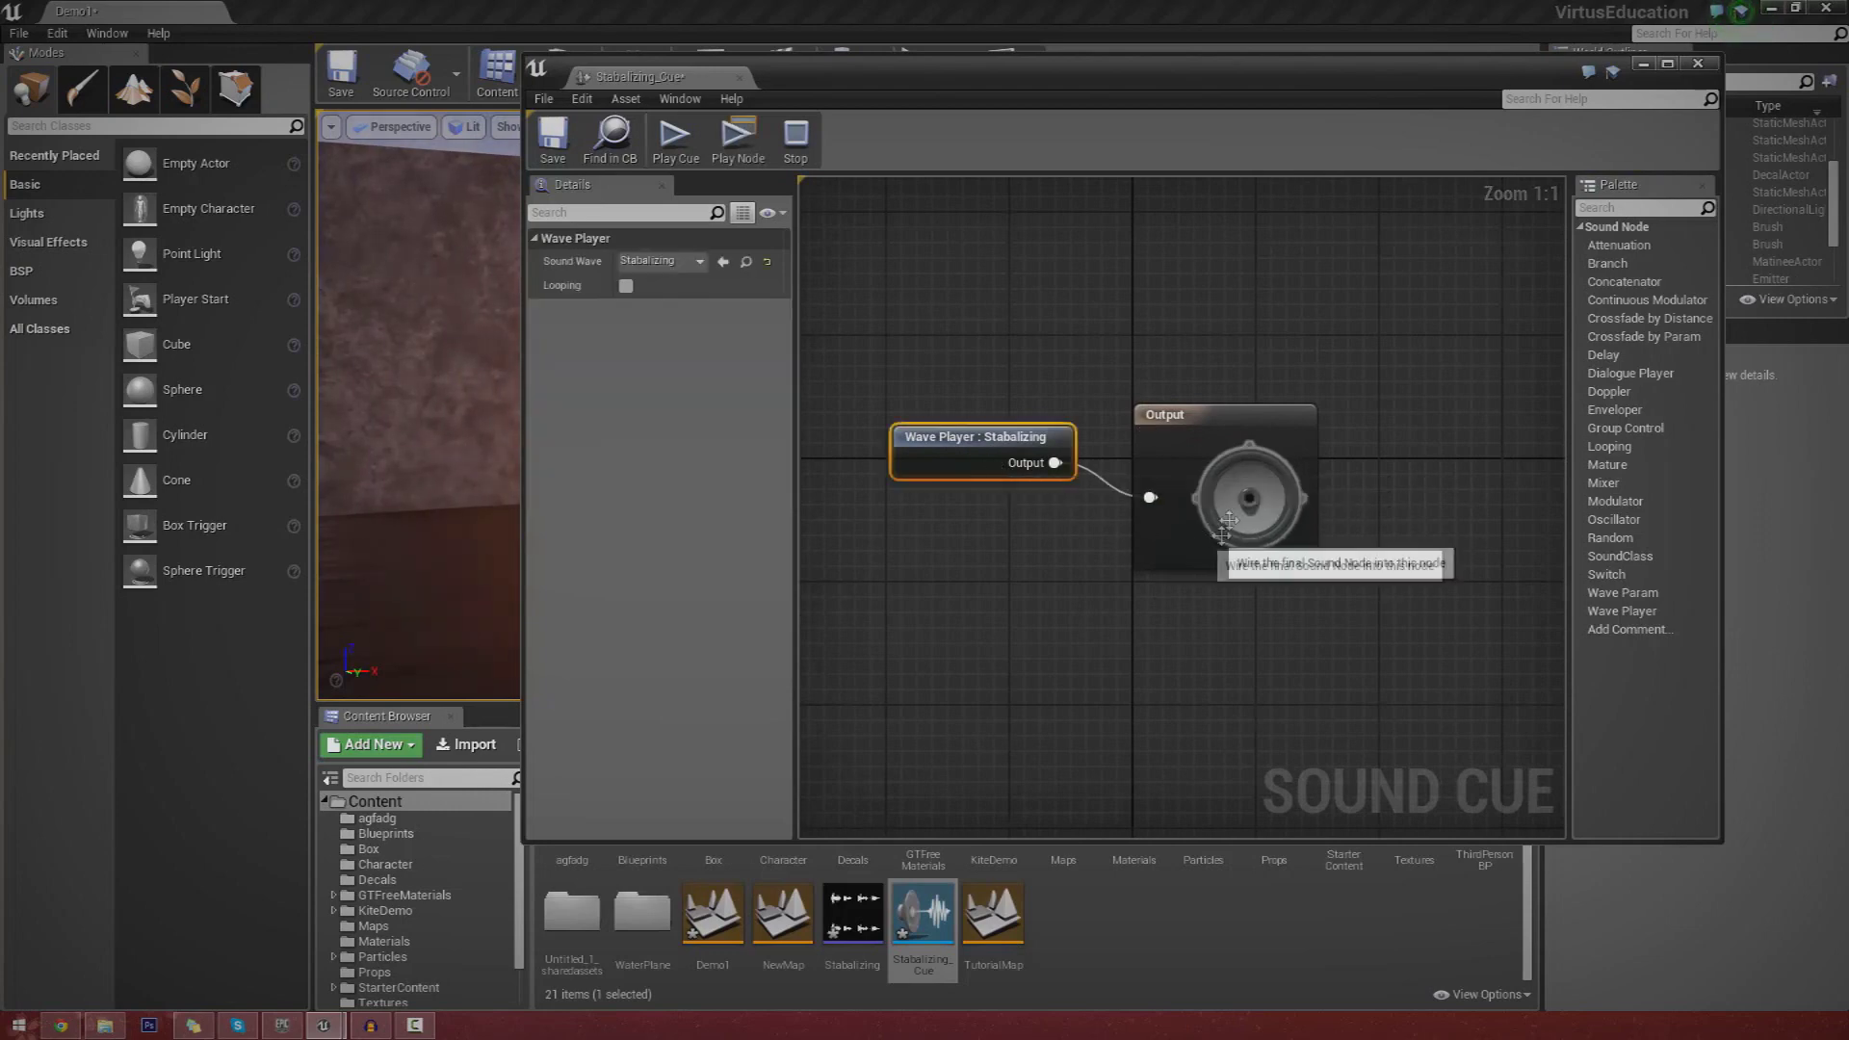
left_click(1232, 485)
left_click(1006, 472)
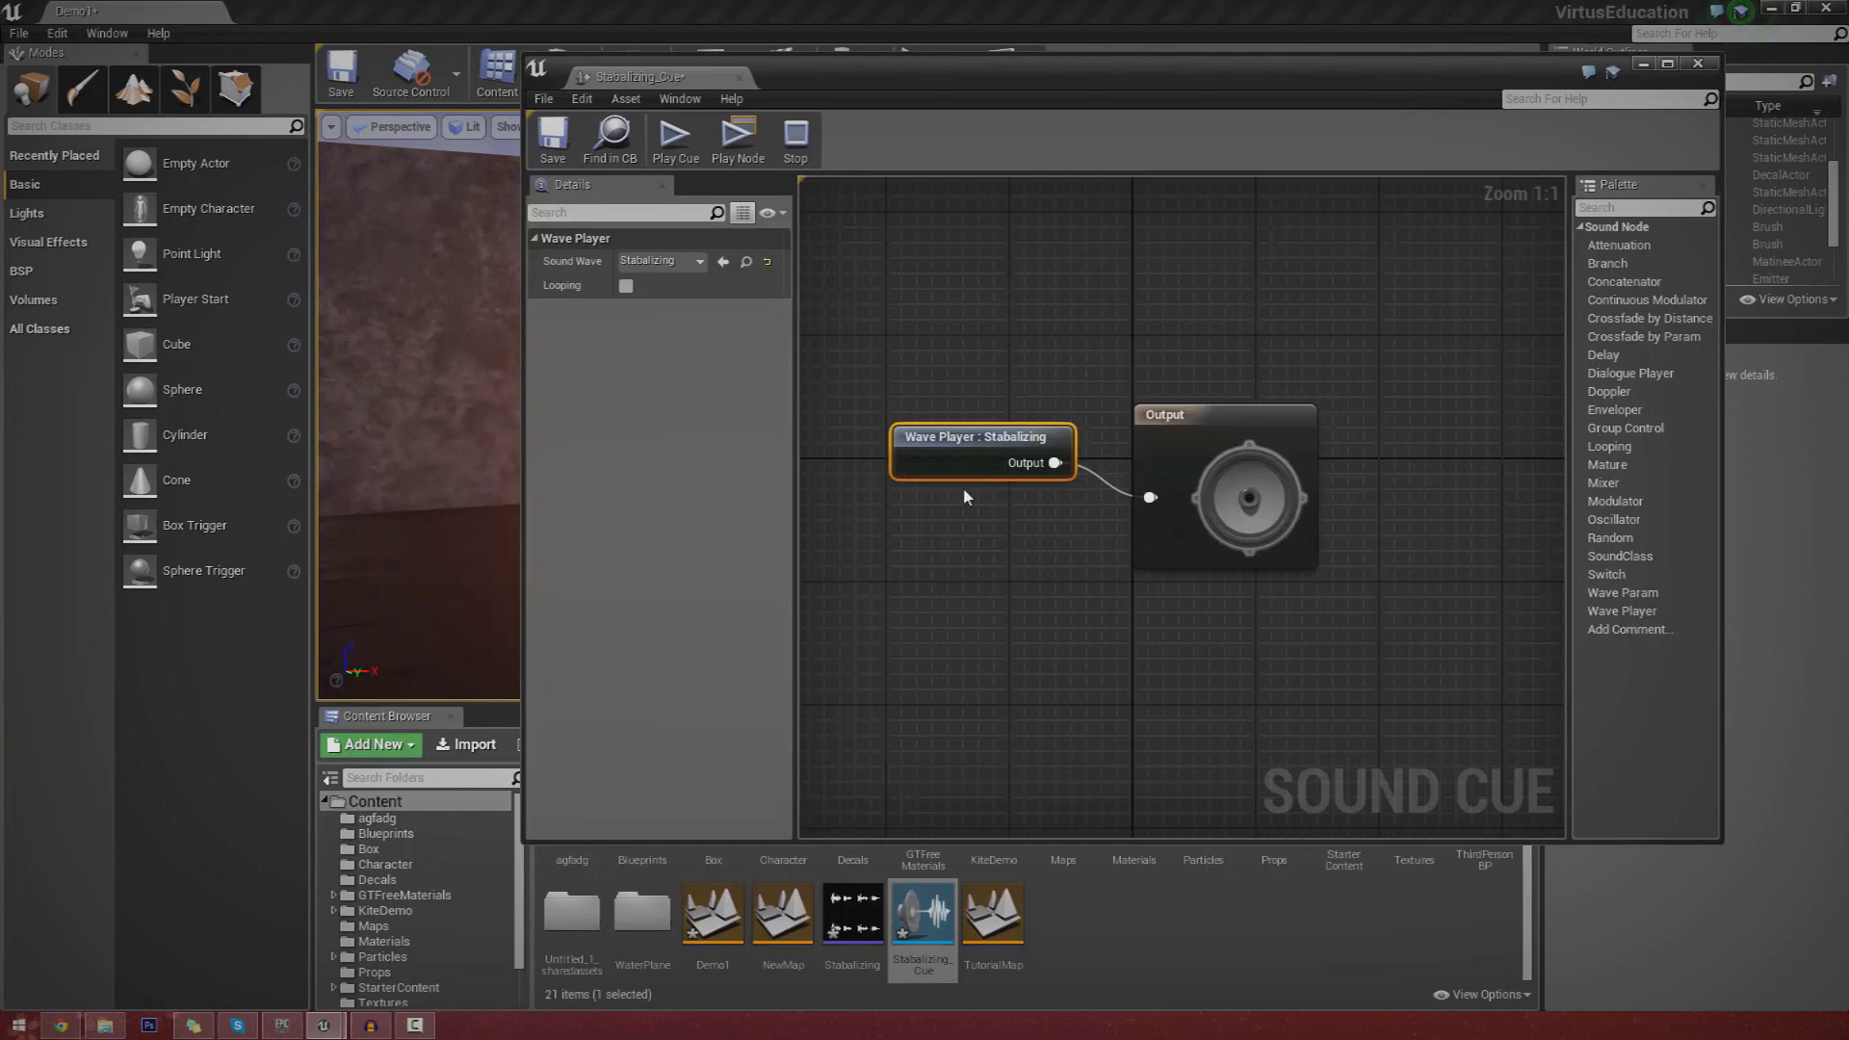
Move the Stabalizing Wave Player node farther from the Output node to make room between them.
left_click(1218, 462)
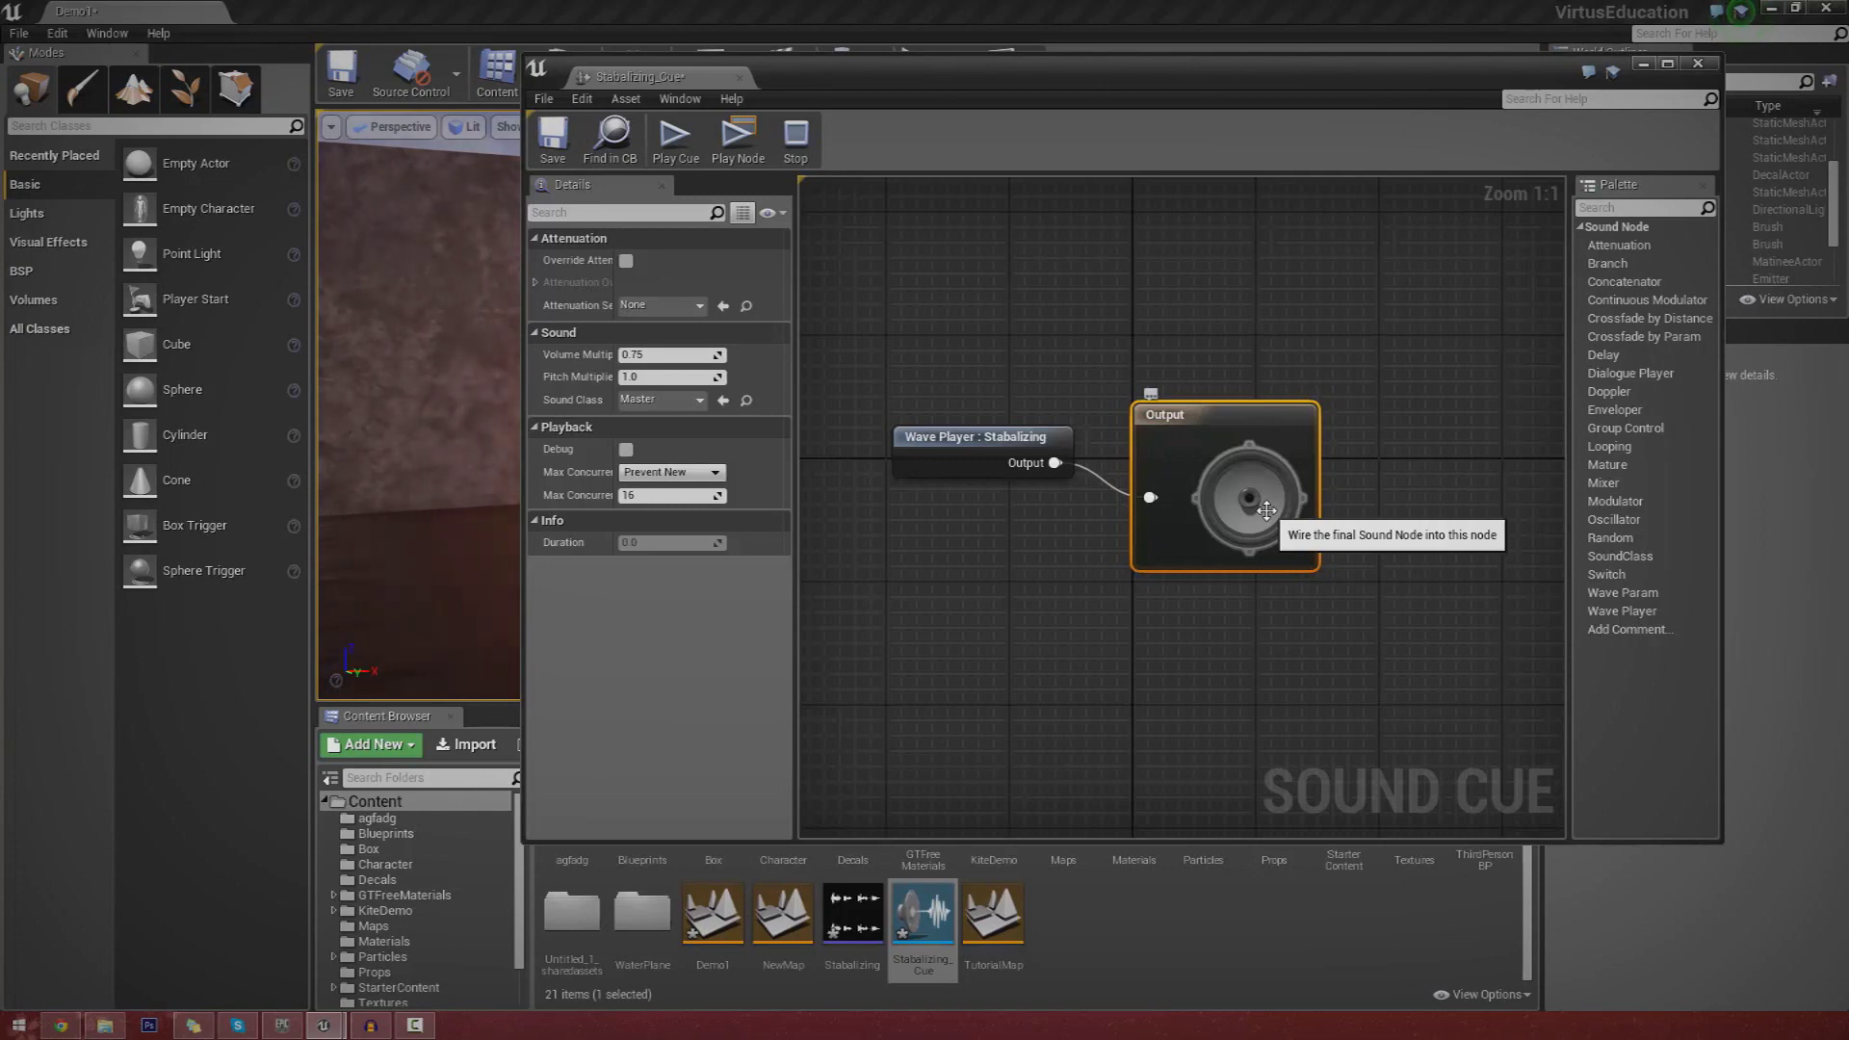
left_click(956, 471)
right_click_drag(1221, 446, 1435, 403)
left_click_drag(1173, 422, 837, 385)
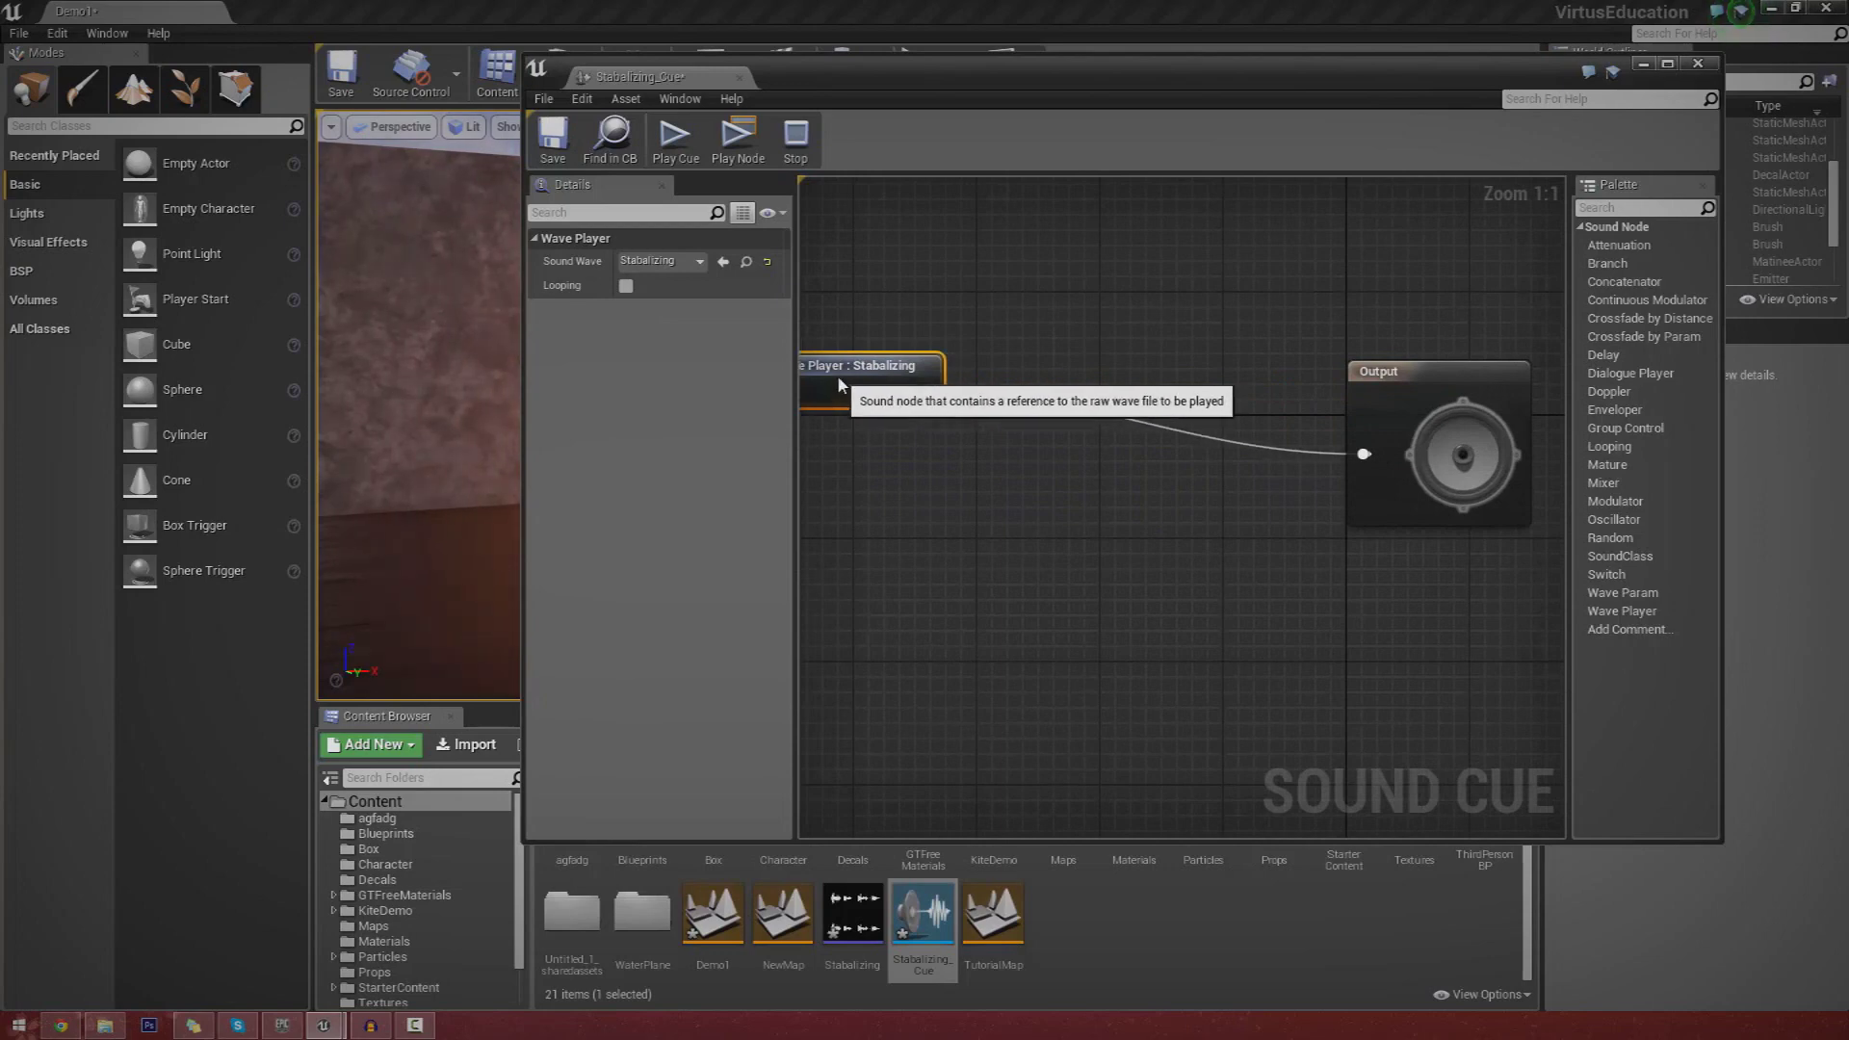
Break the link between the Stabalizing Wave Player node and the Output node.
left_click(1015, 462)
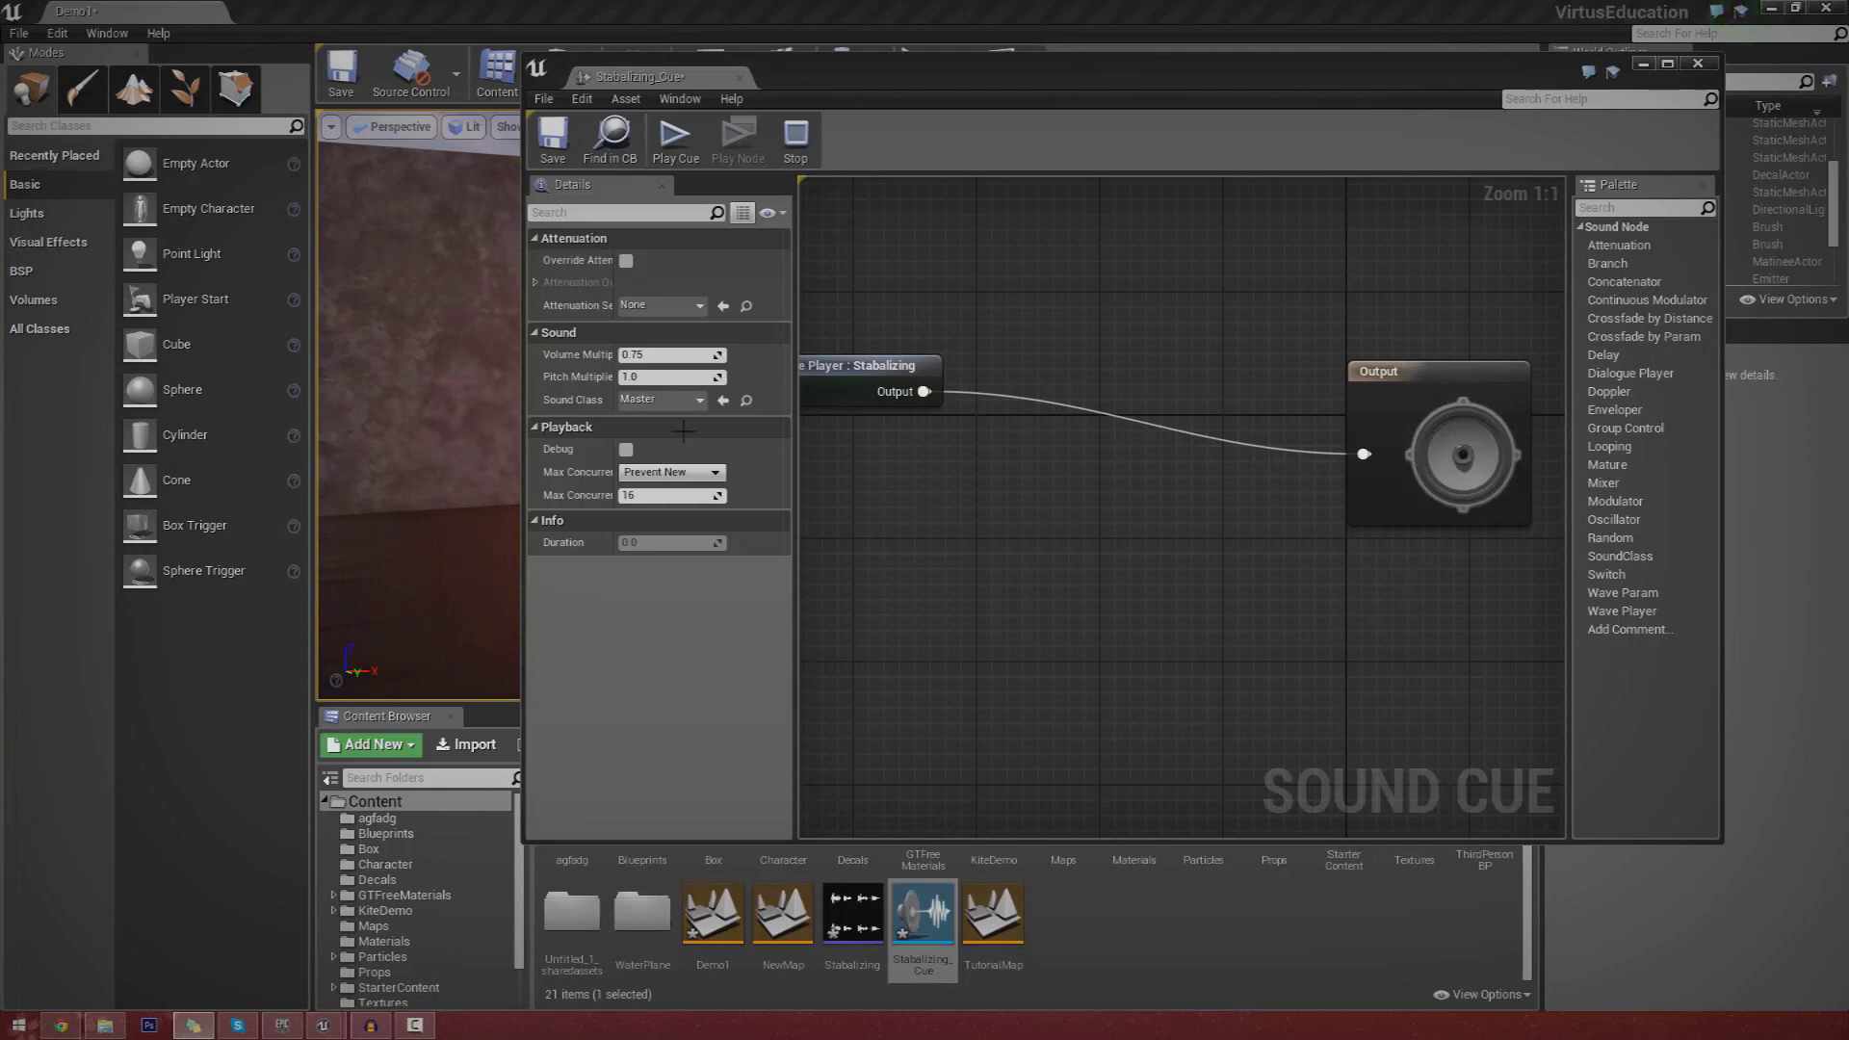
right_click(847, 397)
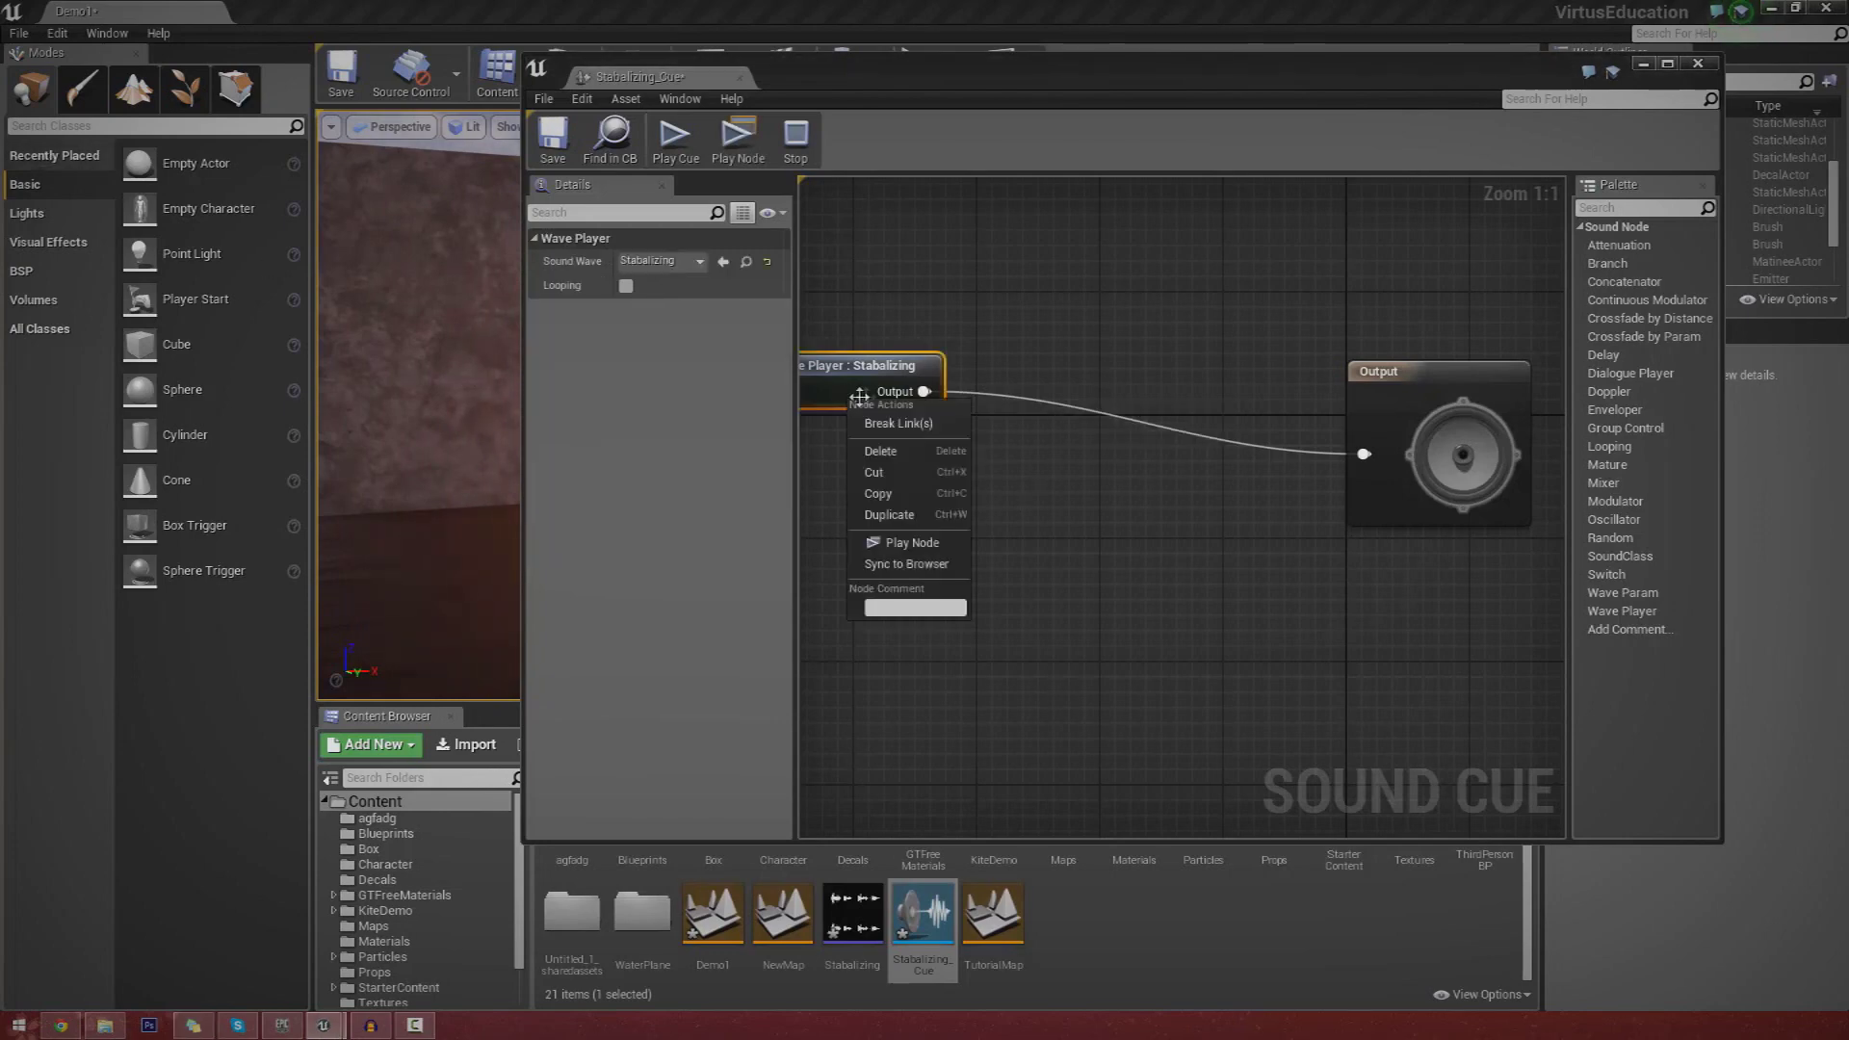
left_click(910, 434)
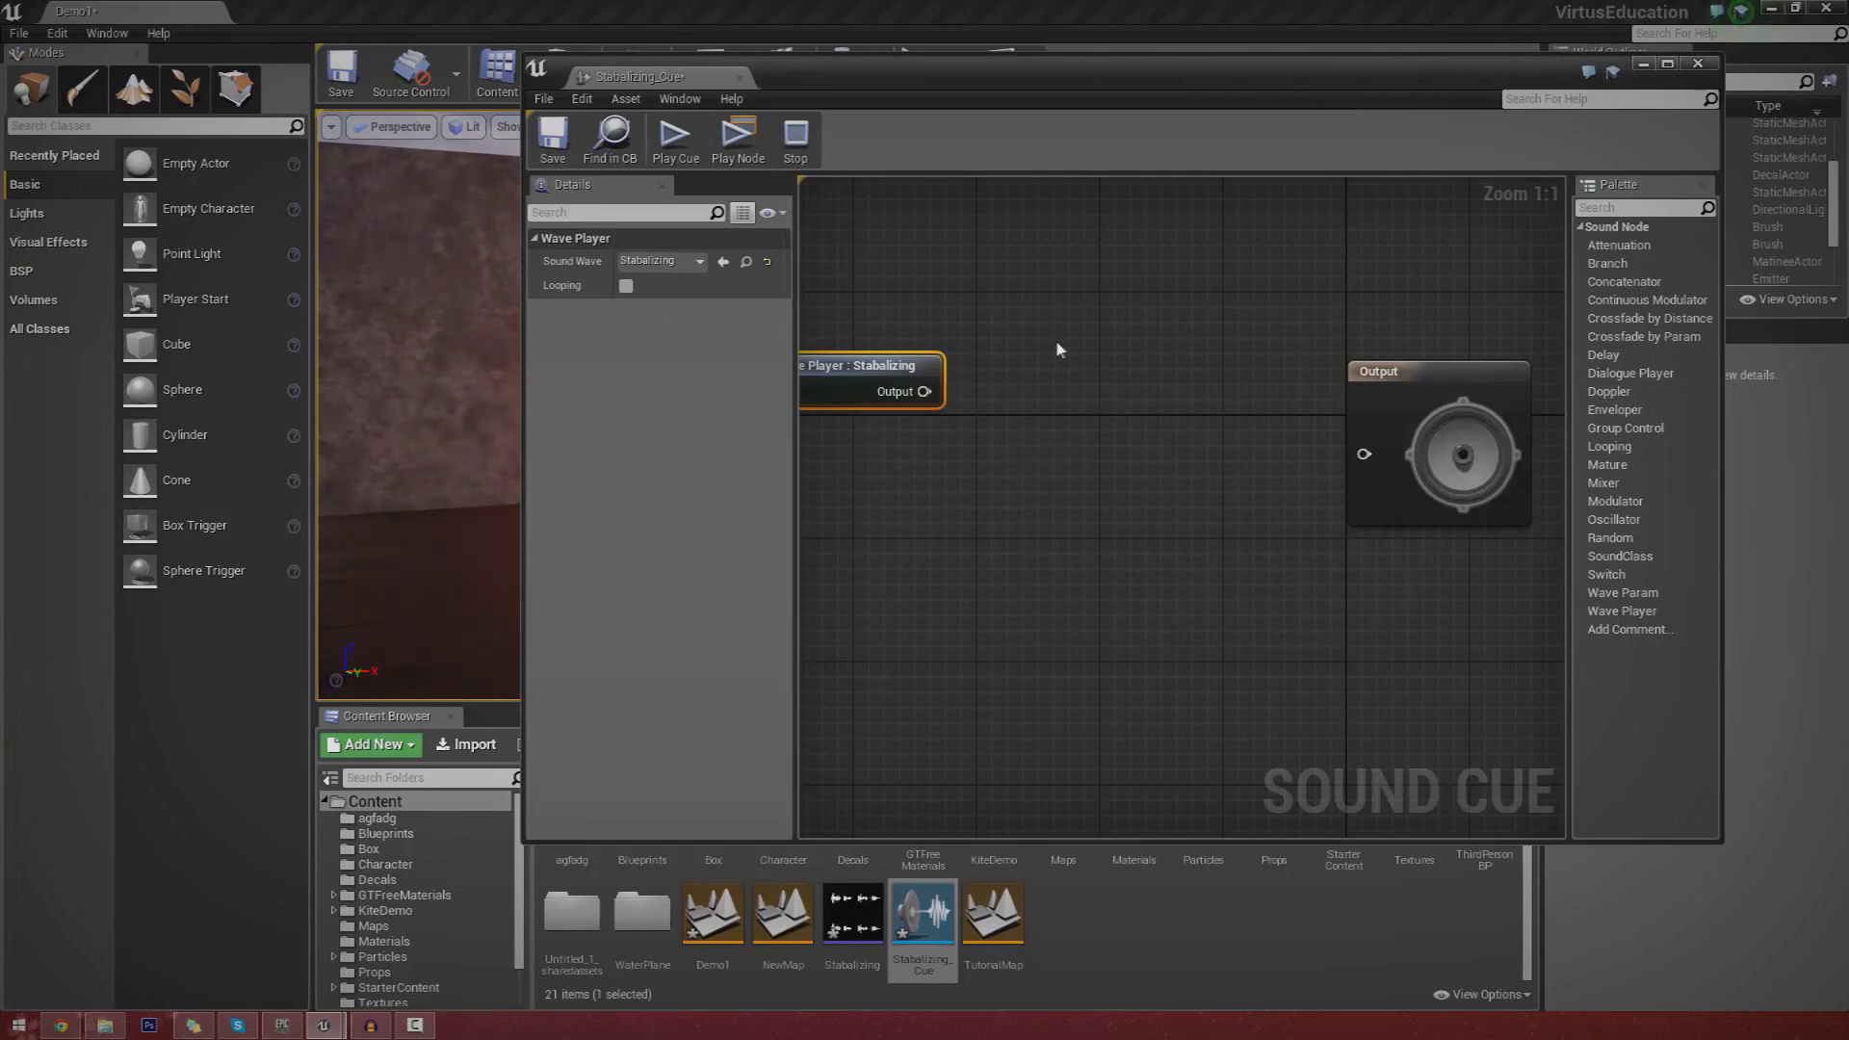
Add a Modulator node between the Wave Player and Output nodes and wire it to both.
right_click(1047, 379)
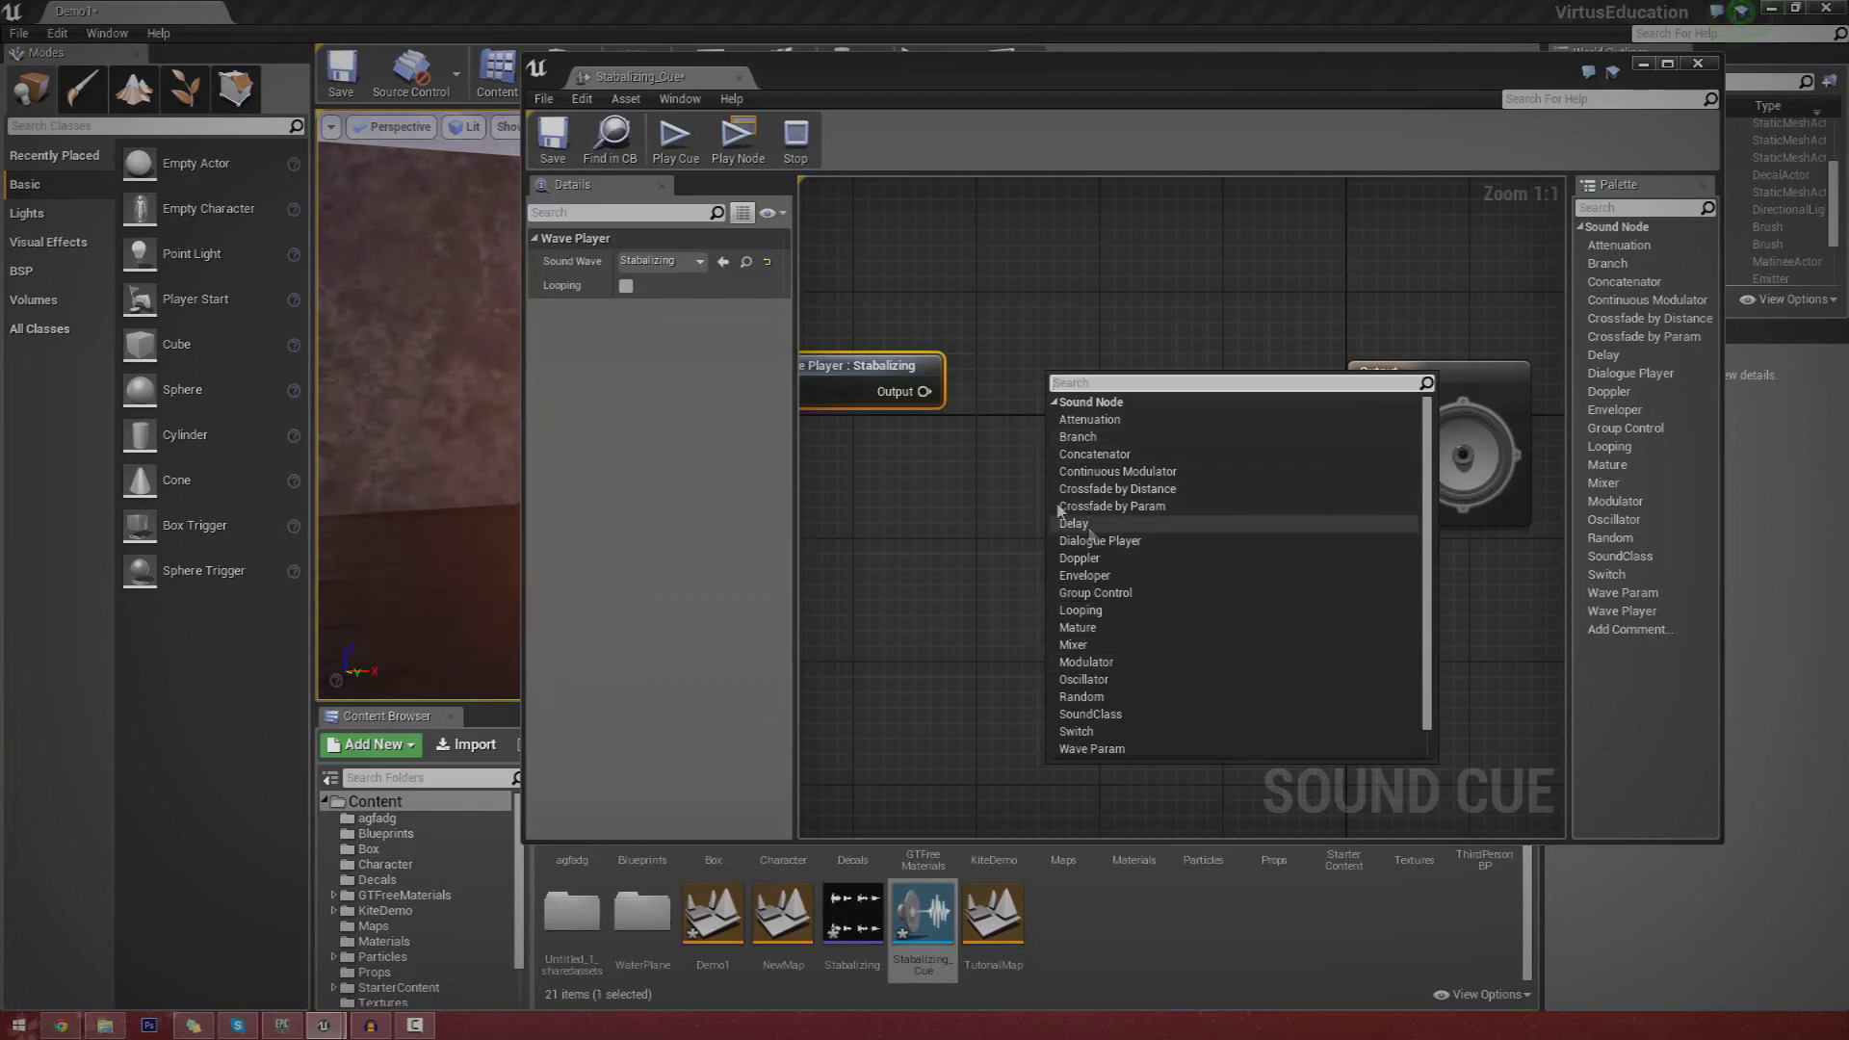
left_click(1020, 369)
right_click(1032, 364)
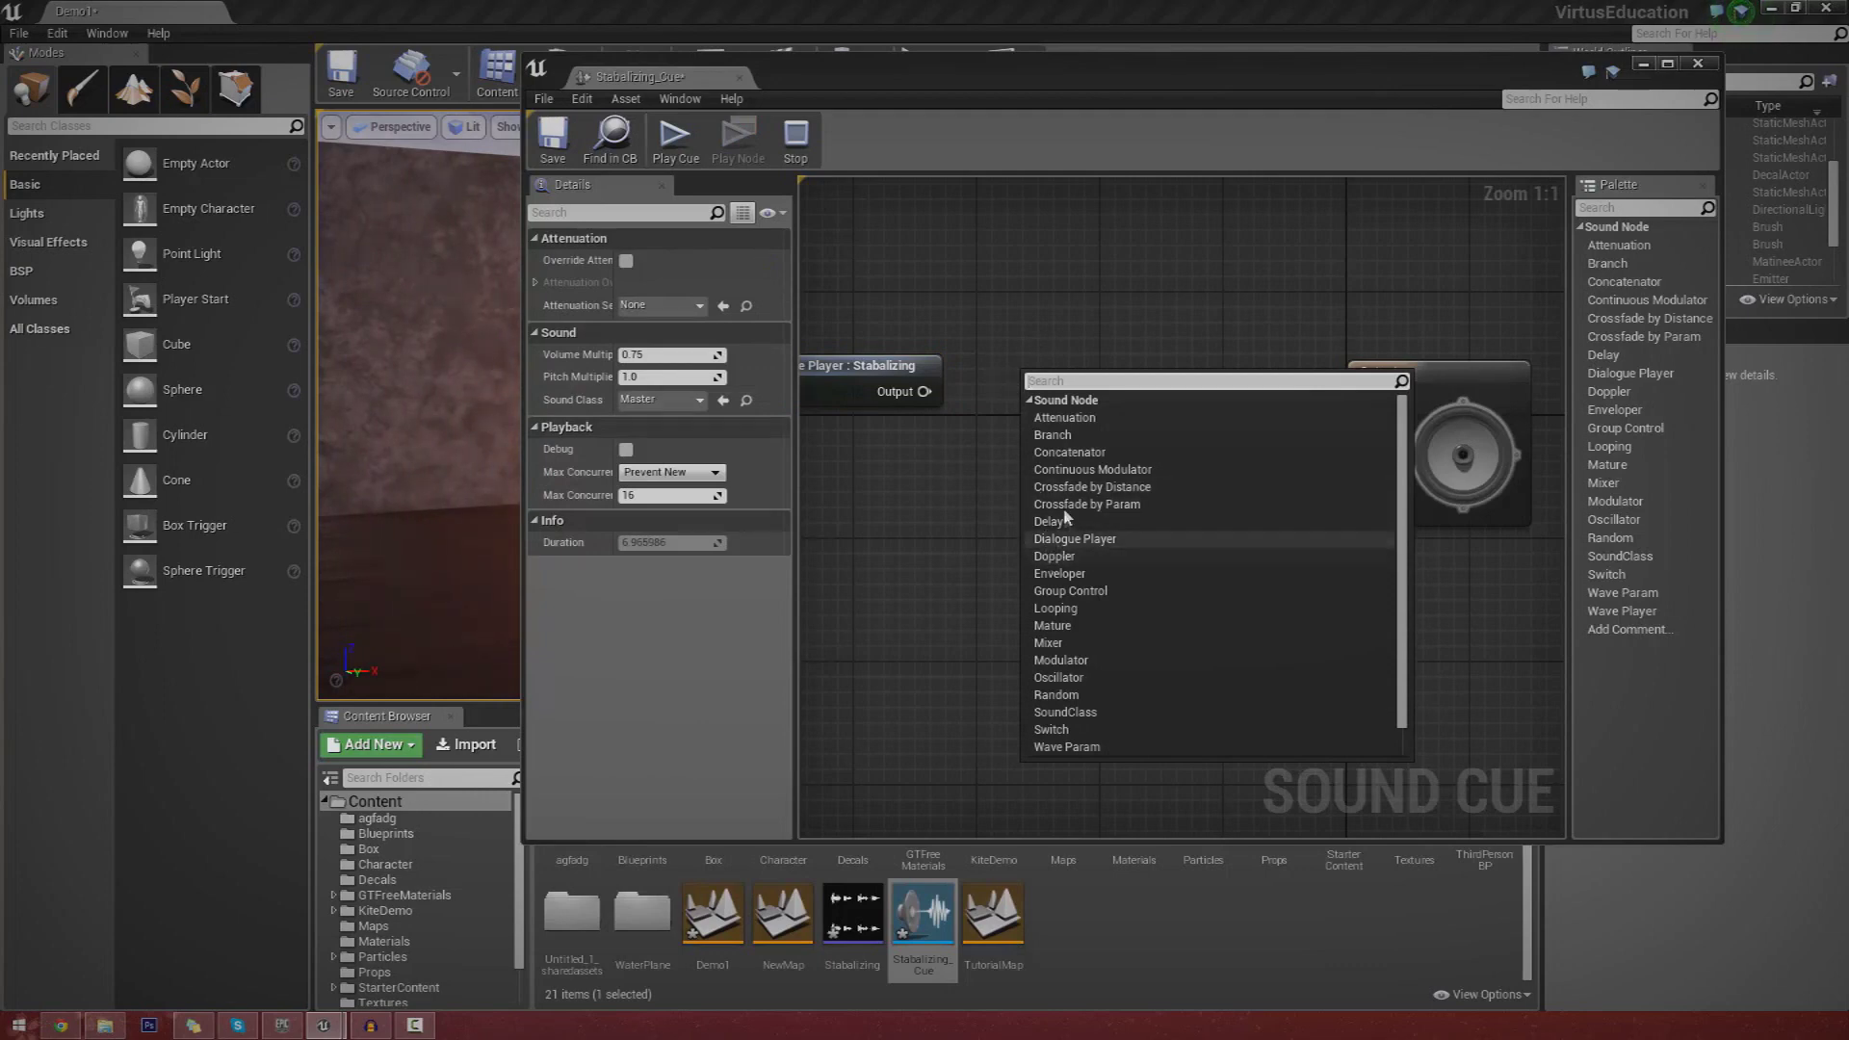
left_click(1048, 661)
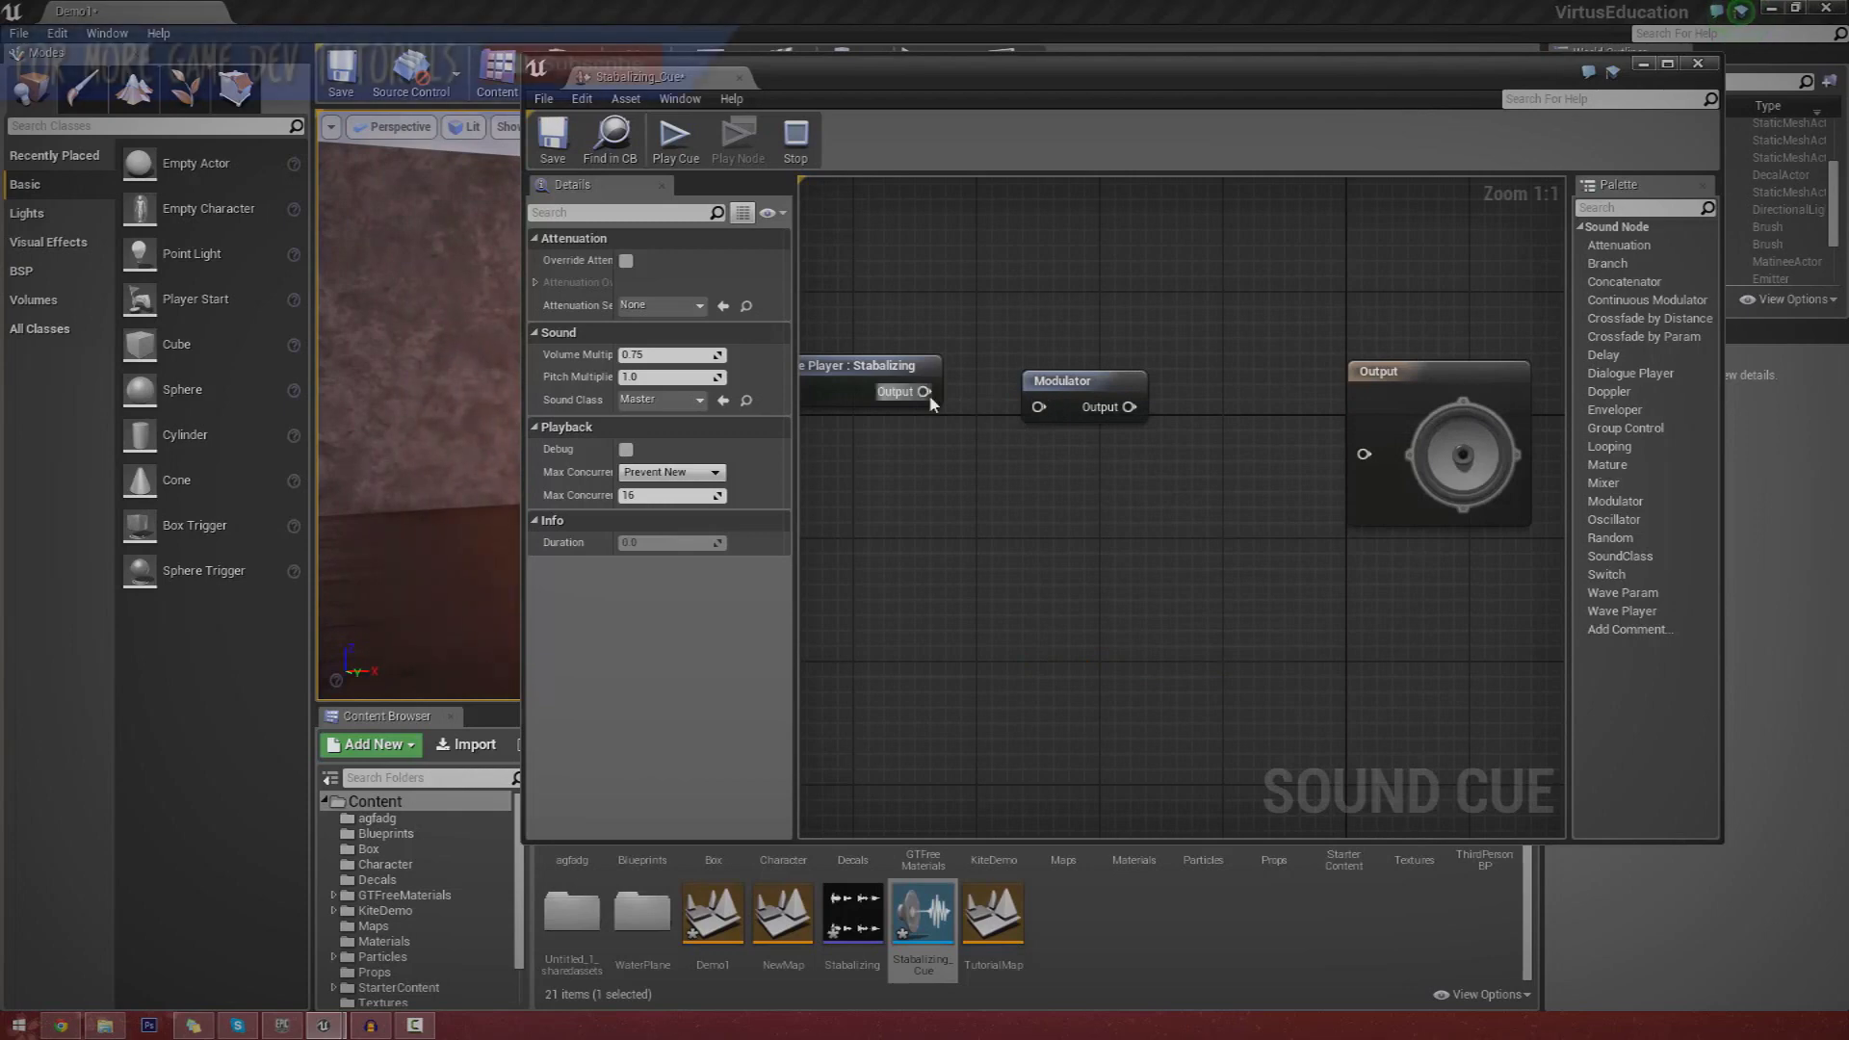
left_click_drag(924, 391, 1038, 406)
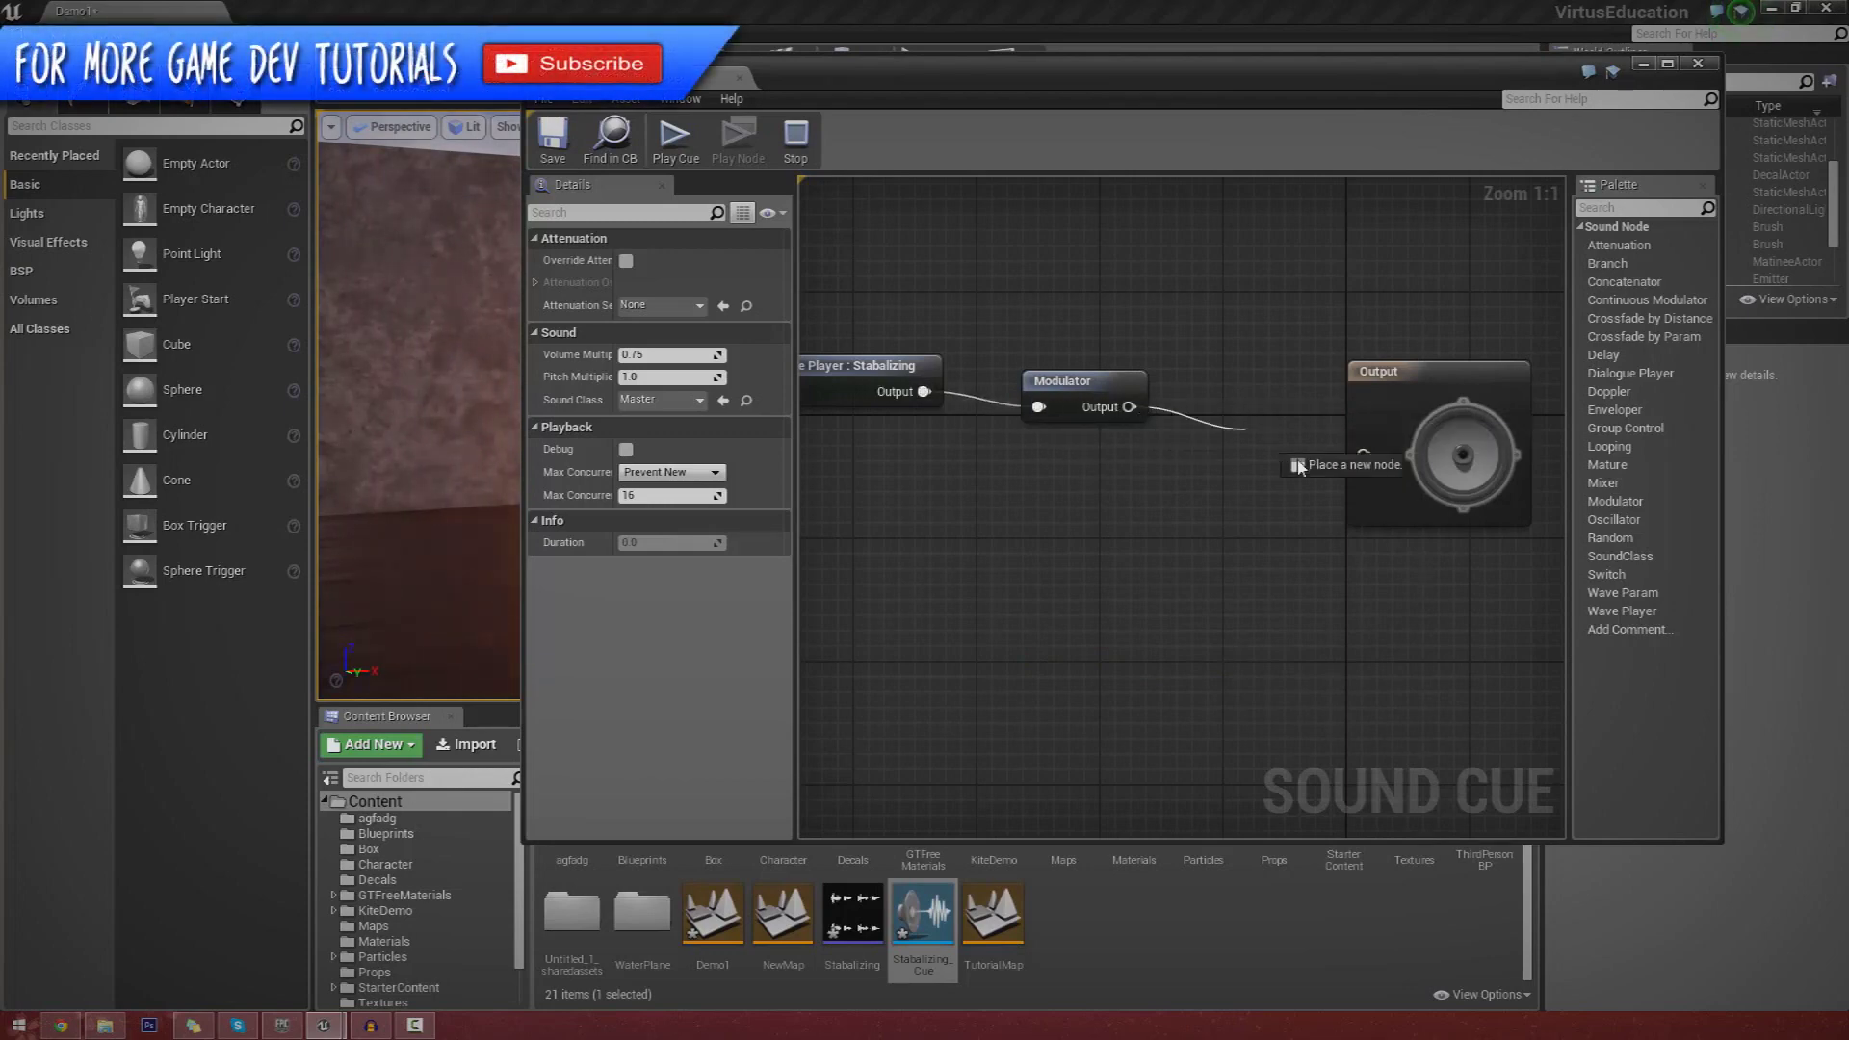
left_click_drag(1298, 467, 1368, 462)
left_click(1083, 392)
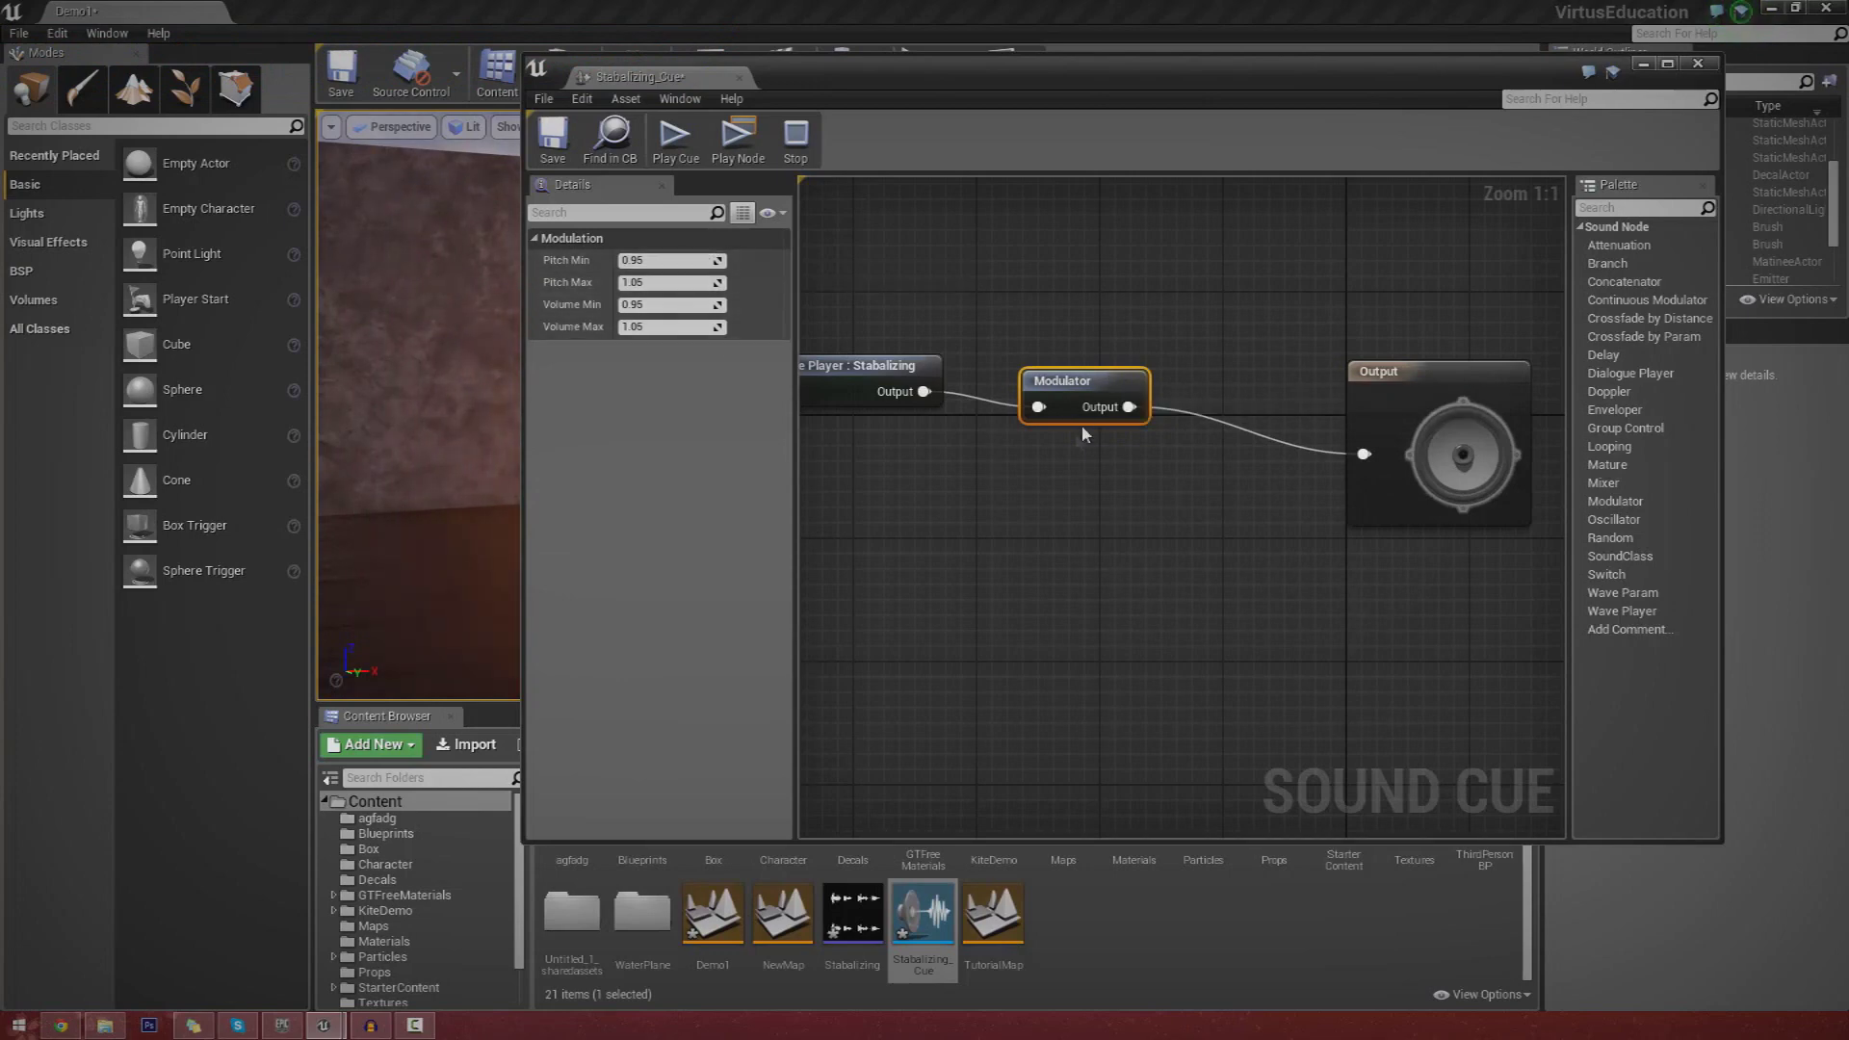
Search the graph's list of sound nodes for "mo" and clear the search.
right_click(1079, 458)
right_click(1039, 470)
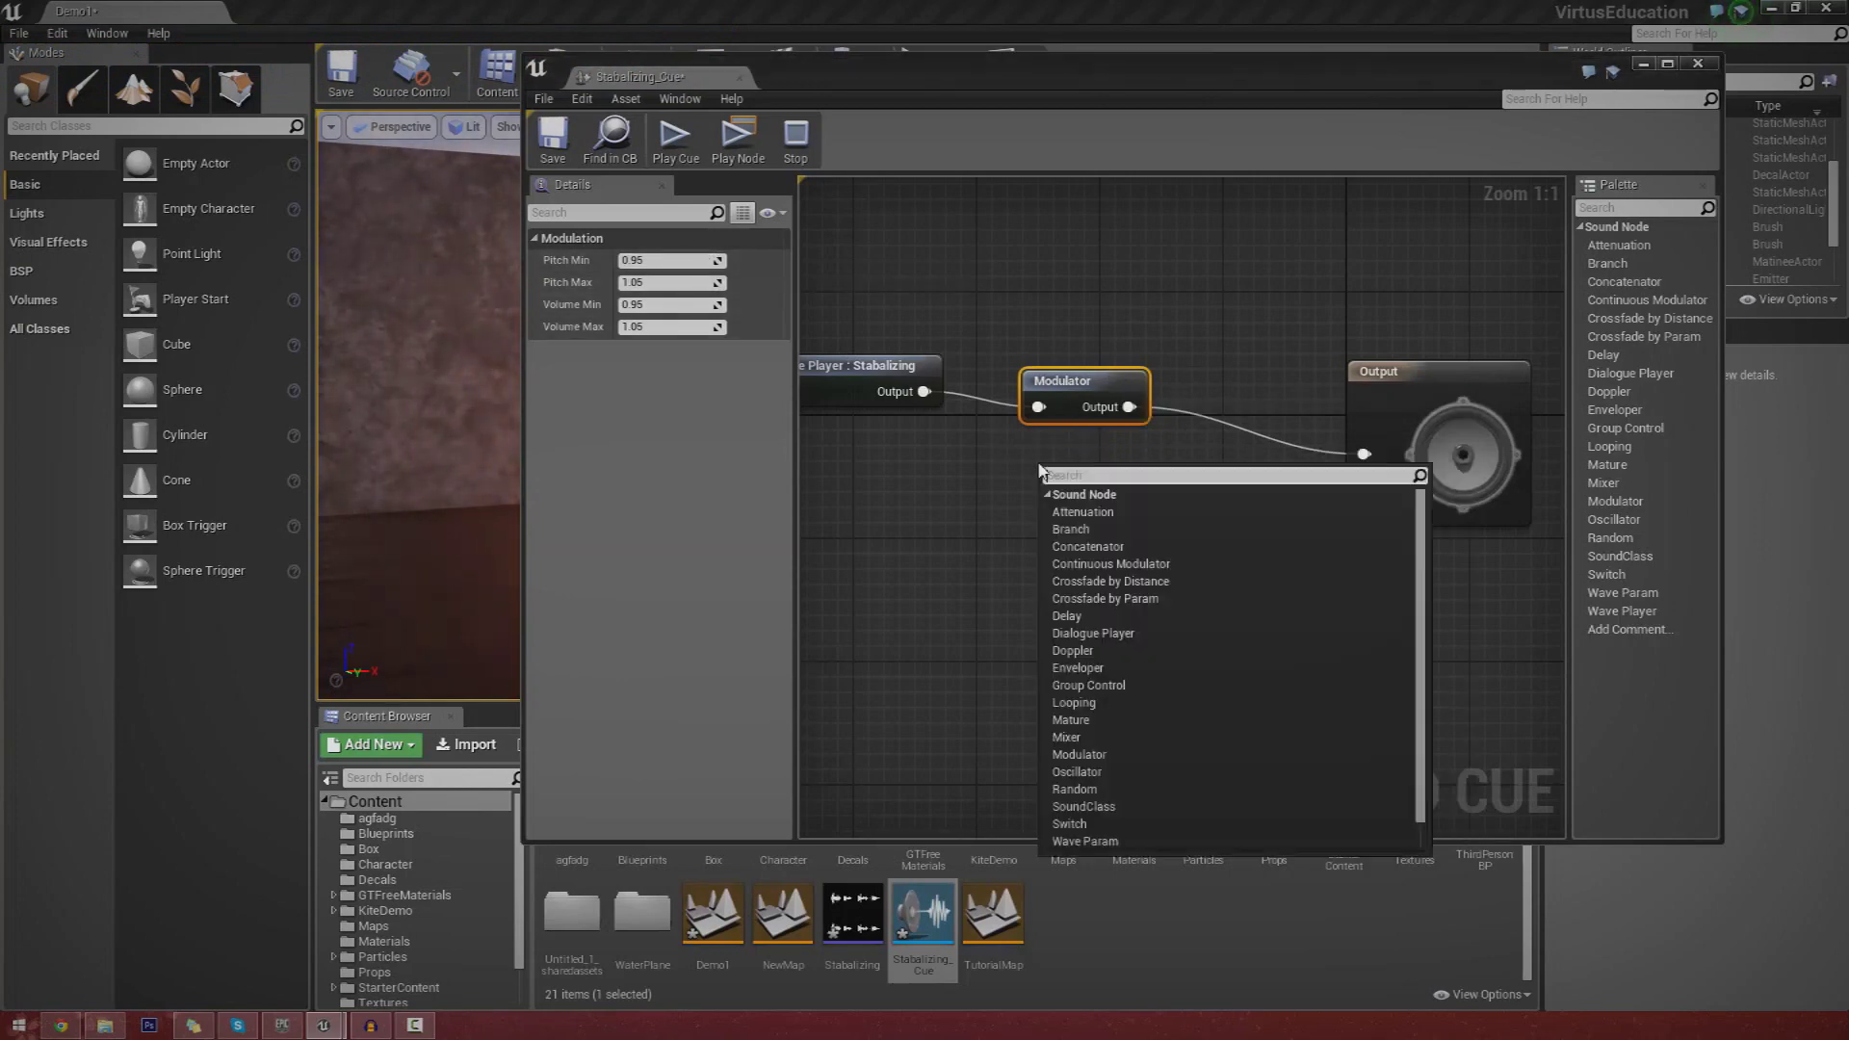
type("mo")
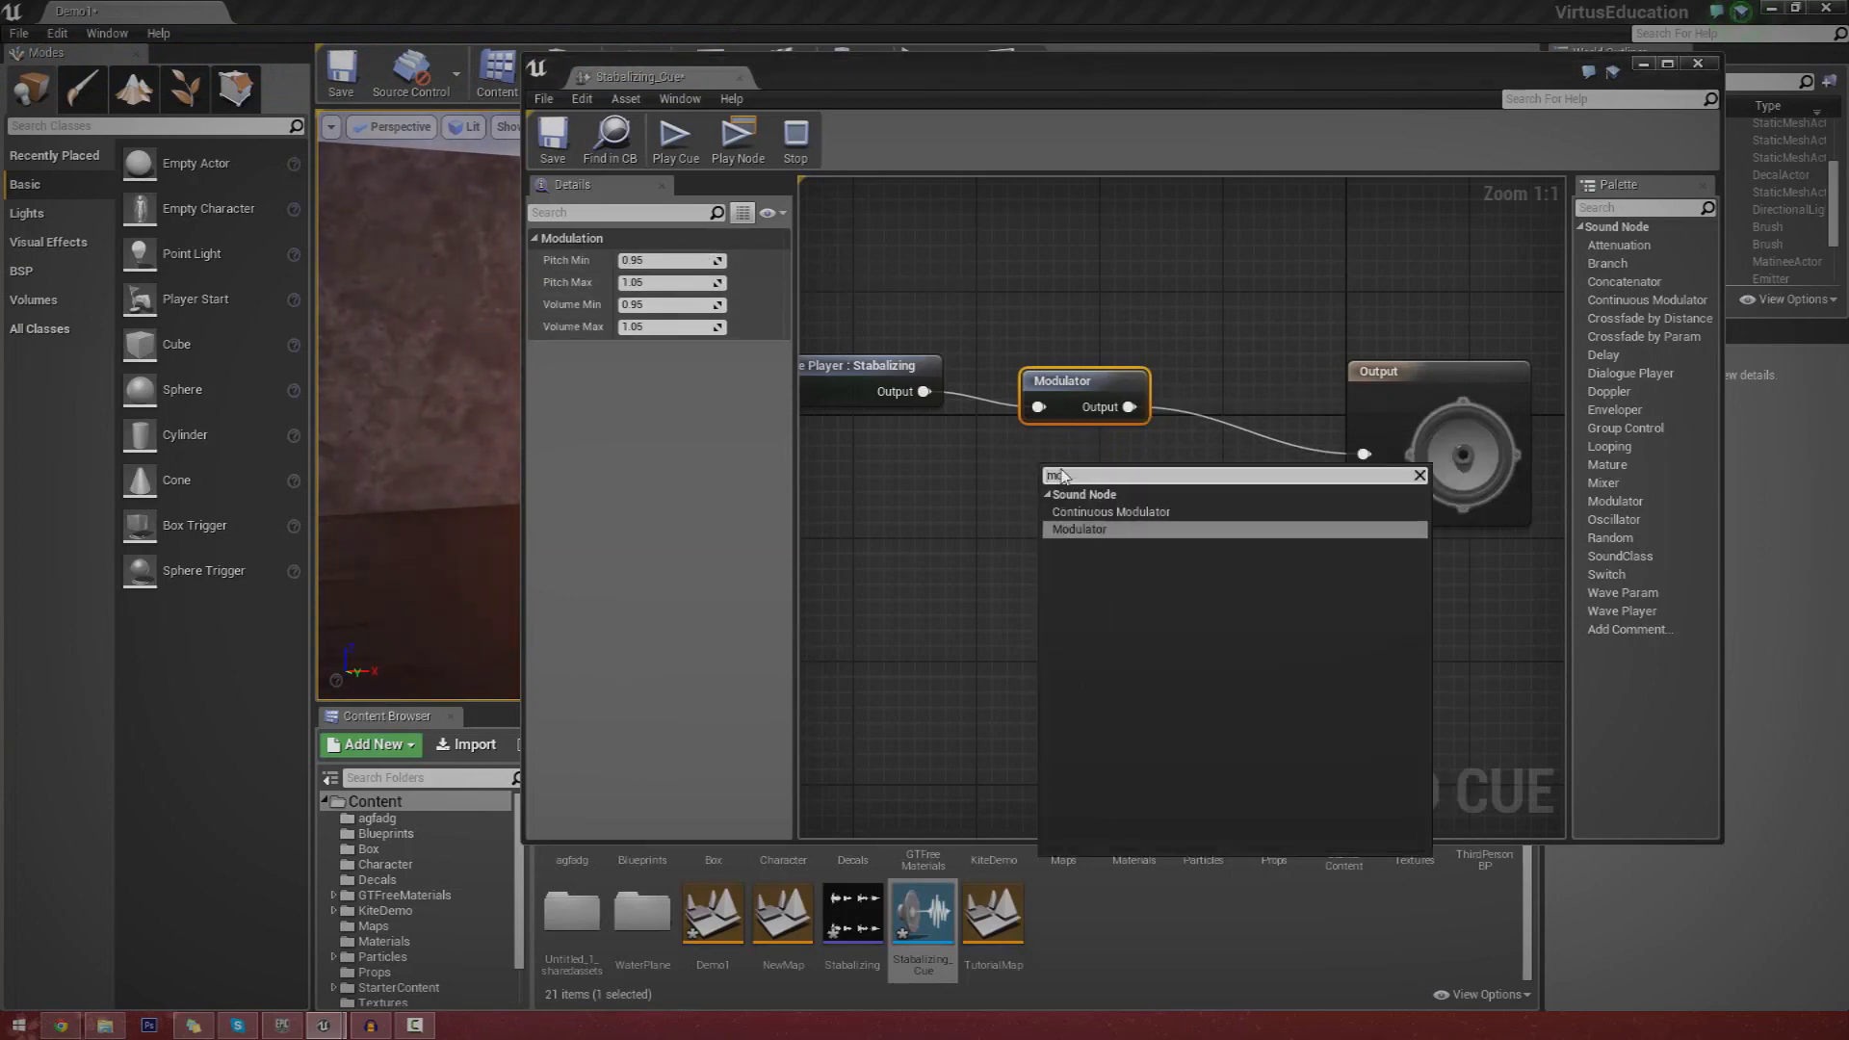
key("BackSpace")
key("BackSpace")
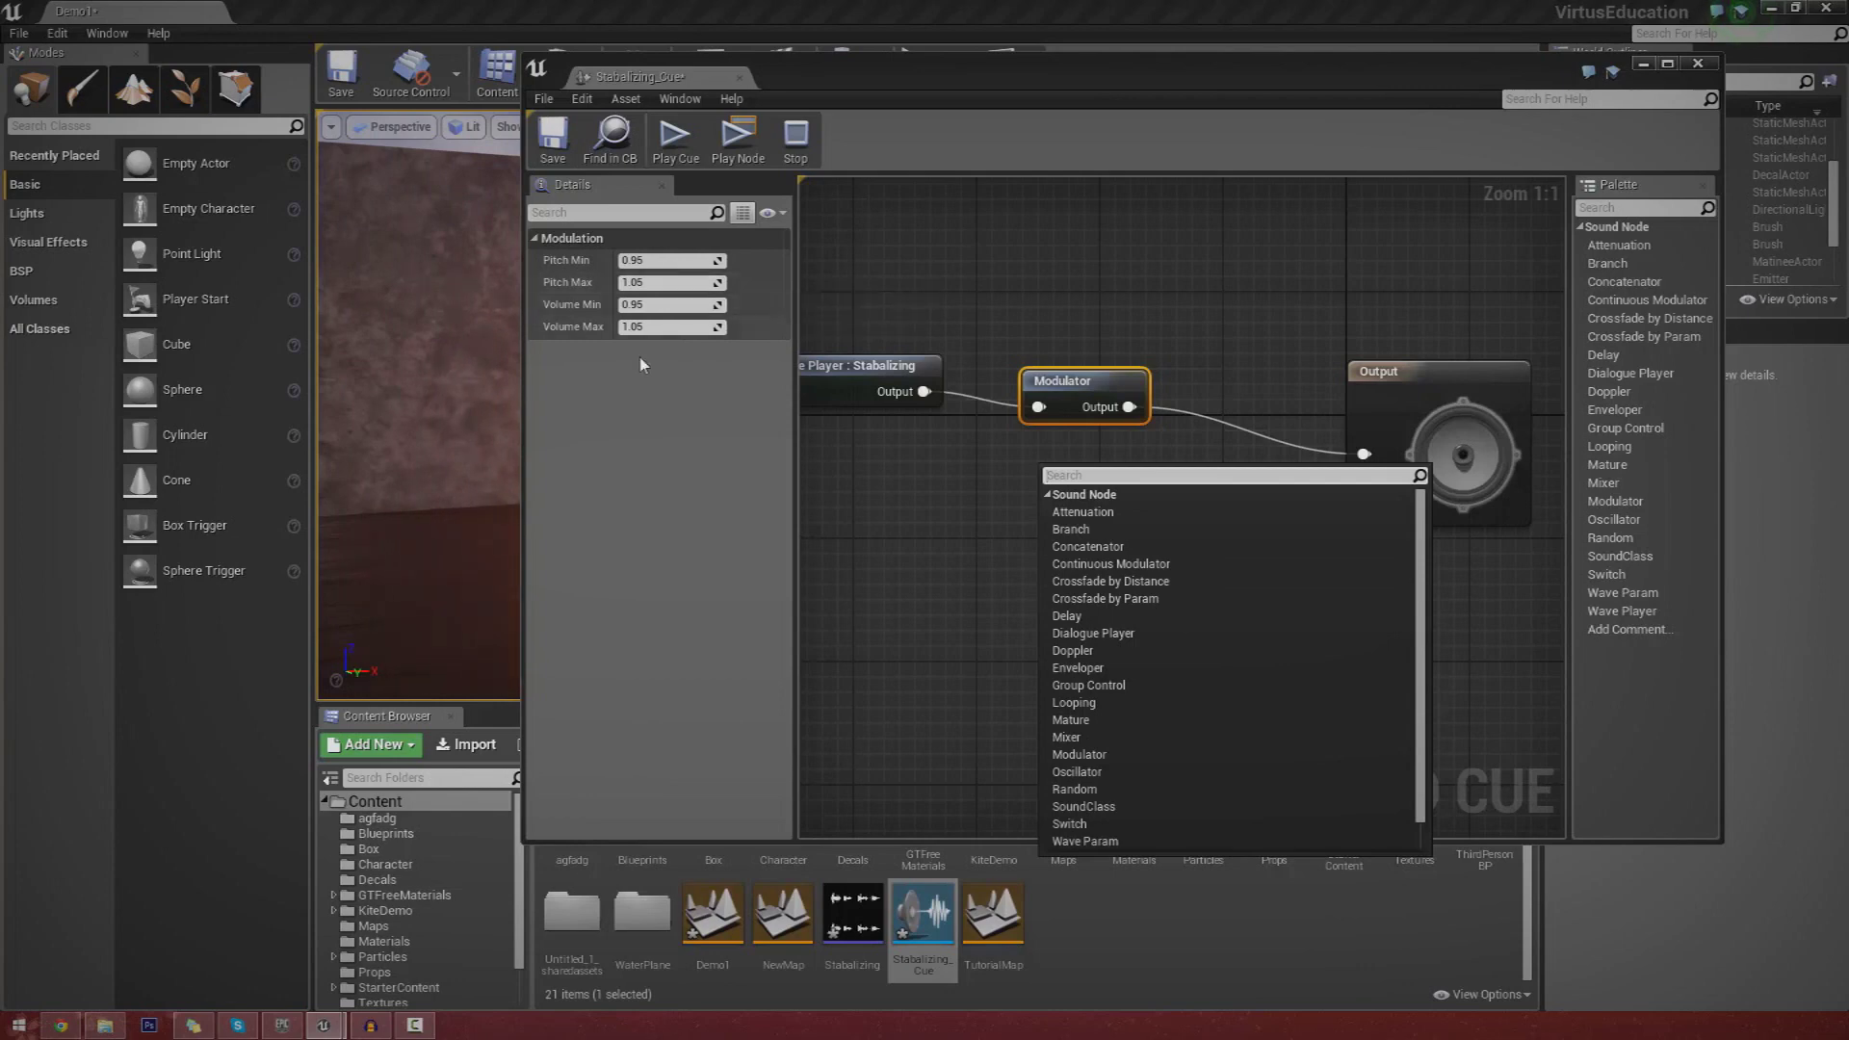
Set the Modulator's Volume Min to 0.5 and Volume Max to 1.0.
left_click(670, 302)
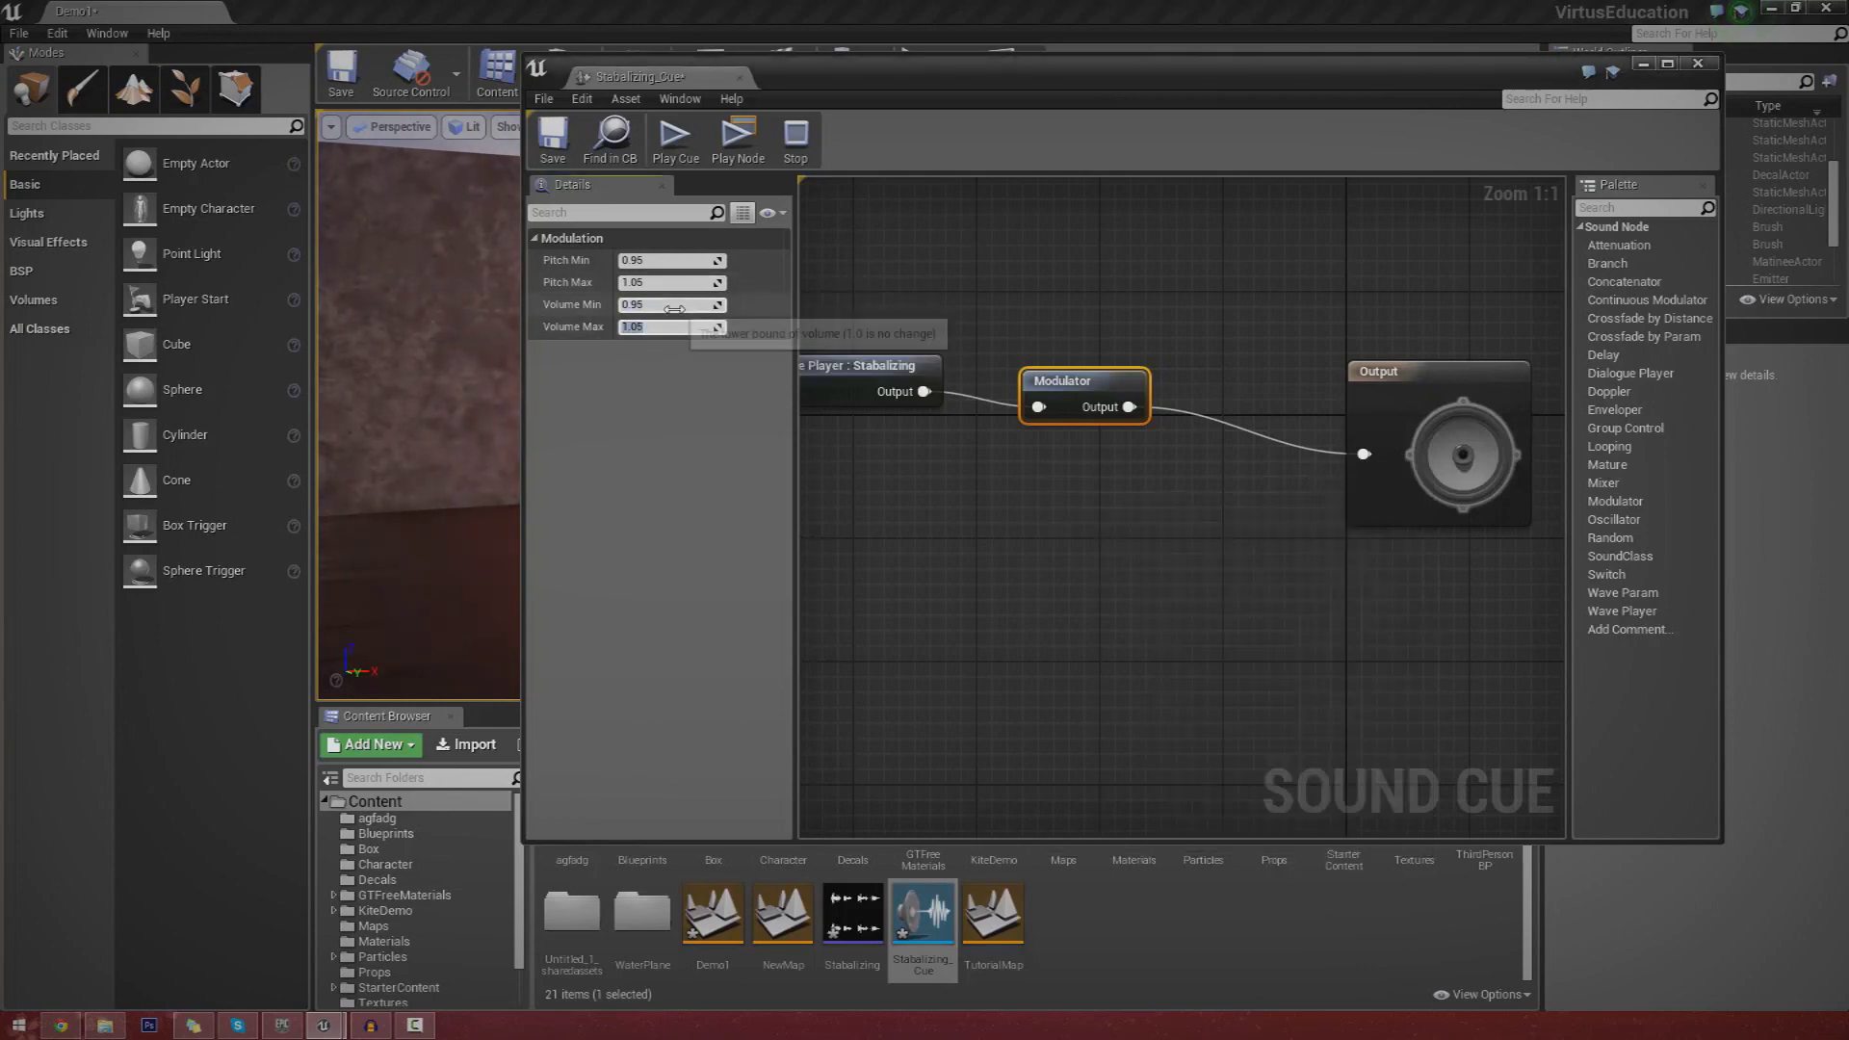
left_click(671, 305)
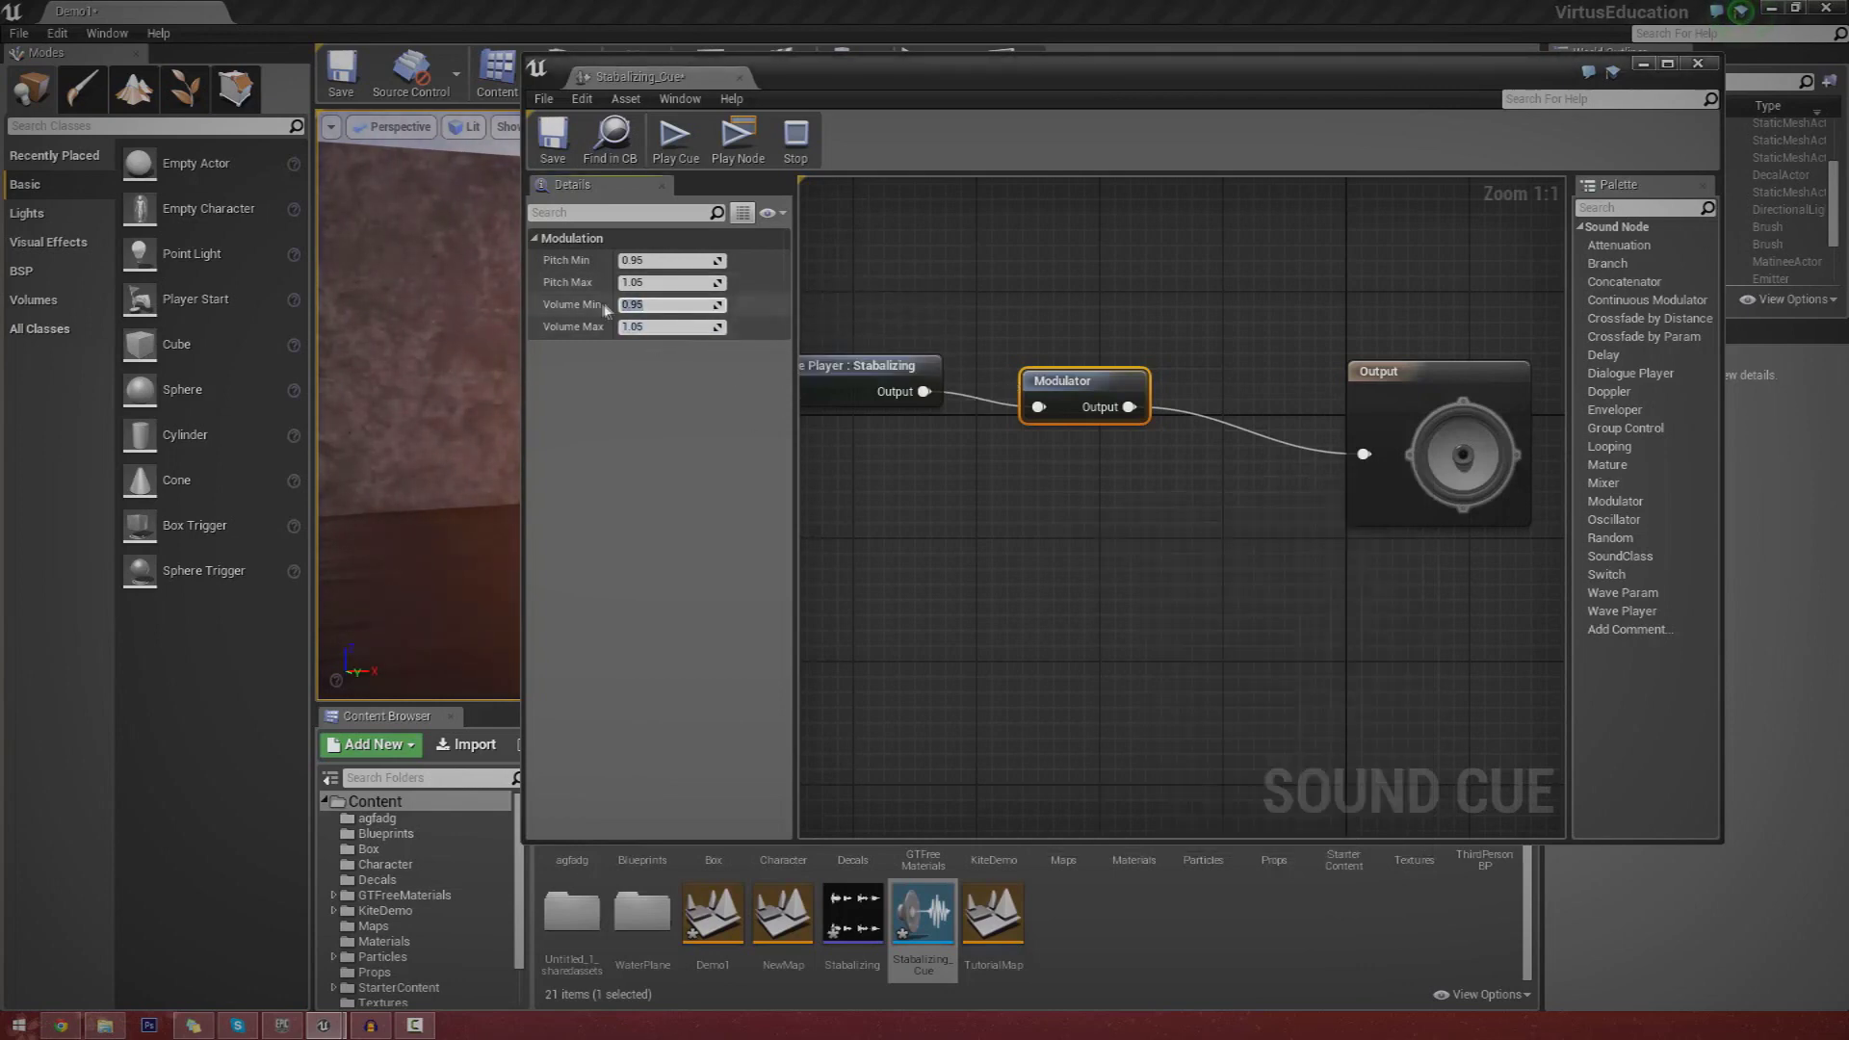
type("0.5")
key("Tab")
type("1.0")
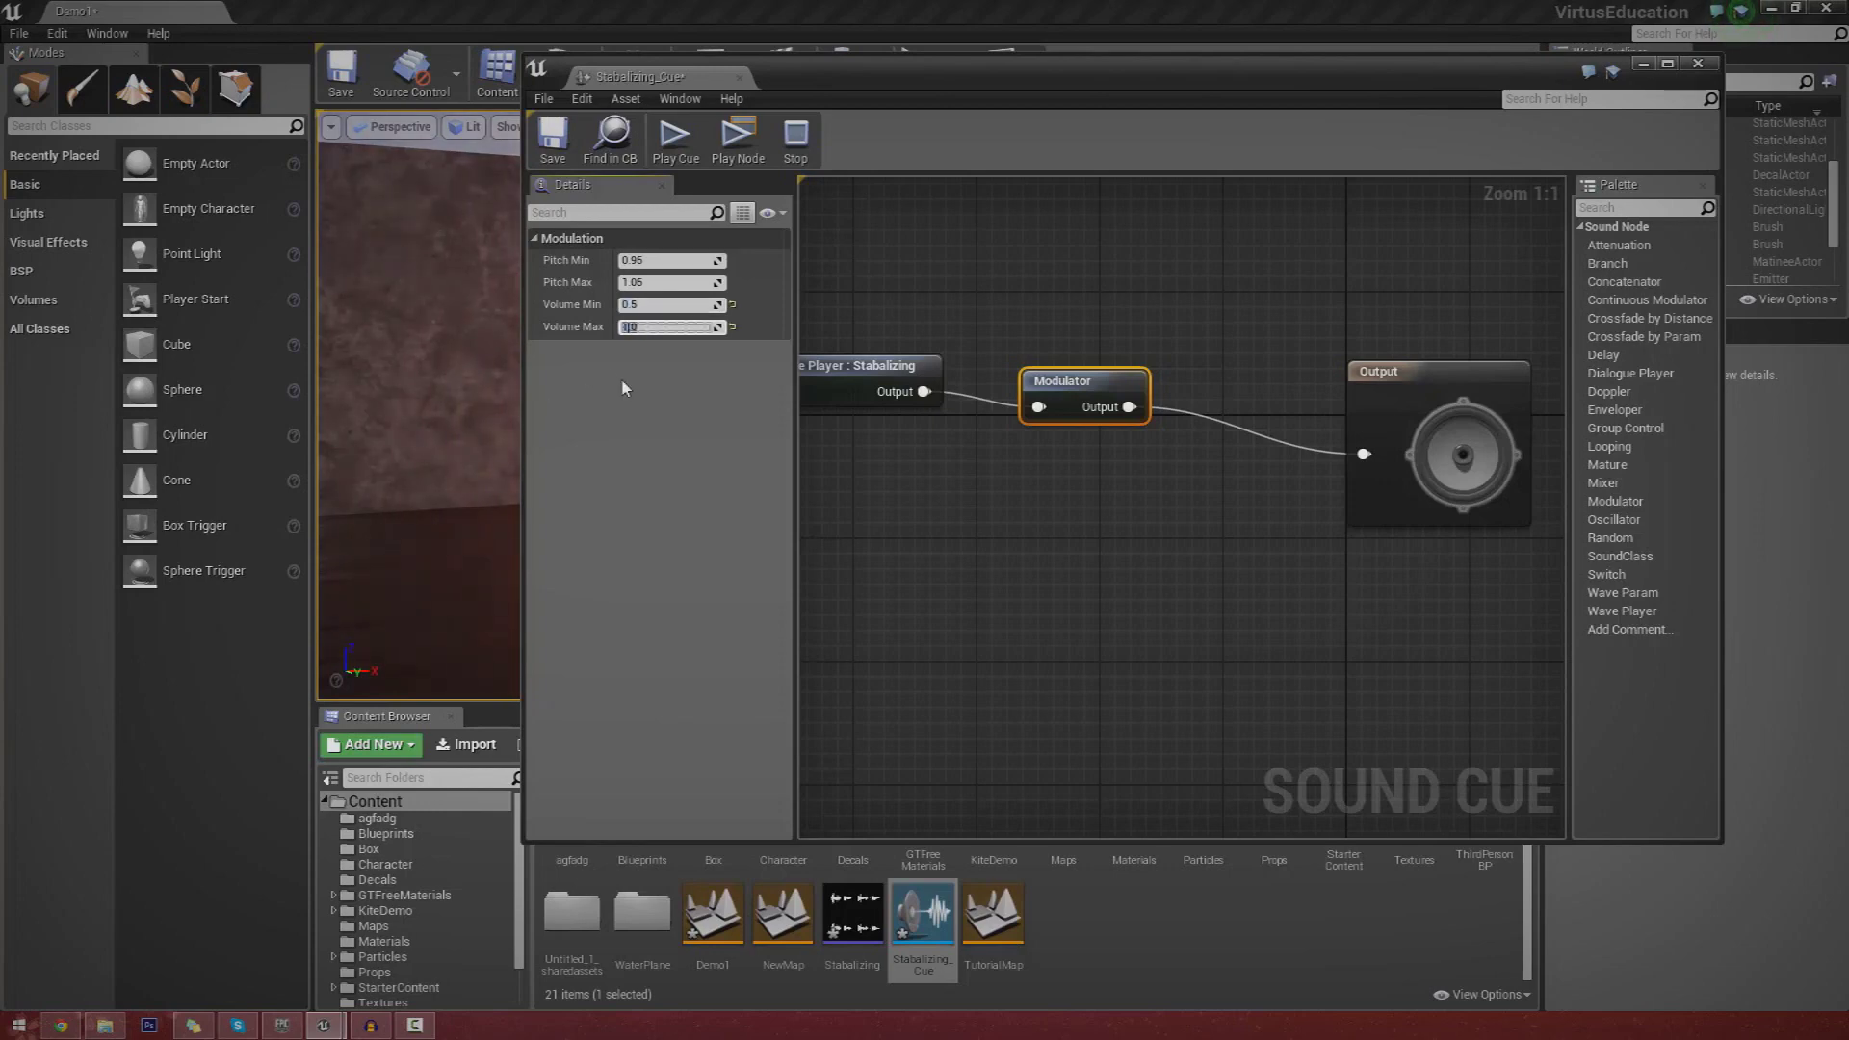
Play and stop the sound cue several times to compare the volume variation from the Modulator.
left_click(674, 139)
left_click_drag(833, 77, 844, 193)
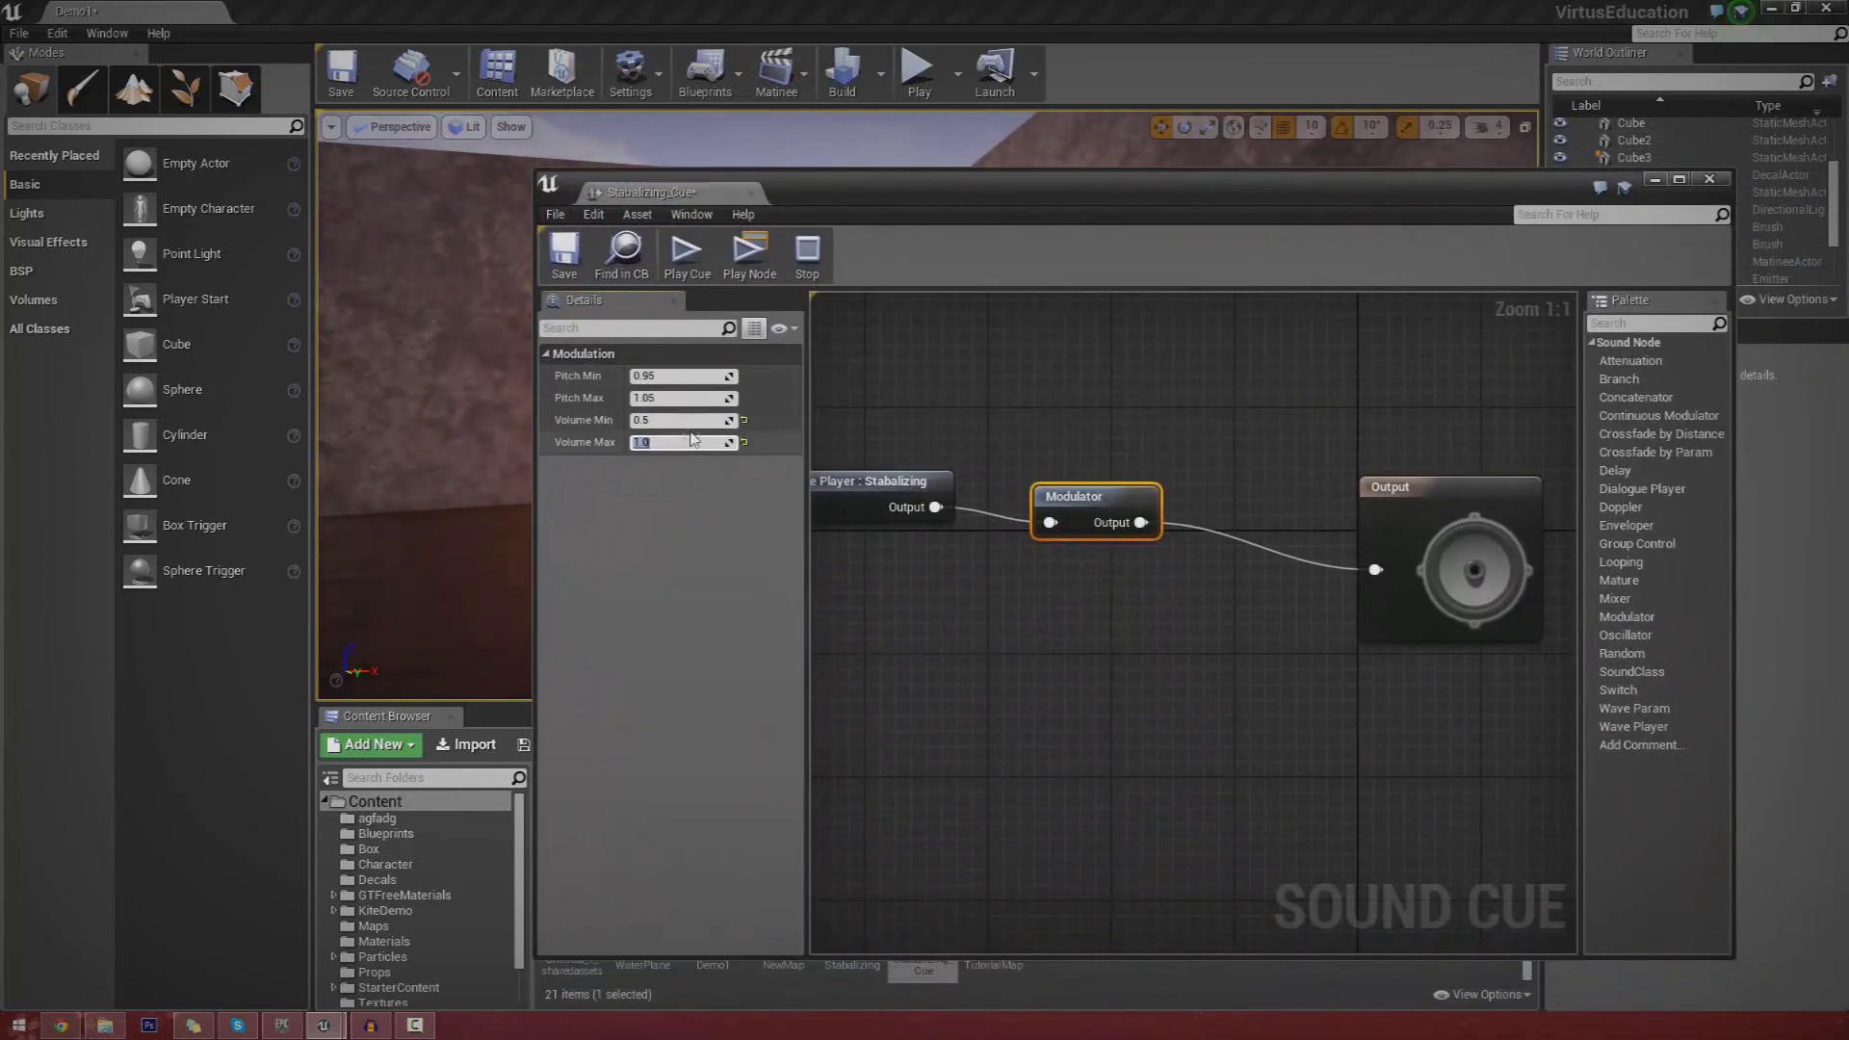
left_click(684, 269)
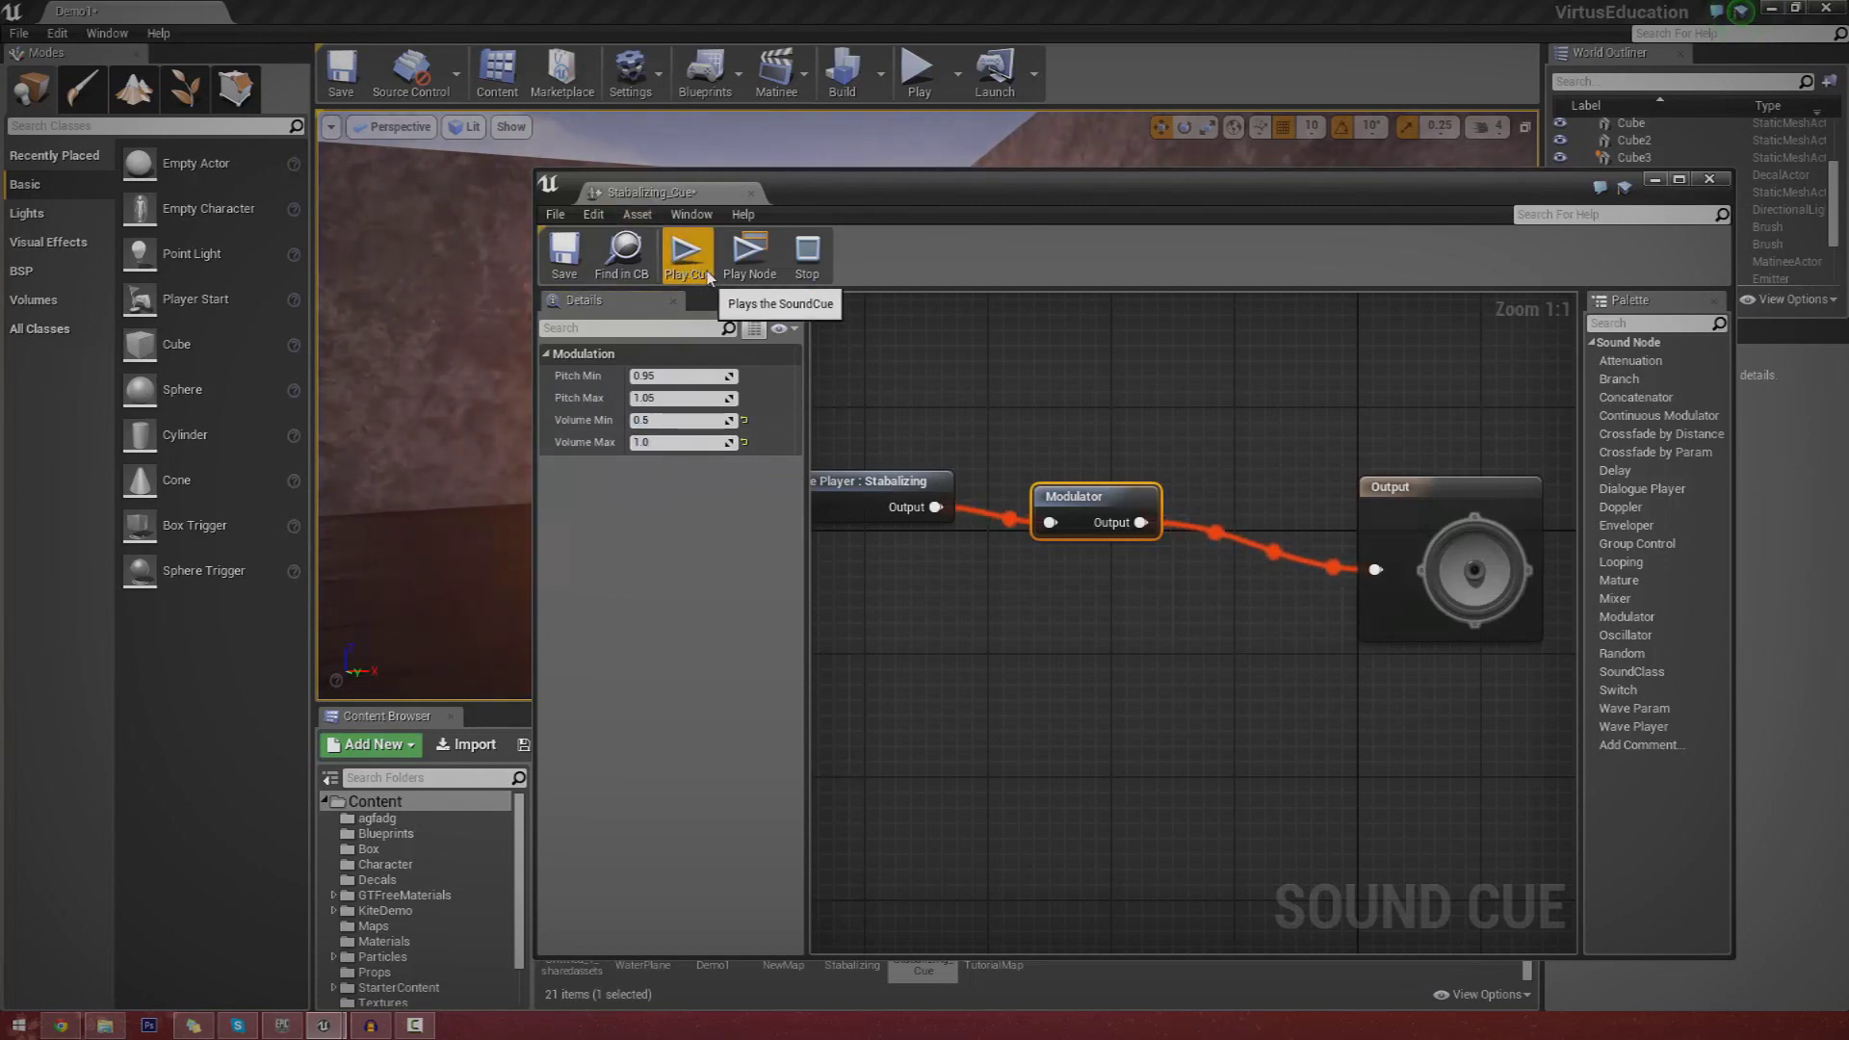
left_click(700, 273)
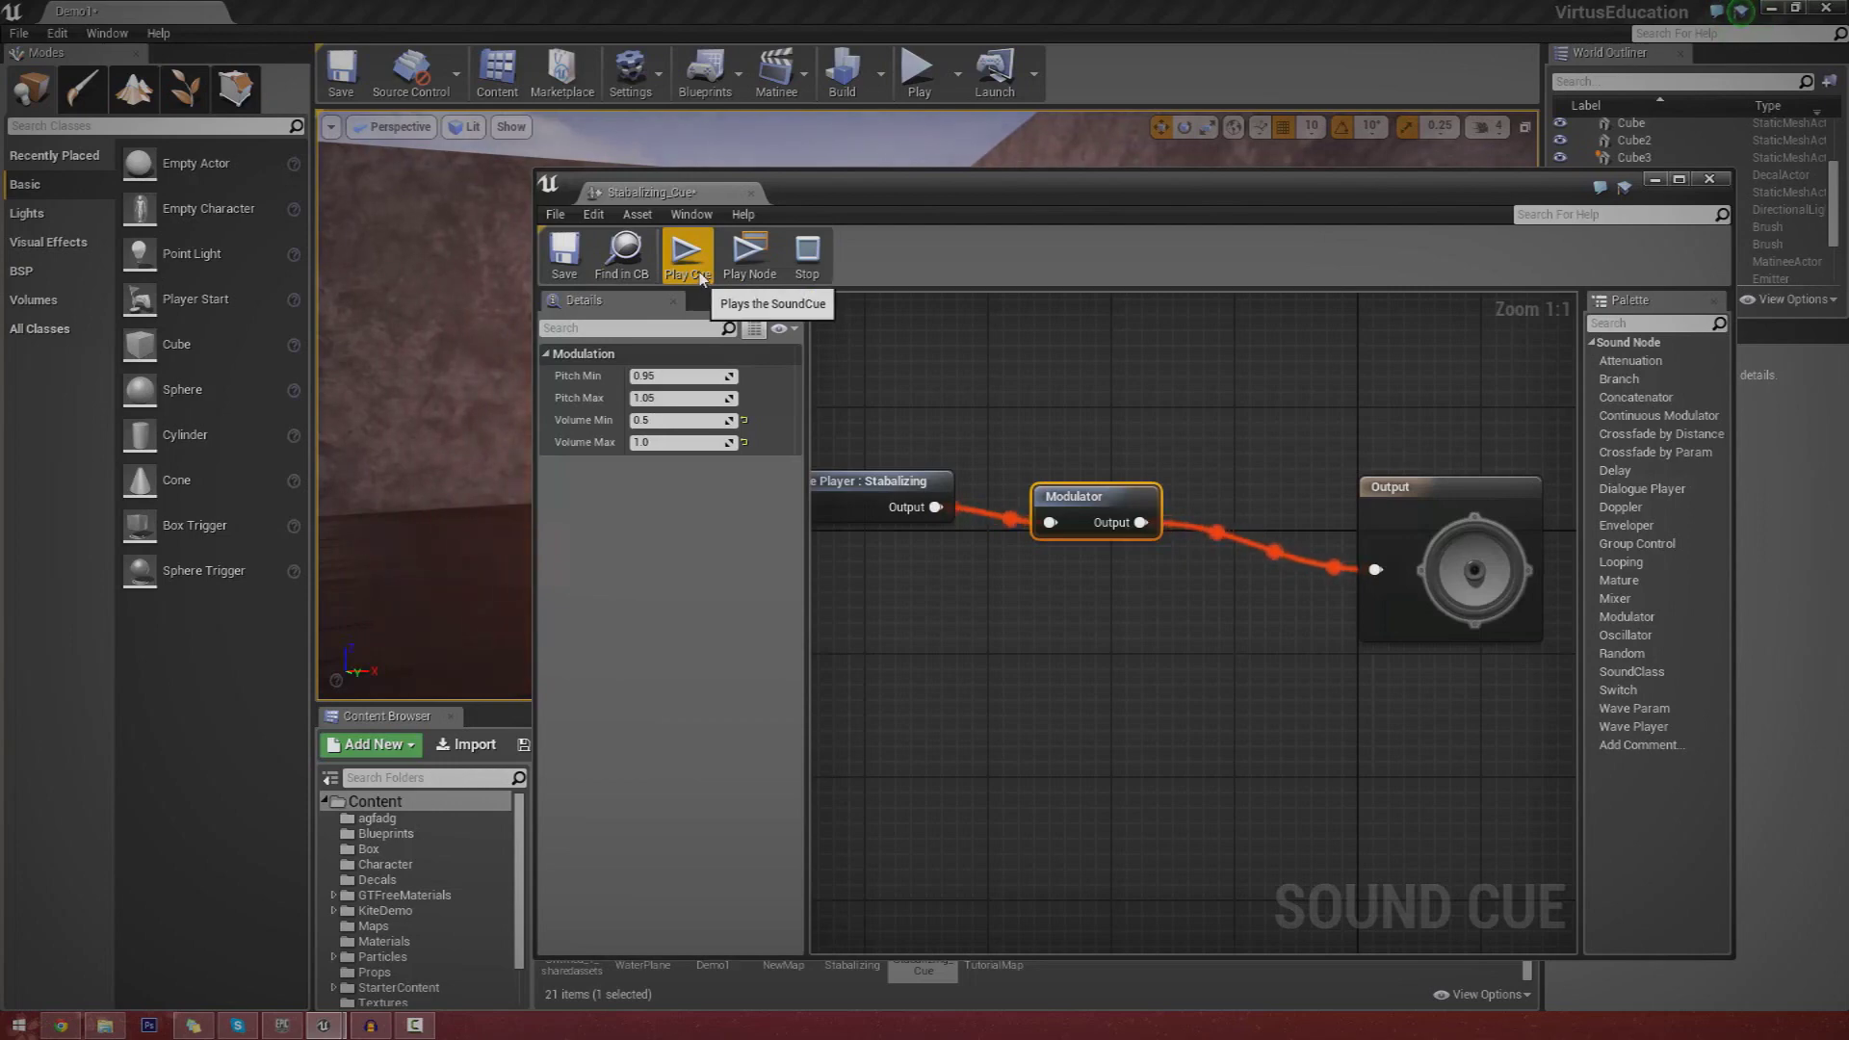
left_click(700, 280)
left_click(804, 268)
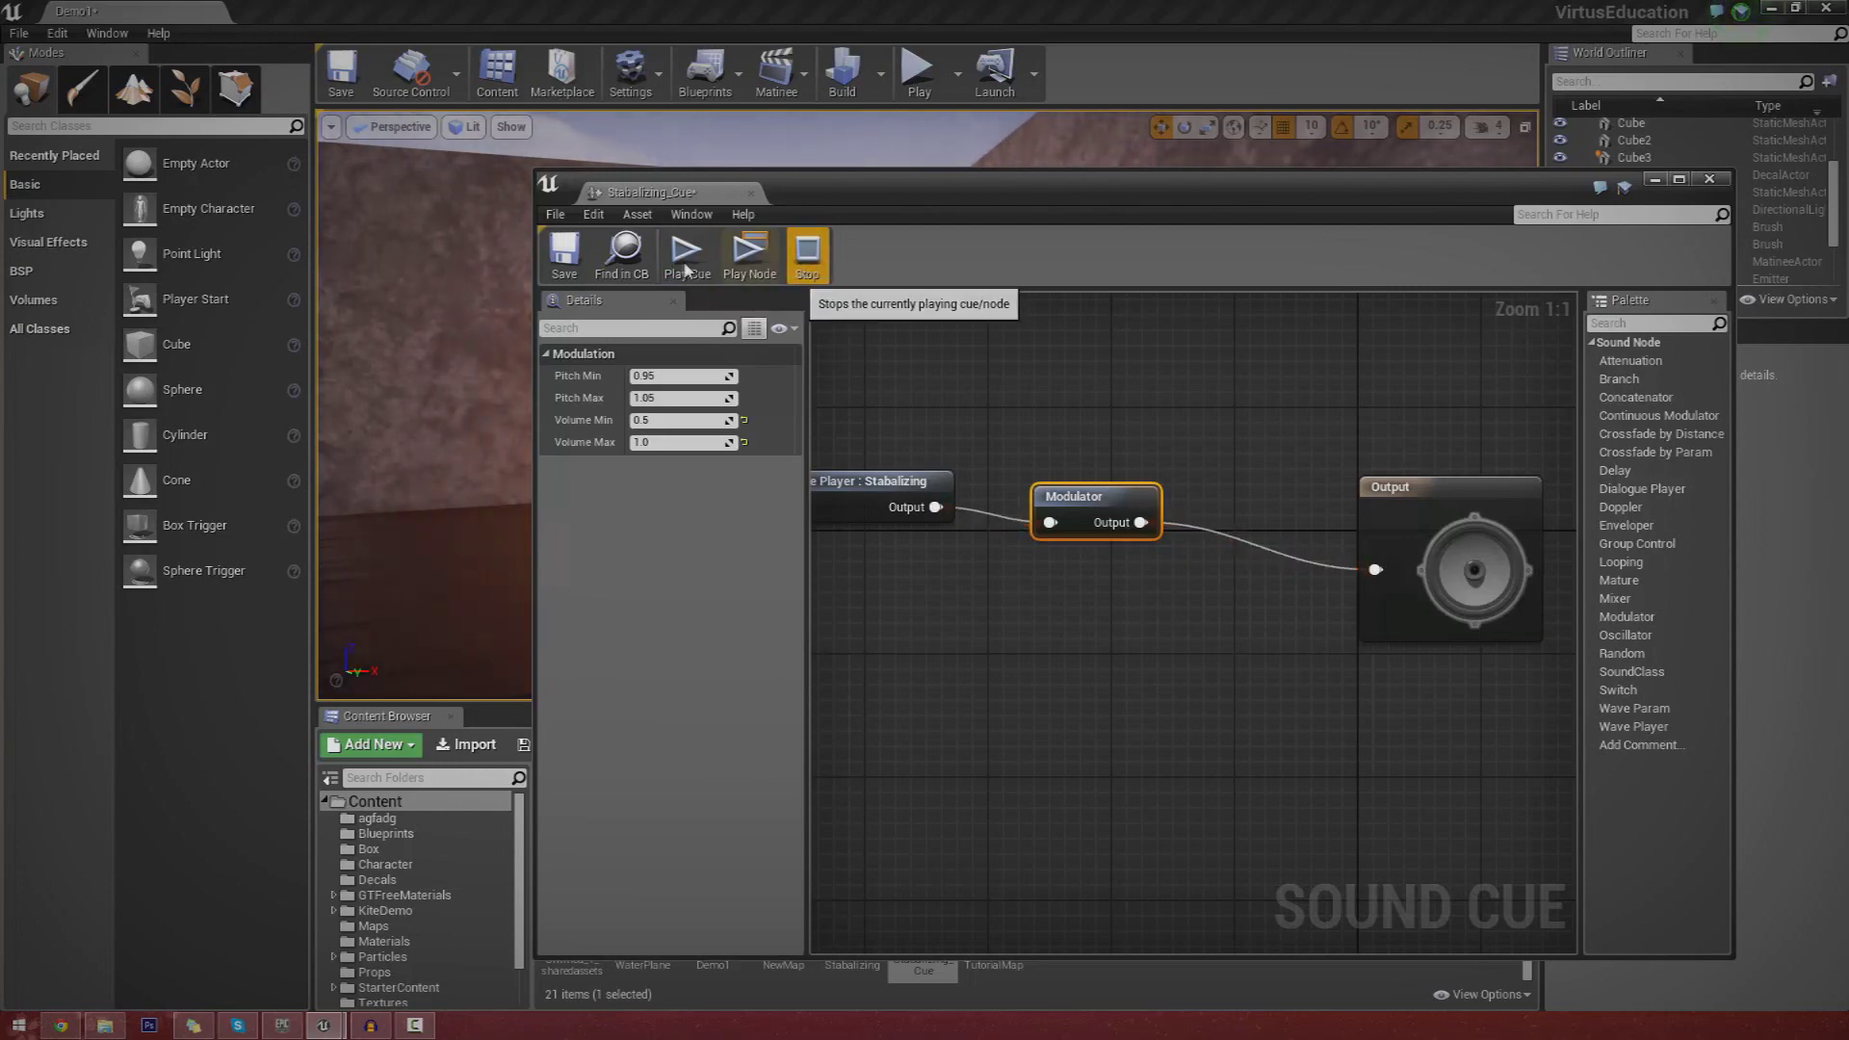
left_click(687, 270)
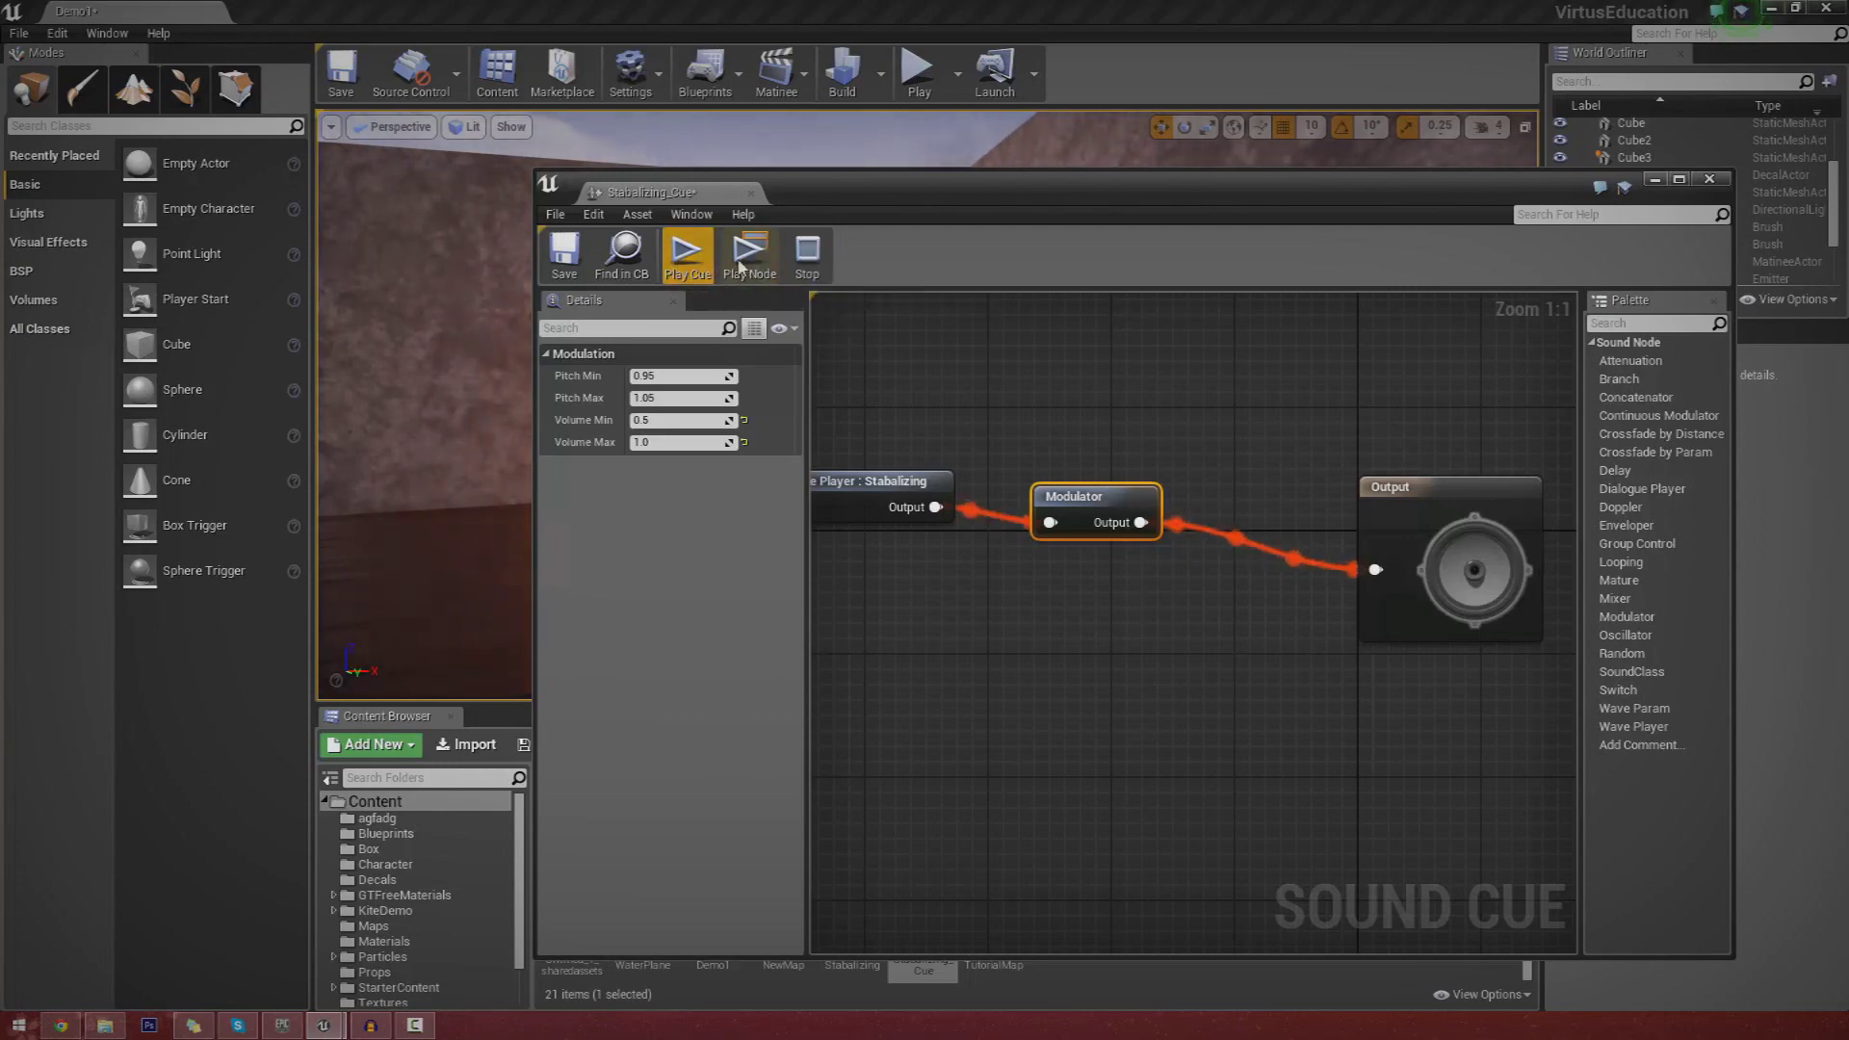
left_click(810, 280)
left_click(700, 272)
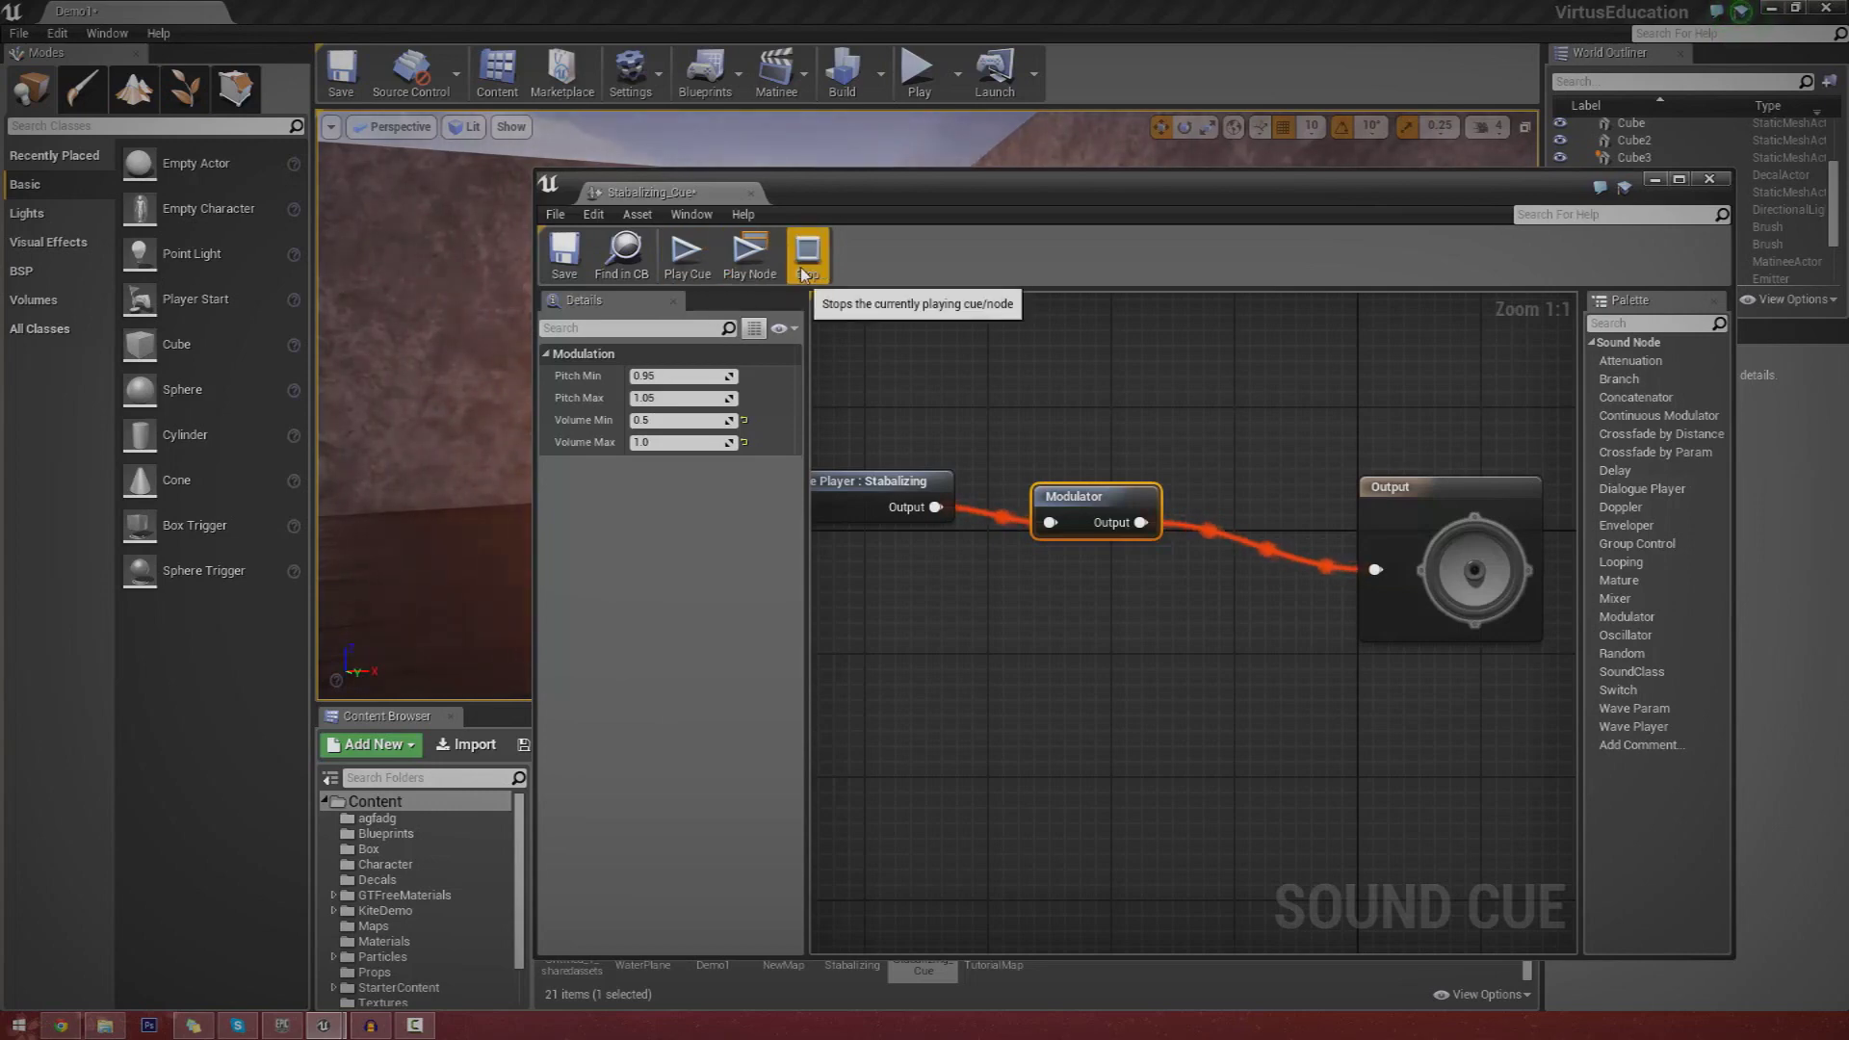
Set the Modulator's Volume Min to 0.1, preview the sound again and stop playback.
left_click(702, 421)
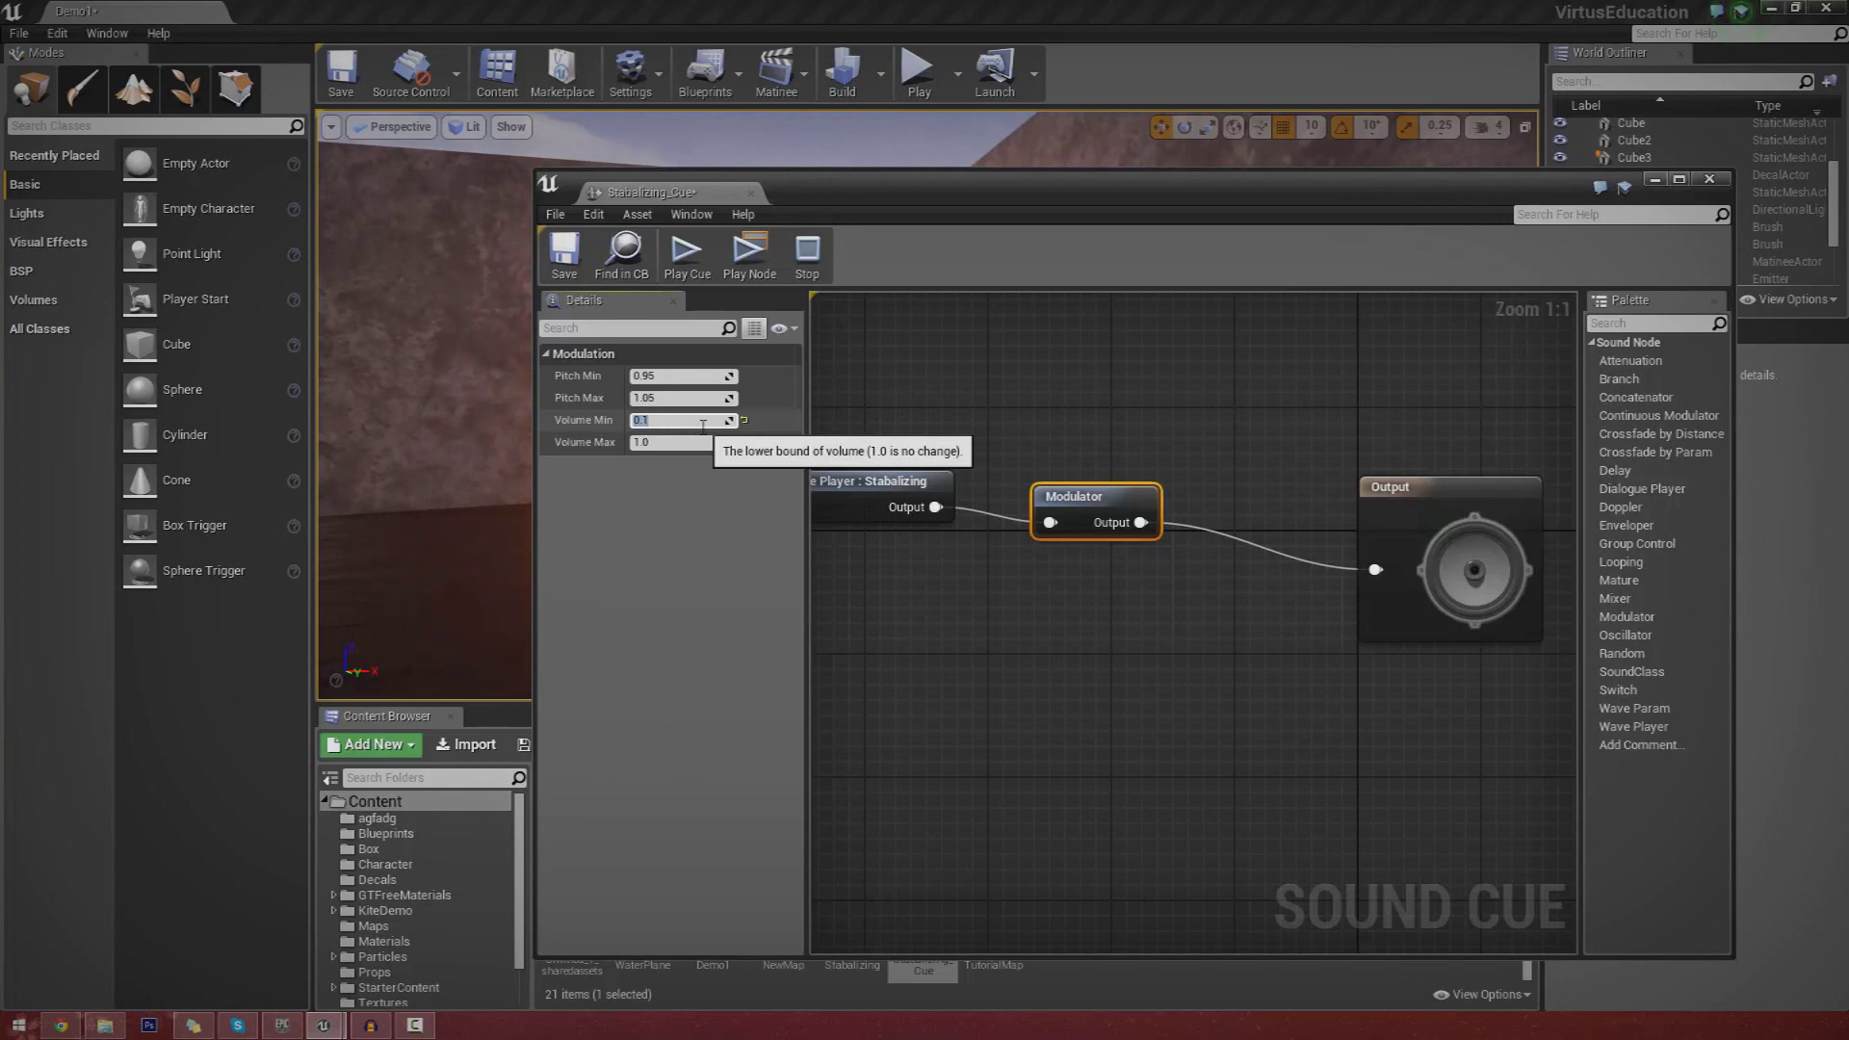
left_click(748, 255)
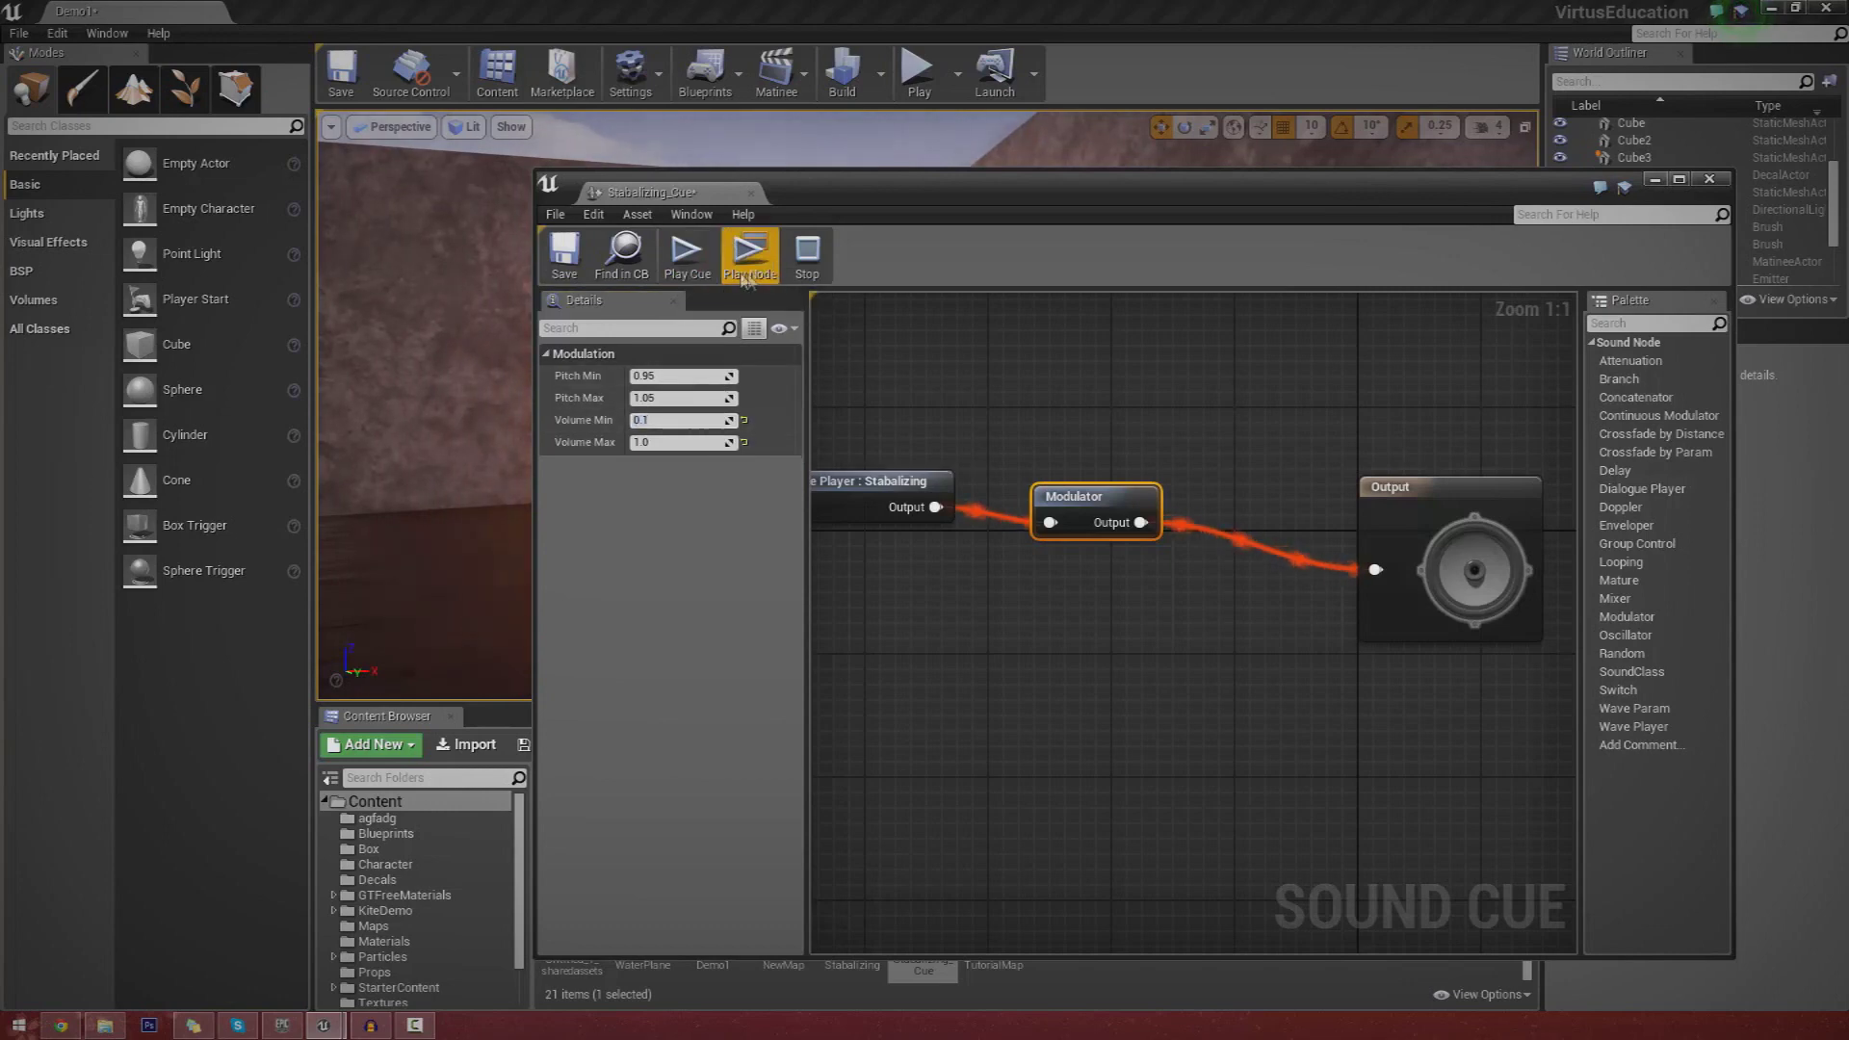
left_click(801, 268)
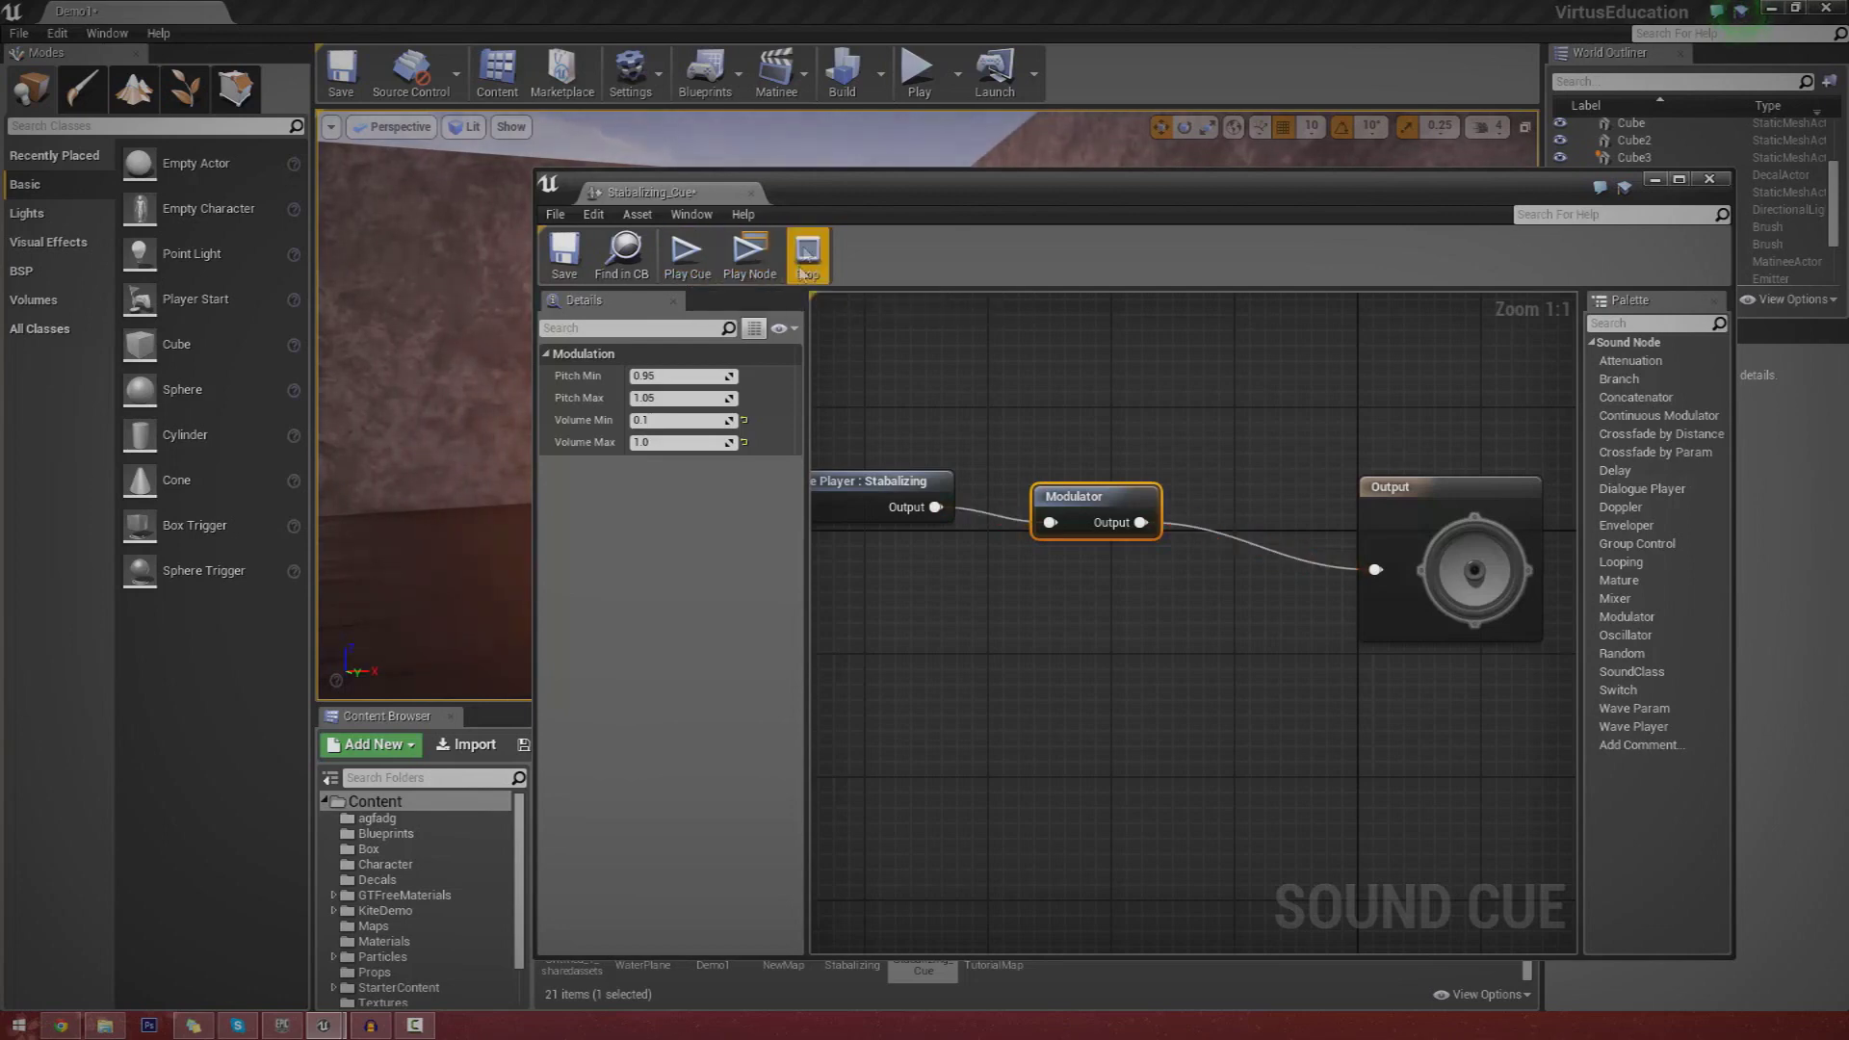
left_click(675, 378)
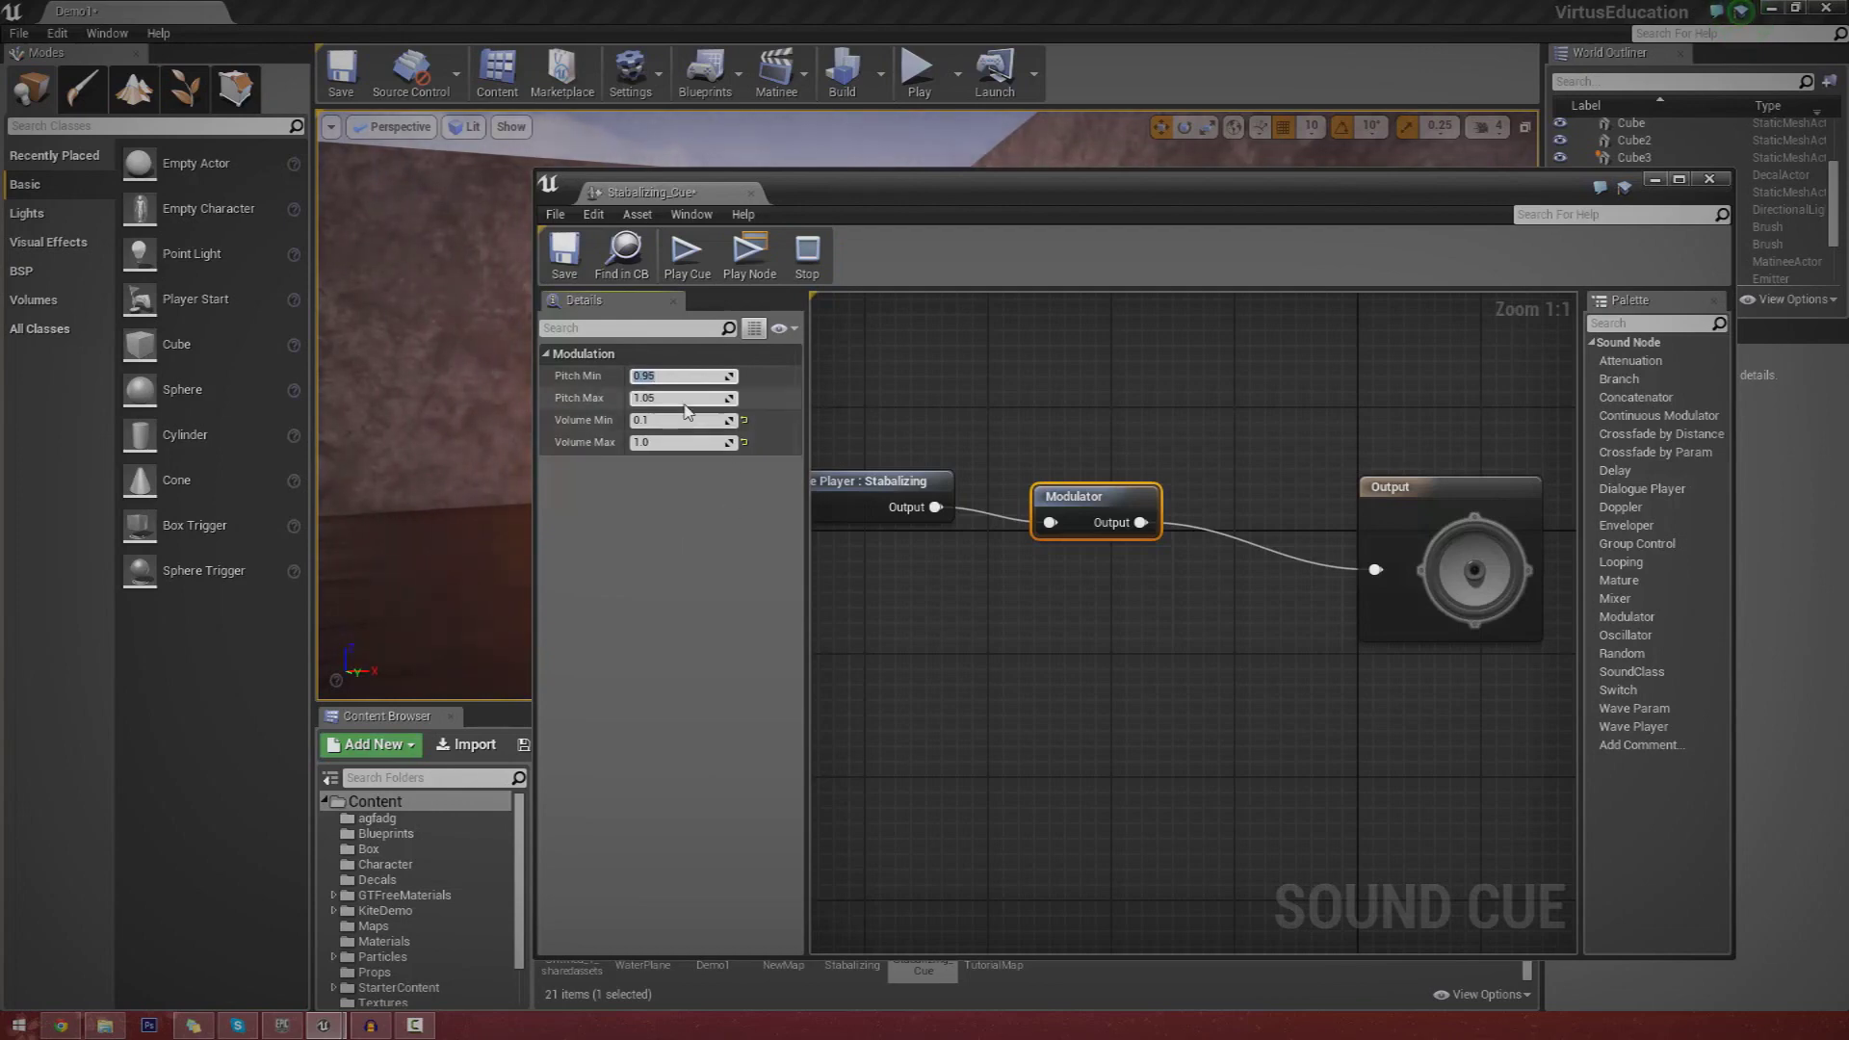
Delete the Modulator node and add a Random node between the Wave Player and Output nodes.
left_click_drag(878, 188, 805, 227)
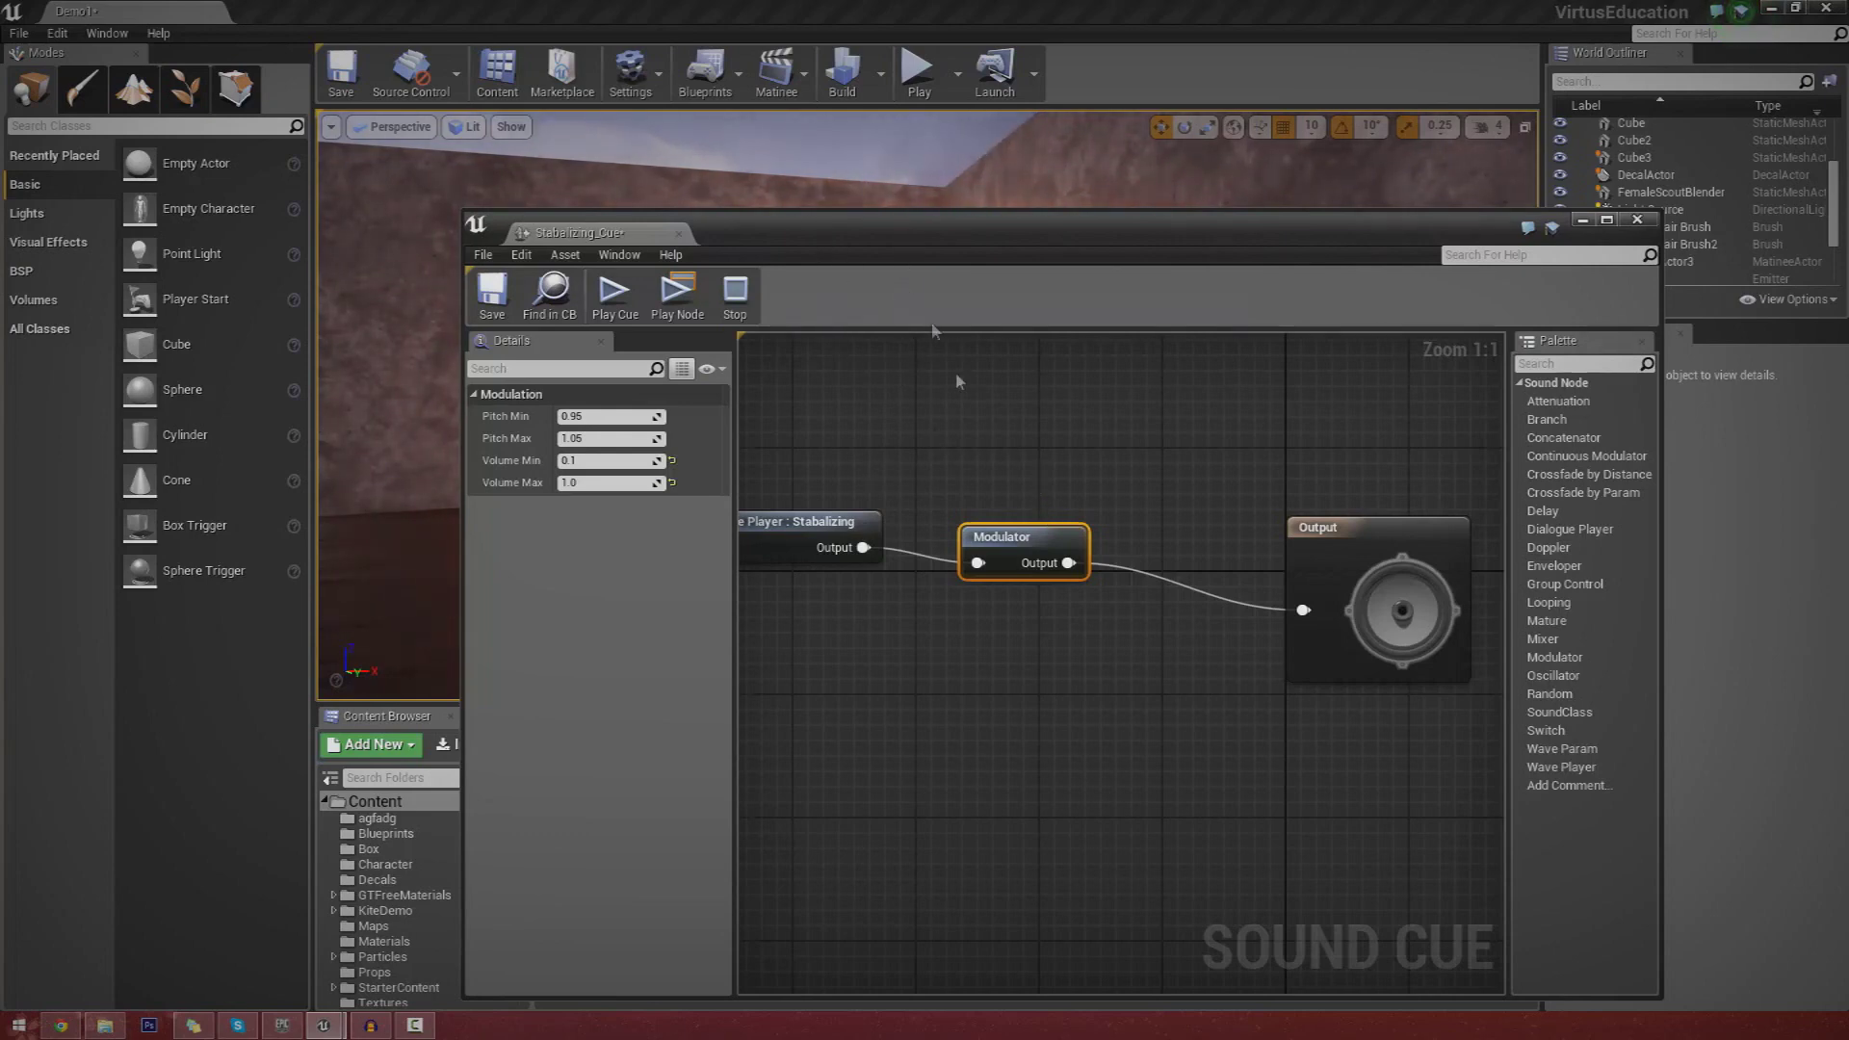
key("Delete")
right_click(1002, 521)
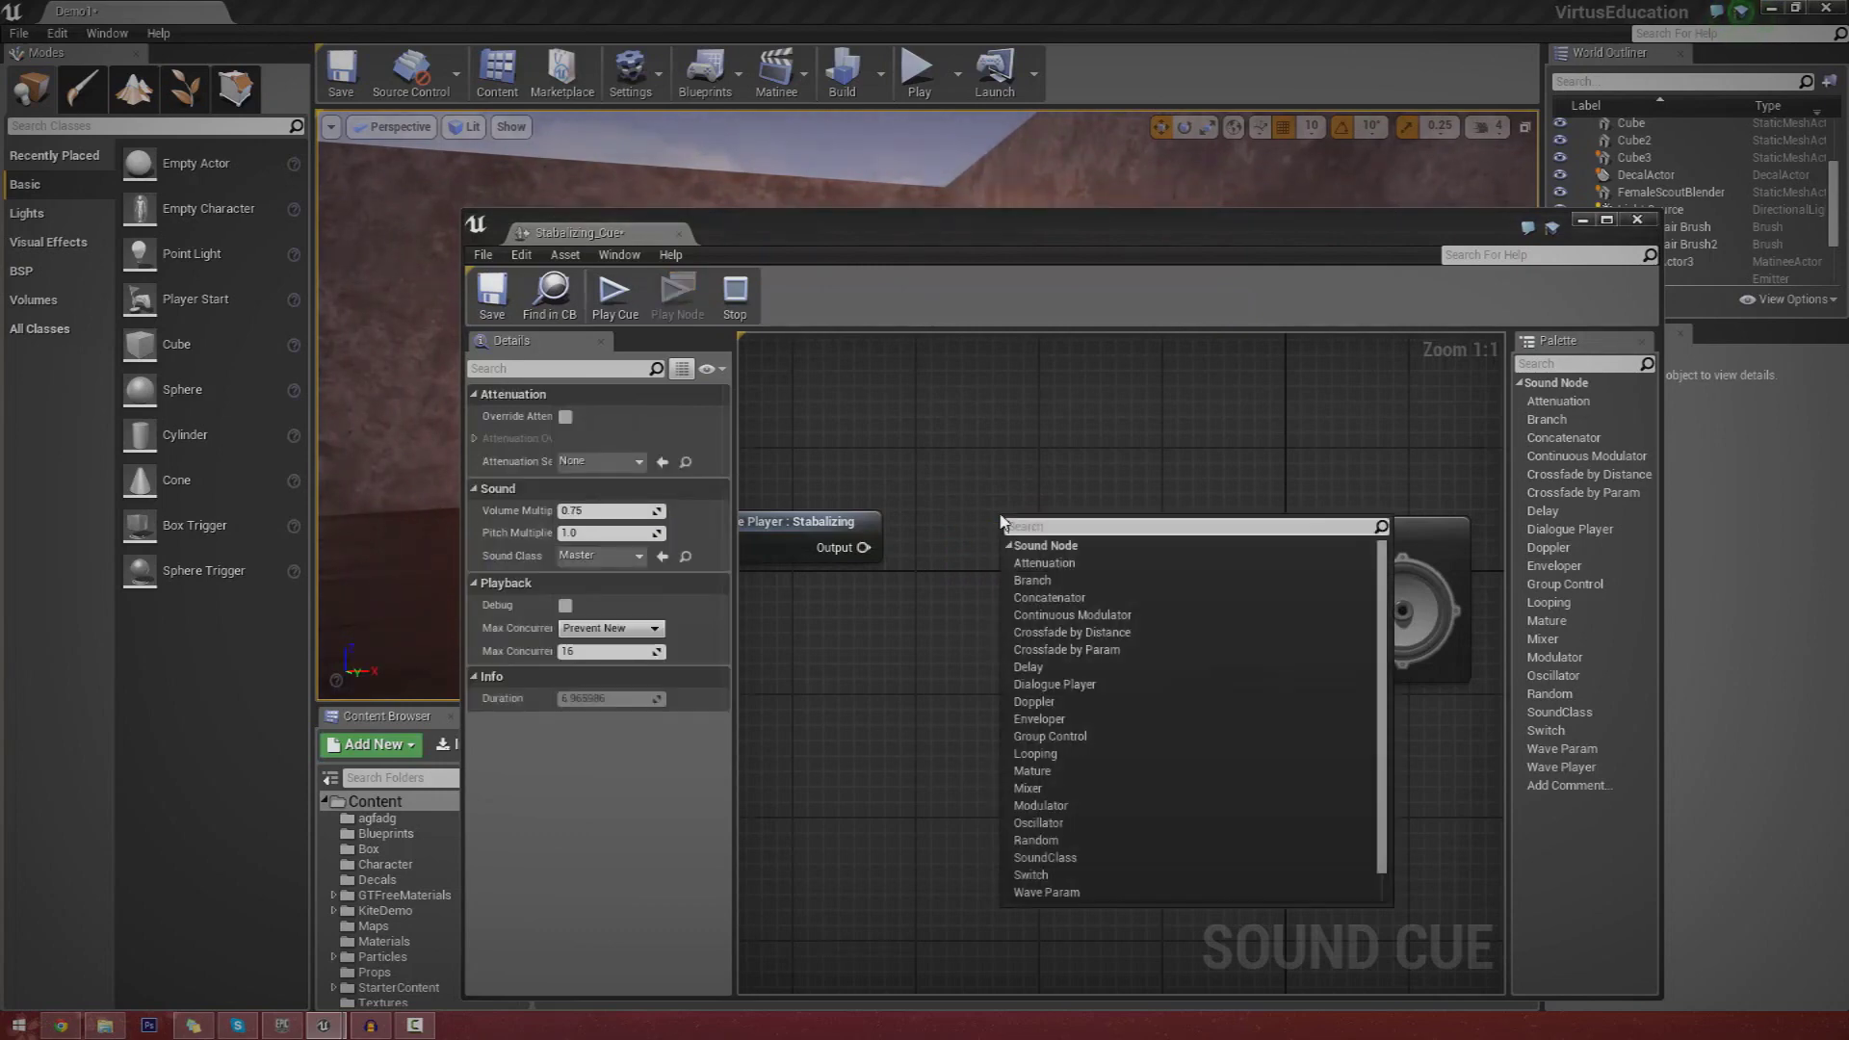
left_click(1032, 841)
right_click_drag(1058, 662, 1129, 608)
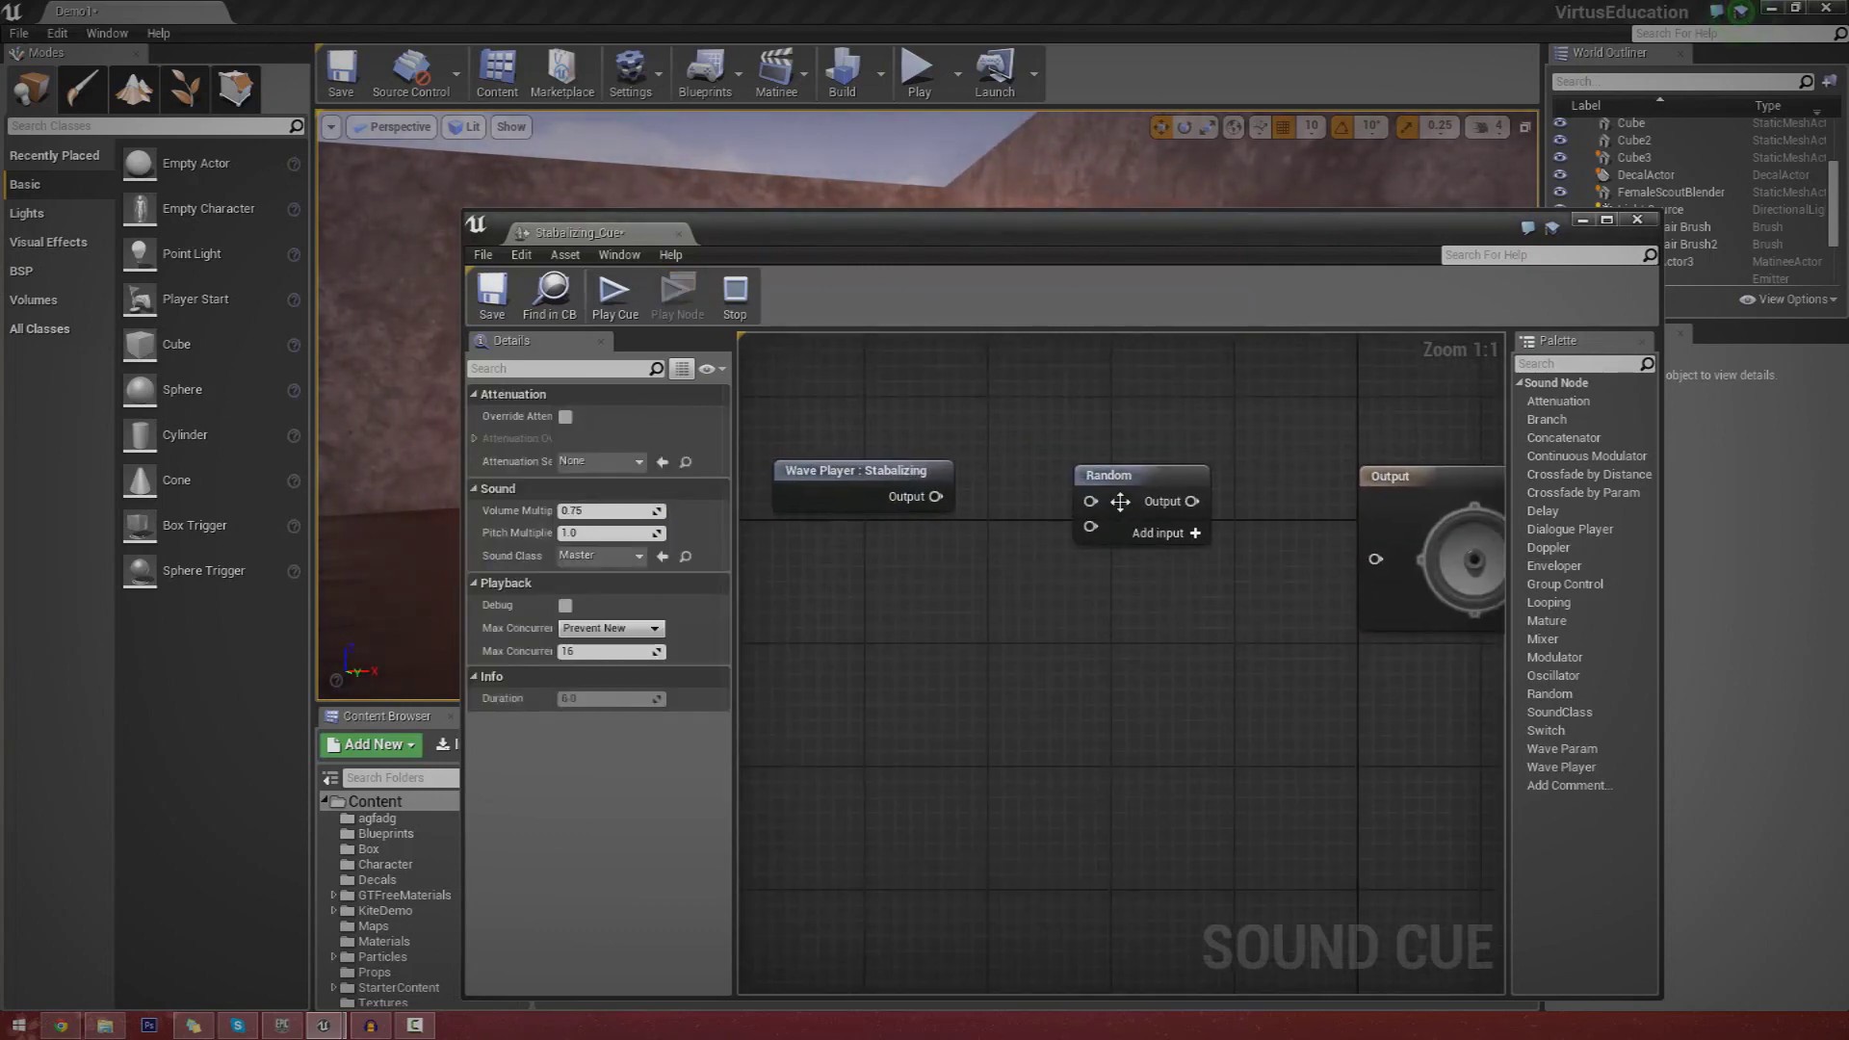
left_click(1090, 472)
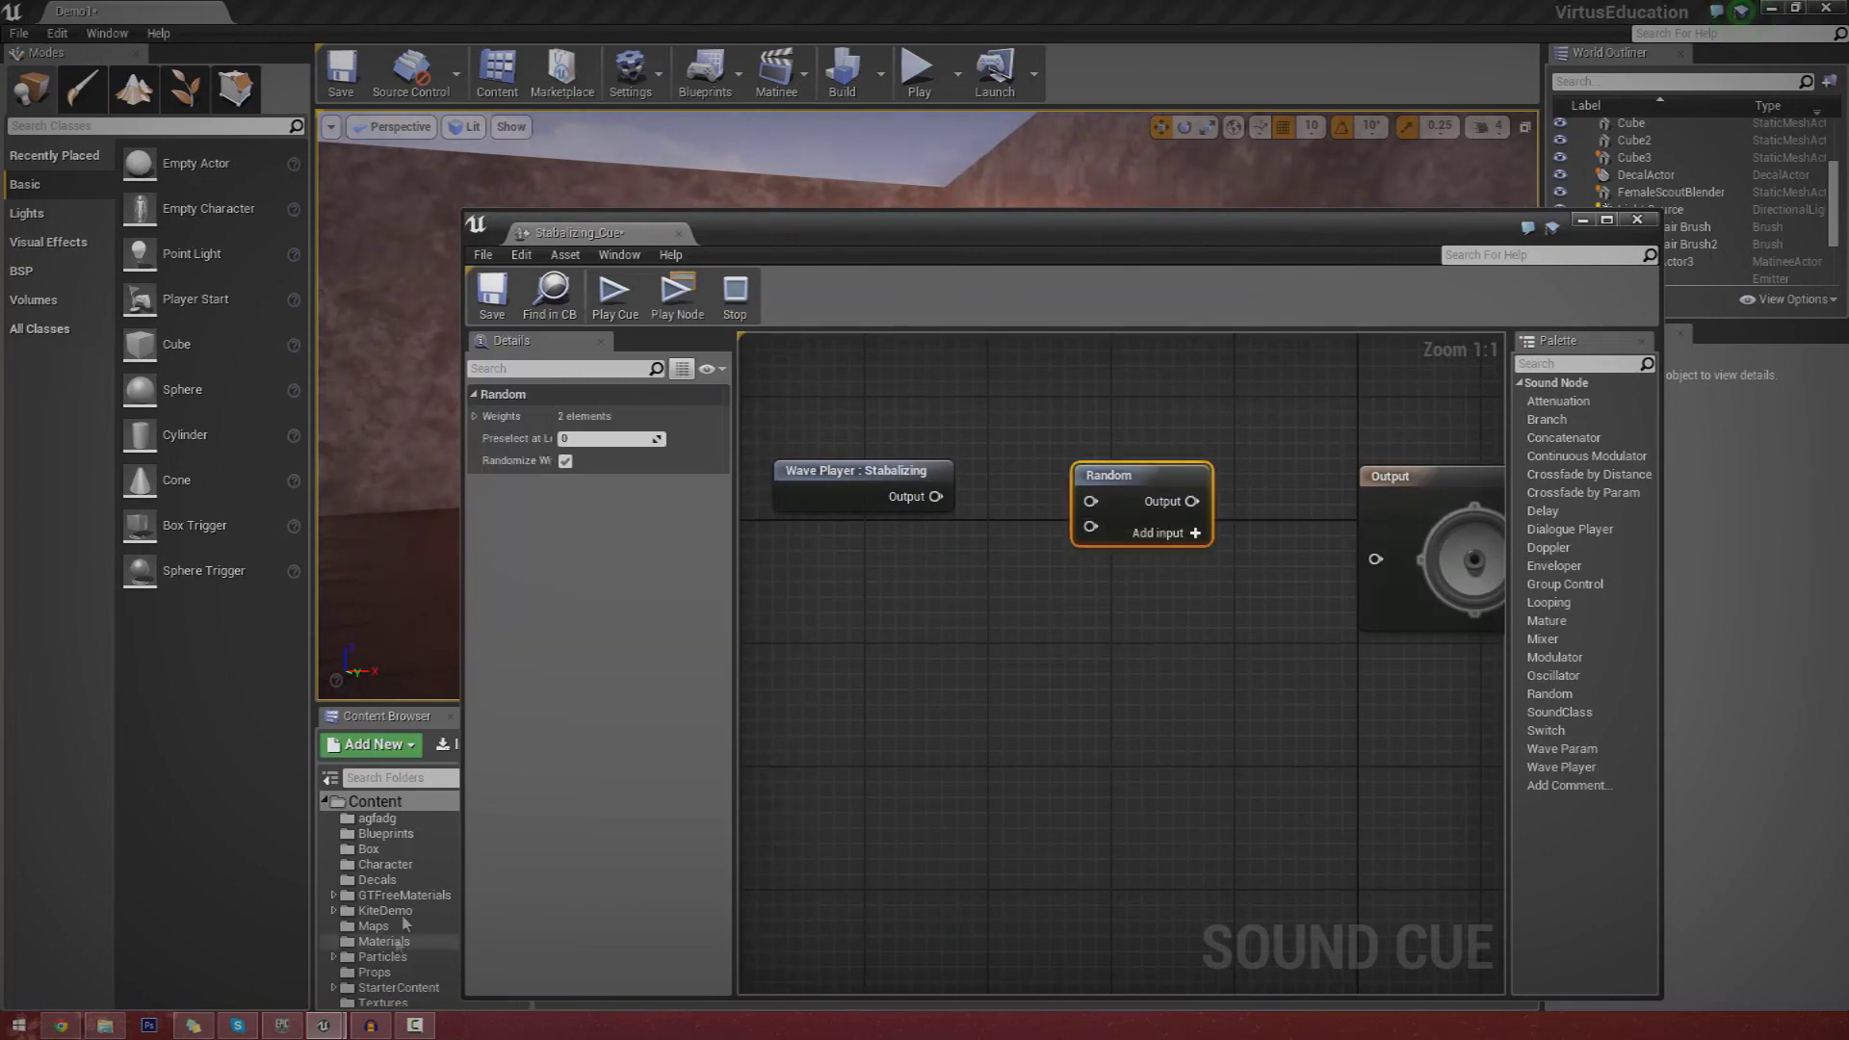
Move the sound cue editor aside and open StarterContent's Audio folder in the content browser.
left_click(404, 805)
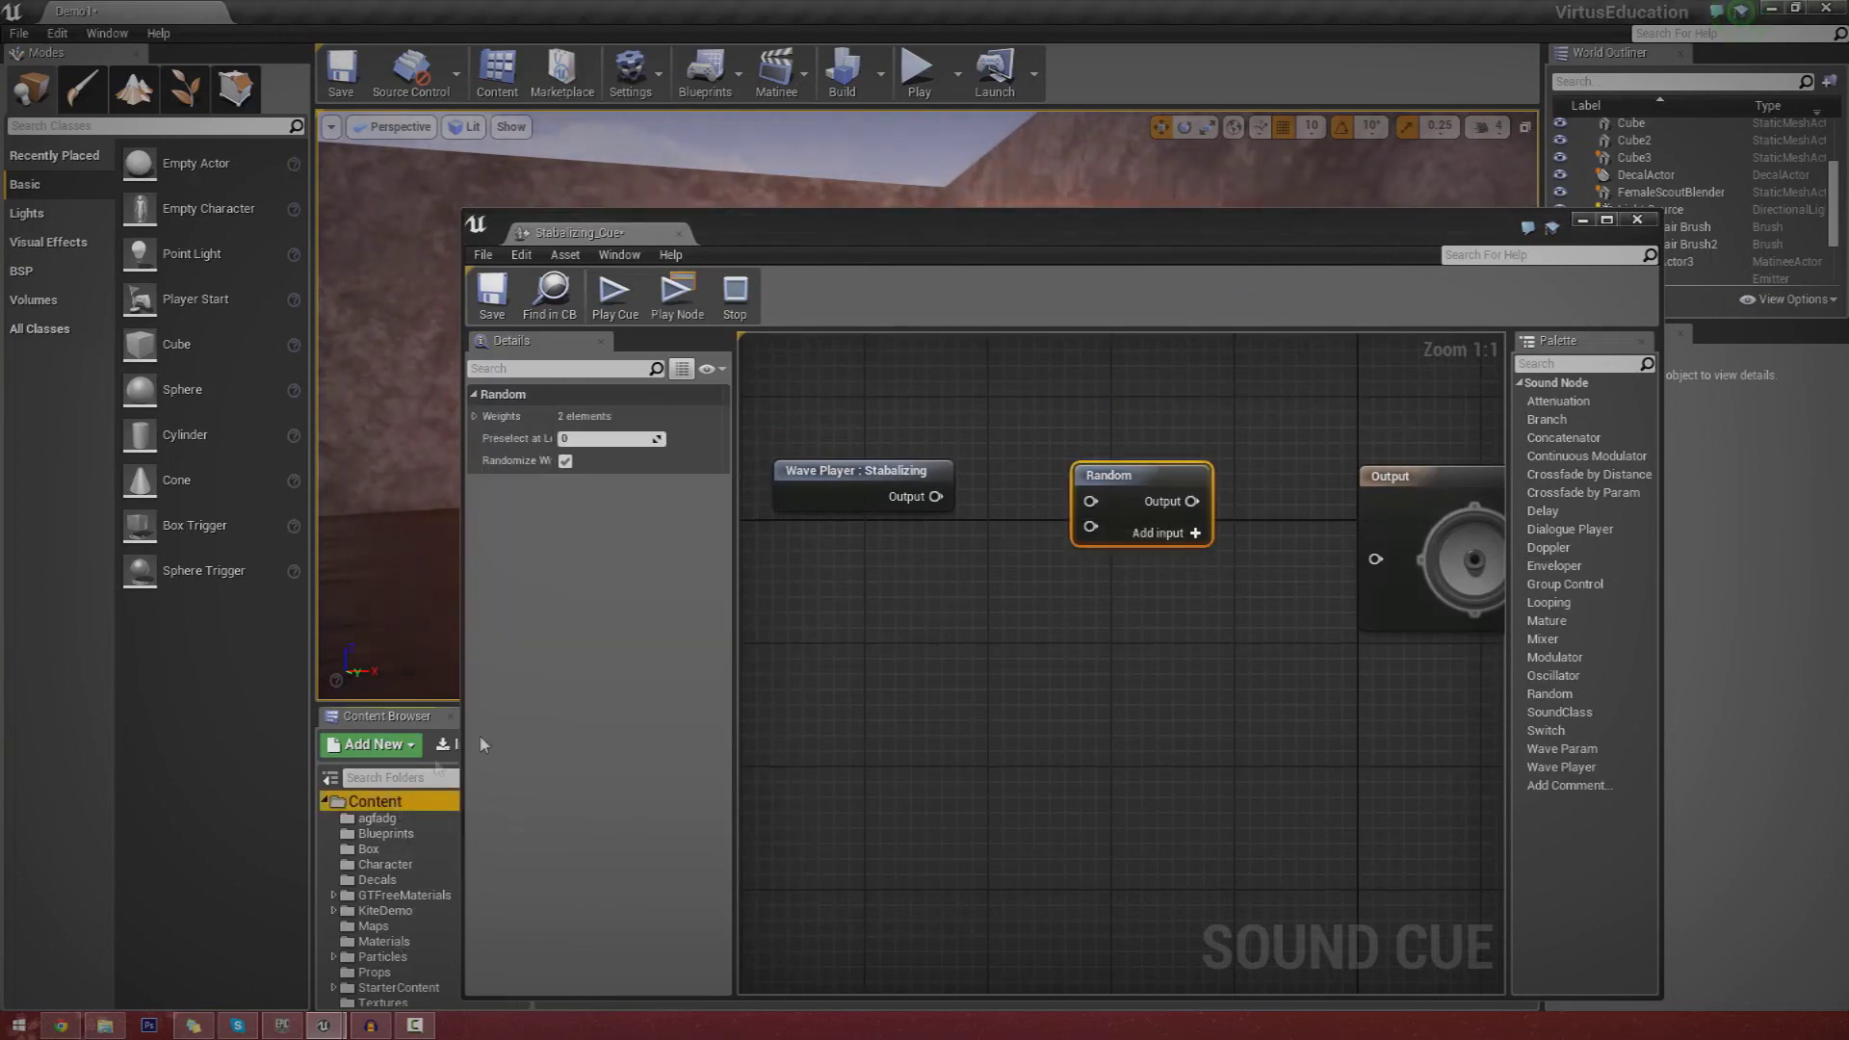
left_click_drag(766, 223, 1151, 67)
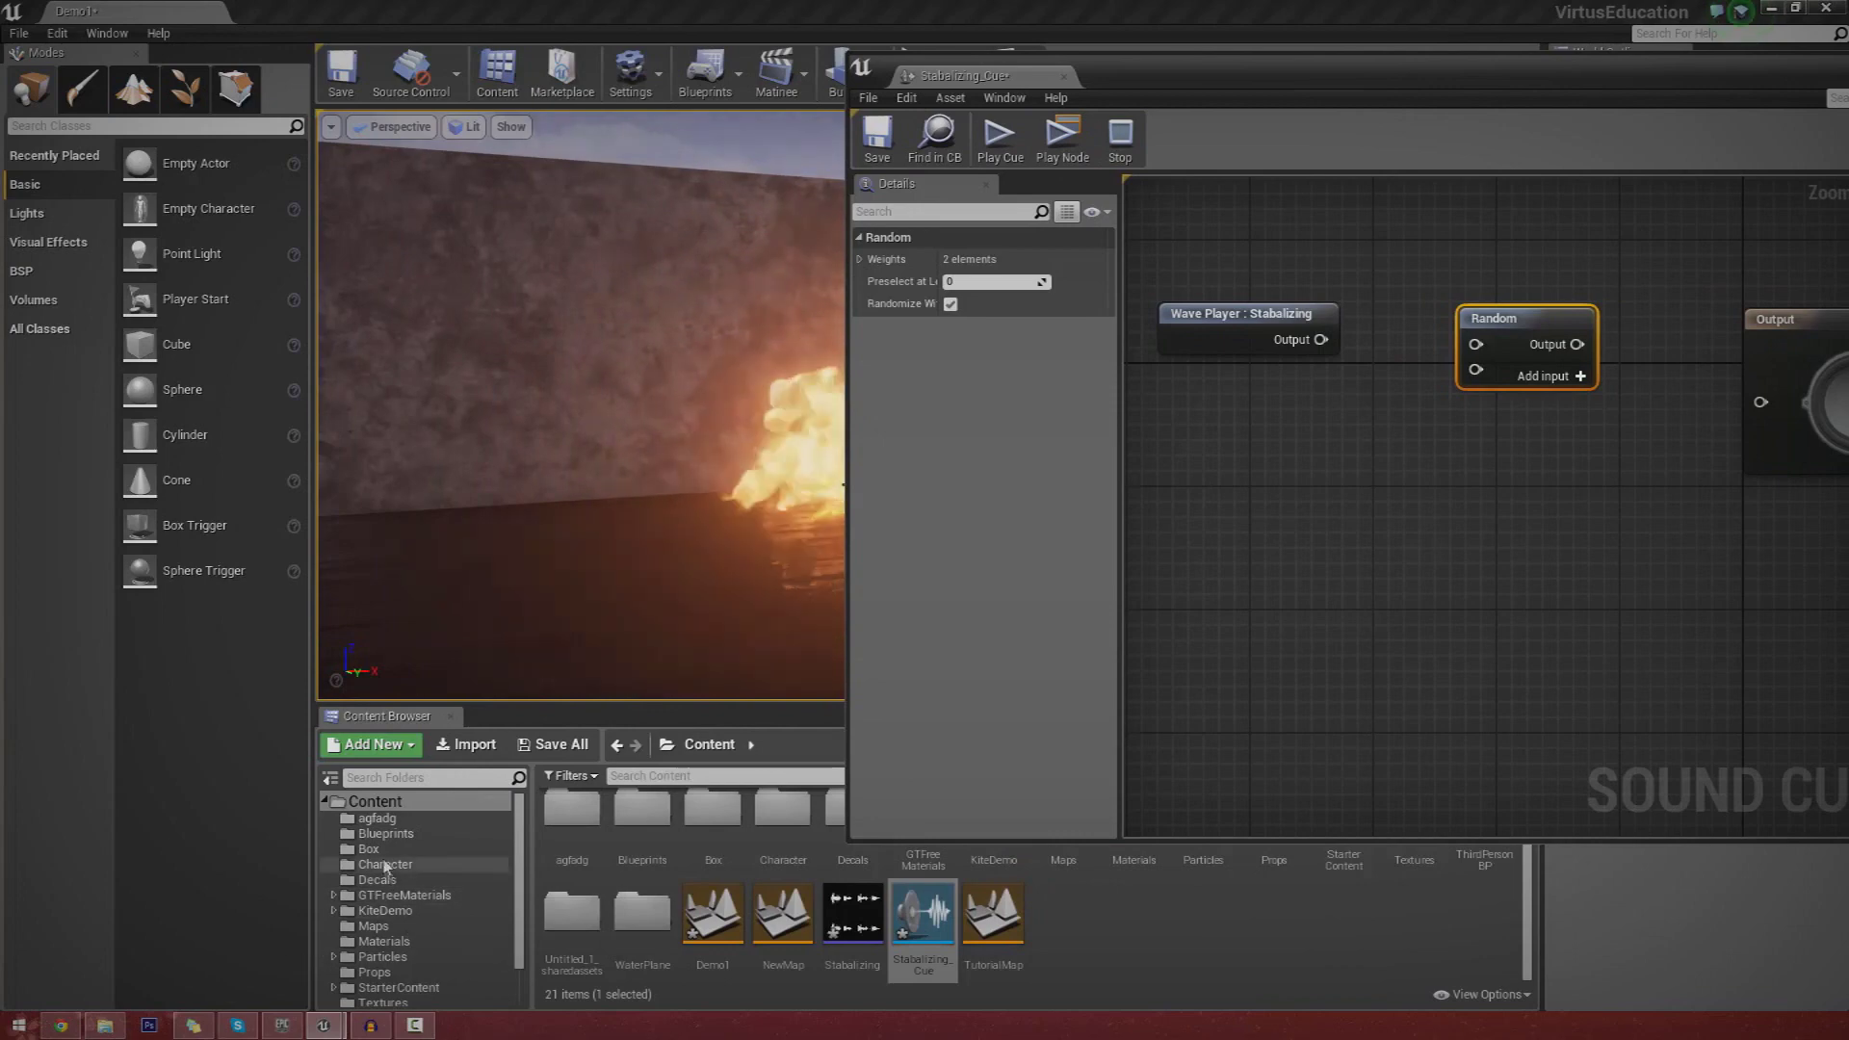
left_click_drag(518, 914, 519, 984)
scroll(518, 992, "up", 2)
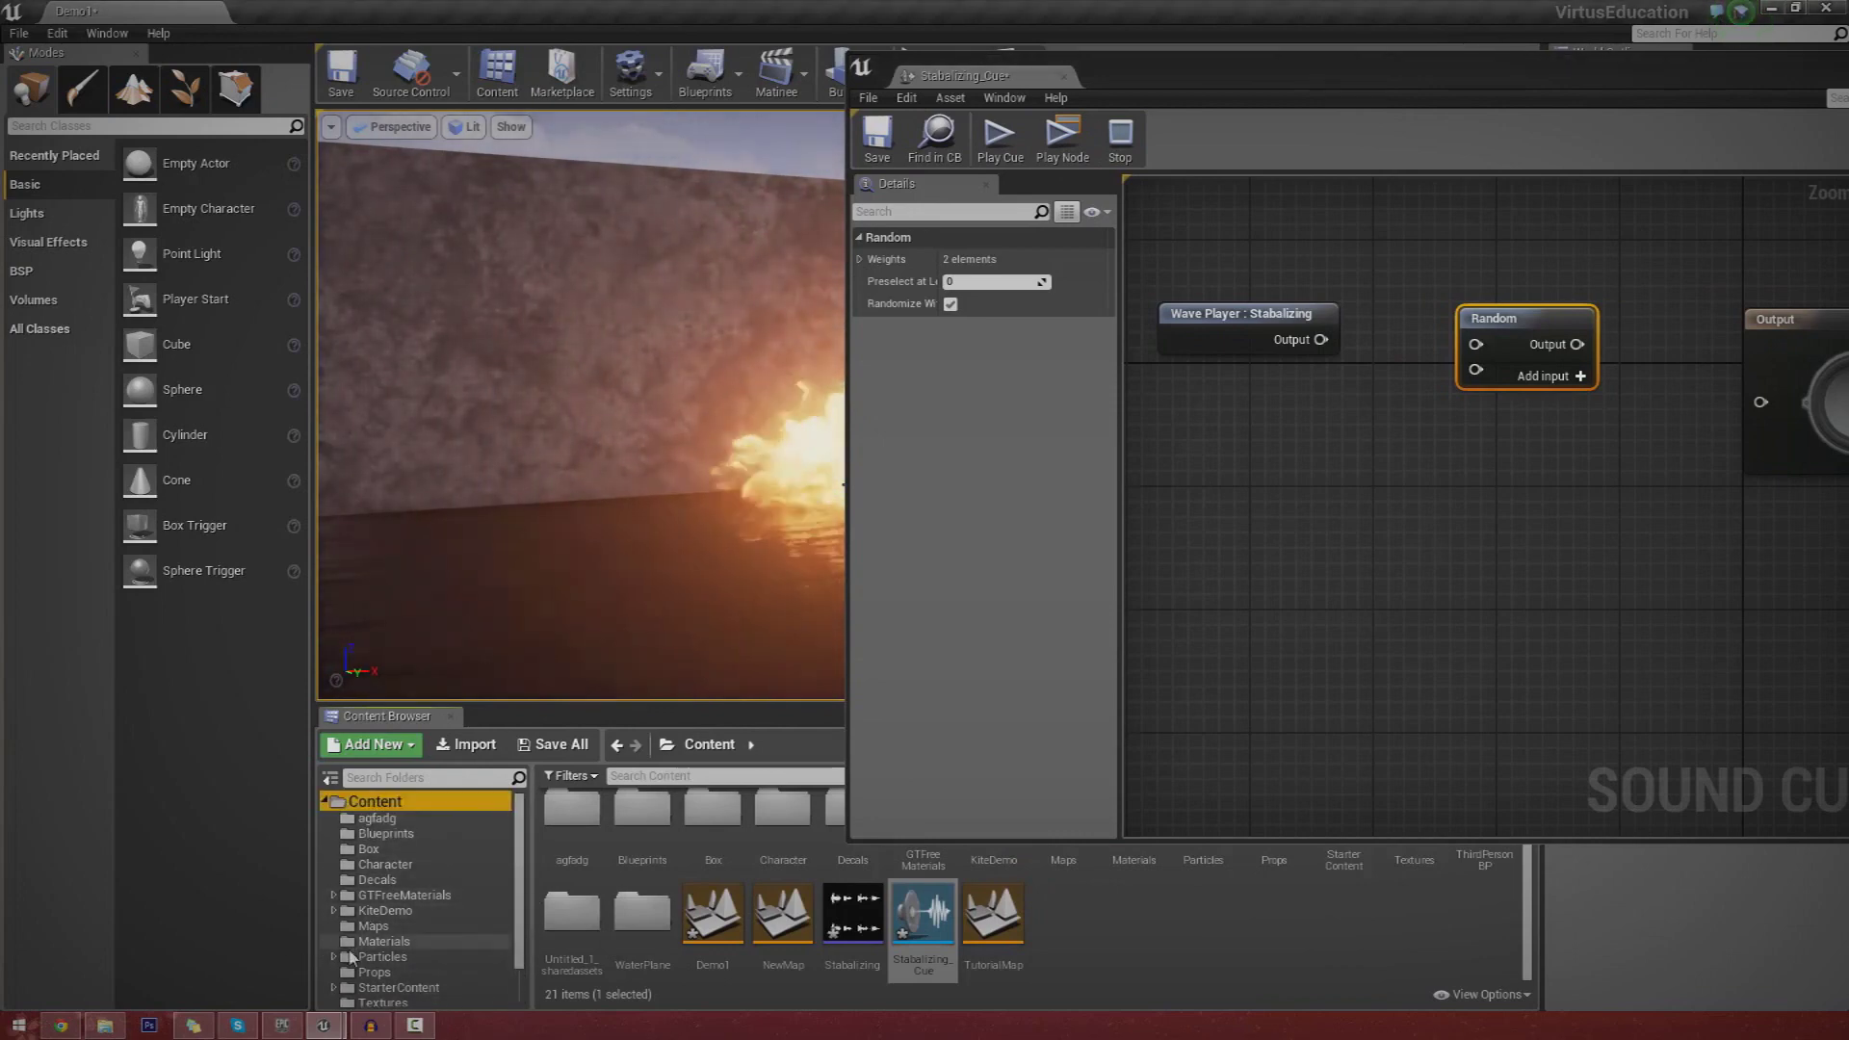
left_click(334, 988)
scroll(404, 924, "down", 4)
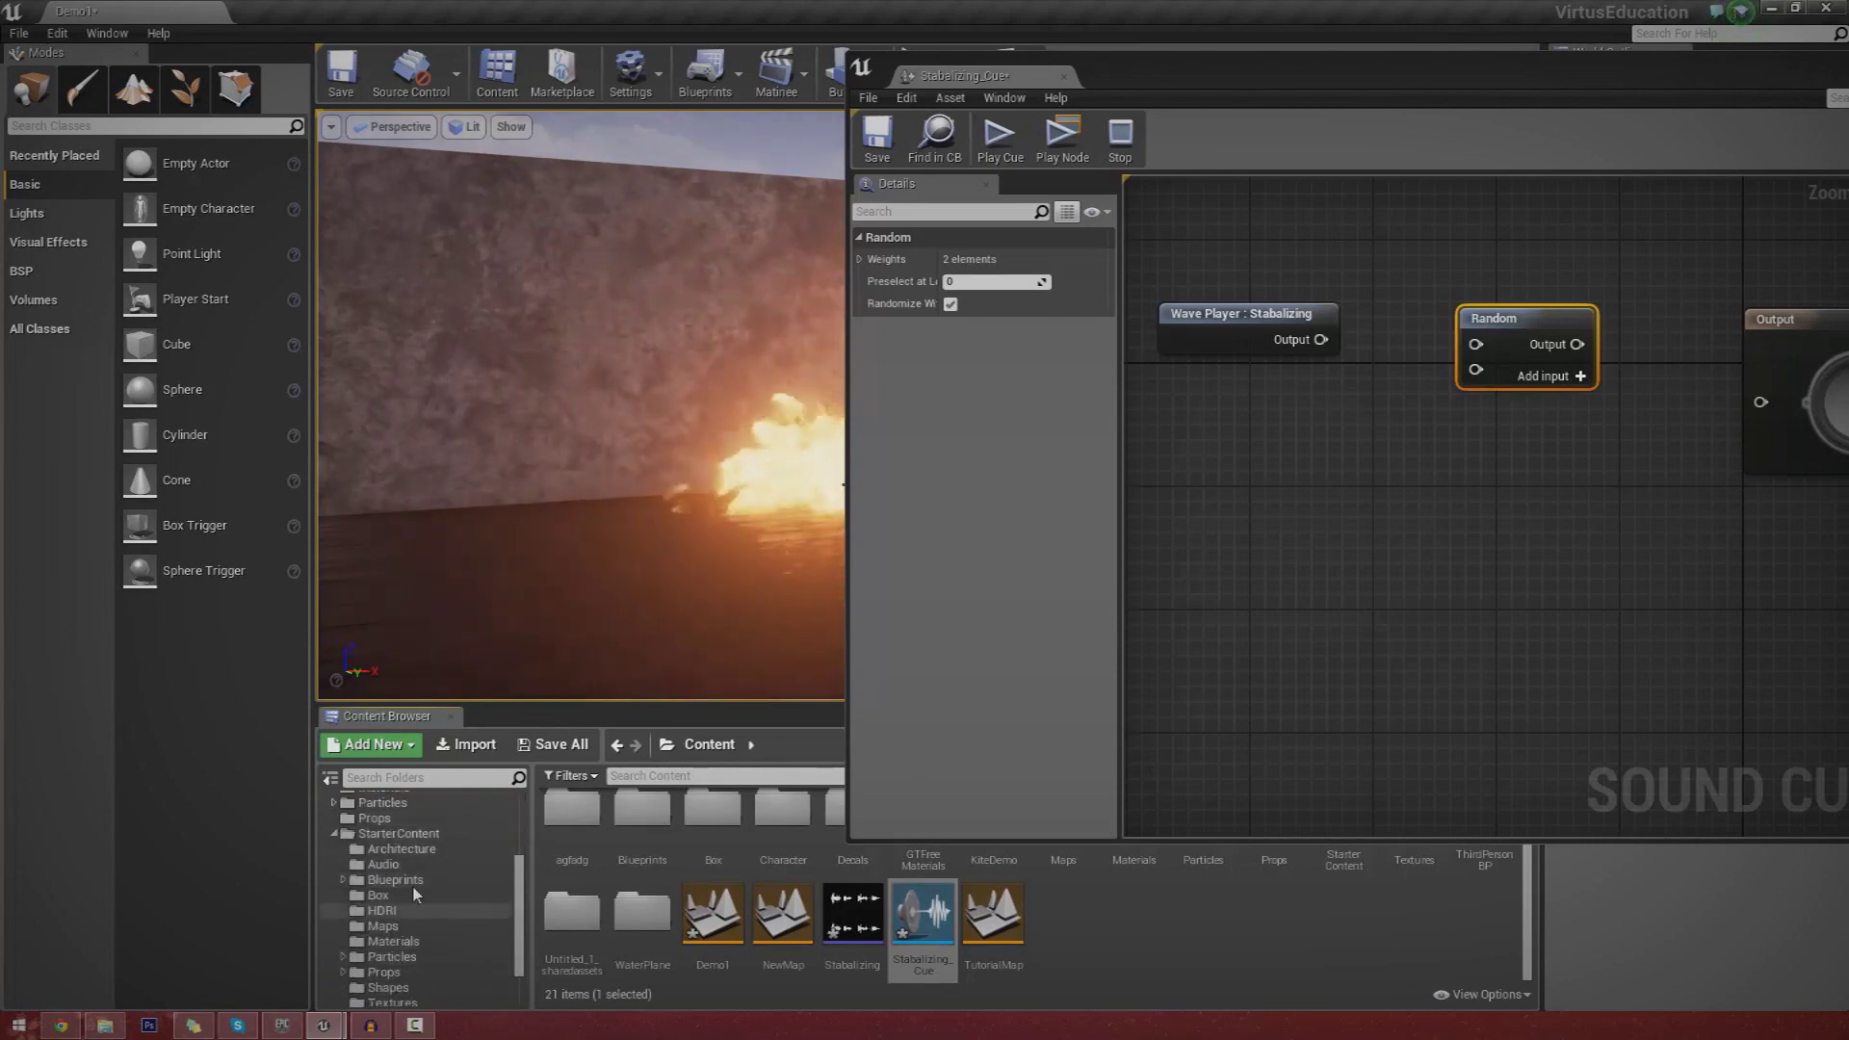
left_click(383, 833)
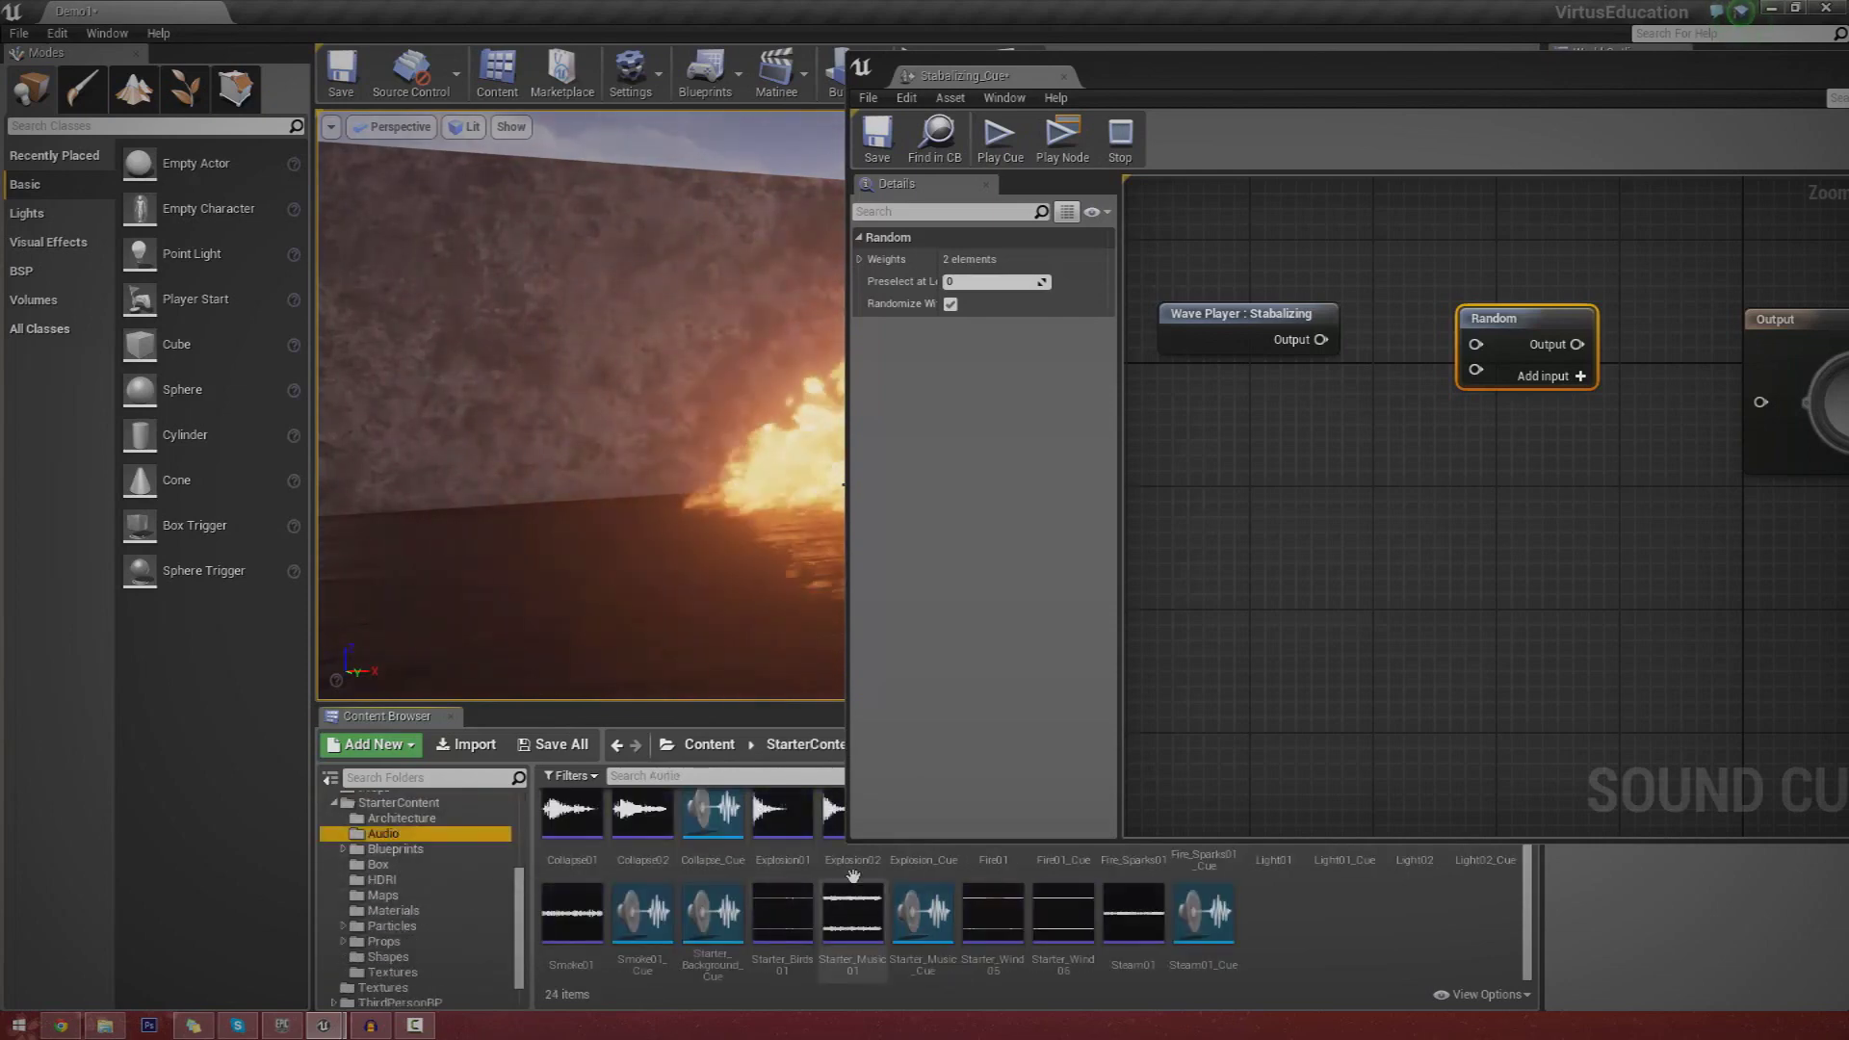
Reposition the sound cue editor and add StarterContent's Explosion01 and Explosion02 sounds as Wave Player nodes in the graph.
left_click_drag(1122, 87, 772, 47)
left_click(782, 833)
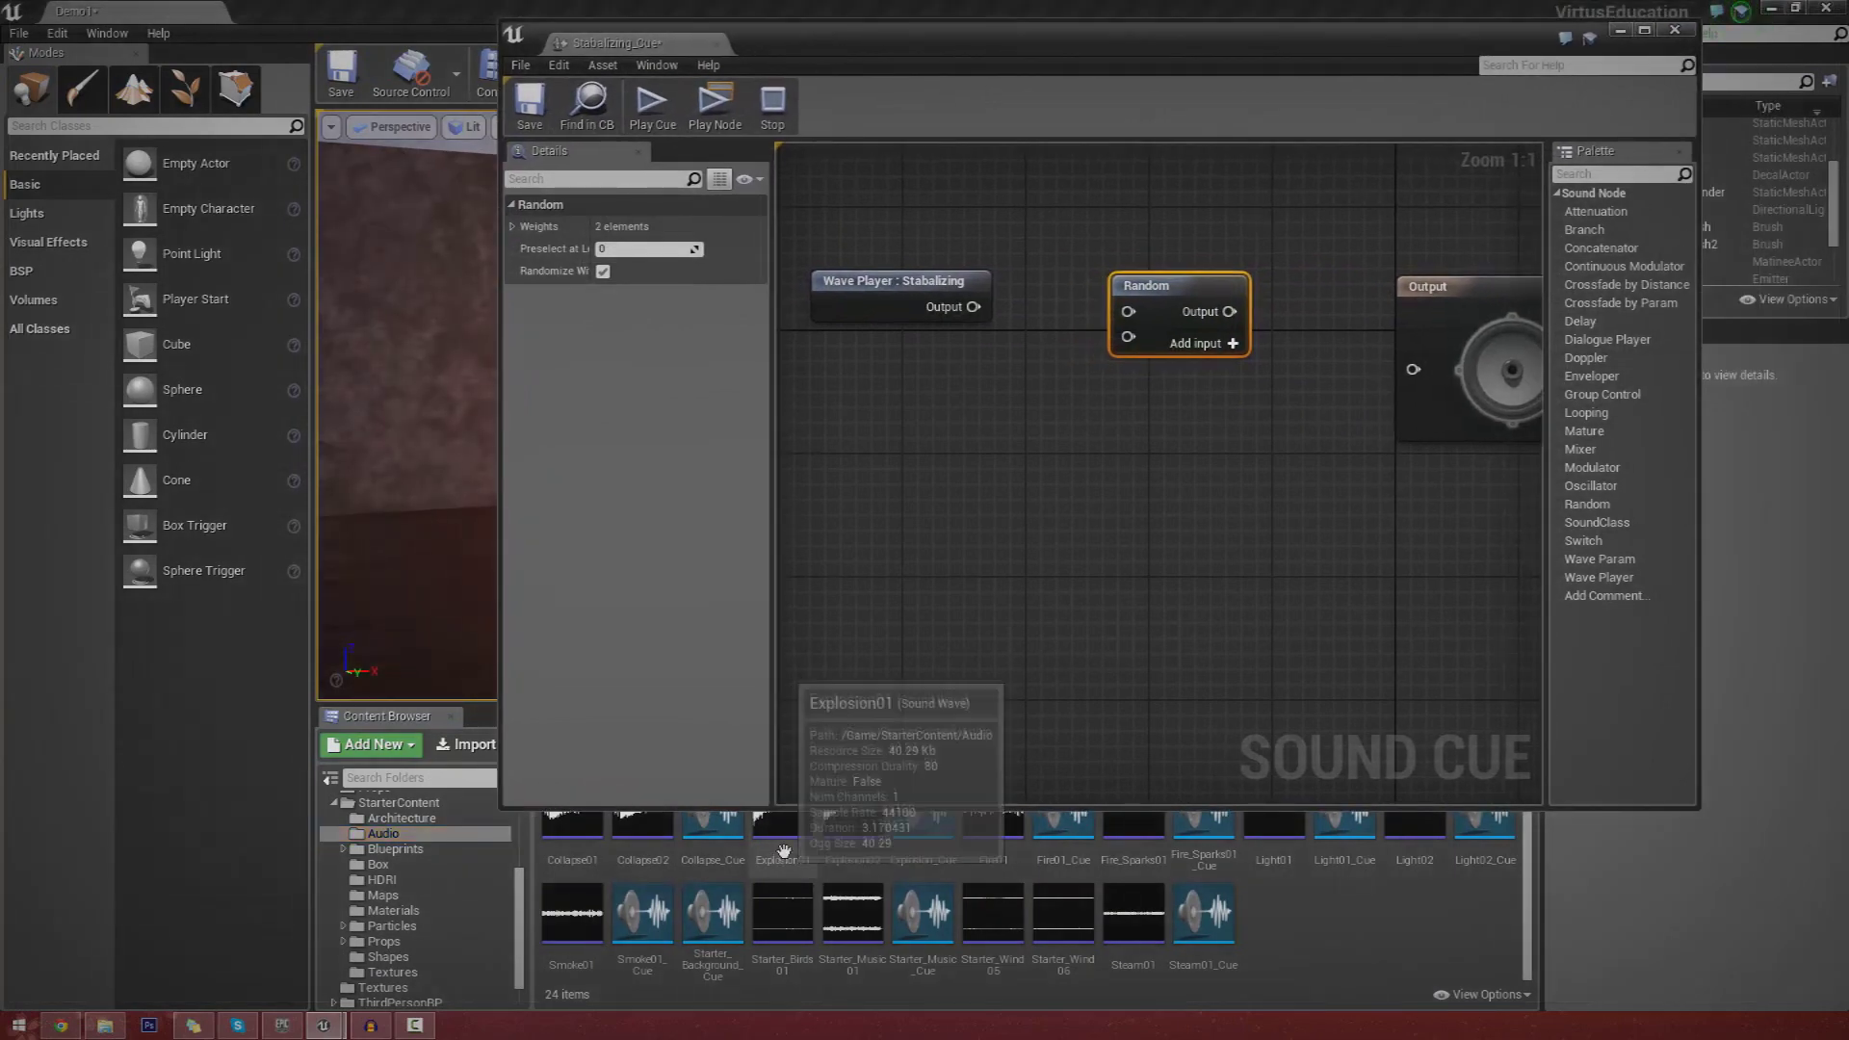
left_click(846, 844, "ctrl")
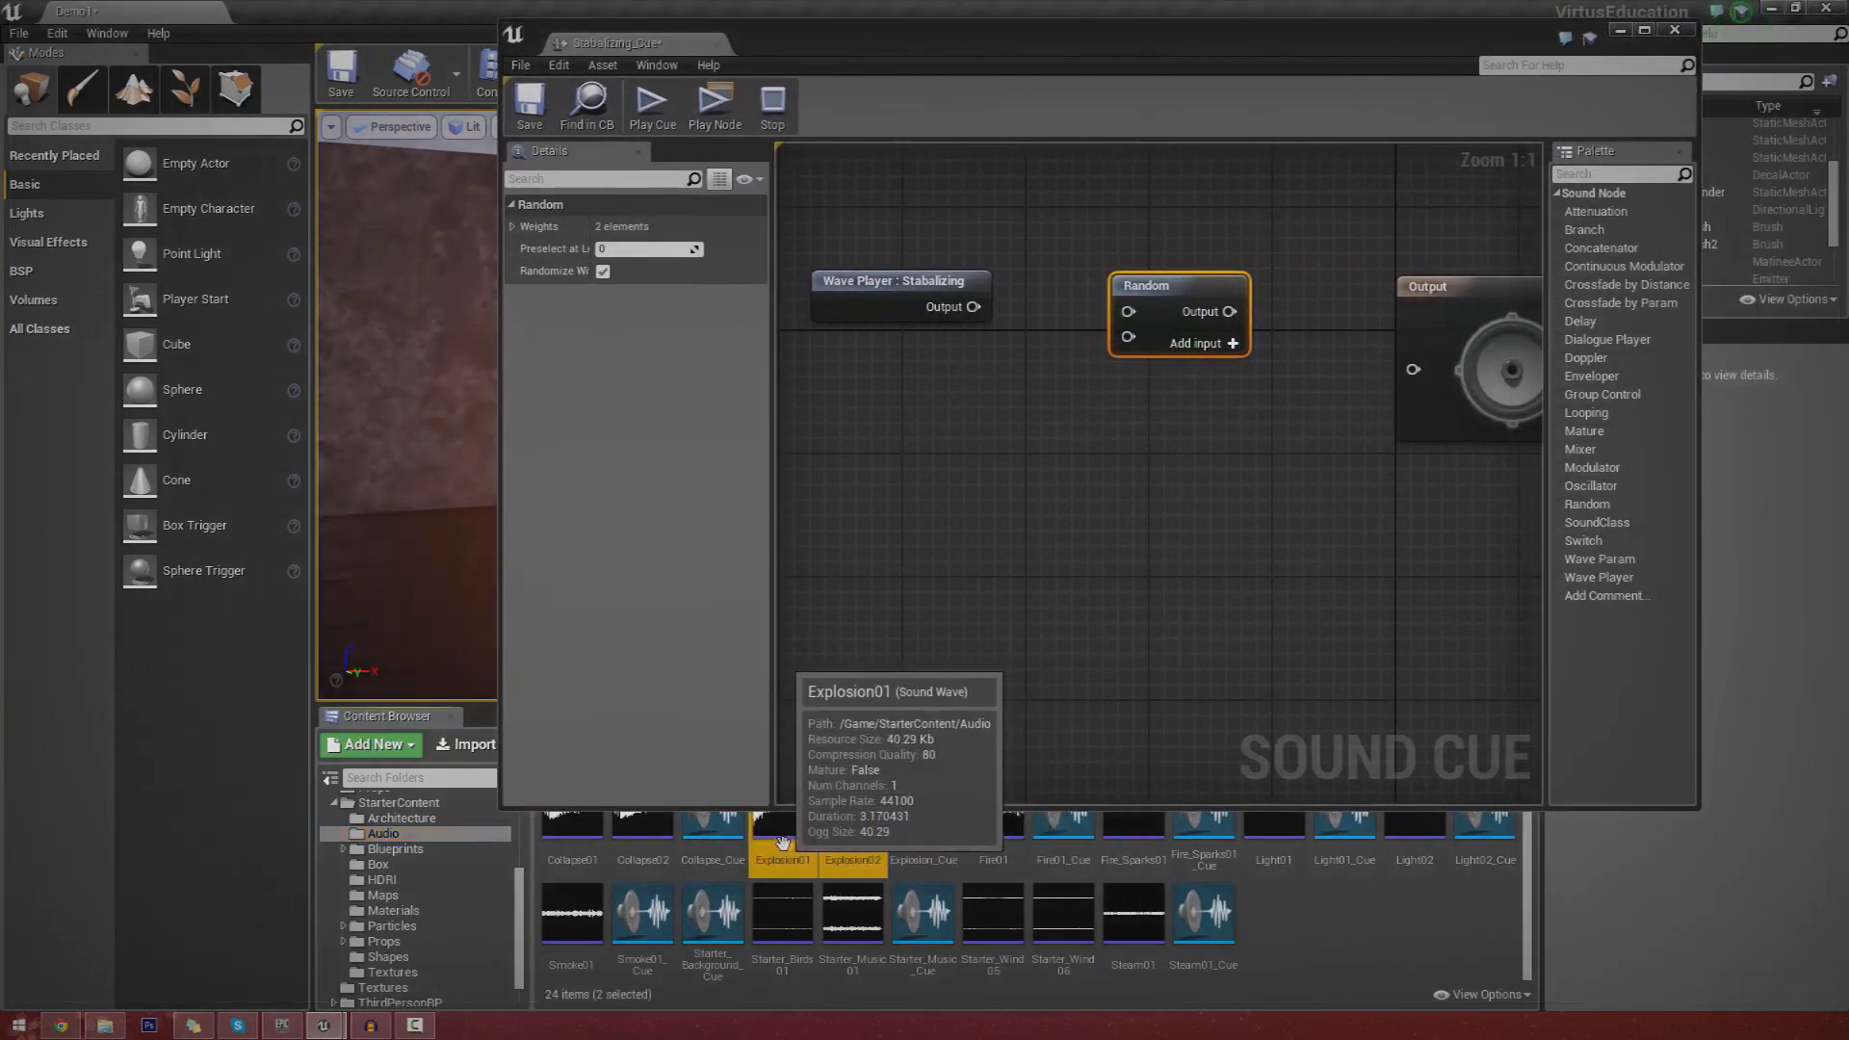
left_click_drag(790, 833, 942, 595)
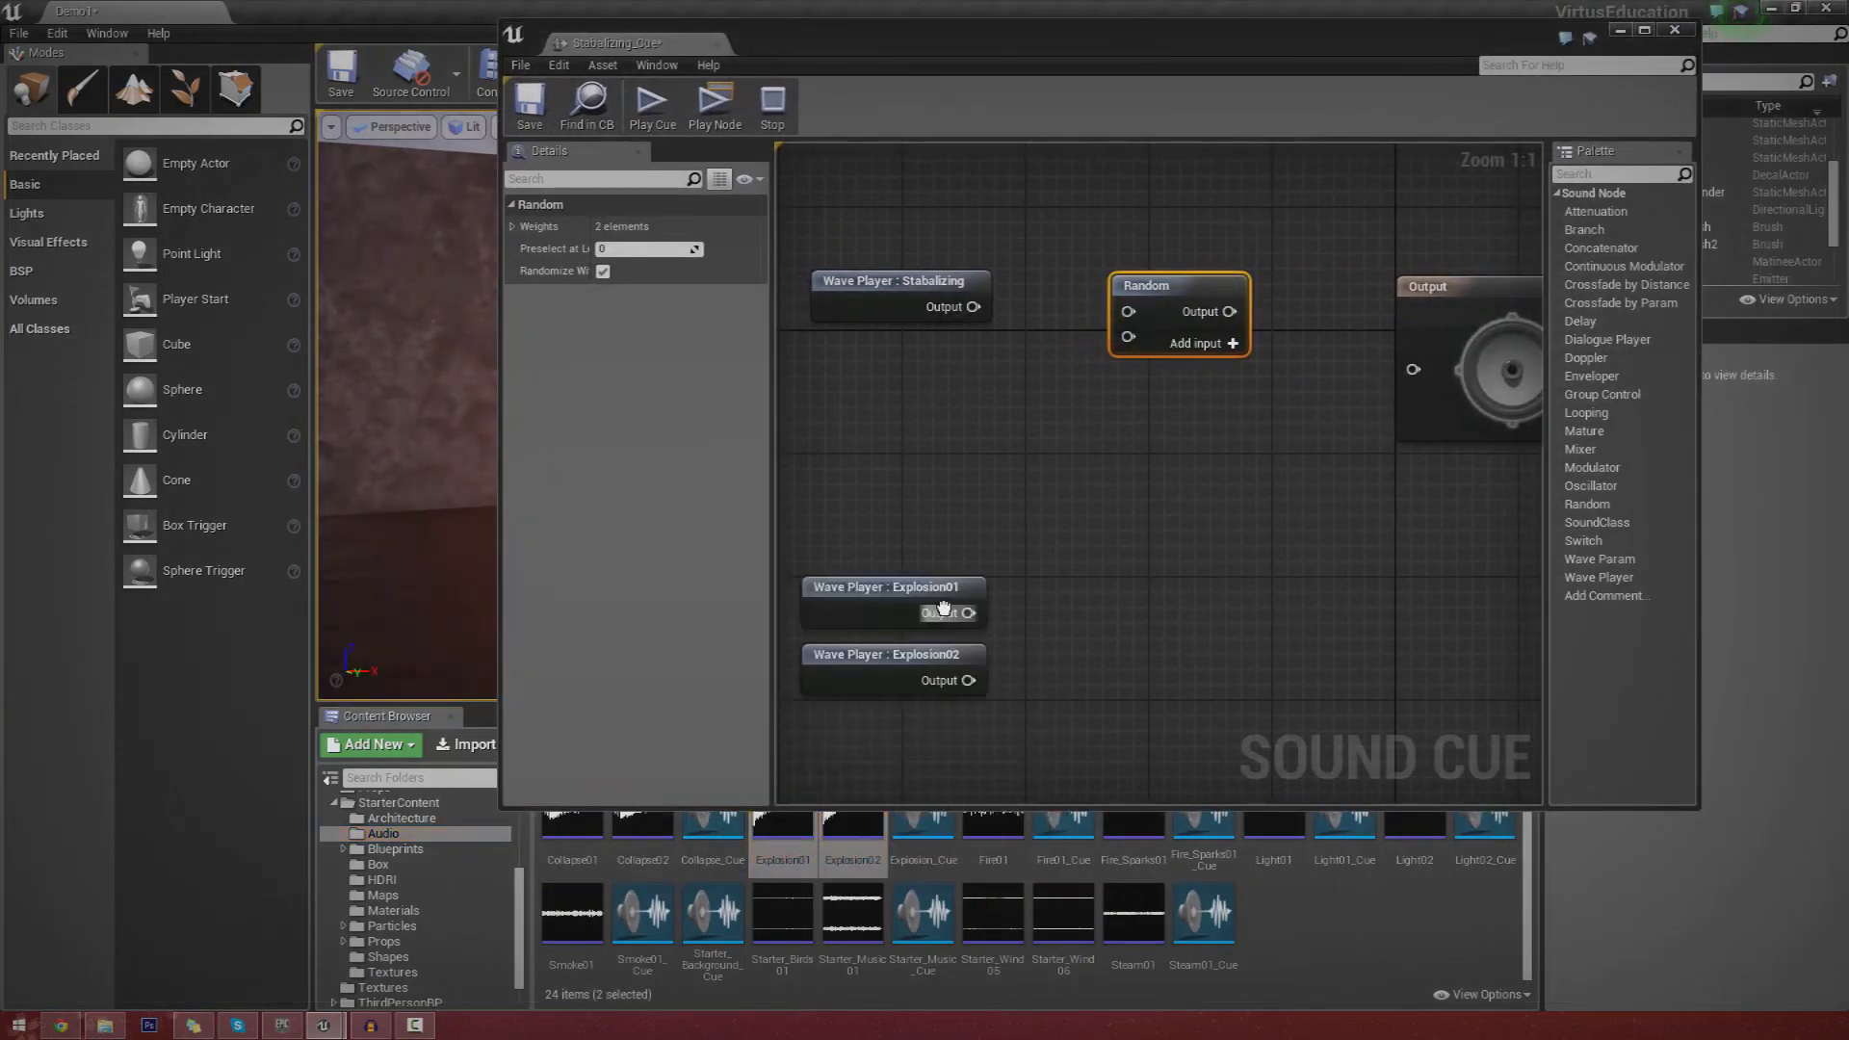
left_click(873, 668)
left_click(885, 618, "ctrl")
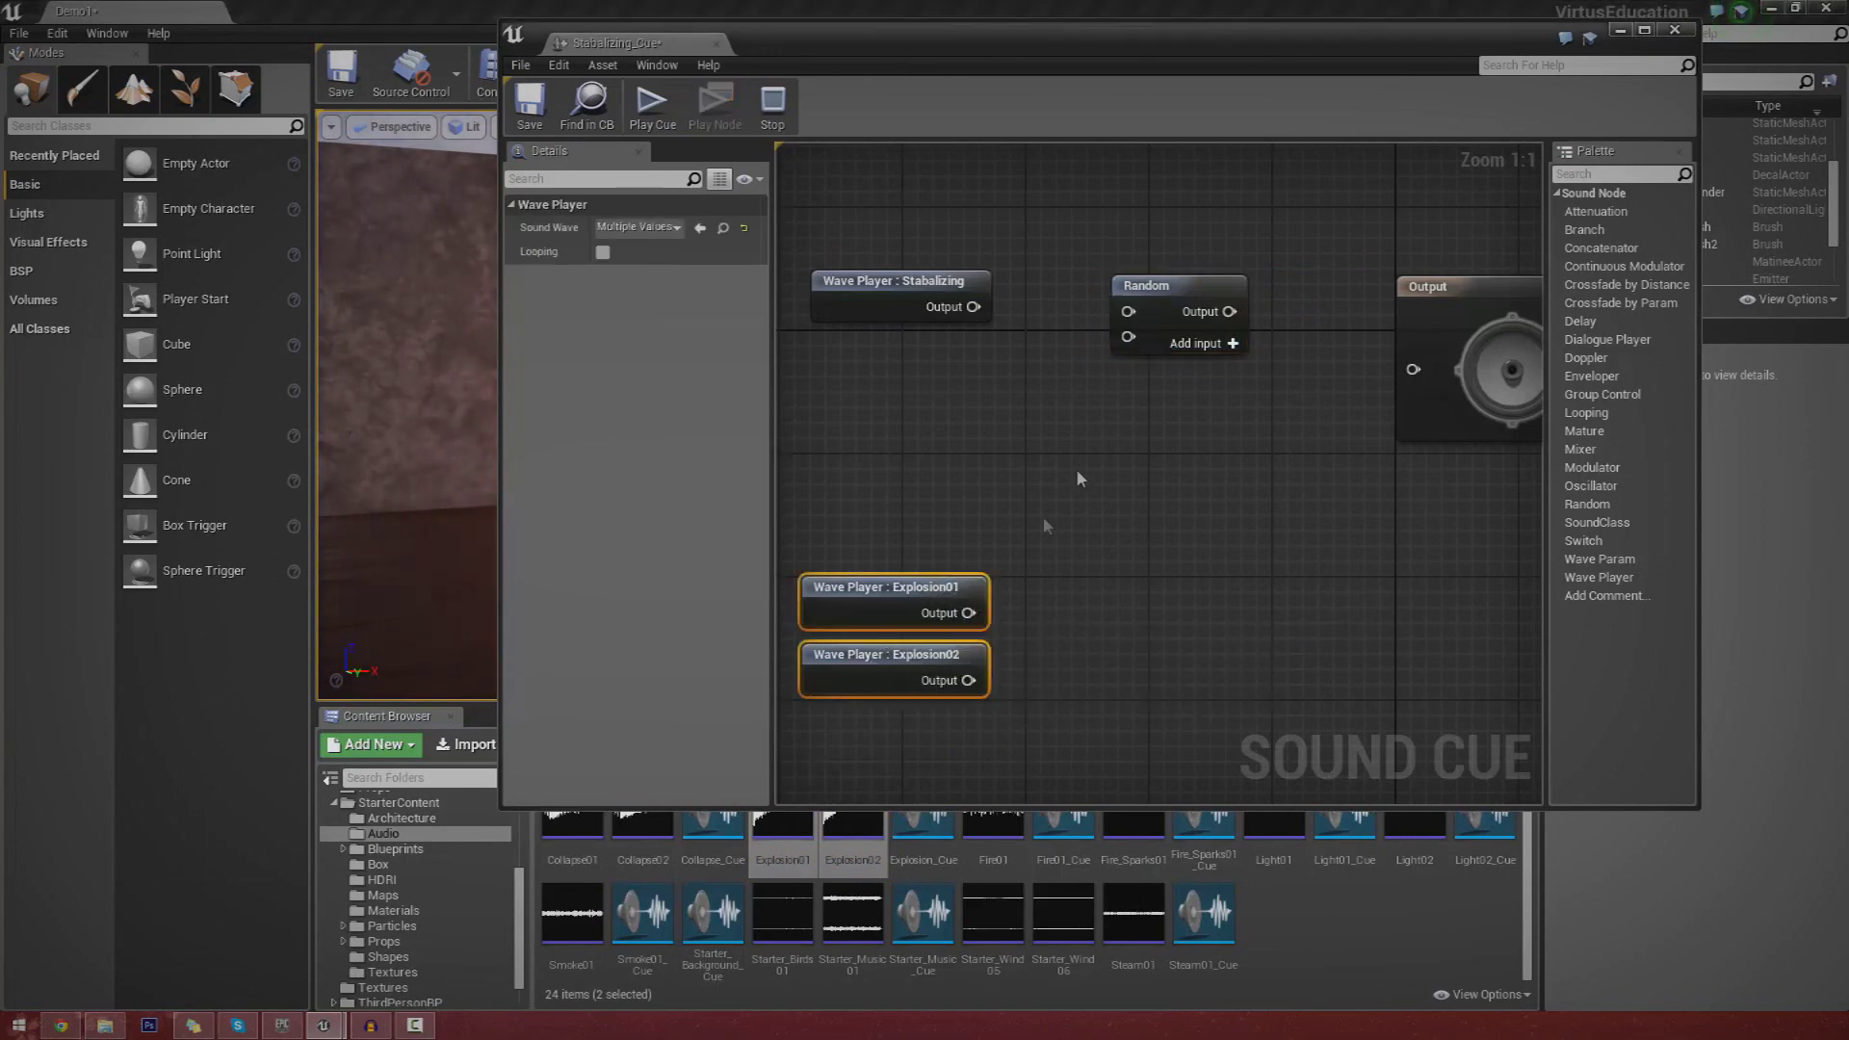
Connect the Explosion01 and Explosion02 outputs to the Random node's two inputs, and Random's output to the Output node.
left_click(1048, 612)
left_click_drag(967, 612, 1128, 311)
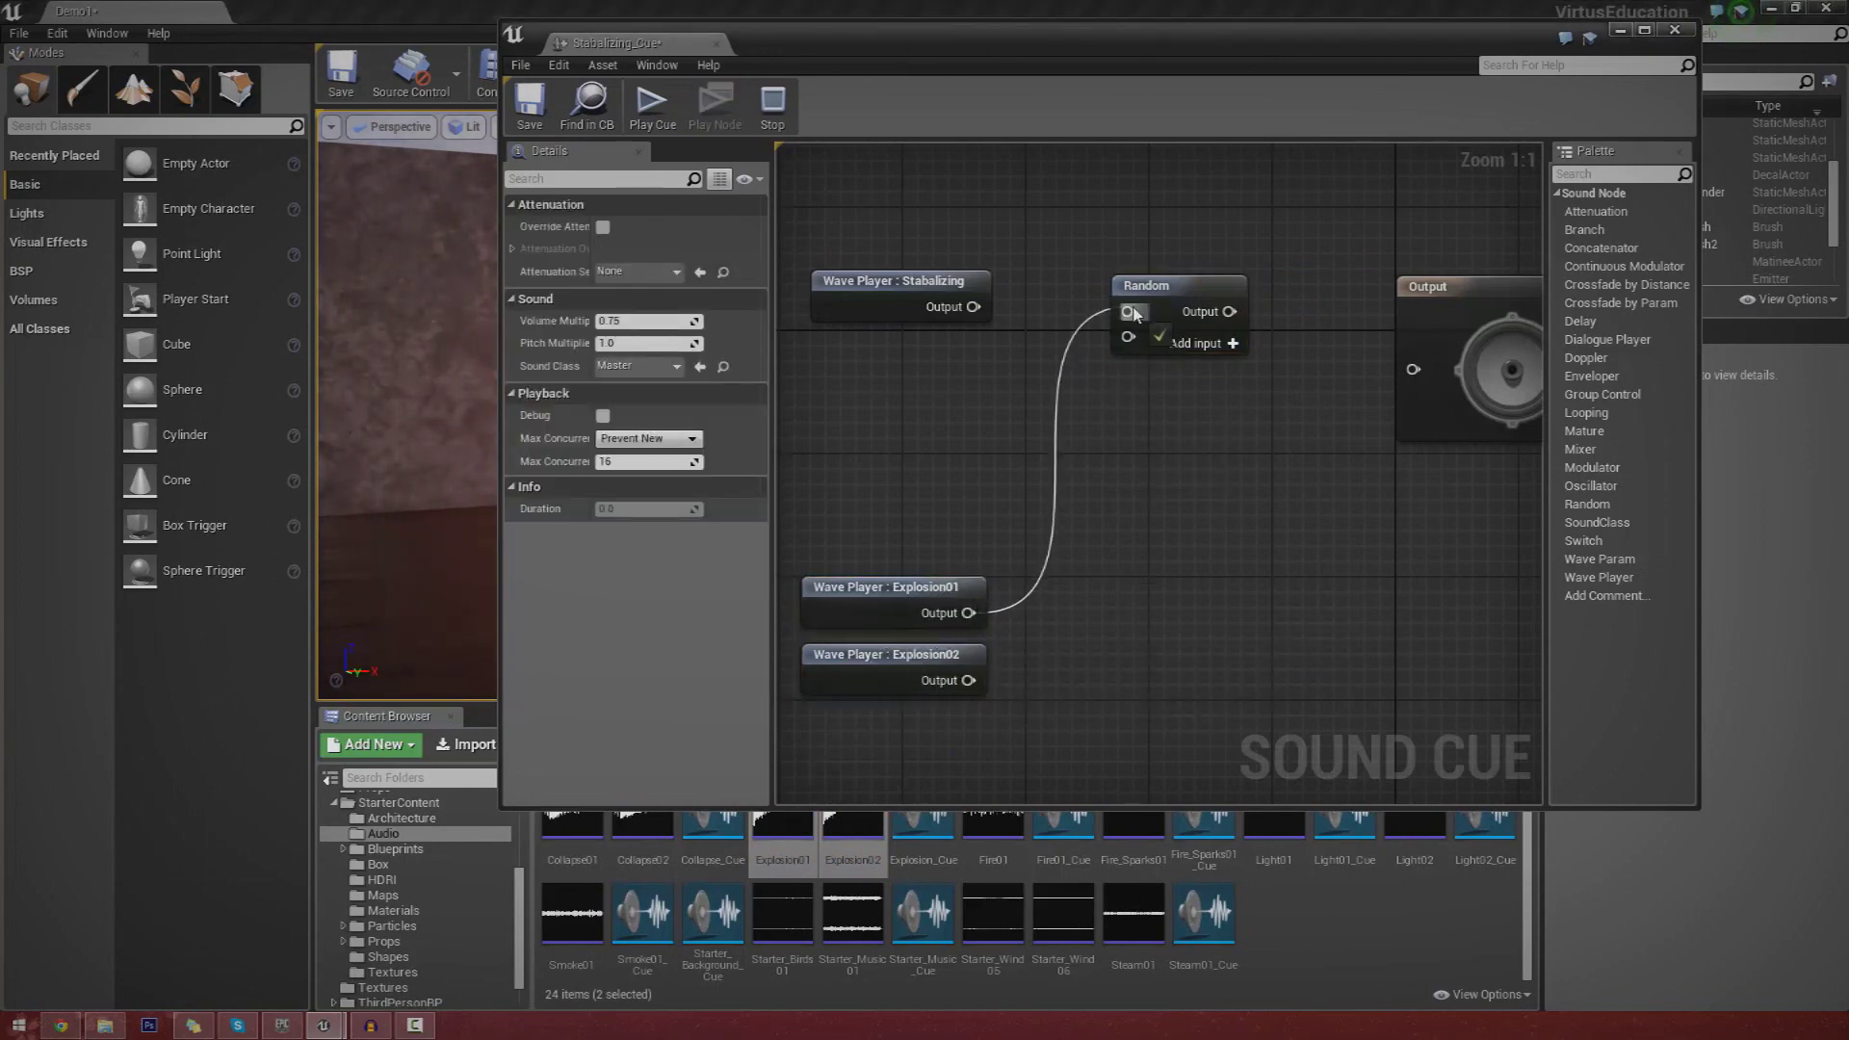
left_click_drag(968, 681, 1128, 337)
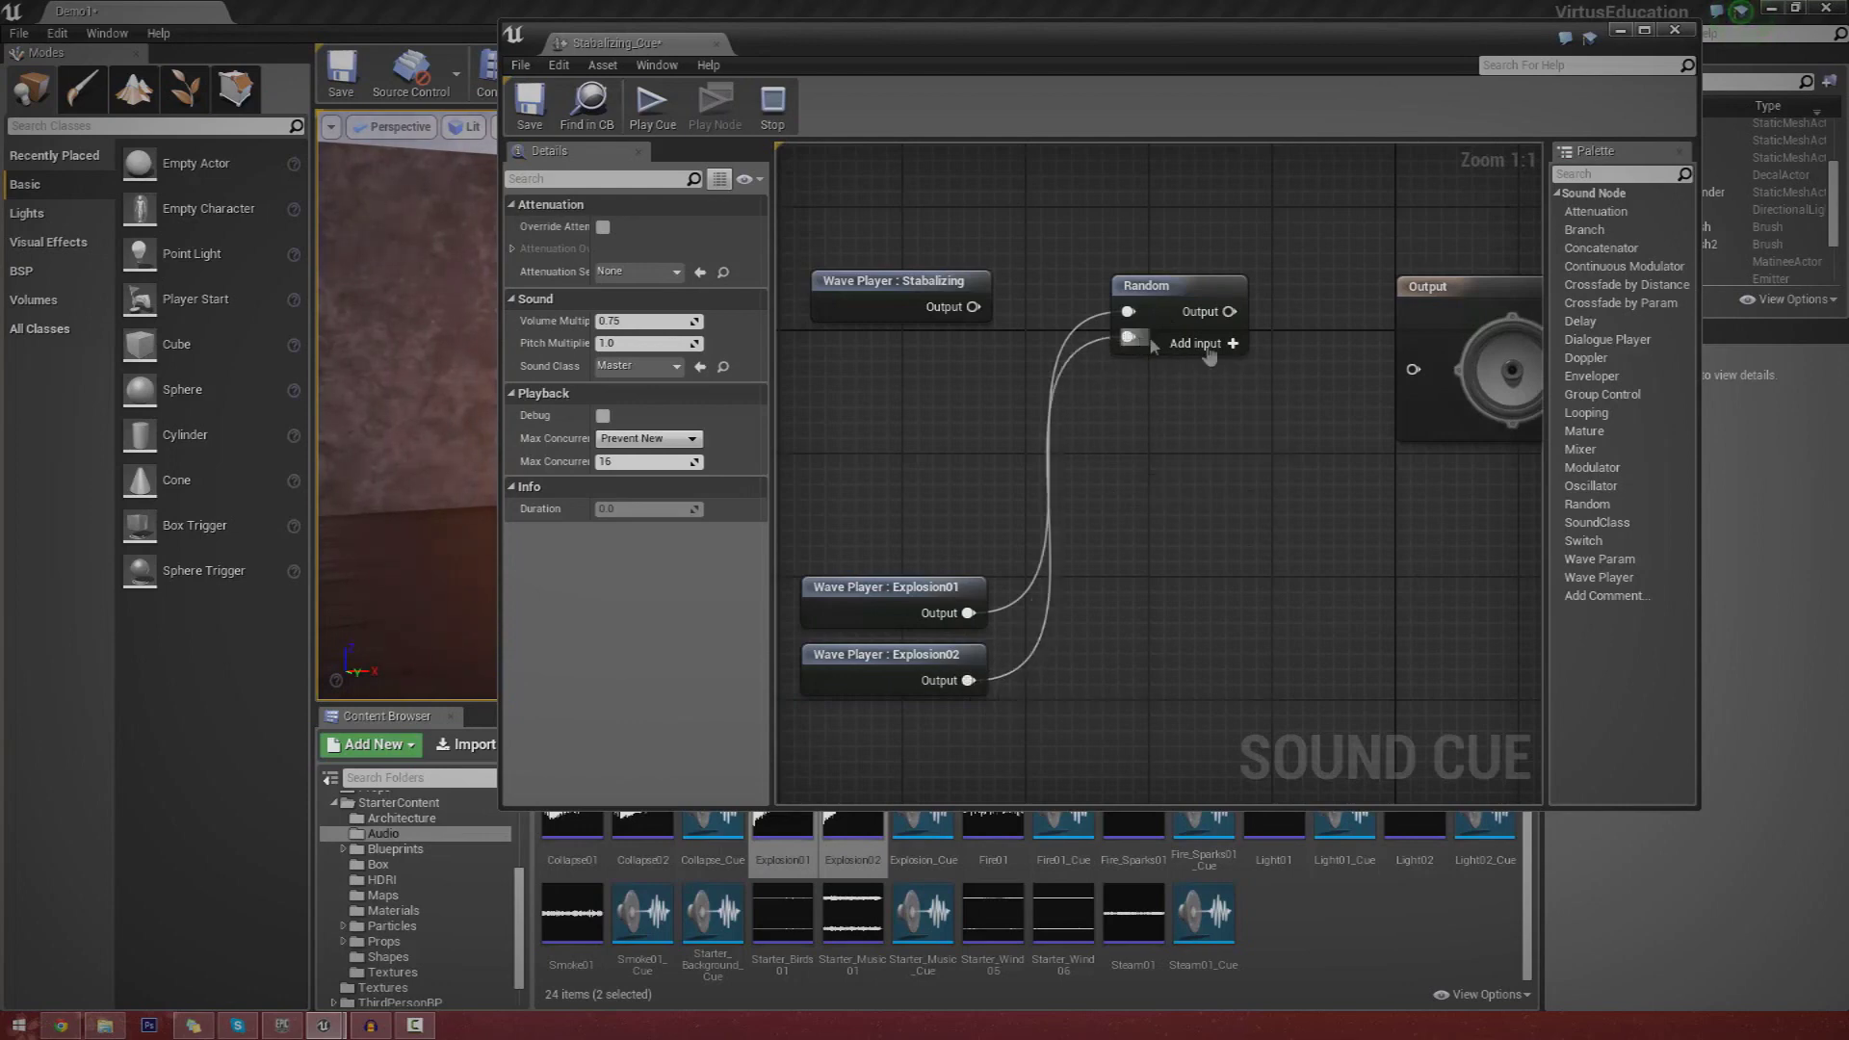
left_click_drag(1408, 381, 1382, 374)
Play the sound cue repeatedly to observe which explosion the Random node picks each time.
left_click(661, 116)
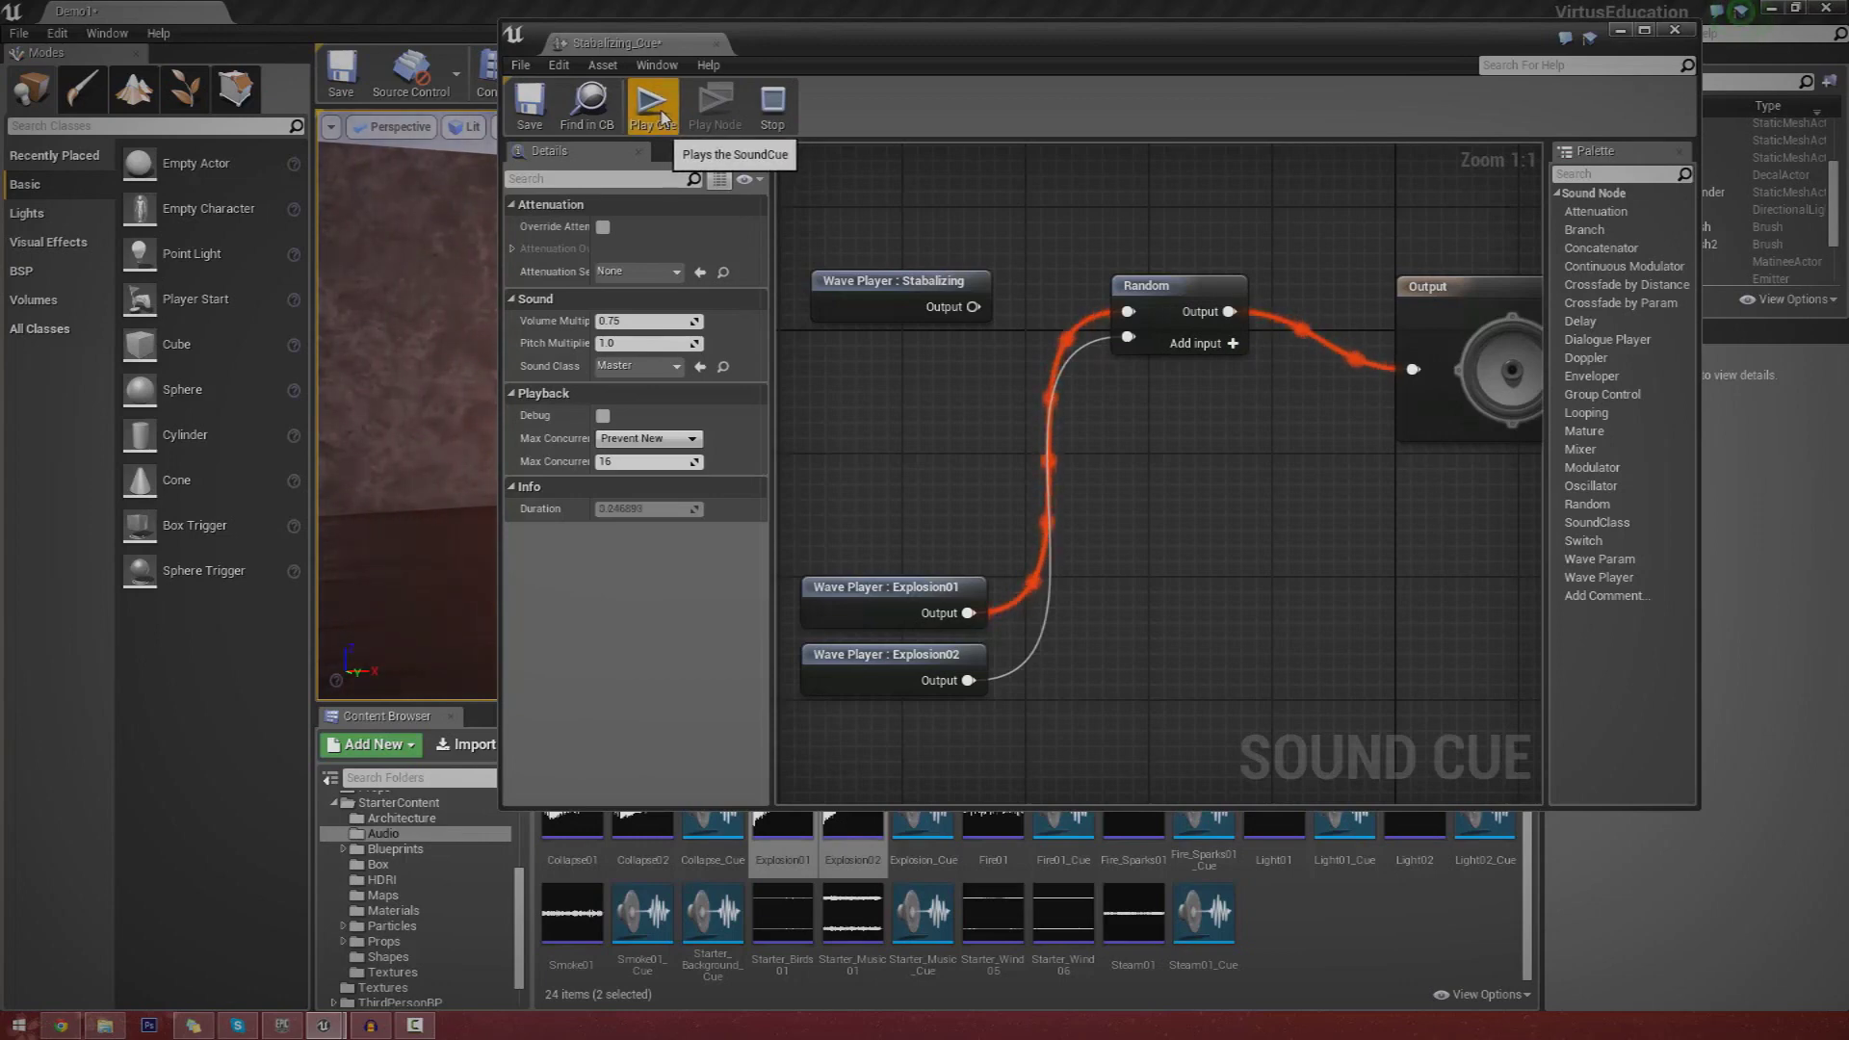
left_click(660, 117)
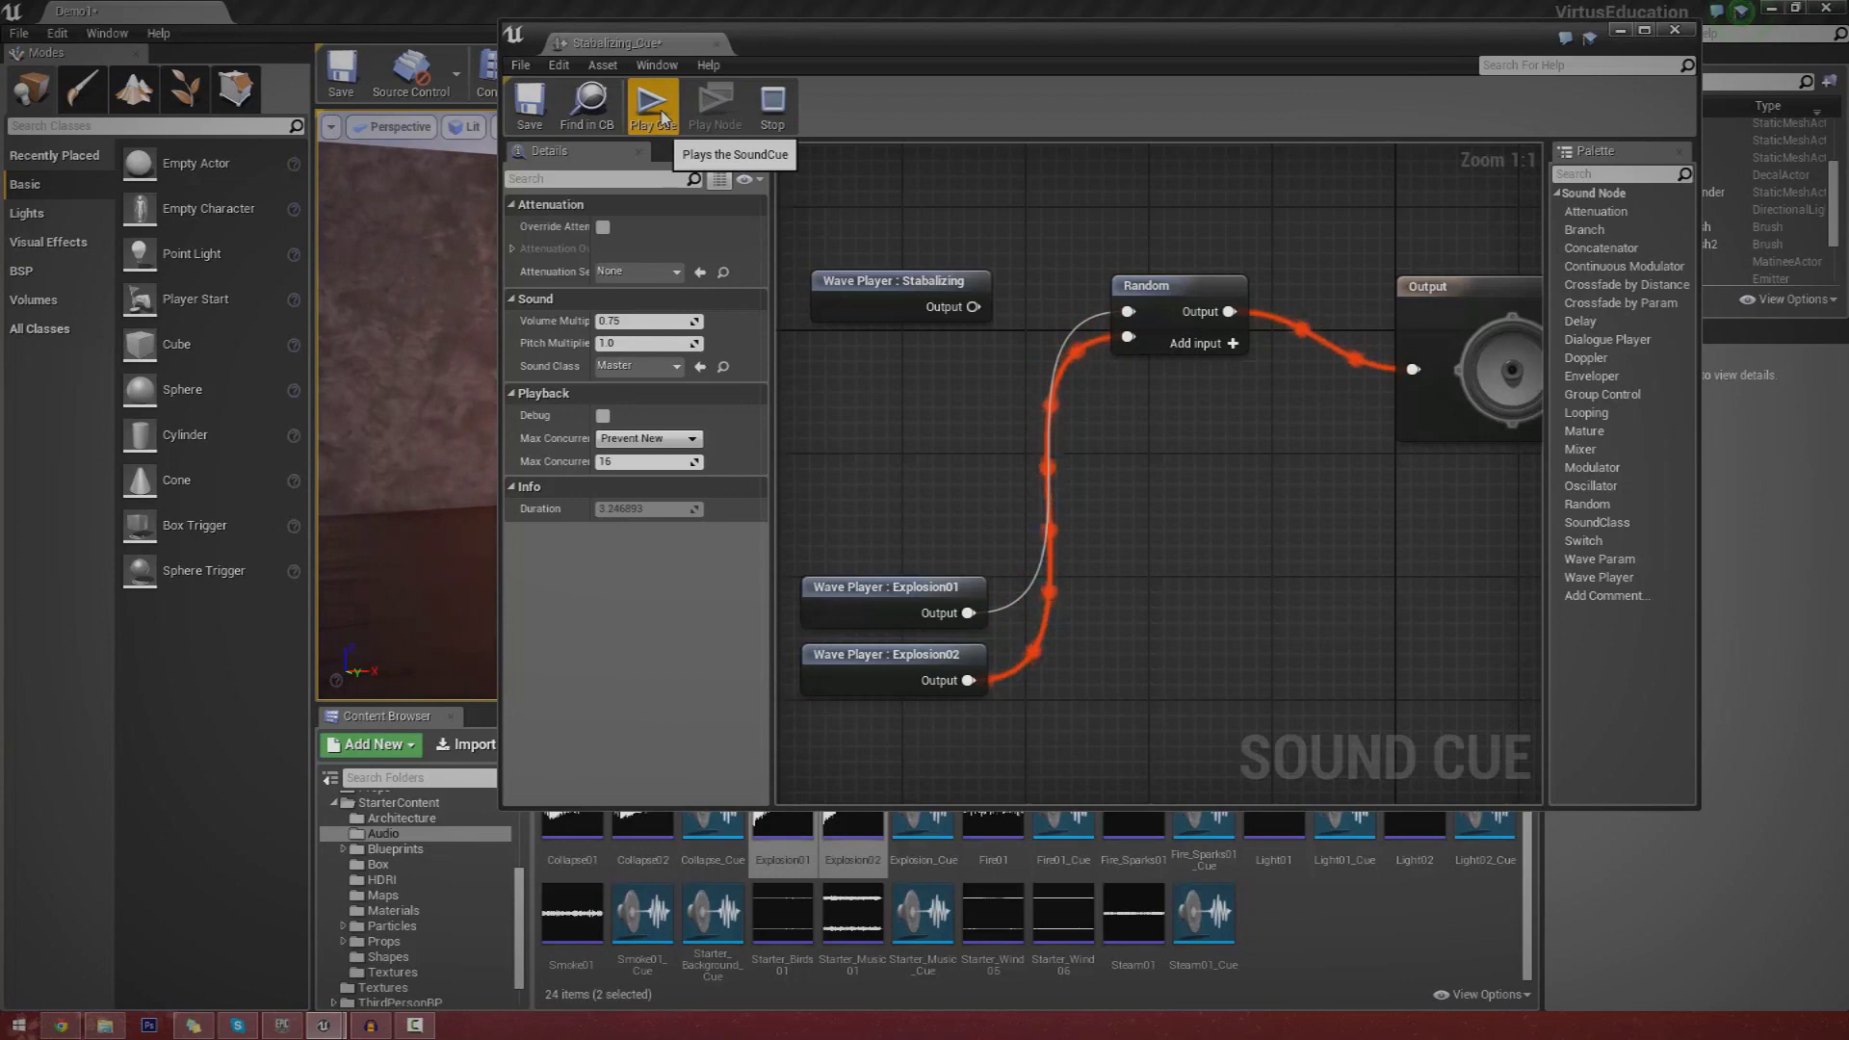
left_click(663, 123)
left_click(662, 123)
left_click(662, 123)
left_click(663, 123)
left_click(662, 124)
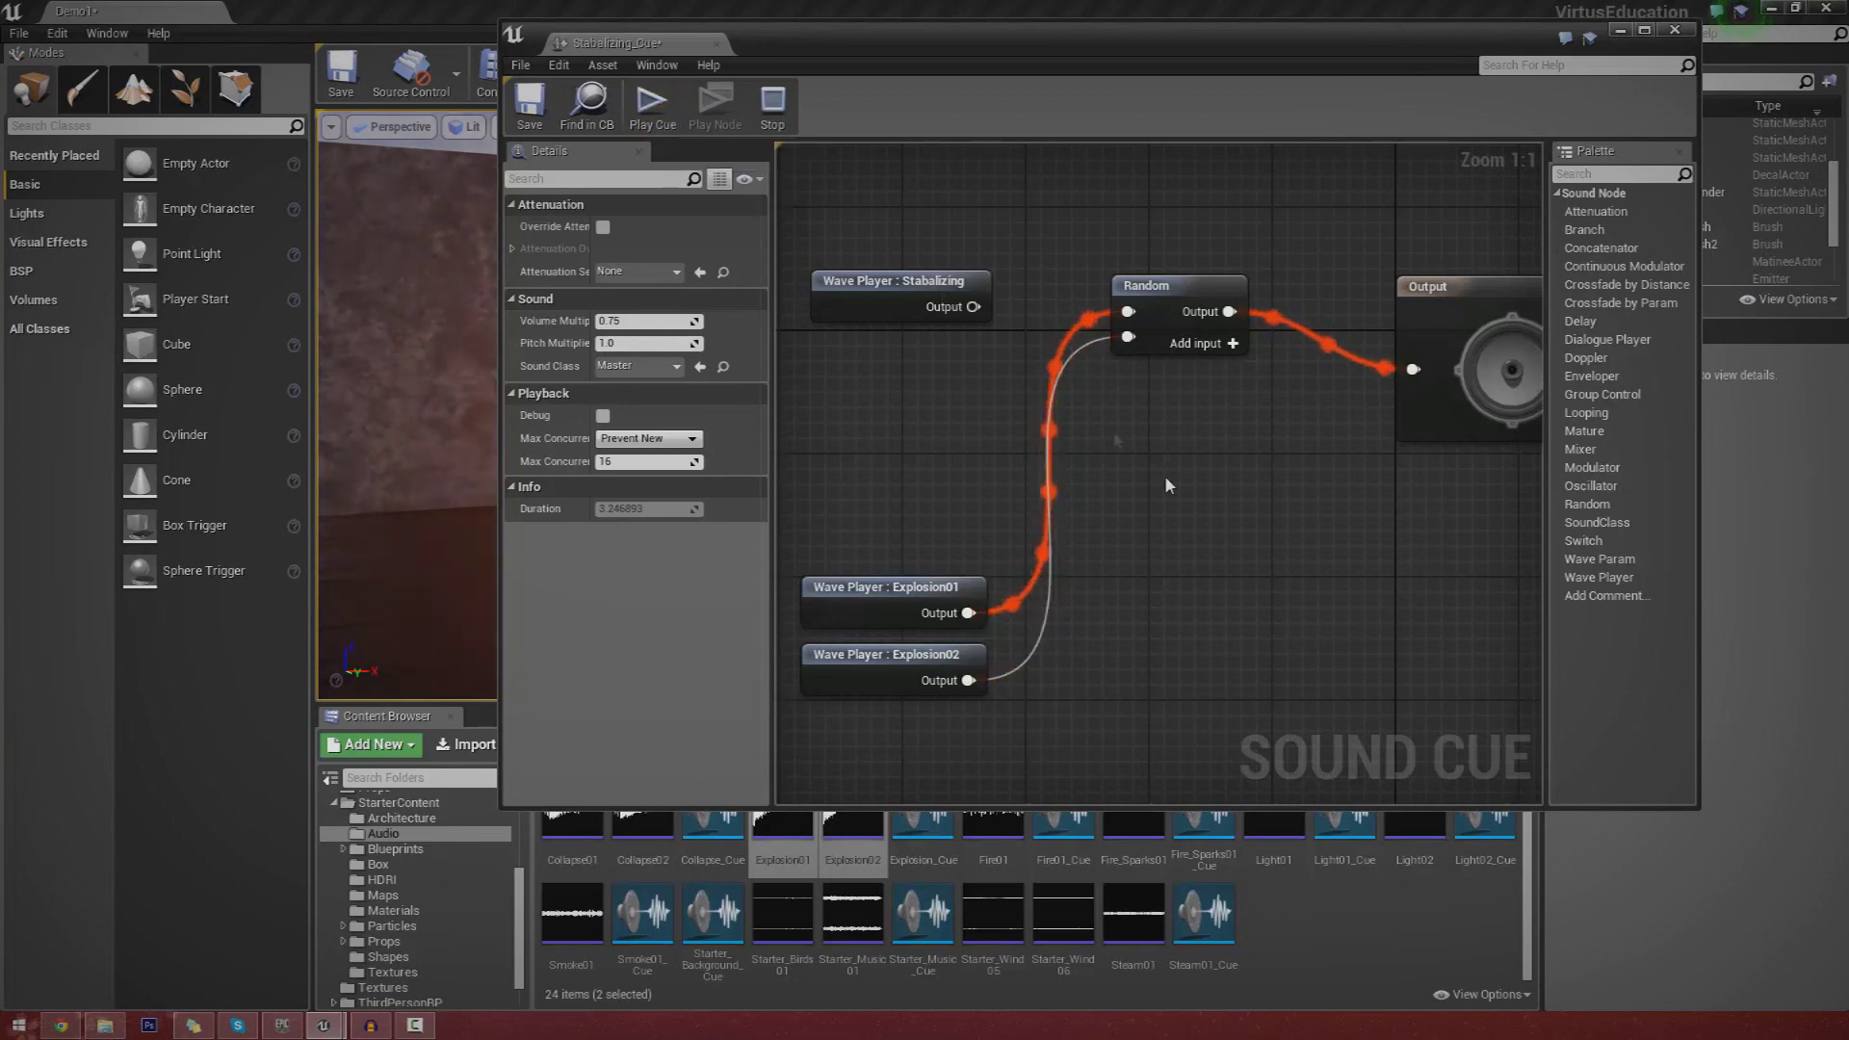
Set the Random node's weight 0 to 0.1 and preview the cue.
left_click(1162, 303)
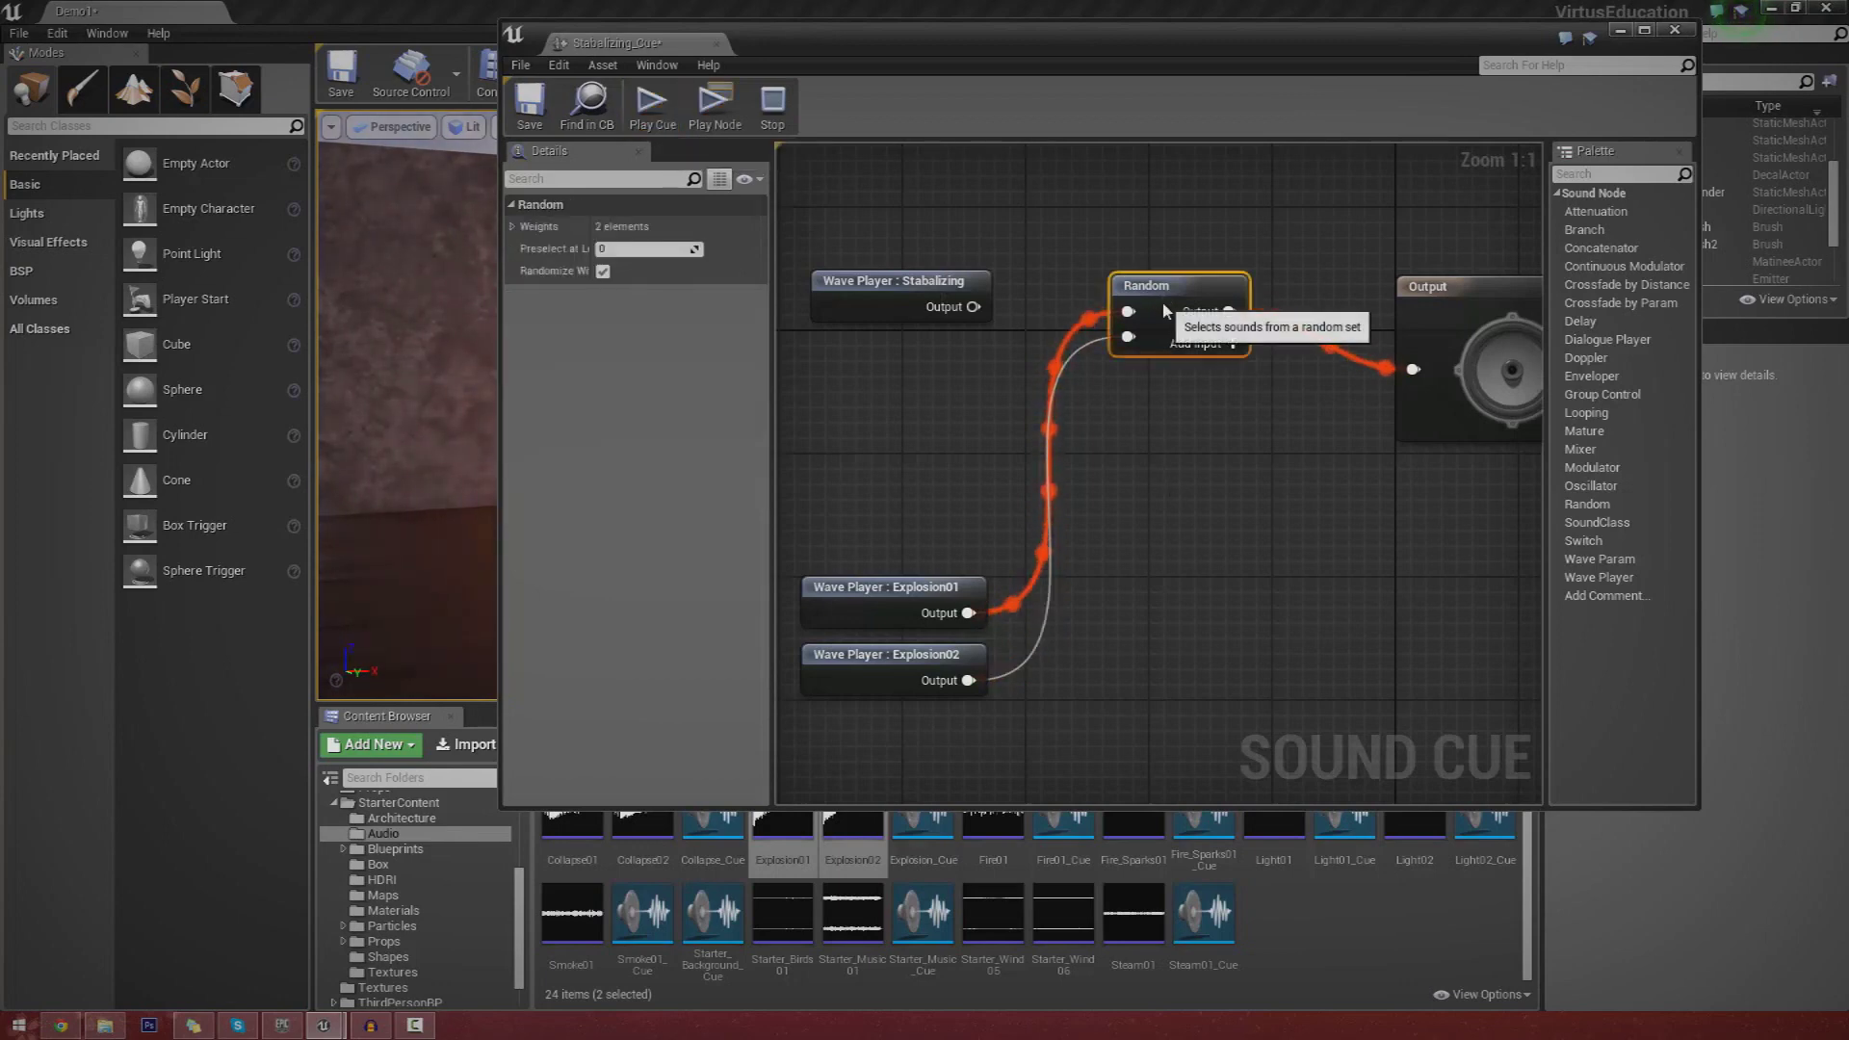
left_click(516, 227)
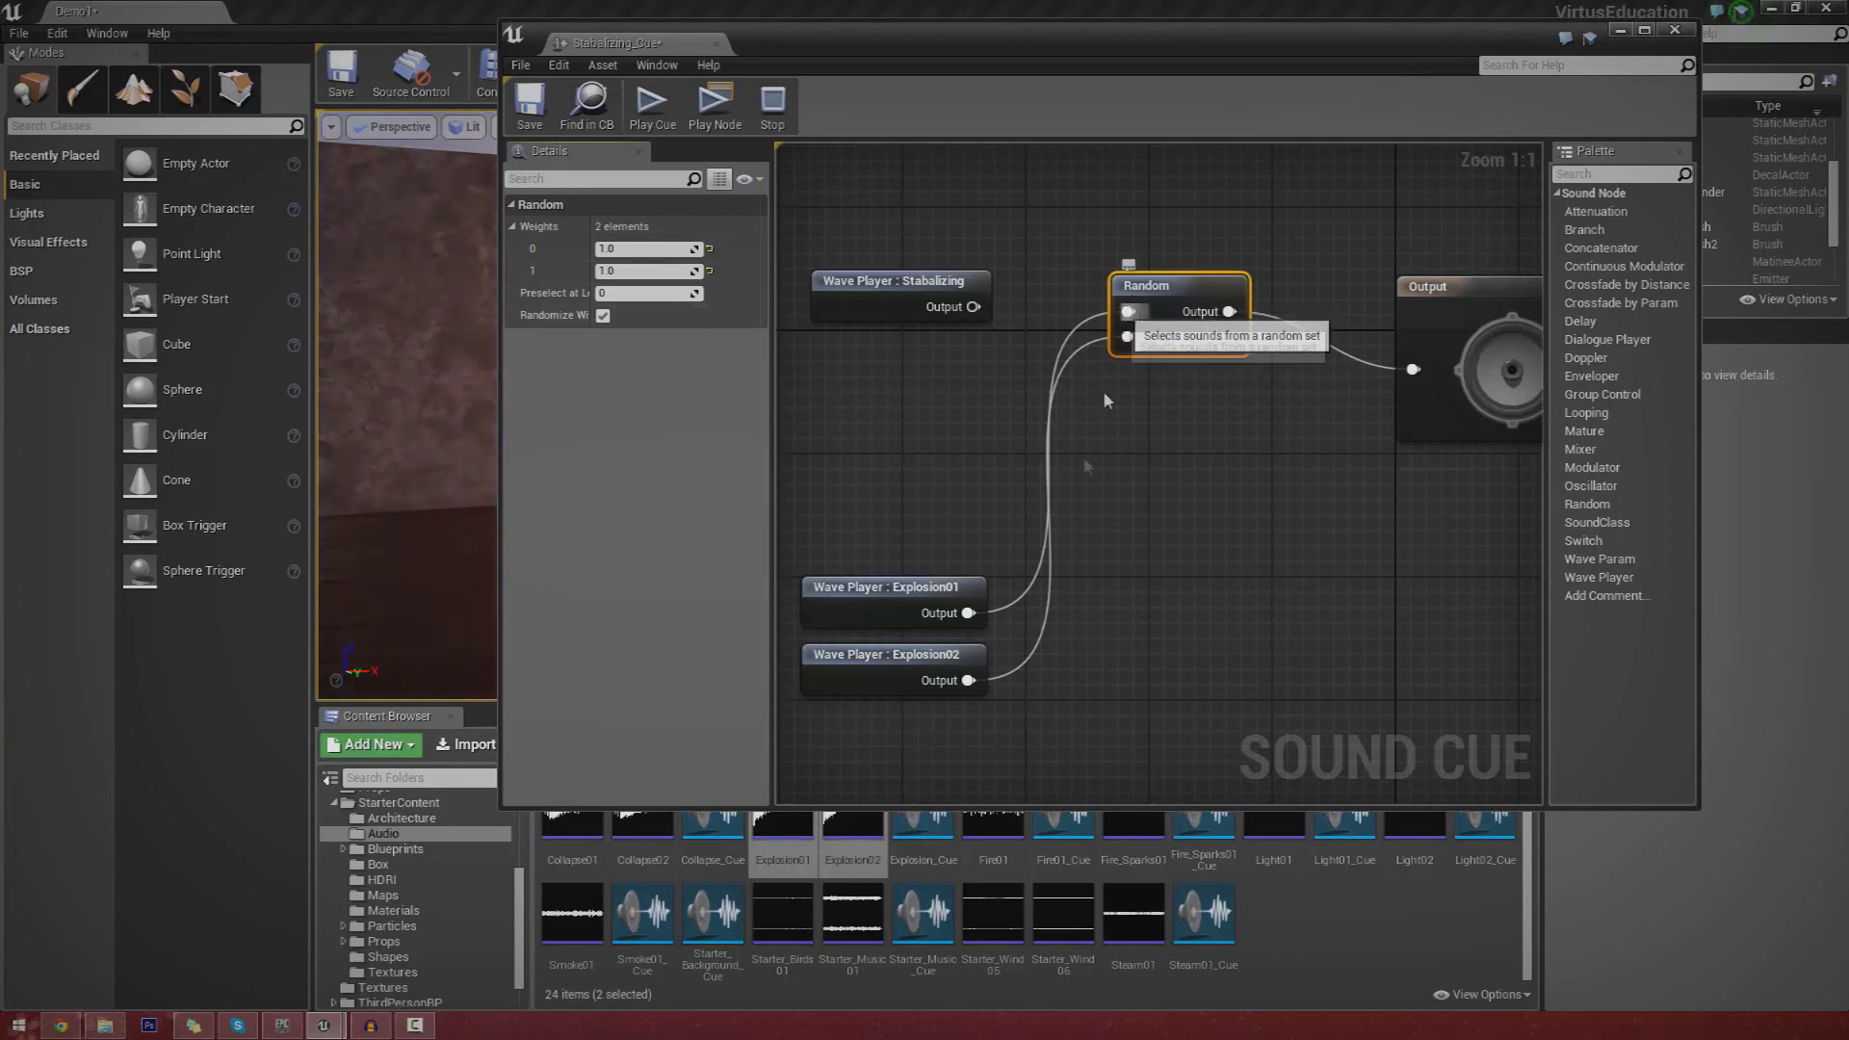
left_click(635, 271)
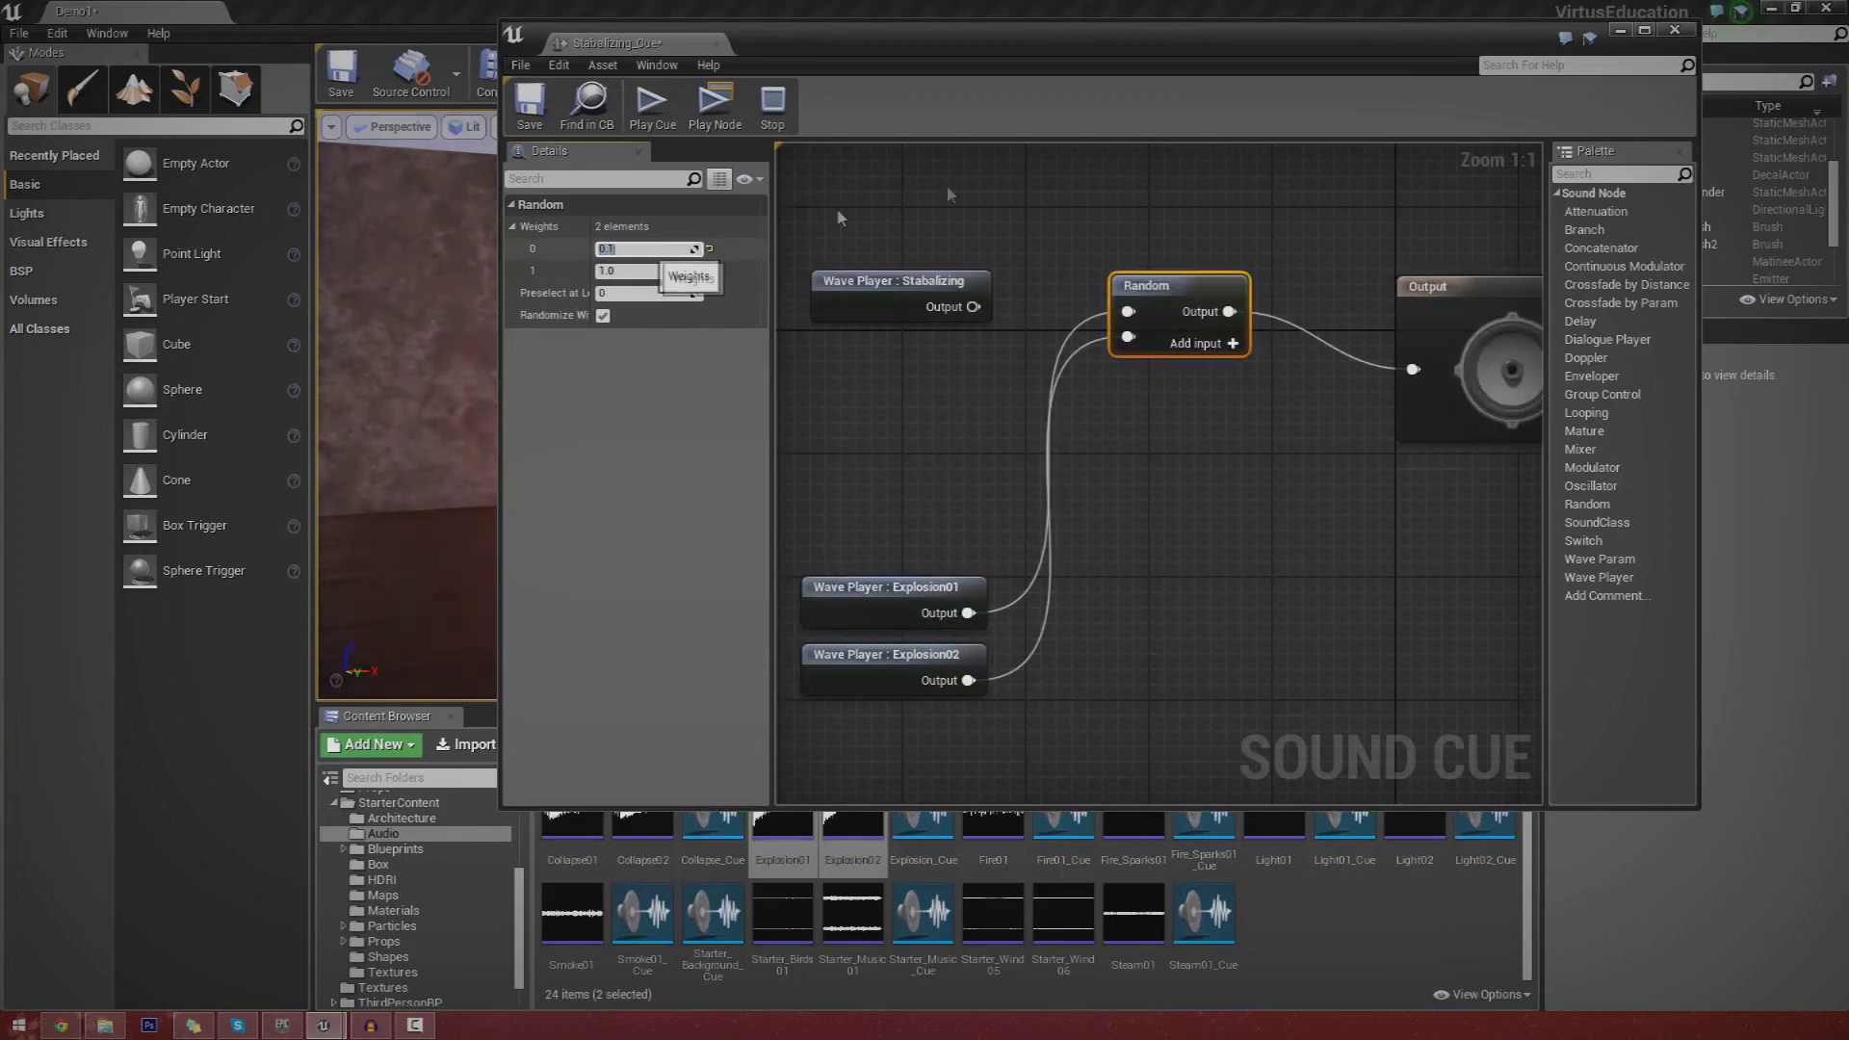
left_click(652, 123)
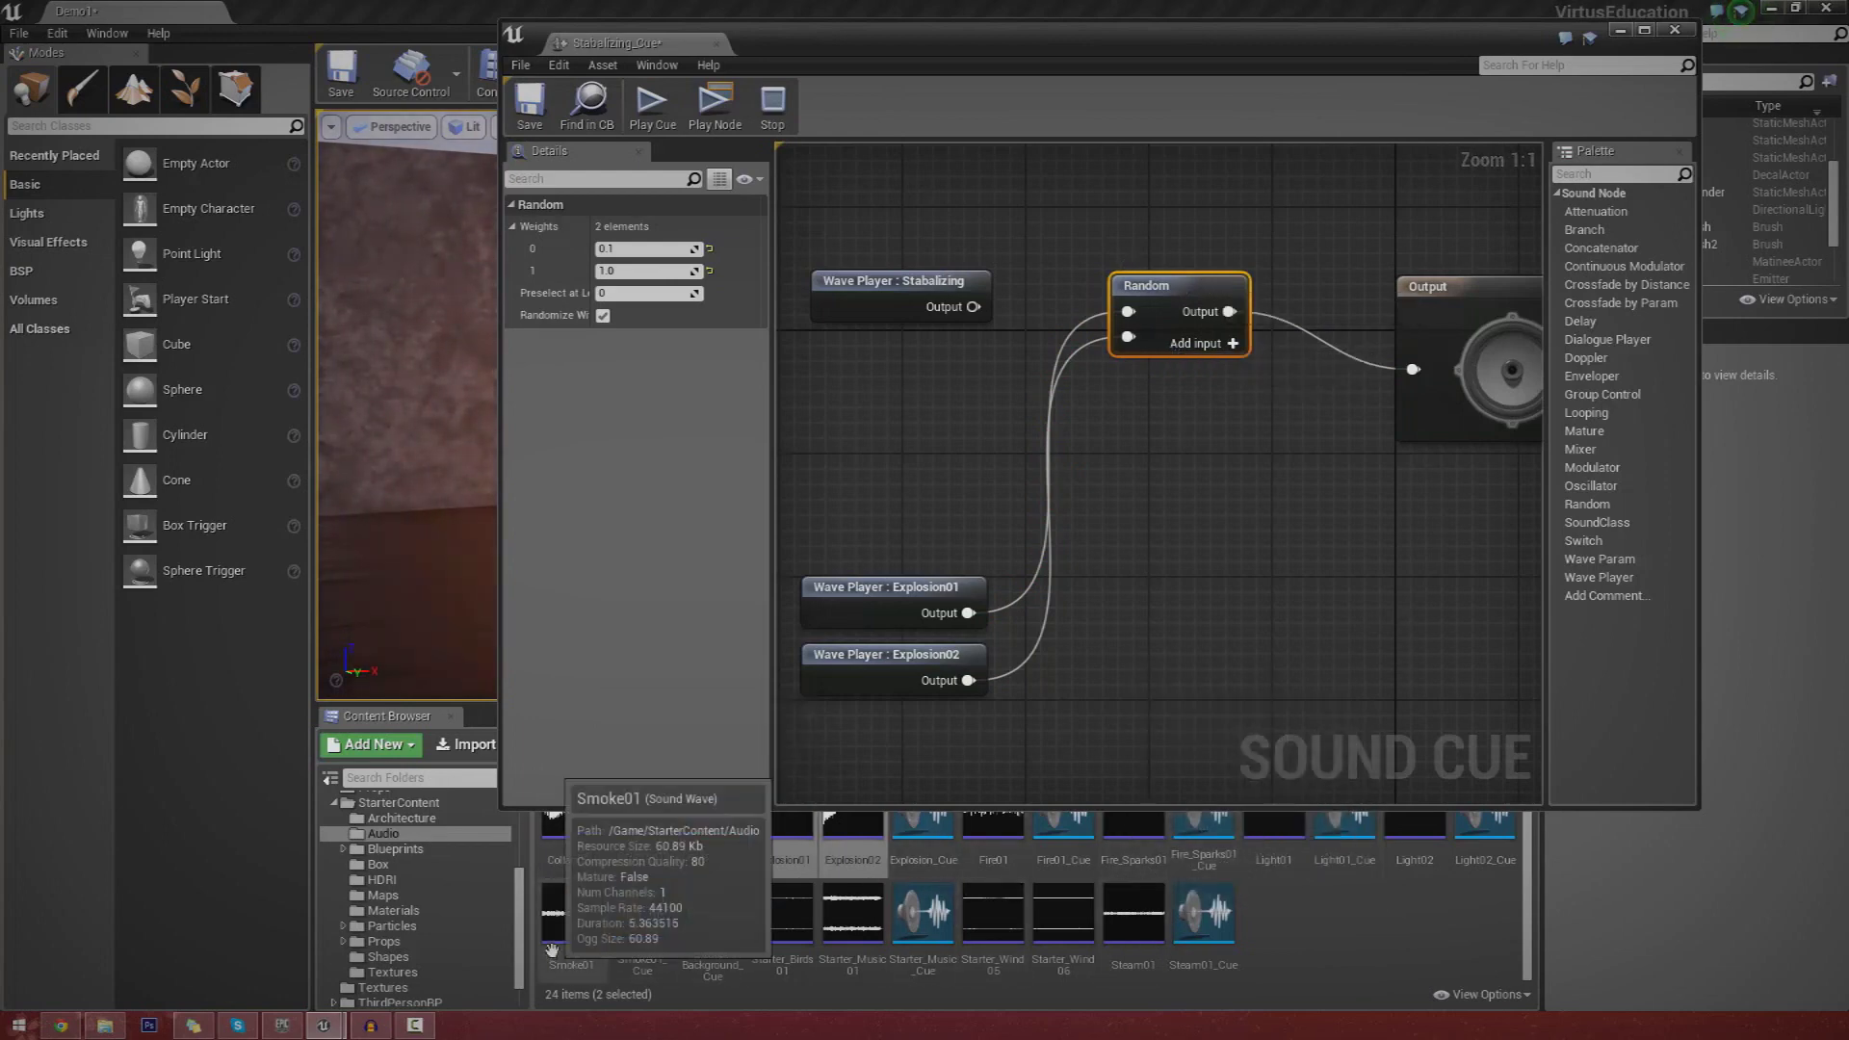
Add a Smoke01 Wave Player, connect it to a new third input on the Random node, and preview the cue.
left_click_drag(552, 950, 879, 657)
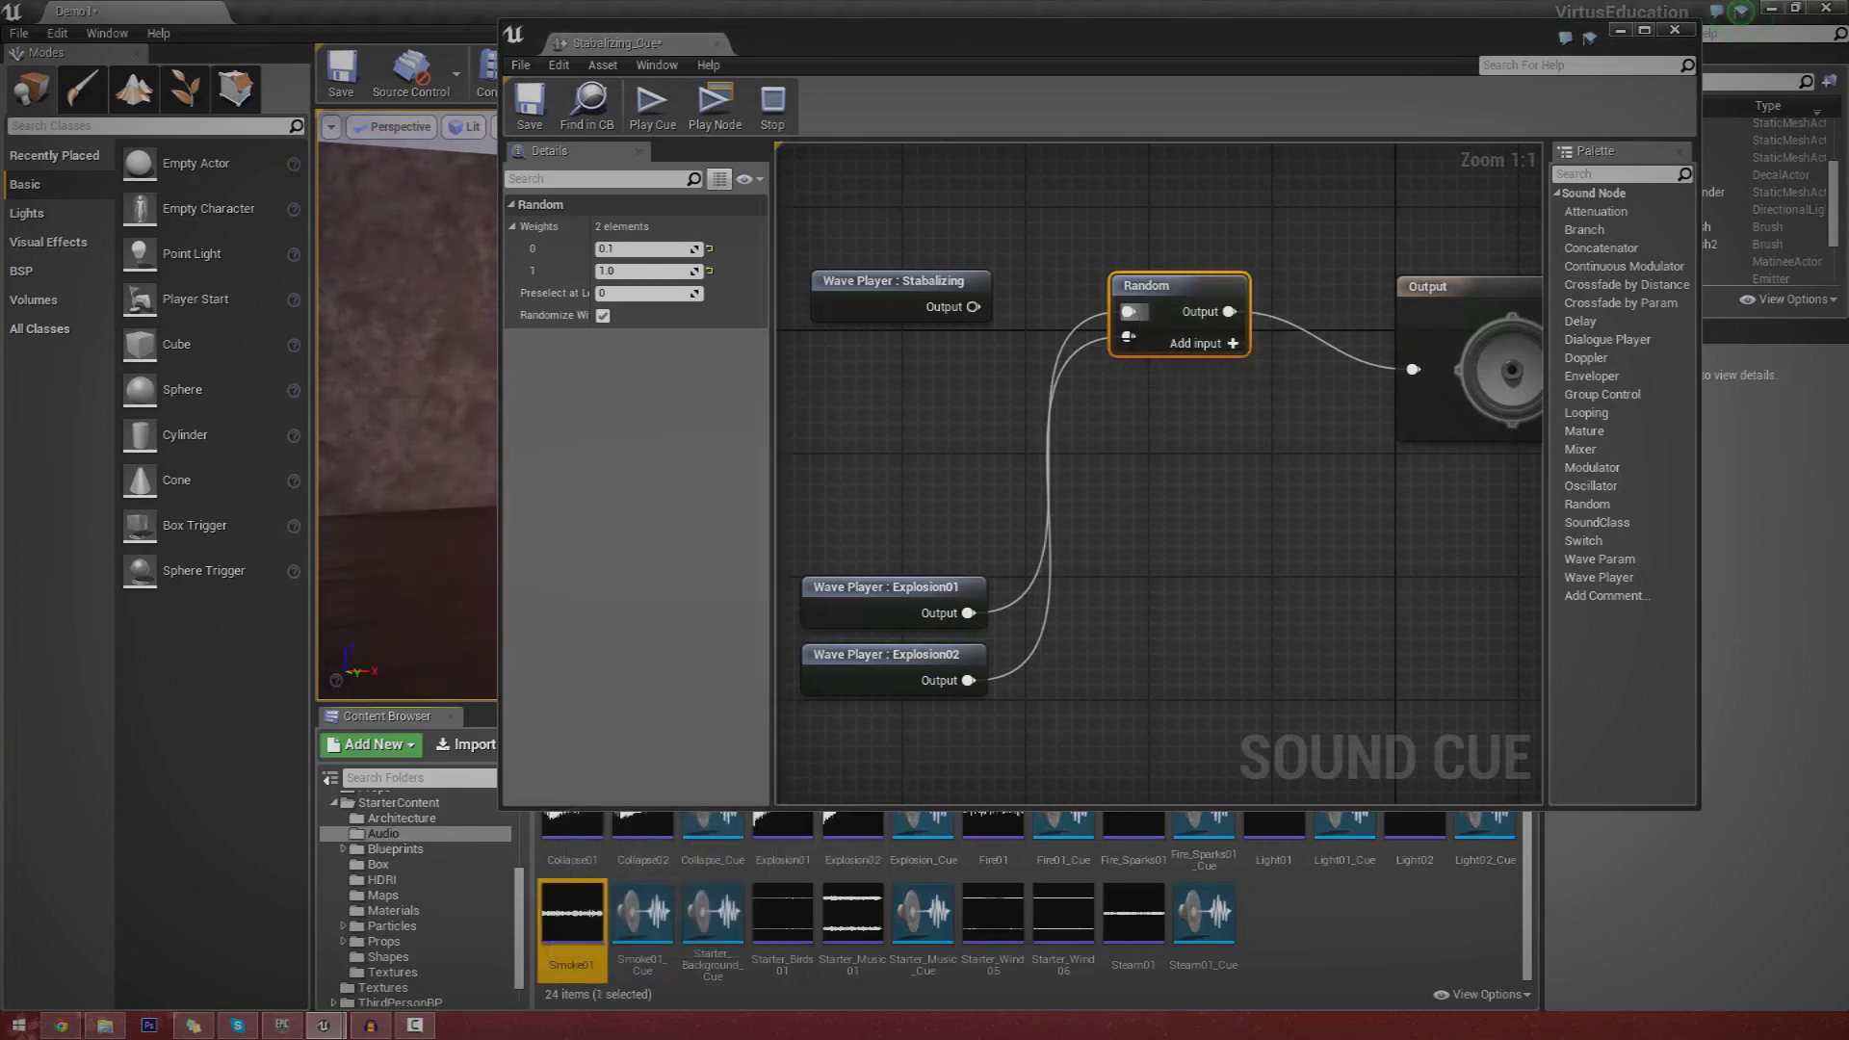
left_click_drag(572, 915, 1194, 525)
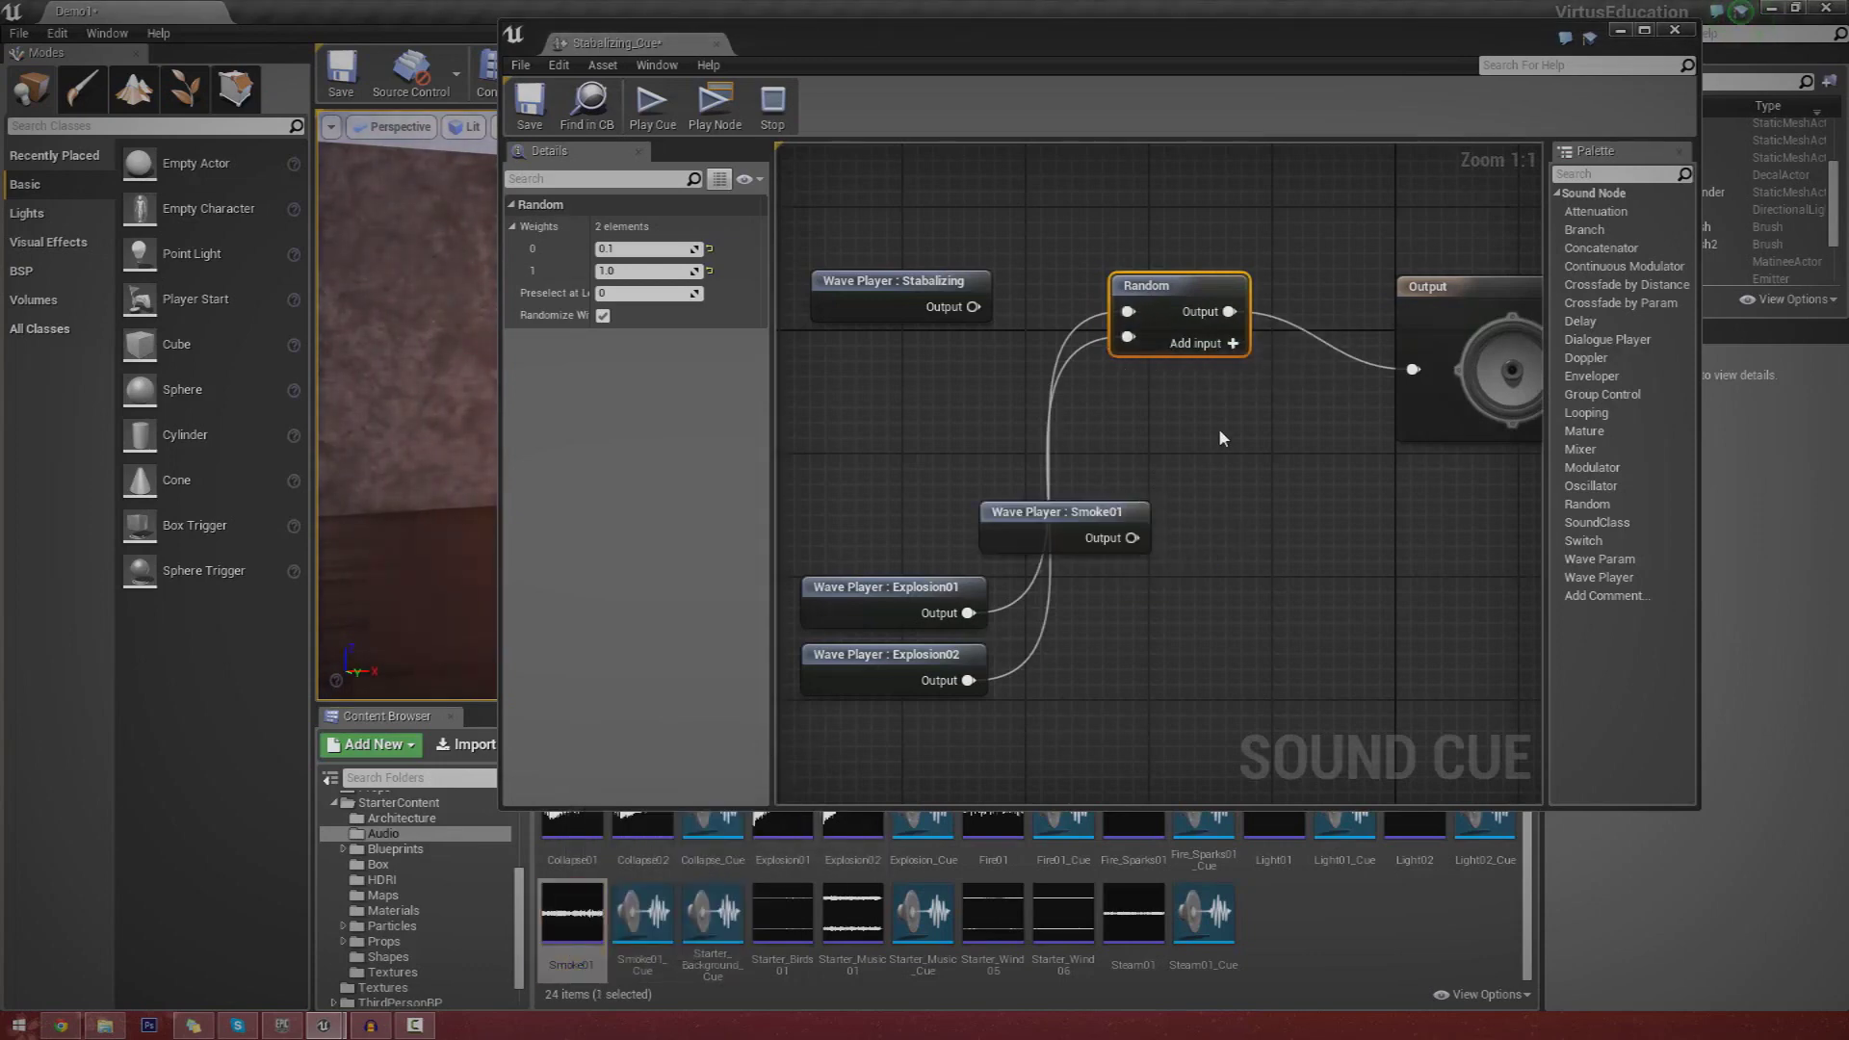
left_click(1233, 344)
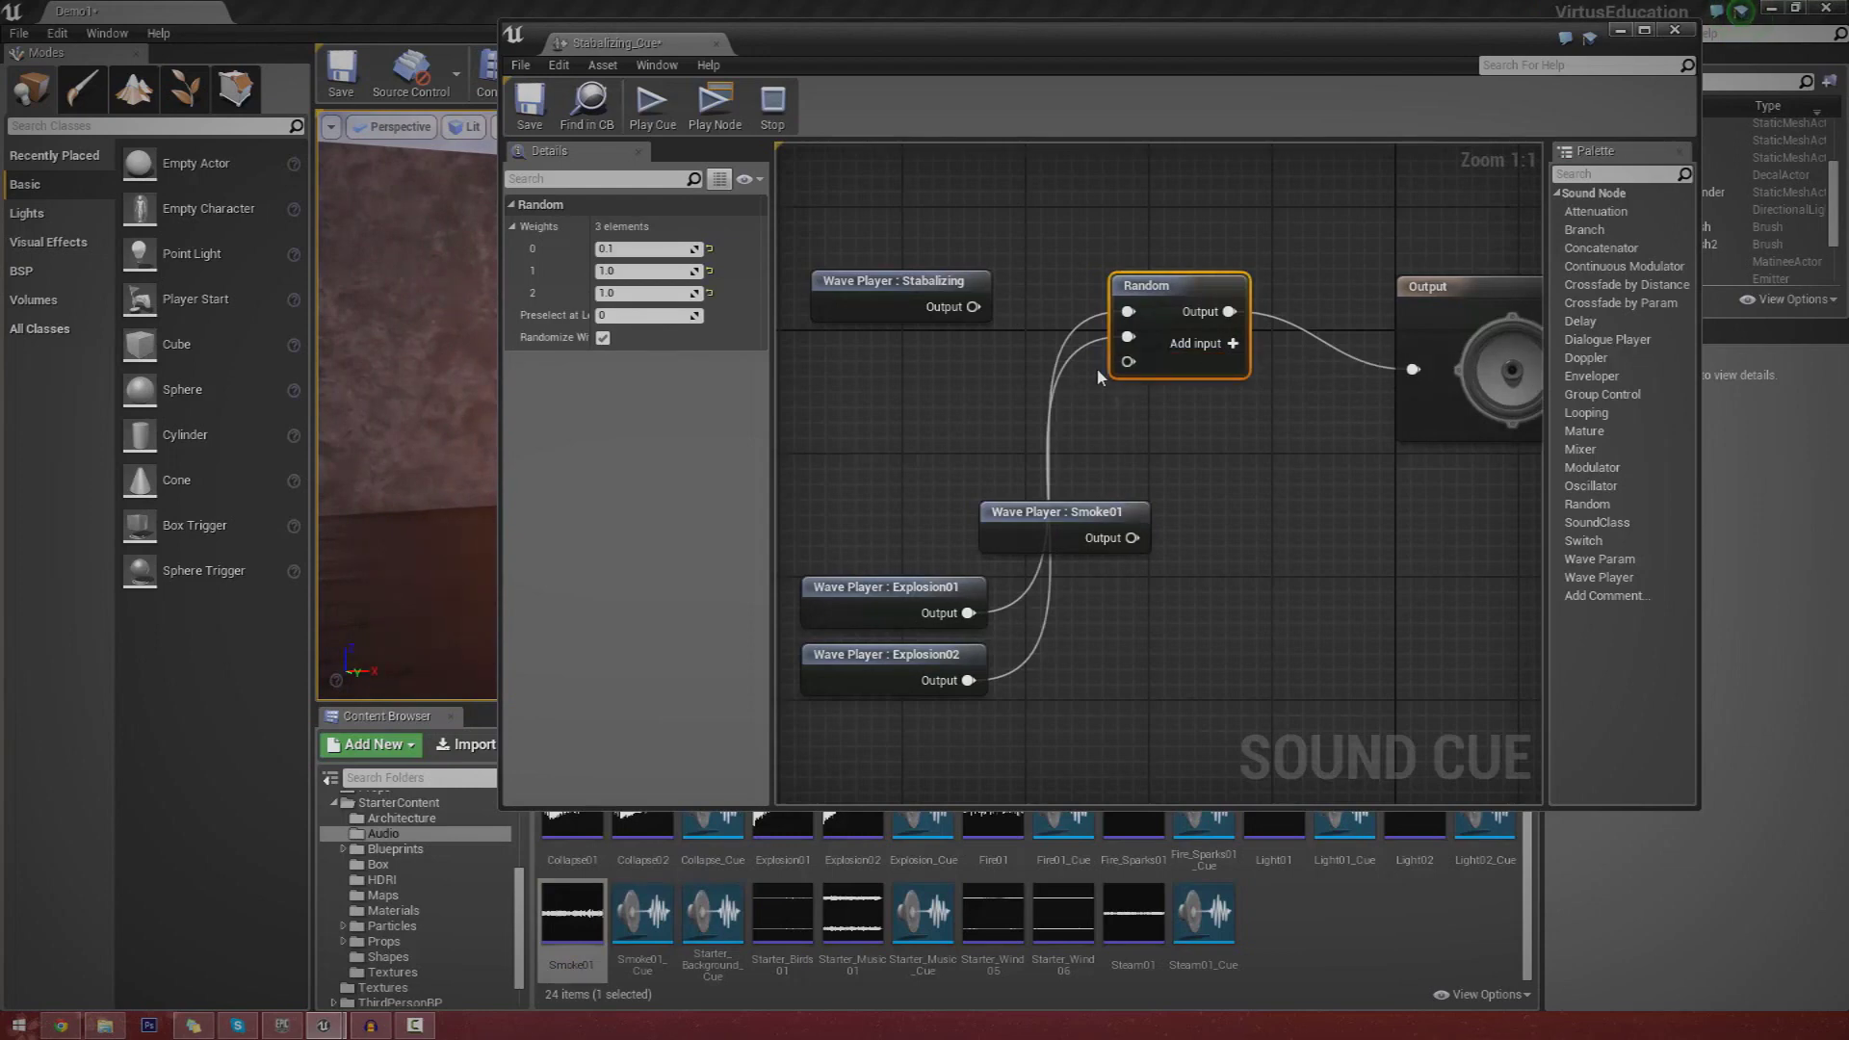
left_click_drag(1132, 537, 1130, 368)
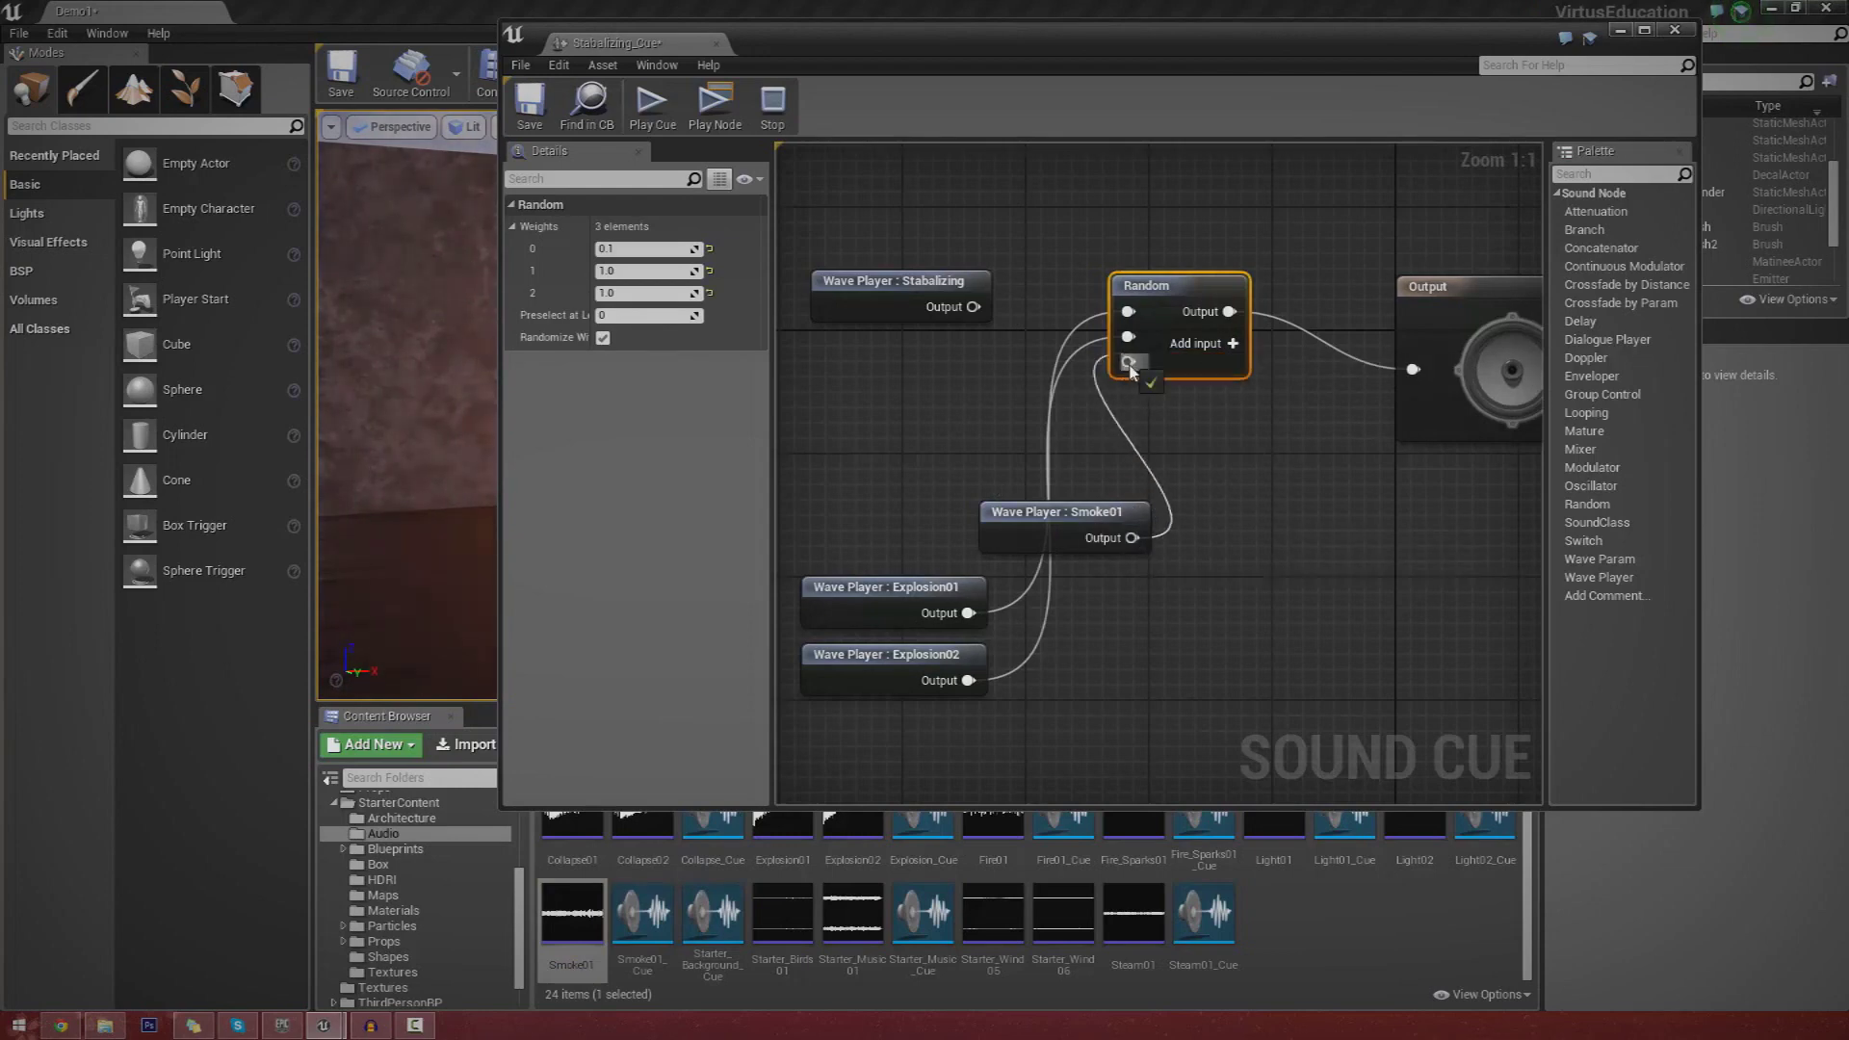
left_click(667, 124)
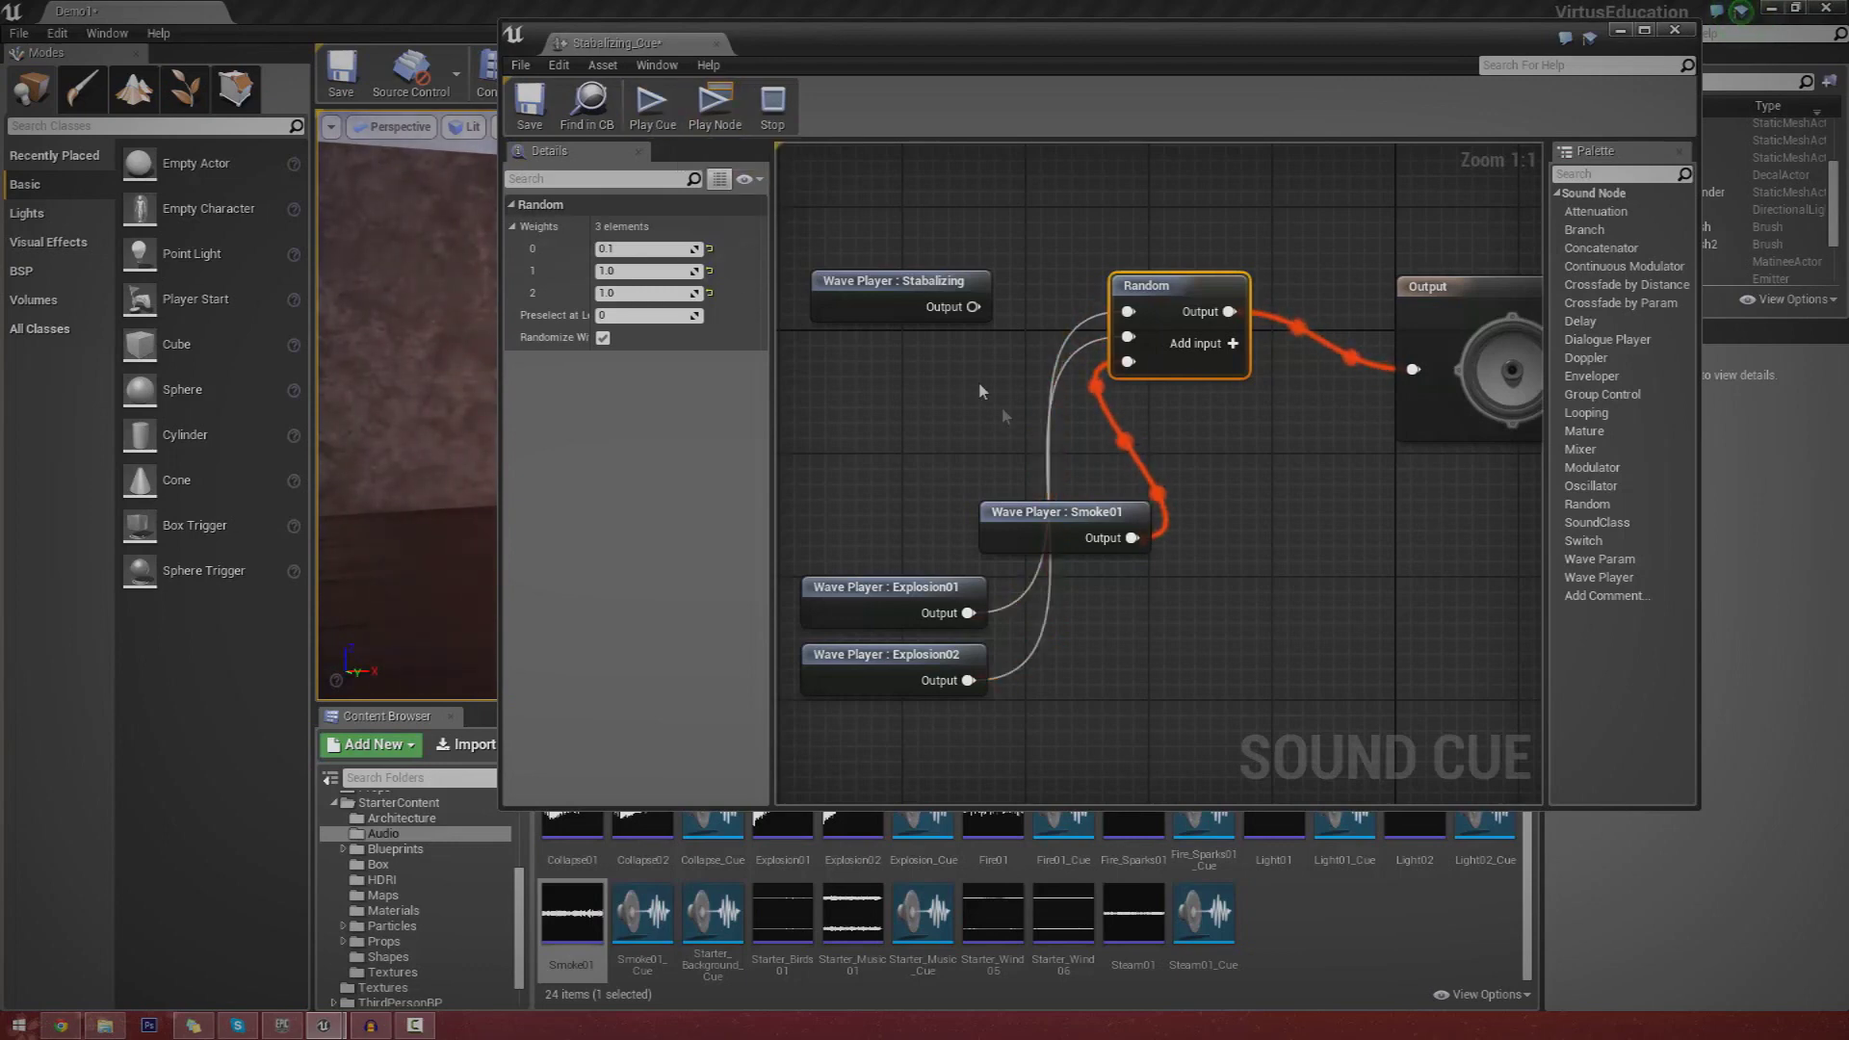
Delete the Smoke01 Wave Player and the Random node from the graph.
left_click(1107, 513)
key("Delete")
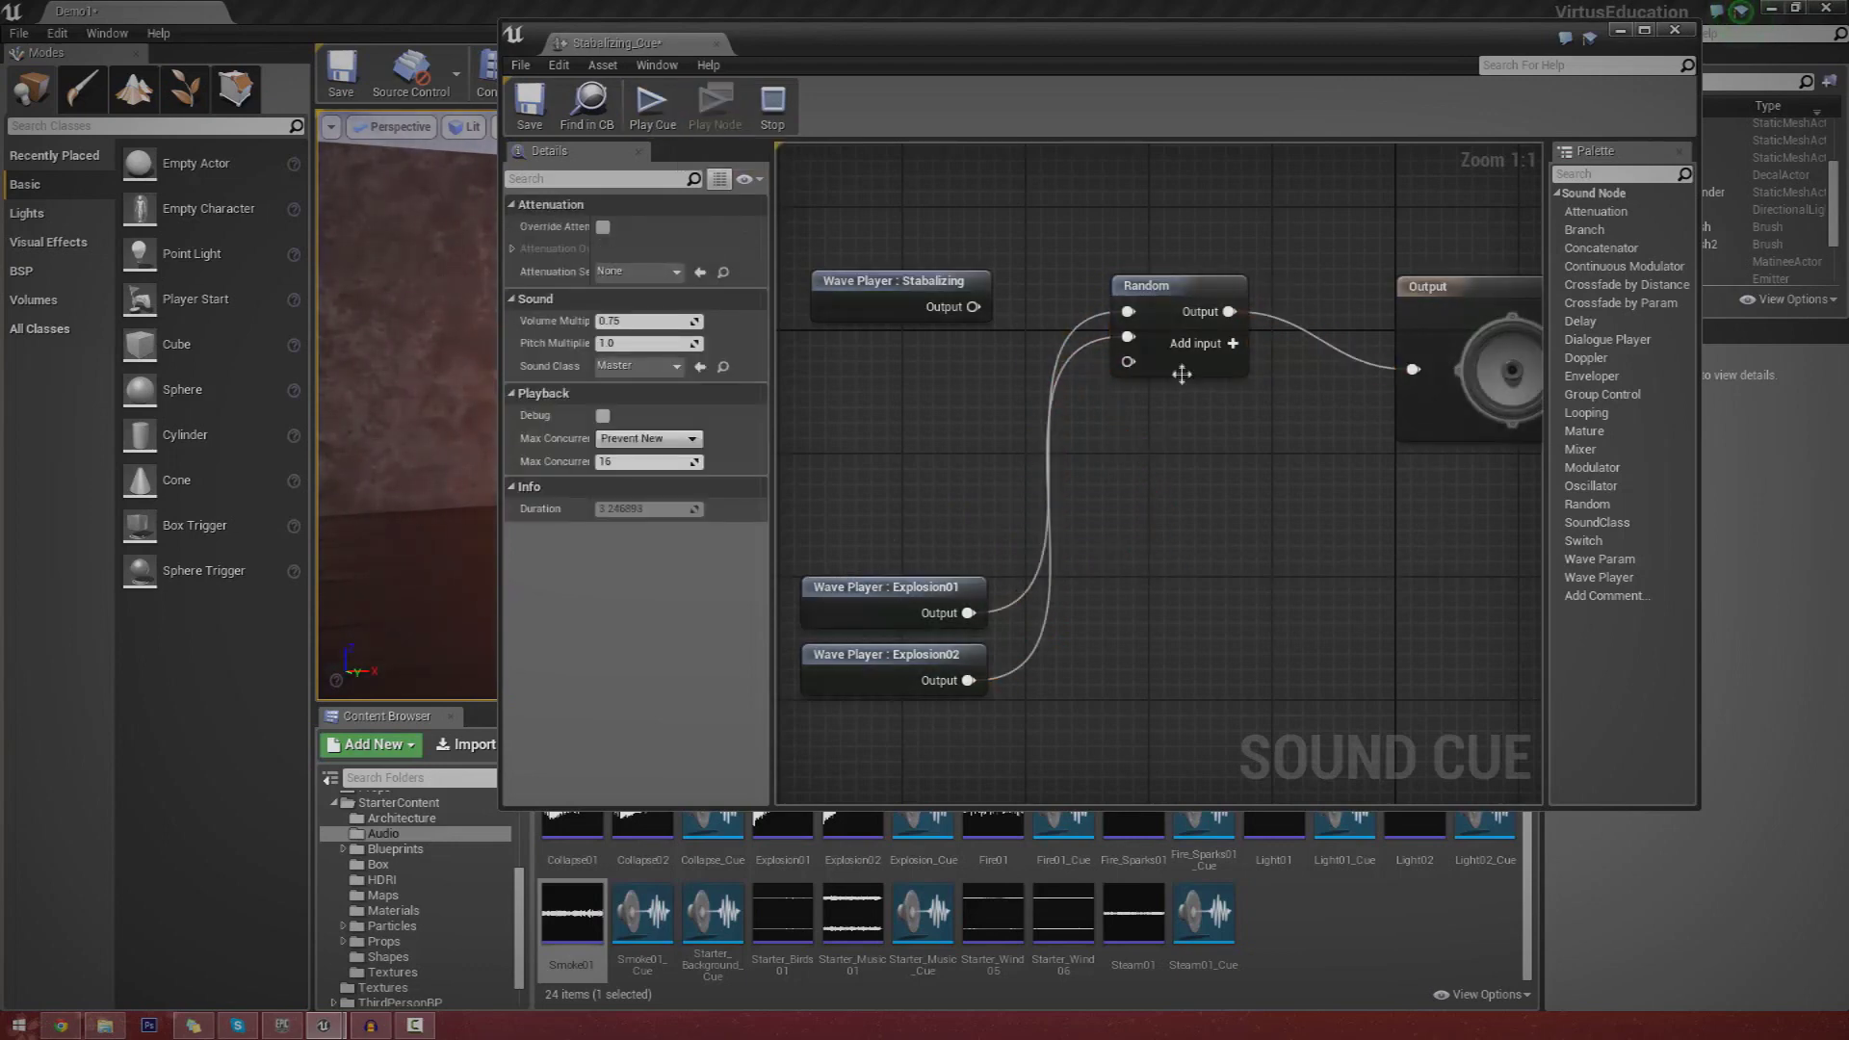
left_click(1181, 373)
key("Delete")
Add a Delay node to the graph and place it just above and beyond the explosion Wave Players.
right_click(1063, 470)
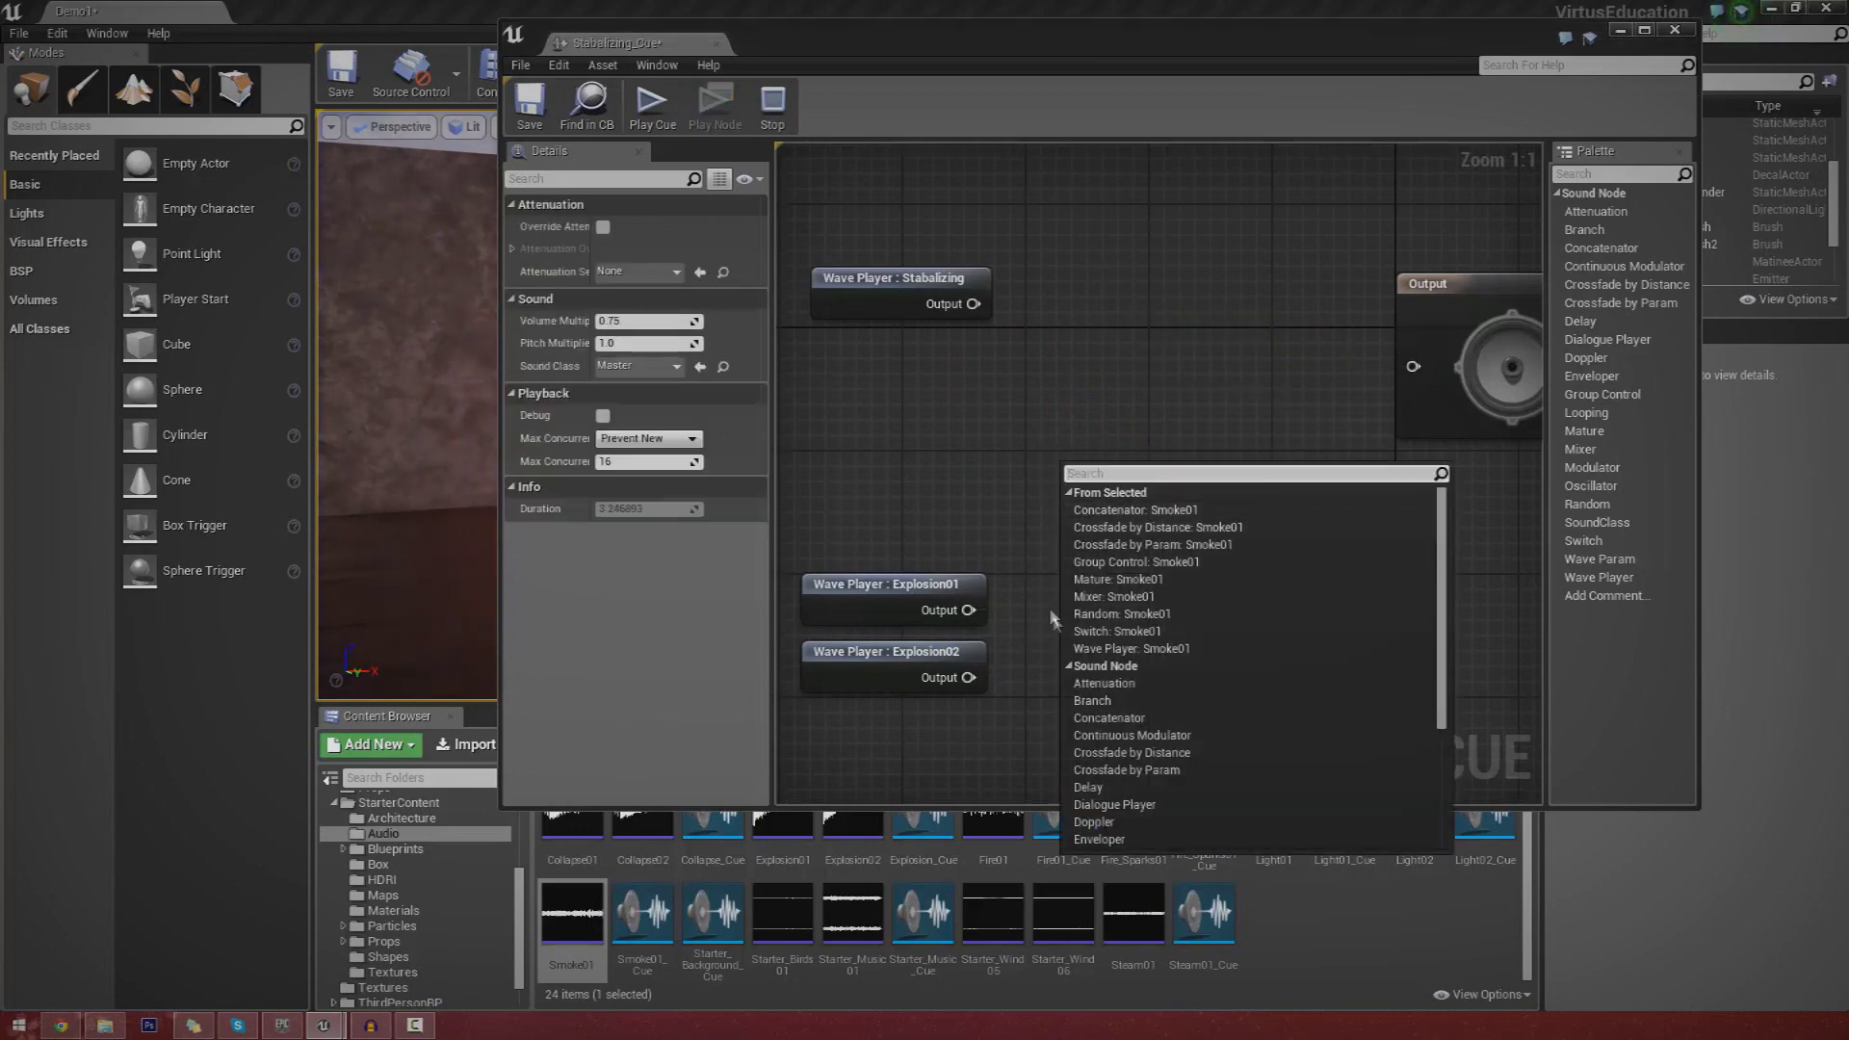
left_click(1105, 792)
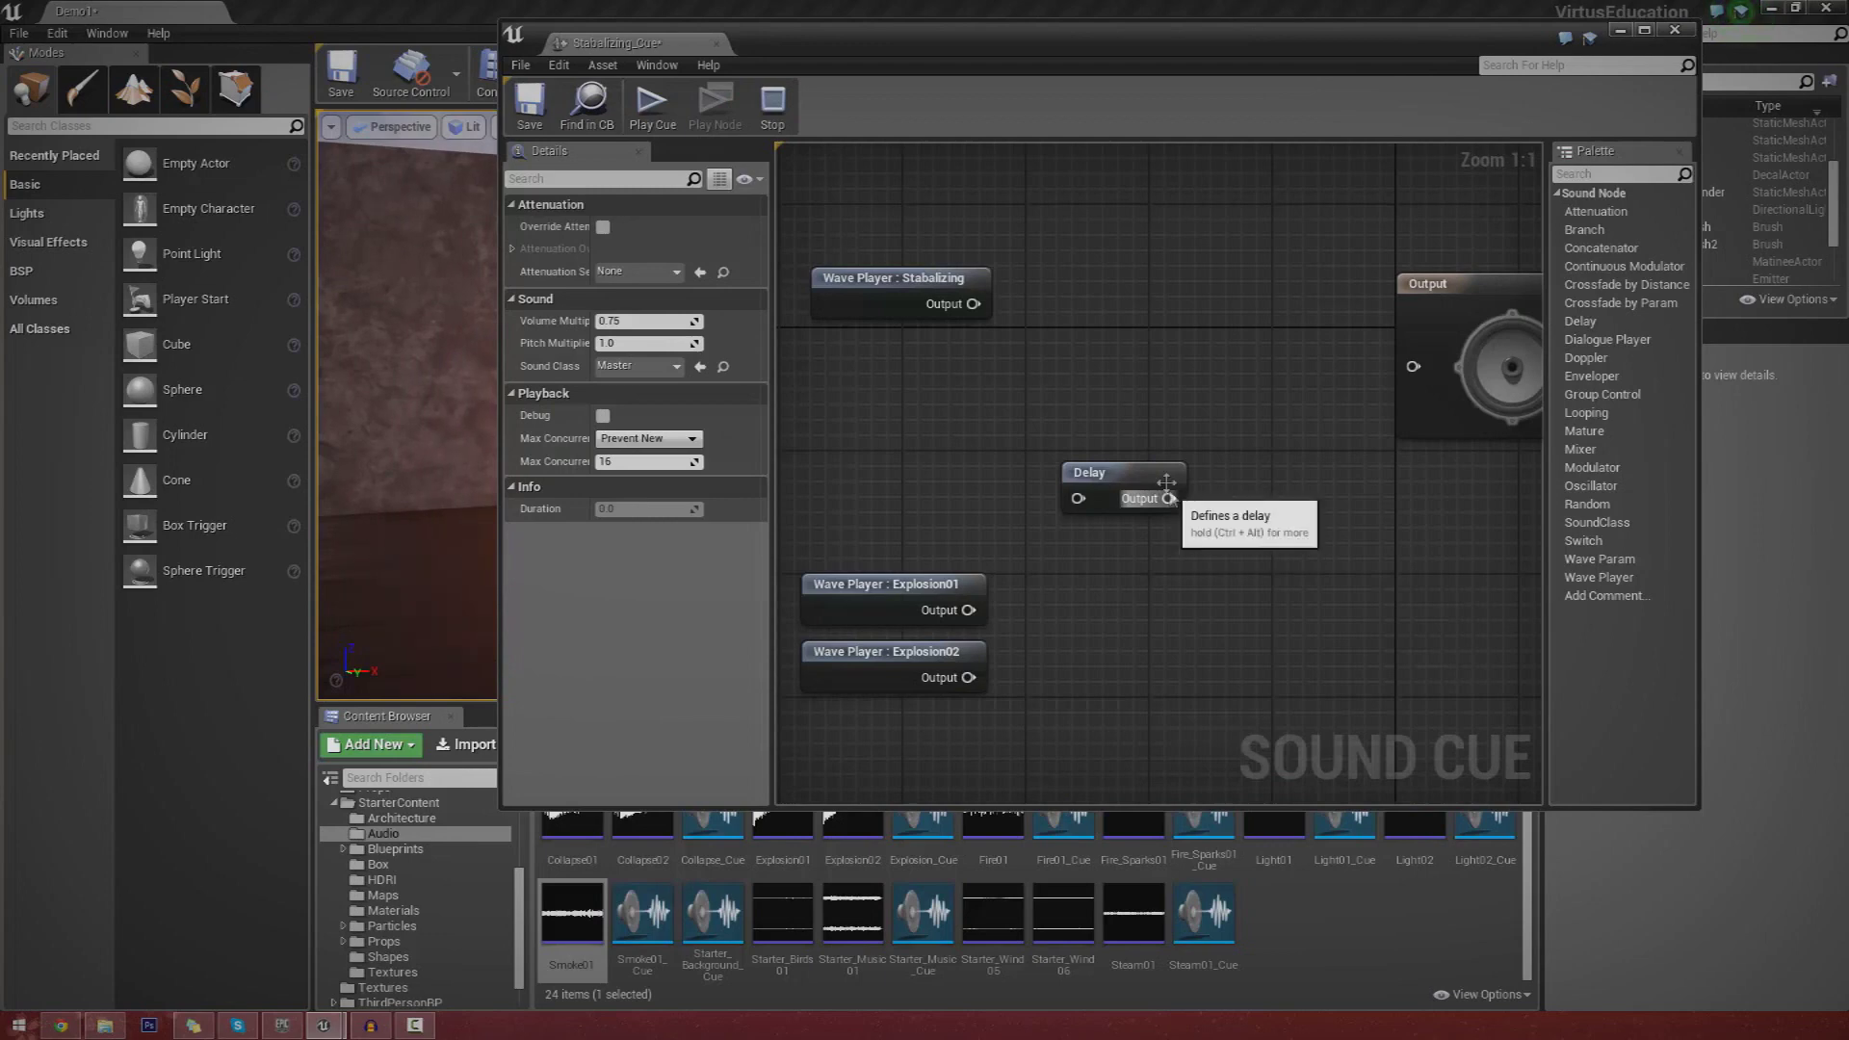
left_click(893, 617)
left_click_drag(1110, 506, 1027, 511)
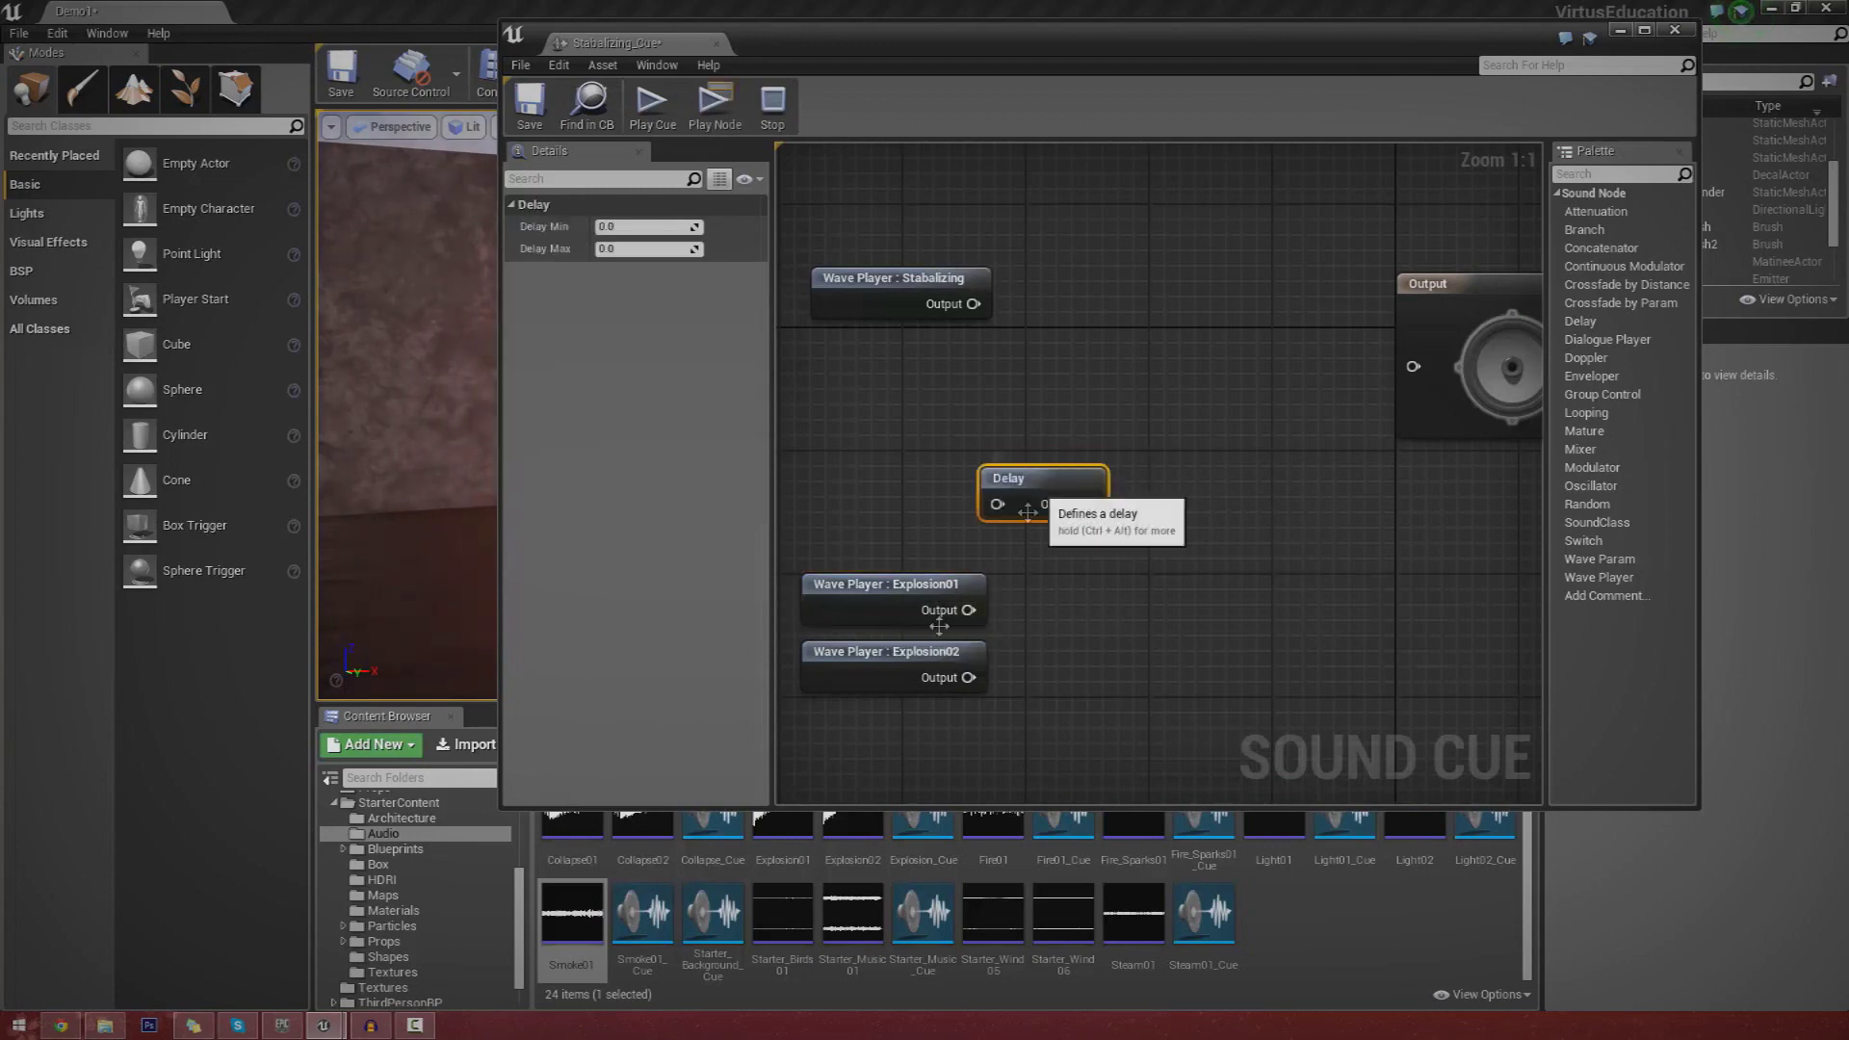
Move the two explosion Wave Players apart and connect Explosion01's output to the Delay node's input.
left_click(939, 631)
left_click(894, 618)
left_click_drag(896, 618, 828, 558)
left_click(931, 664)
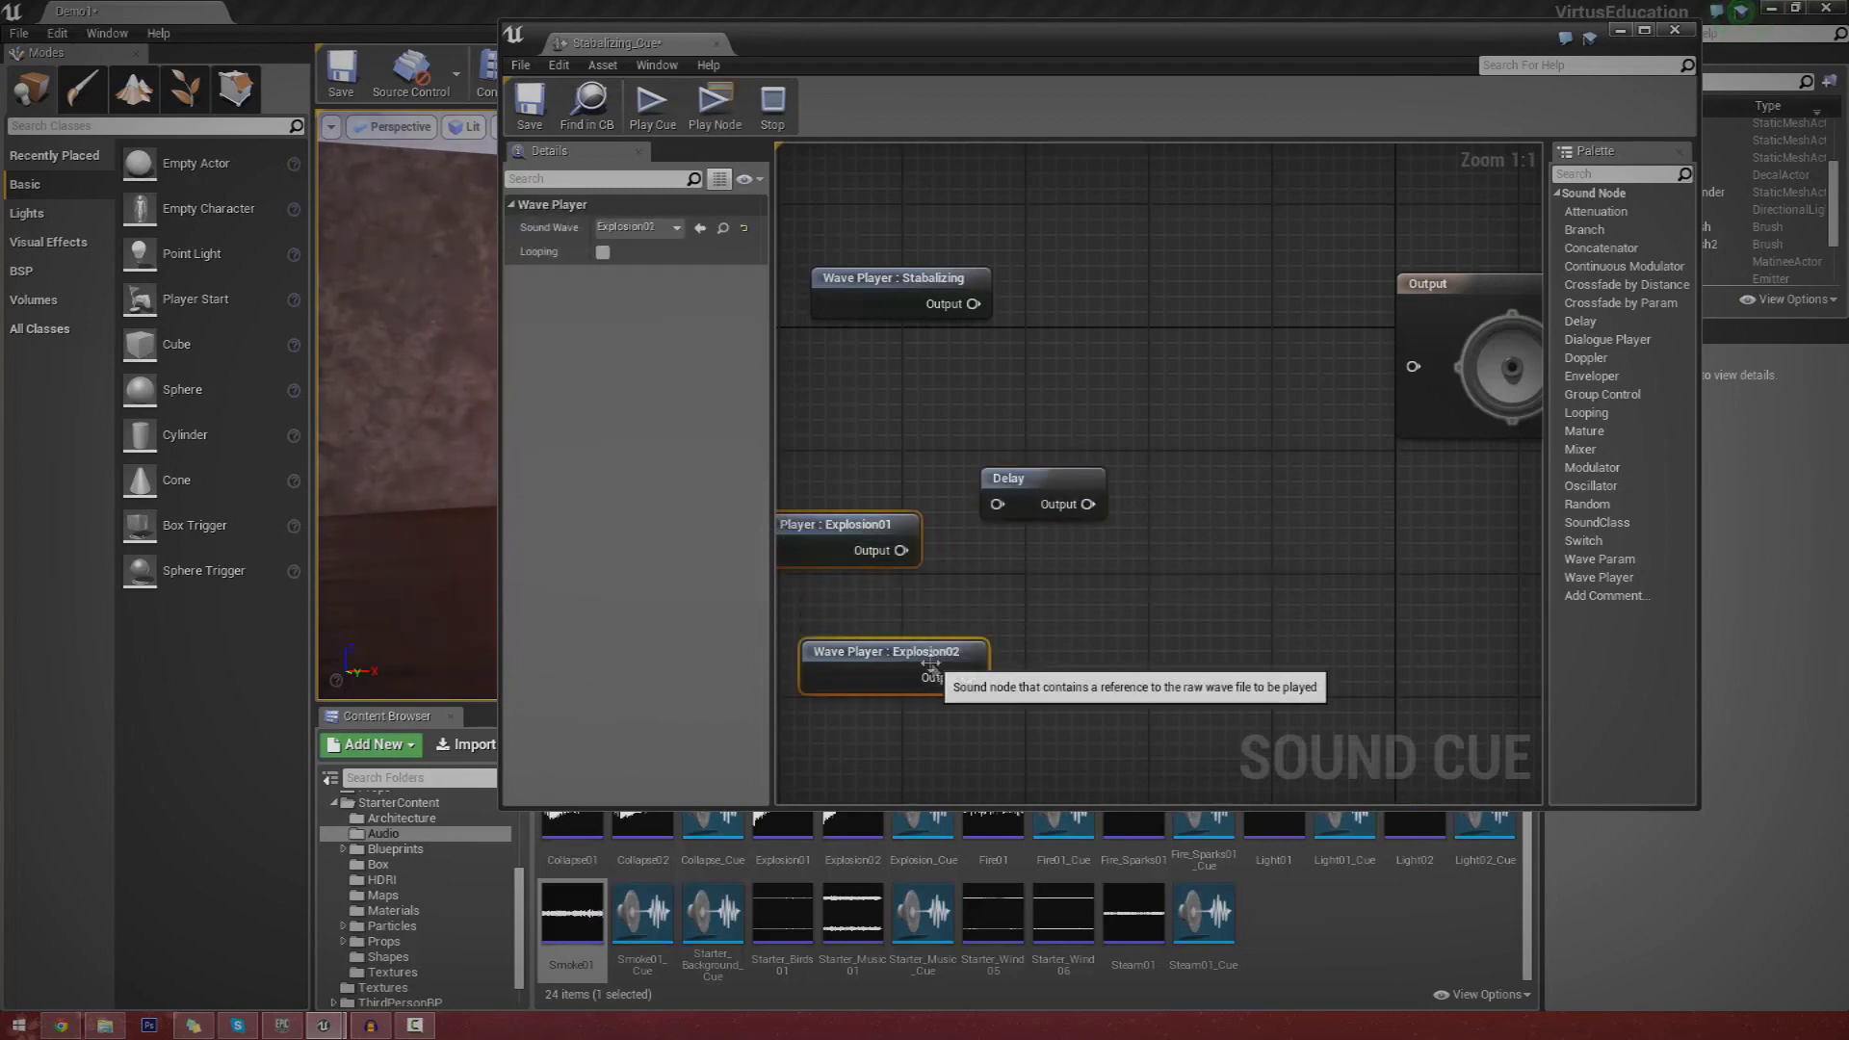
left_click_drag(929, 664, 1108, 630)
left_click_drag(901, 550, 1125, 366)
Set the Delay node's Delay Min and Delay Max to 2.0, and preview the cue with Delay connected to Output.
left_click(1067, 525)
left_click(1029, 471)
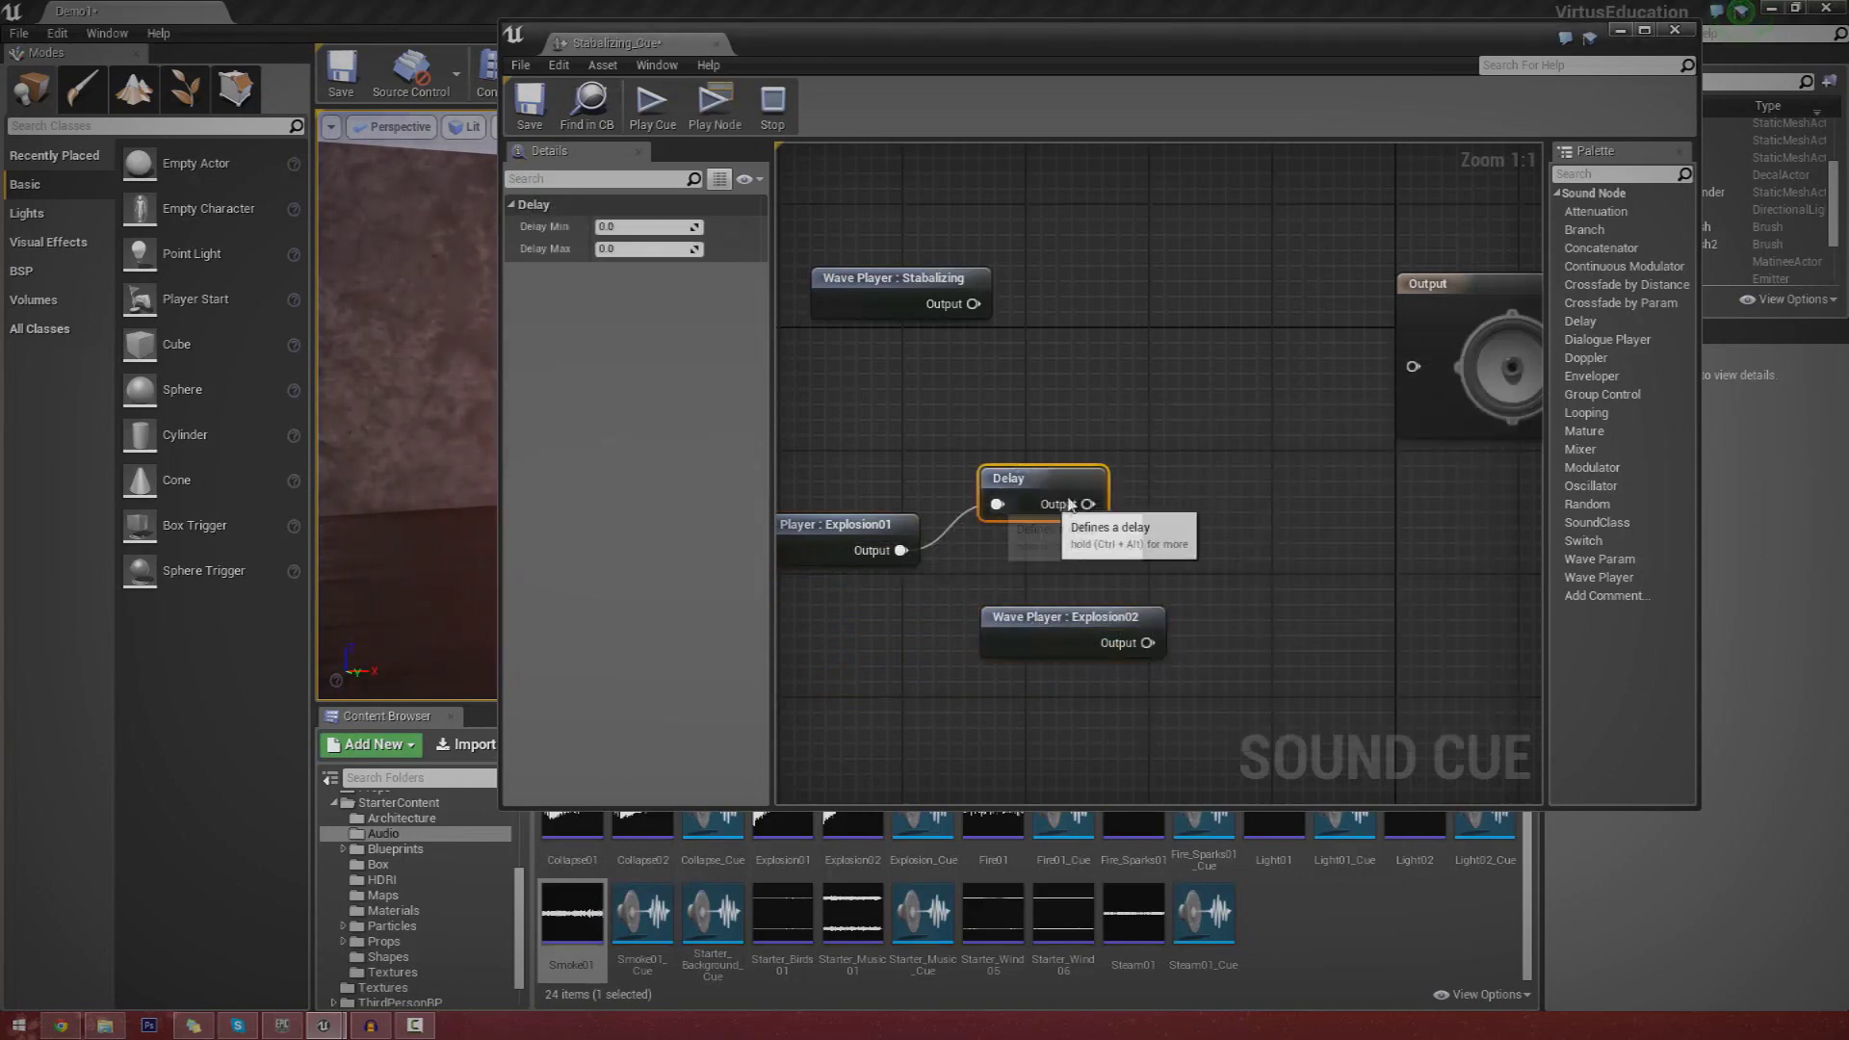
left_click(637, 227)
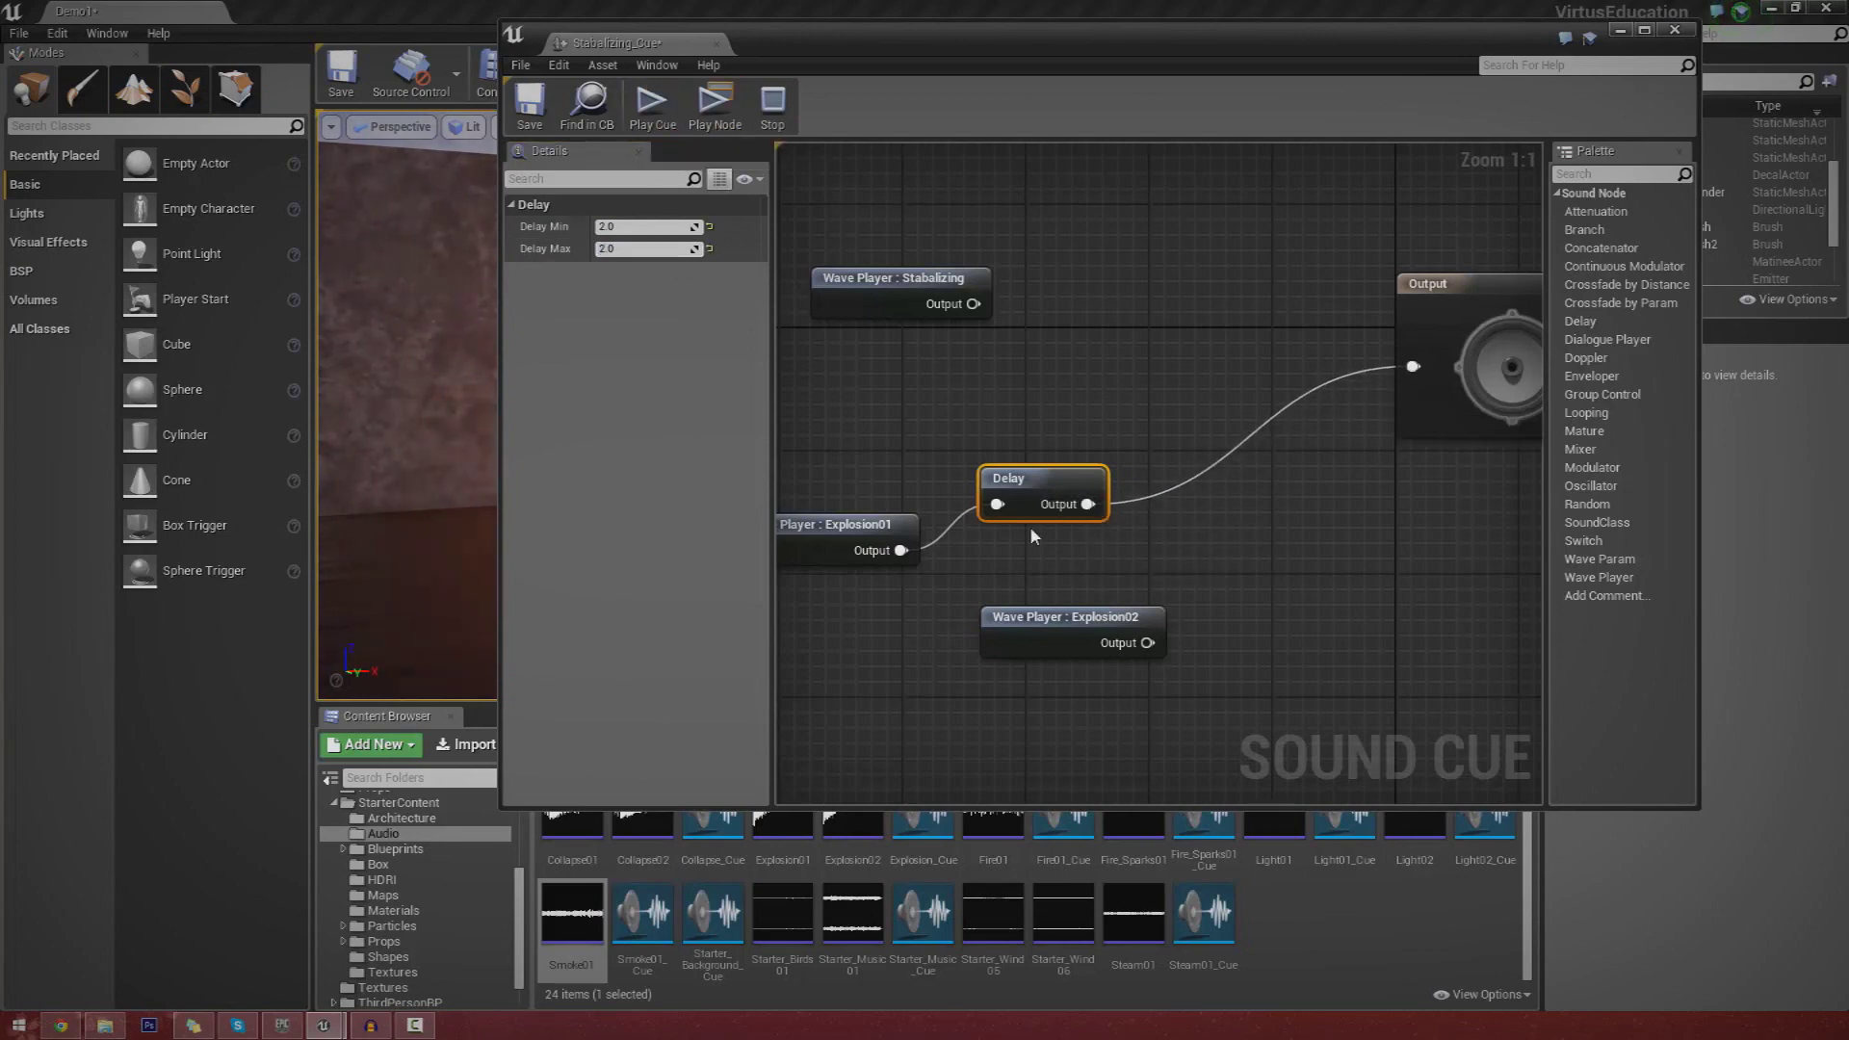
key("space")
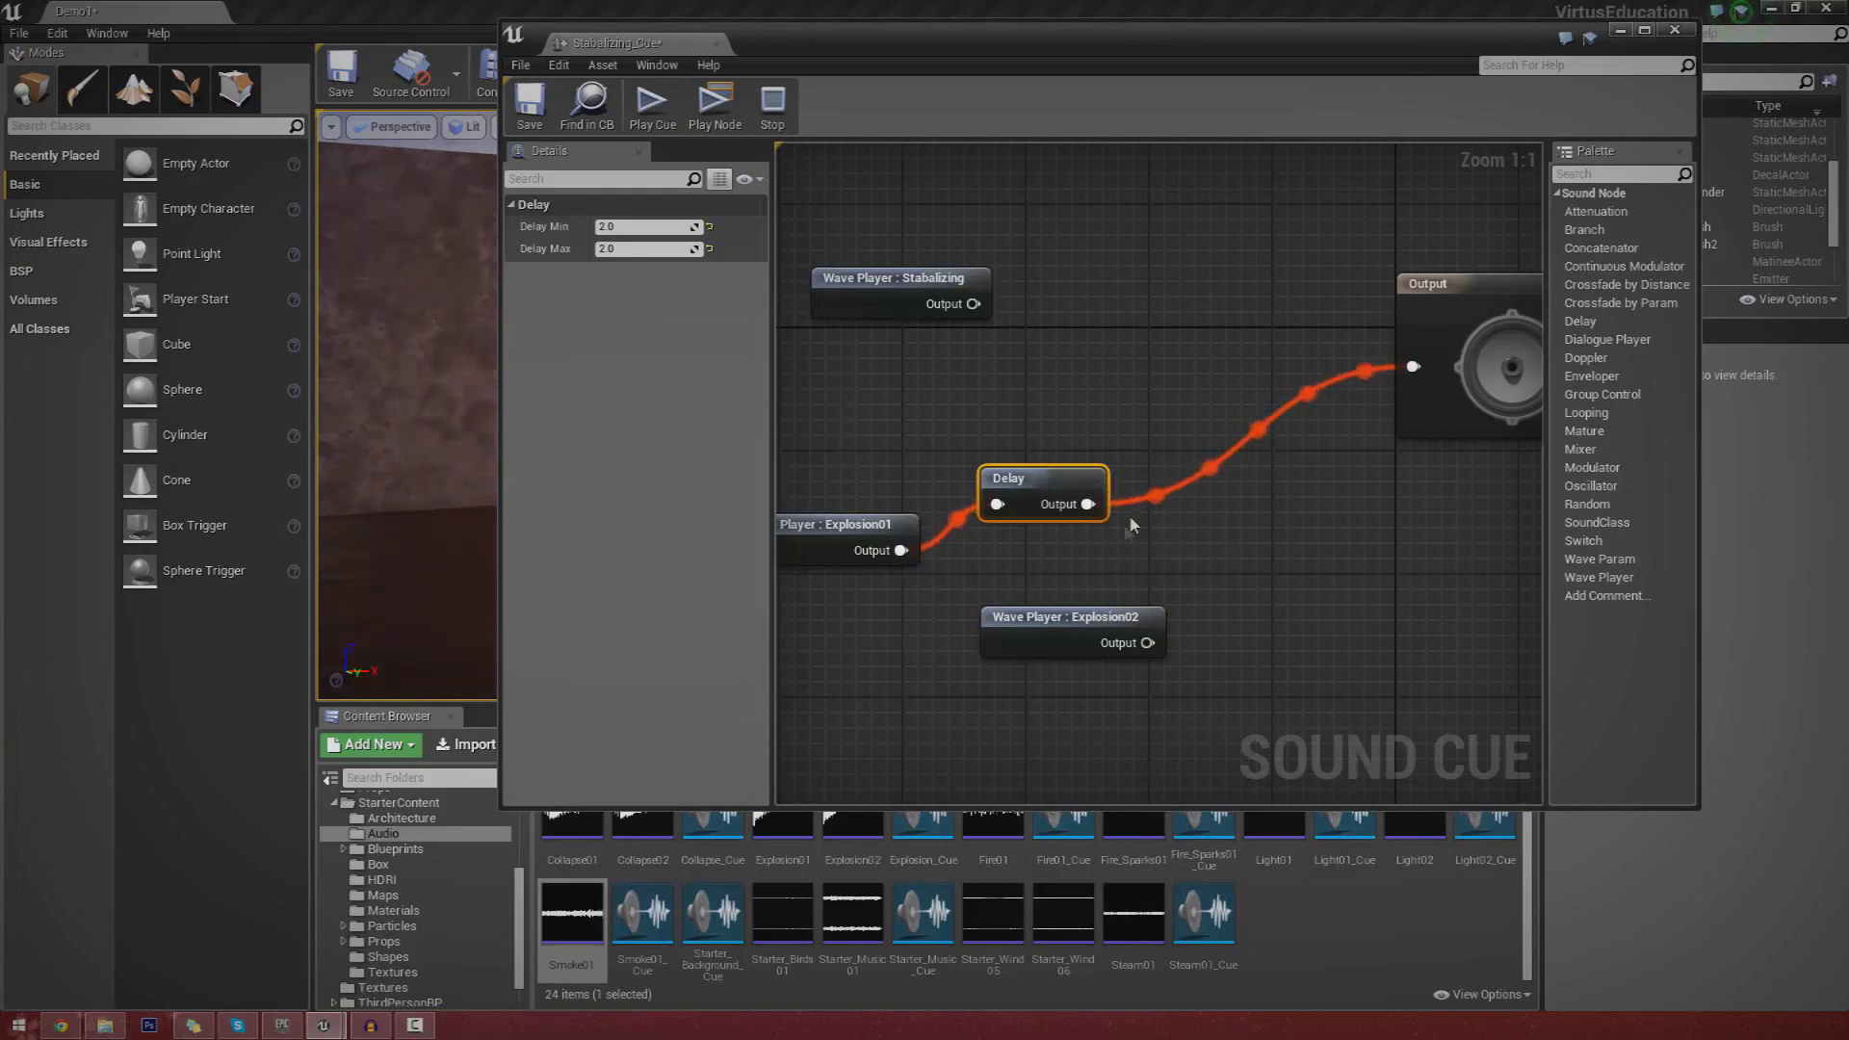
Delete the Explosion02 and Explosion01 Wave Players and the Delay node from the graph.
right_click_drag(1033, 560, 1131, 558)
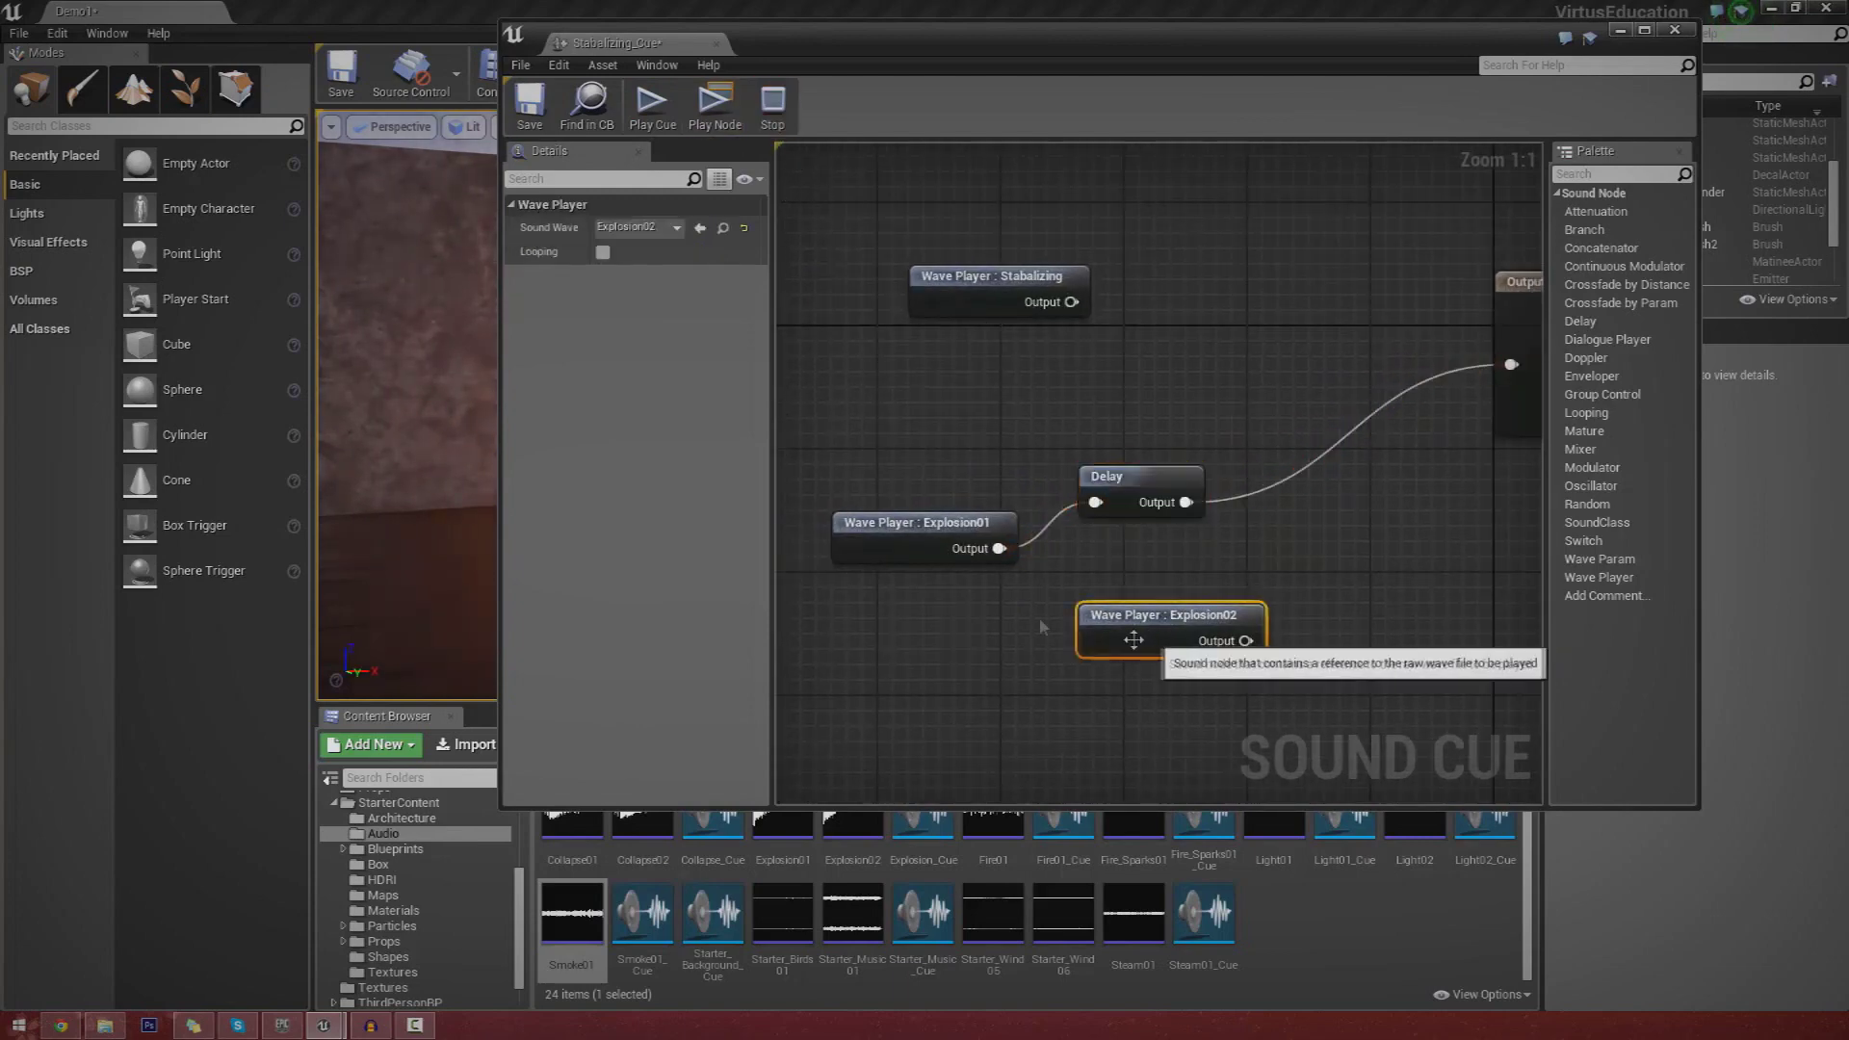
key("Delete")
left_click(883, 544)
key("Delete")
left_click(1117, 503)
key("Delete")
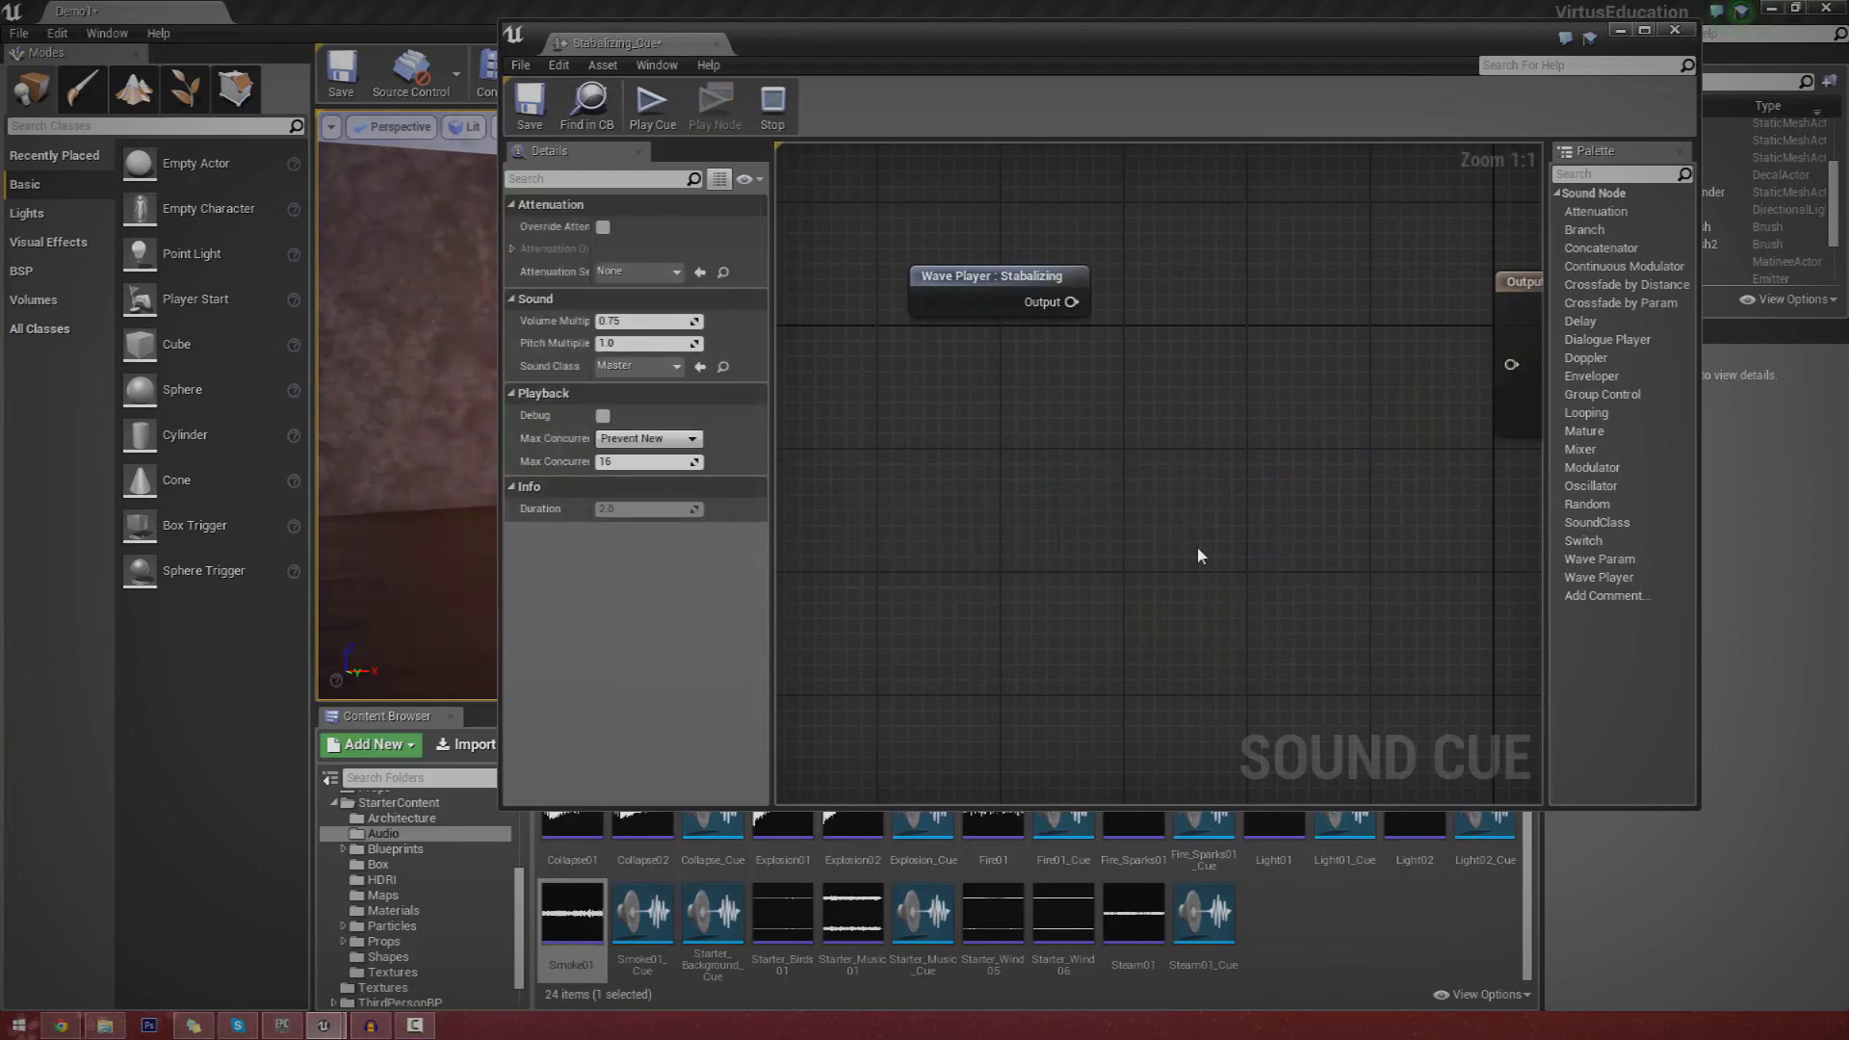
right_click(1133, 518)
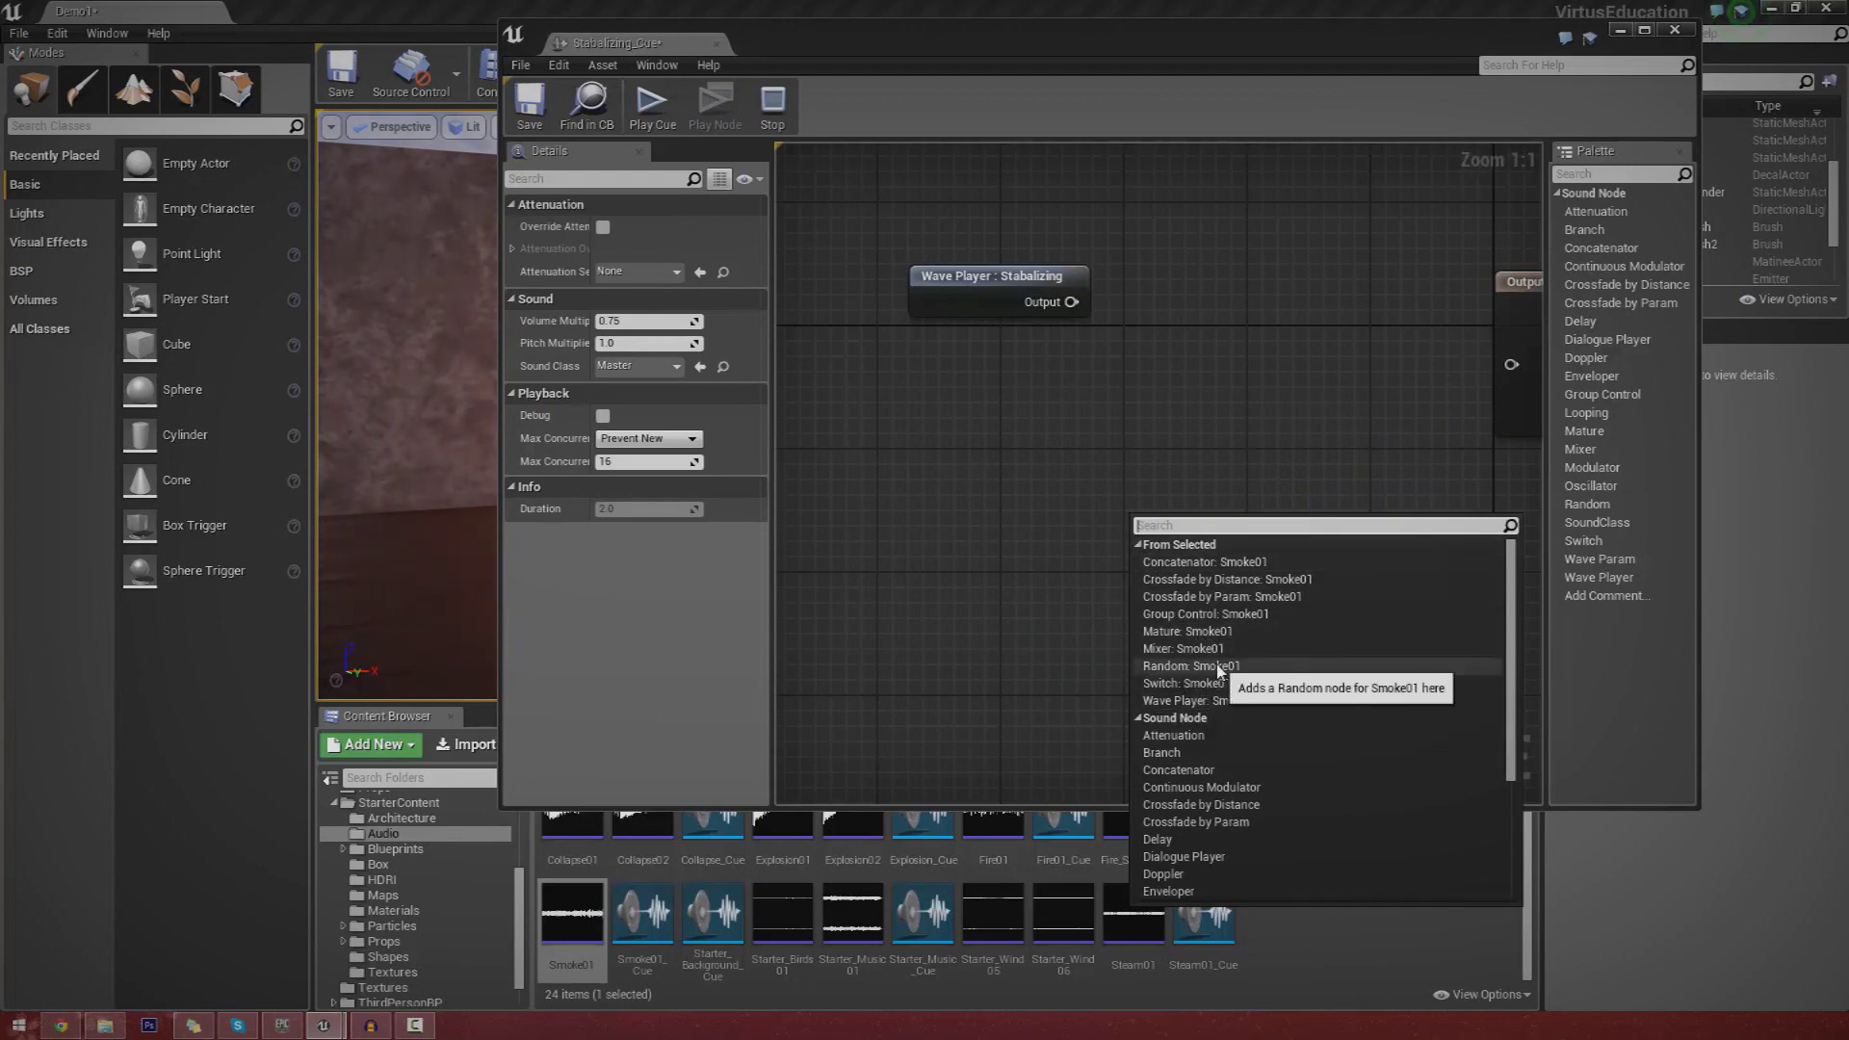
left_click(1088, 396)
Leave the sound cue editor and select Stabalizing_Cue in the project's root Content folder.
left_click_drag(729, 53, 837, 88)
left_click(825, 81)
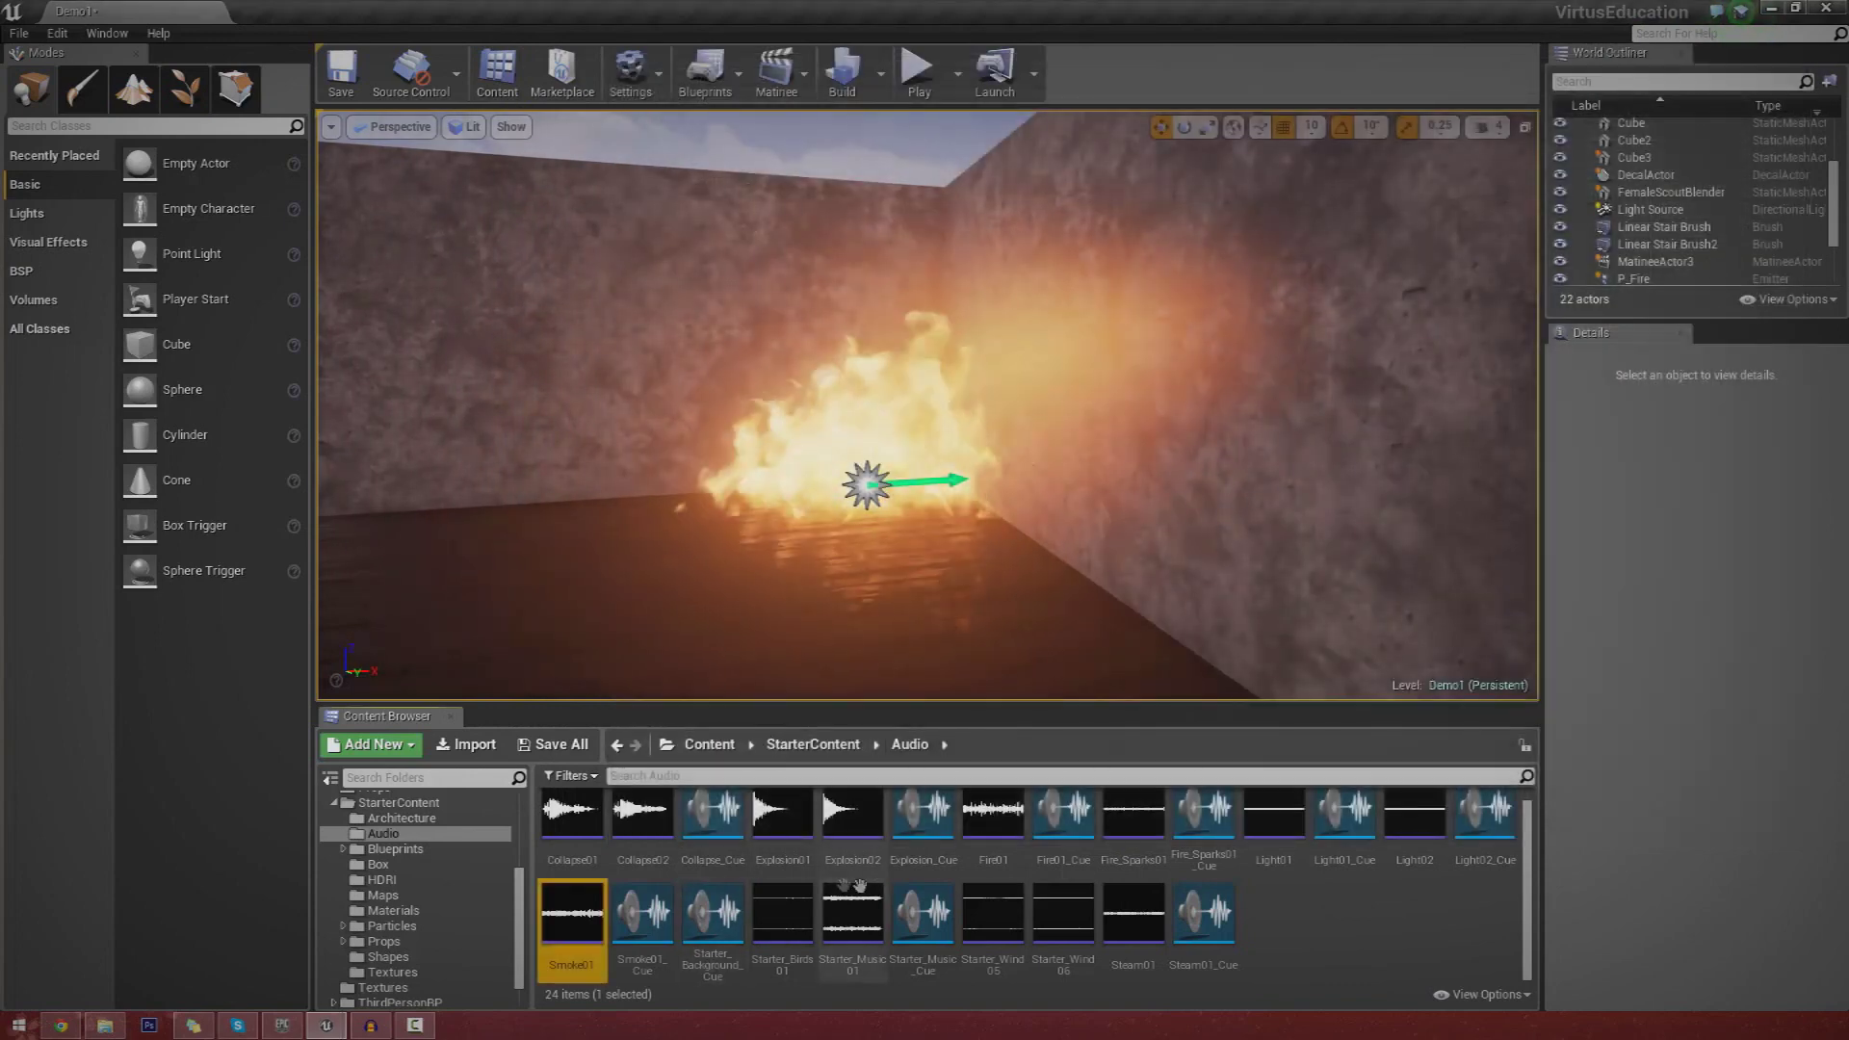
left_click(712, 824)
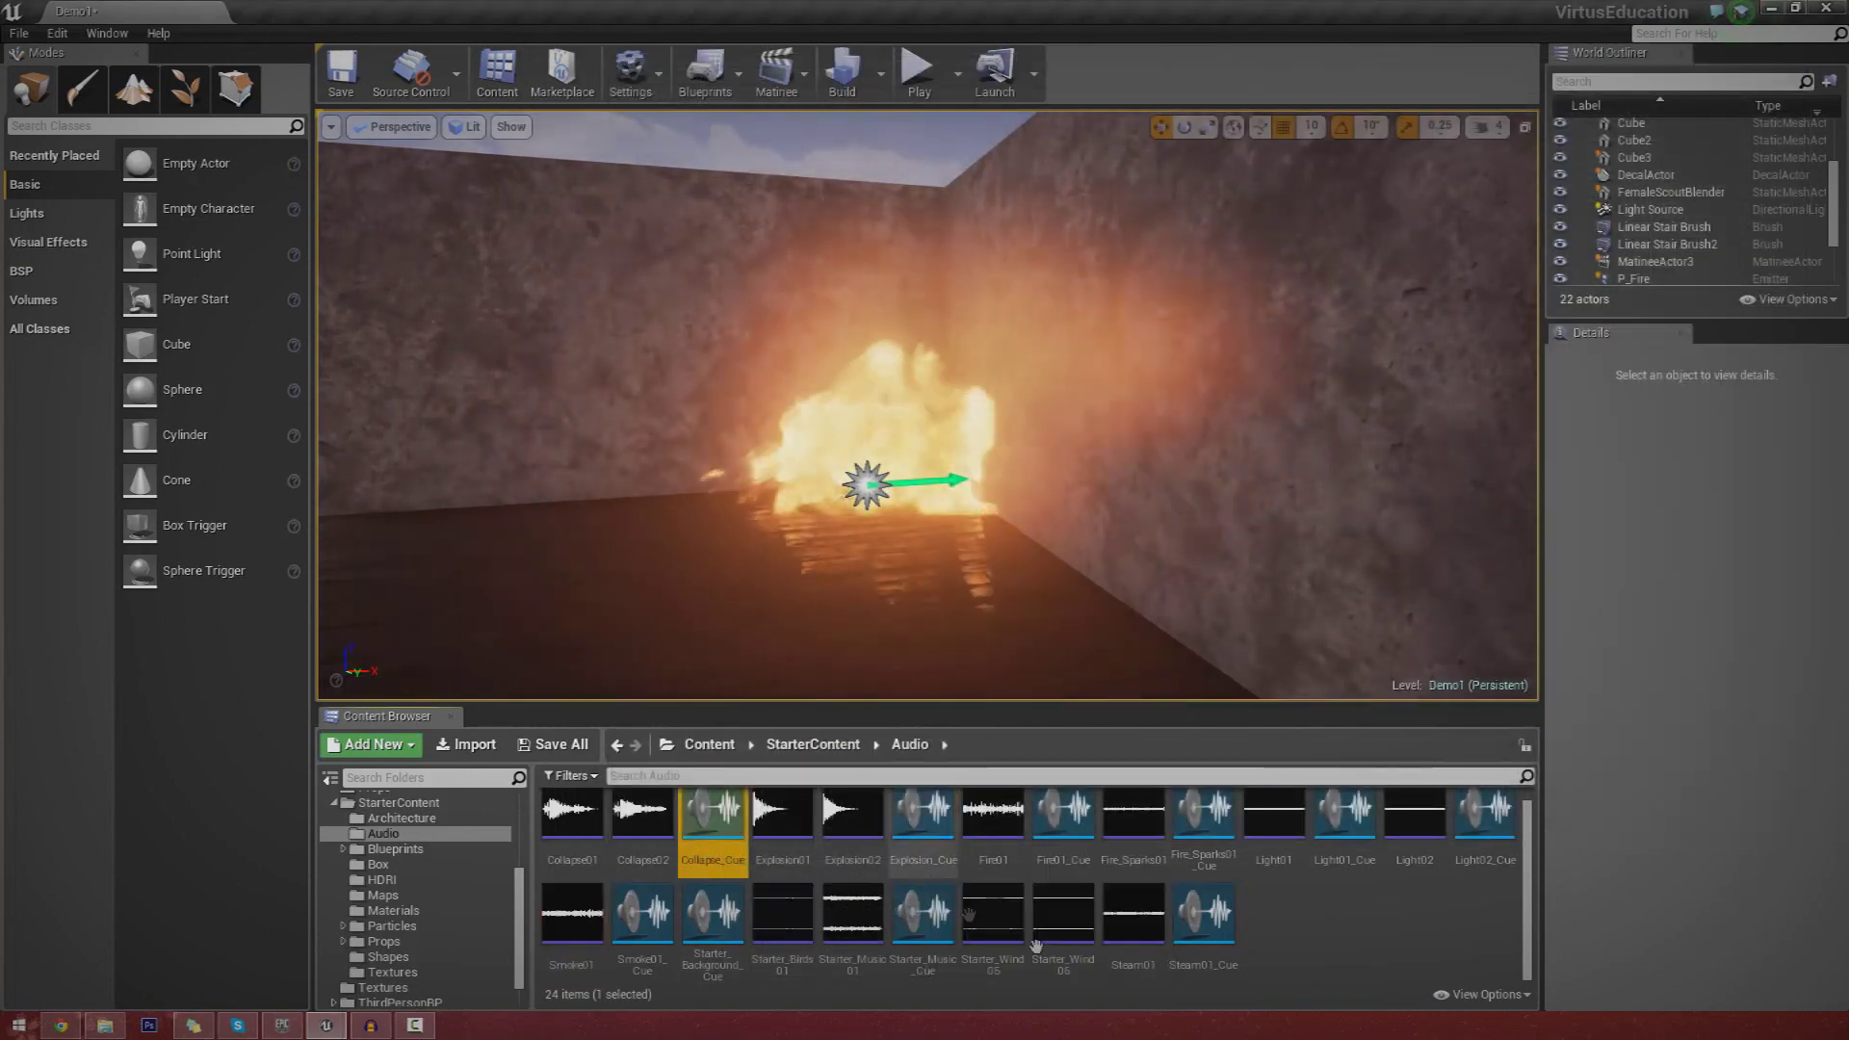
left_click(383, 807)
scroll(389, 807, "up", 4)
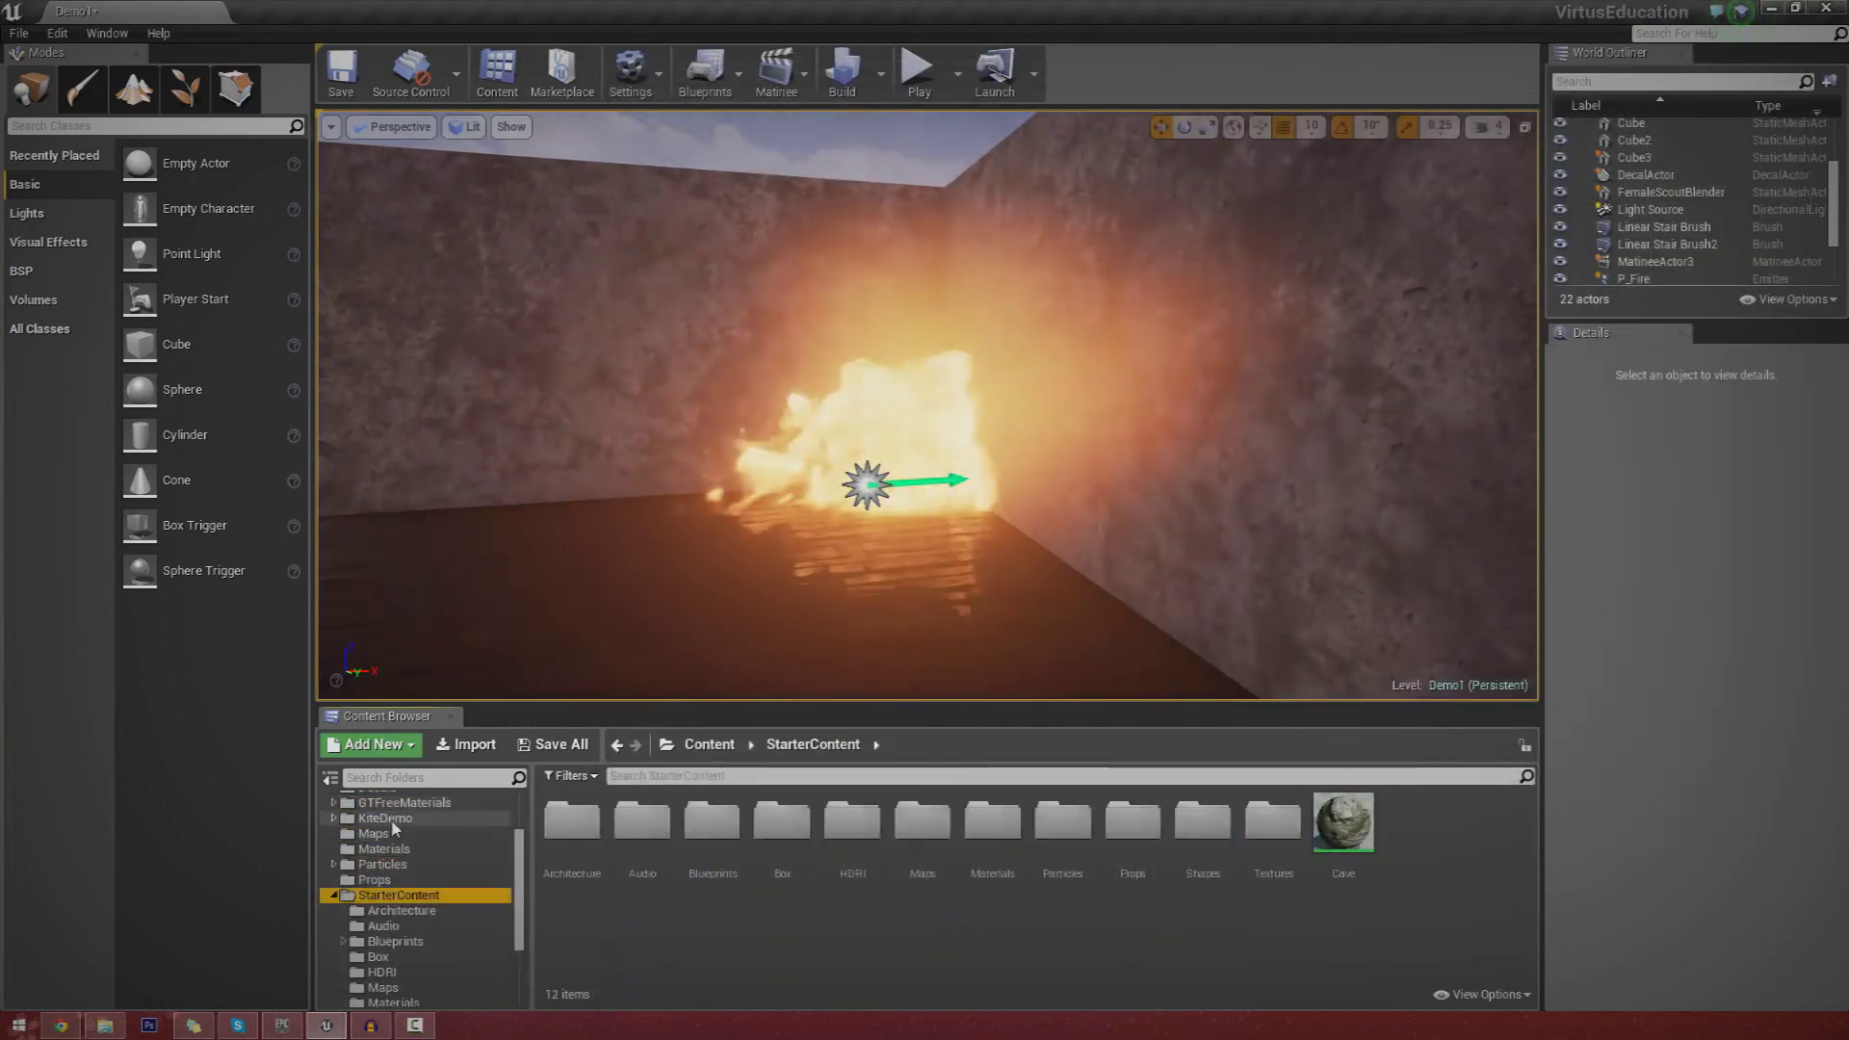
left_click(390, 803)
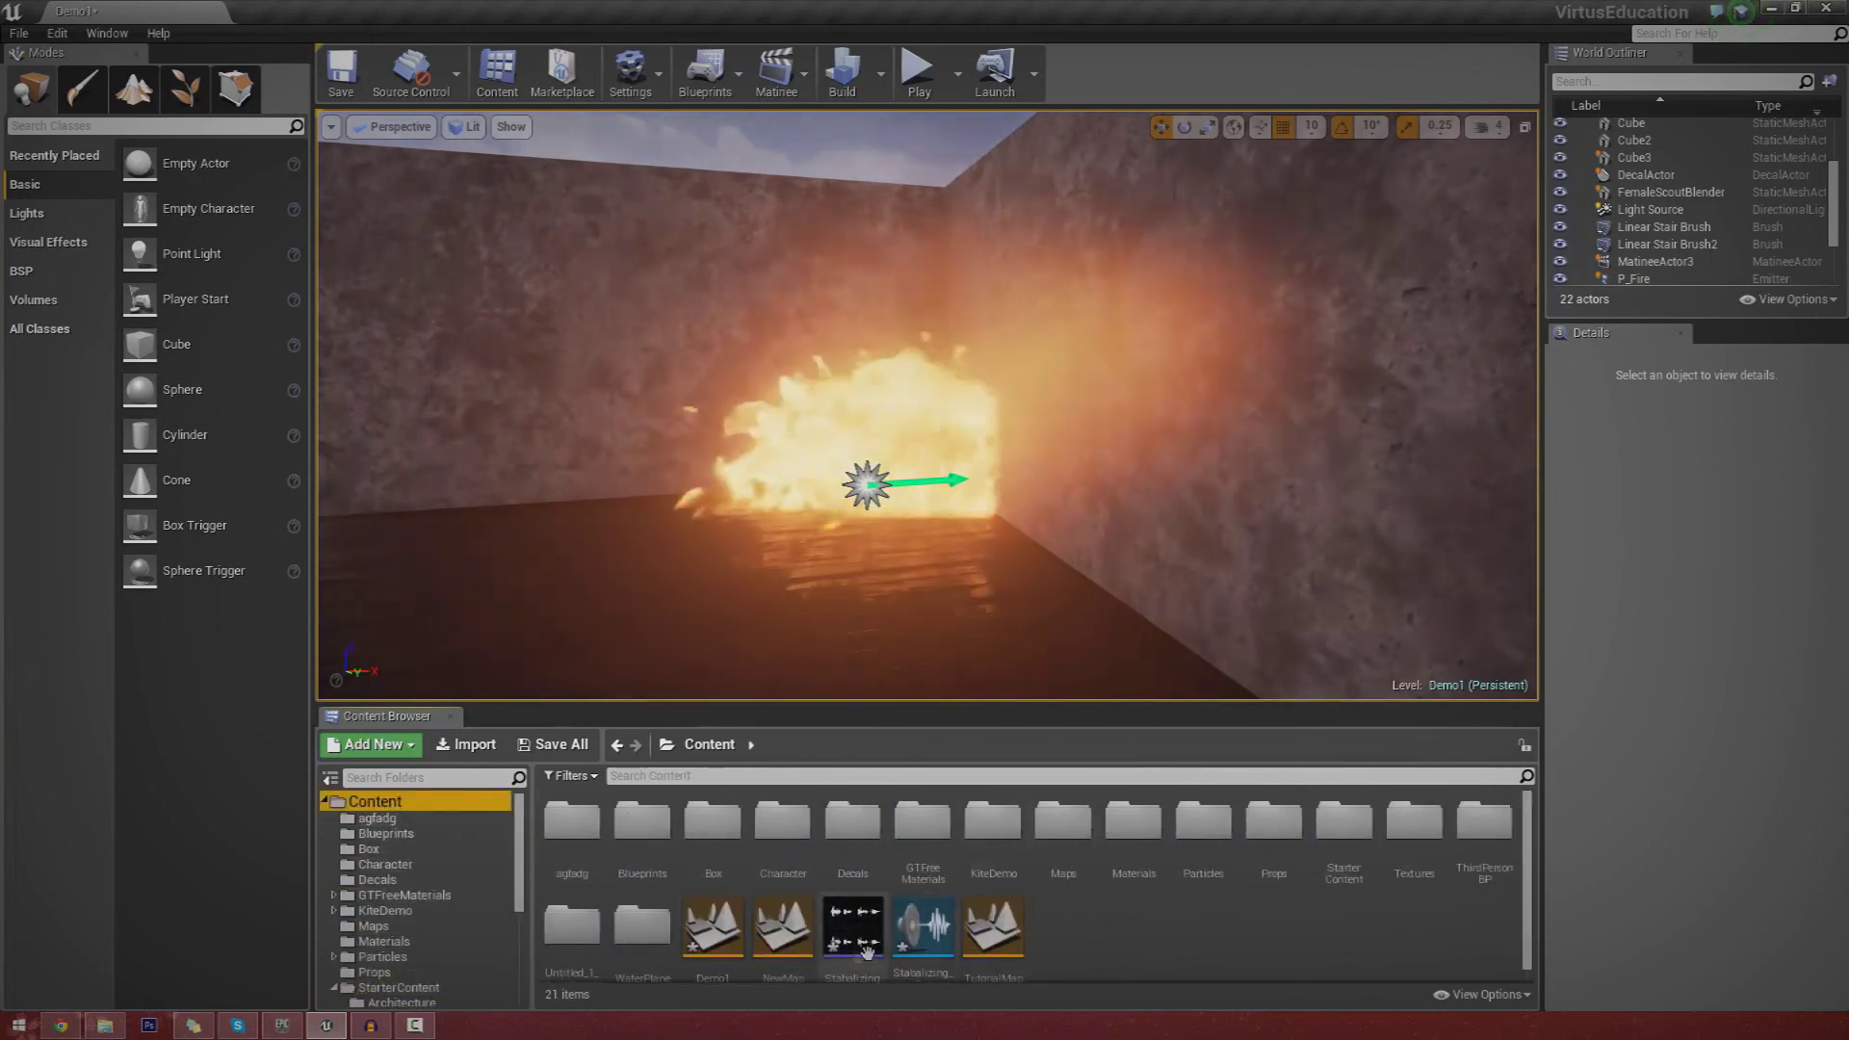
left_click(916, 934)
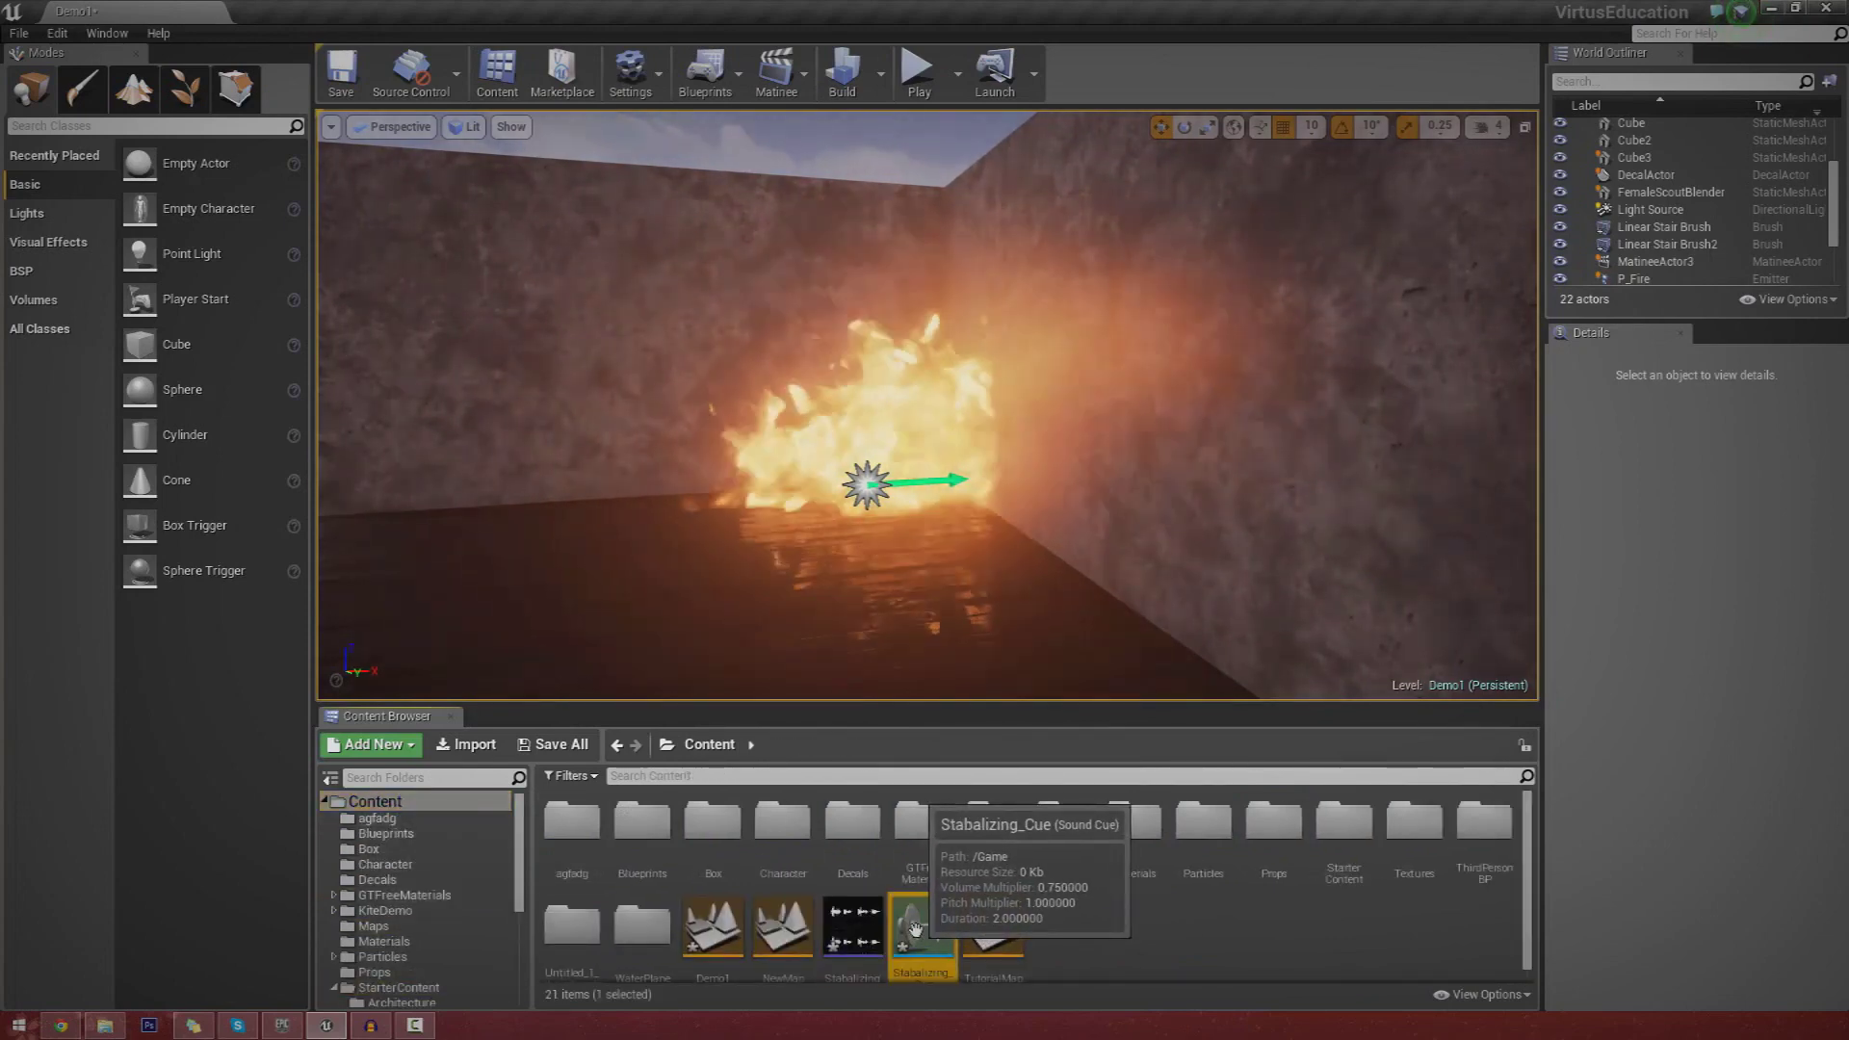
Connect the Stabalizing Wave Player directly to Output in Stabalizing_Cue, then save the cue and close its editor.
double_click(937, 921)
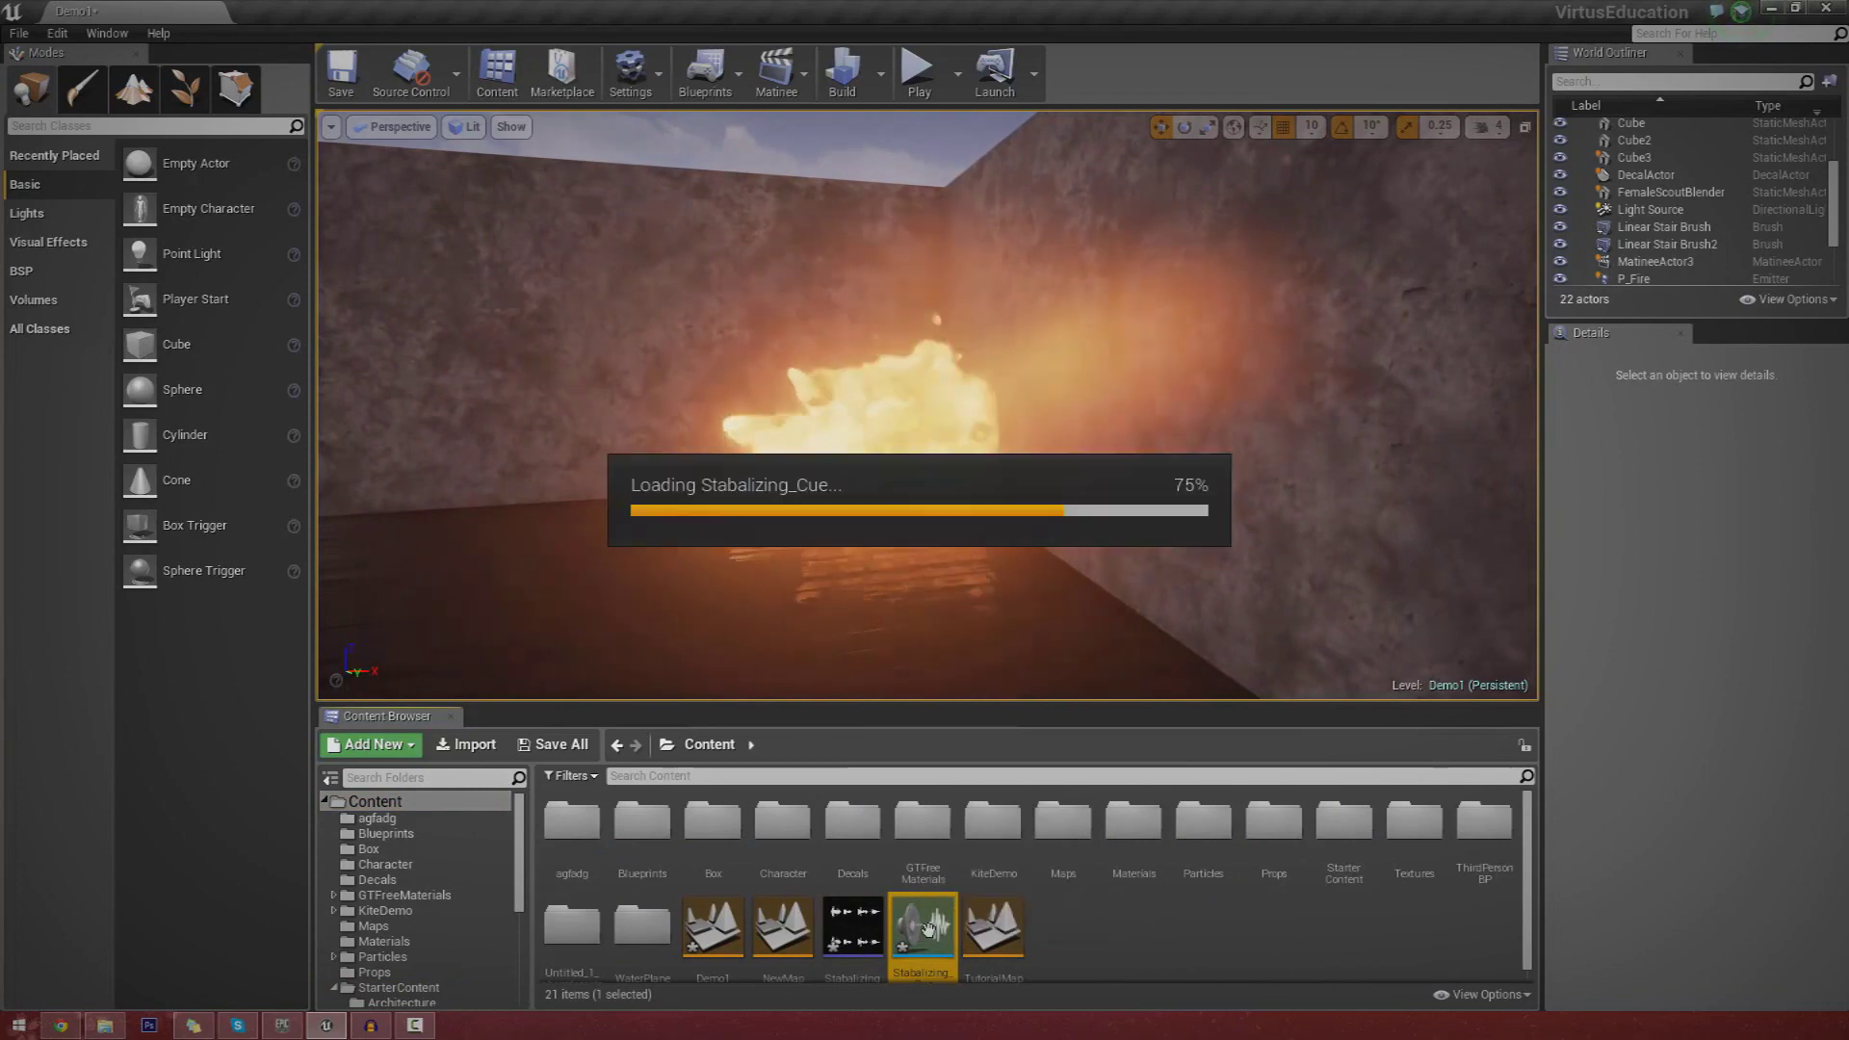
right_click_drag(1213, 542, 1073, 509)
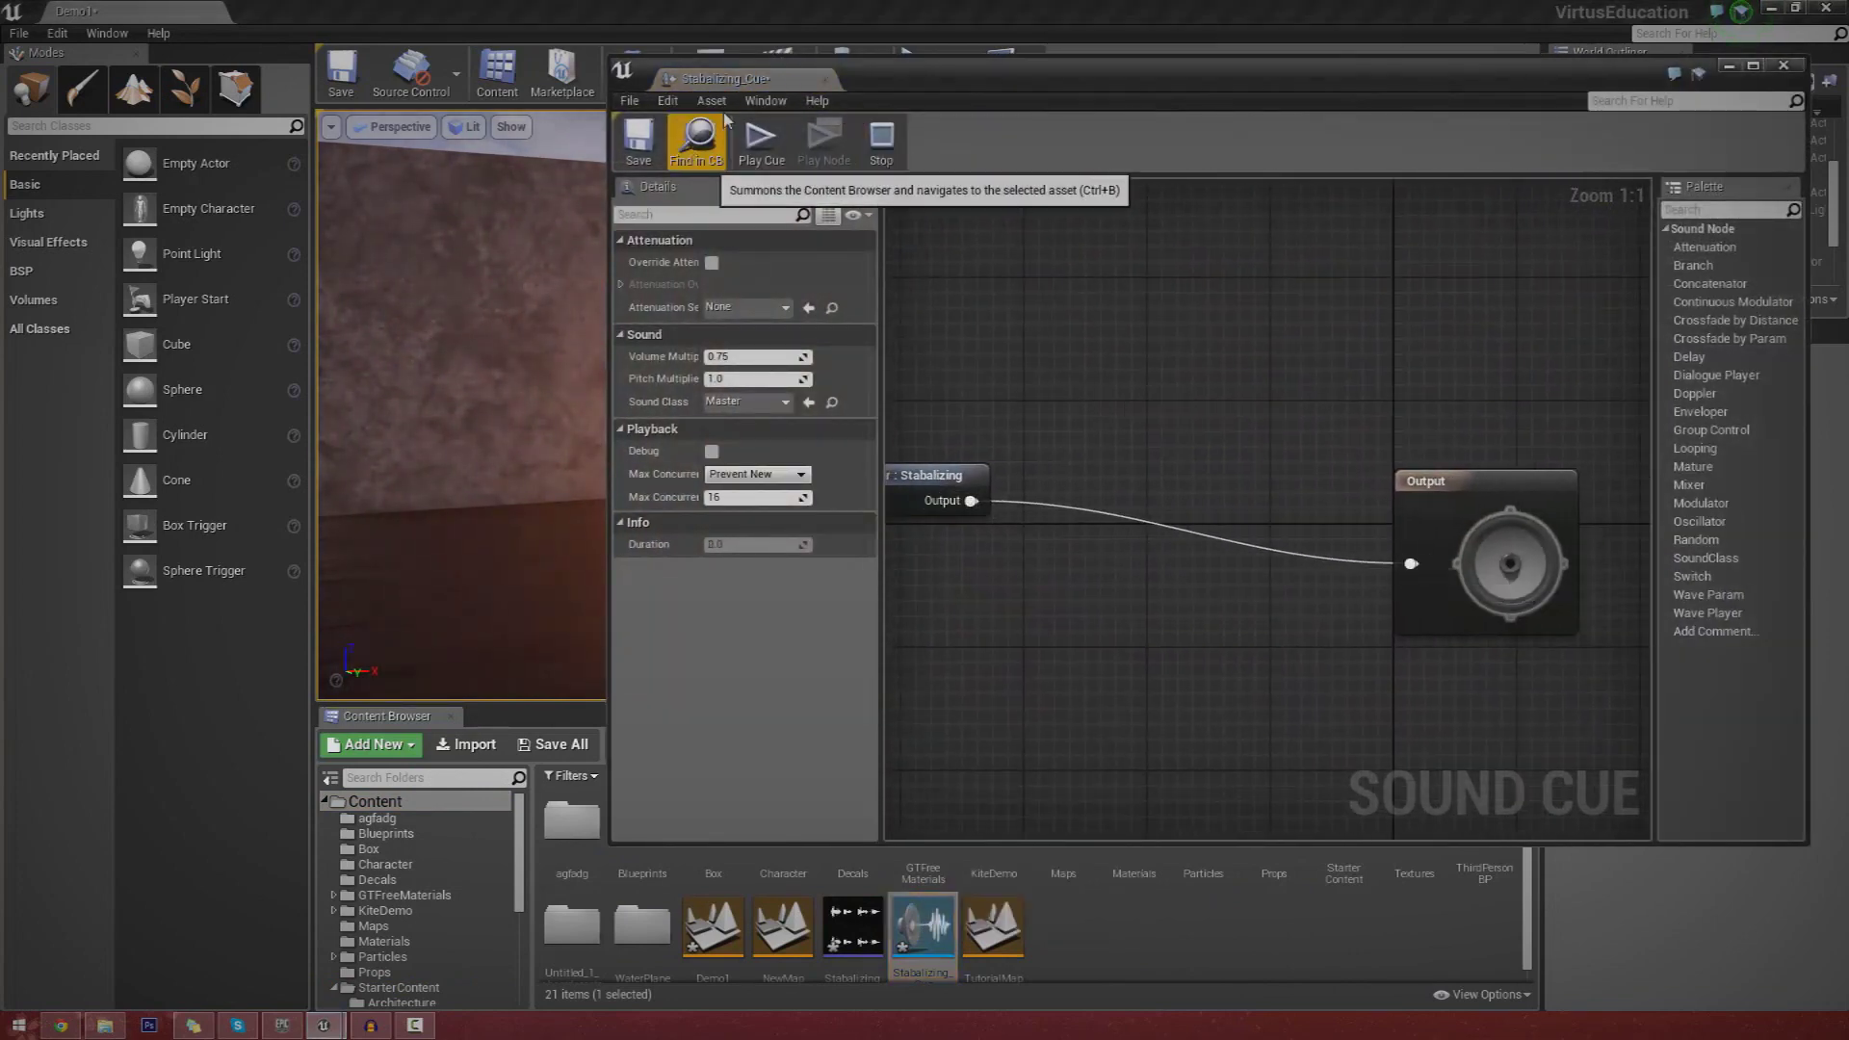
left_click(636, 143)
left_click(824, 79)
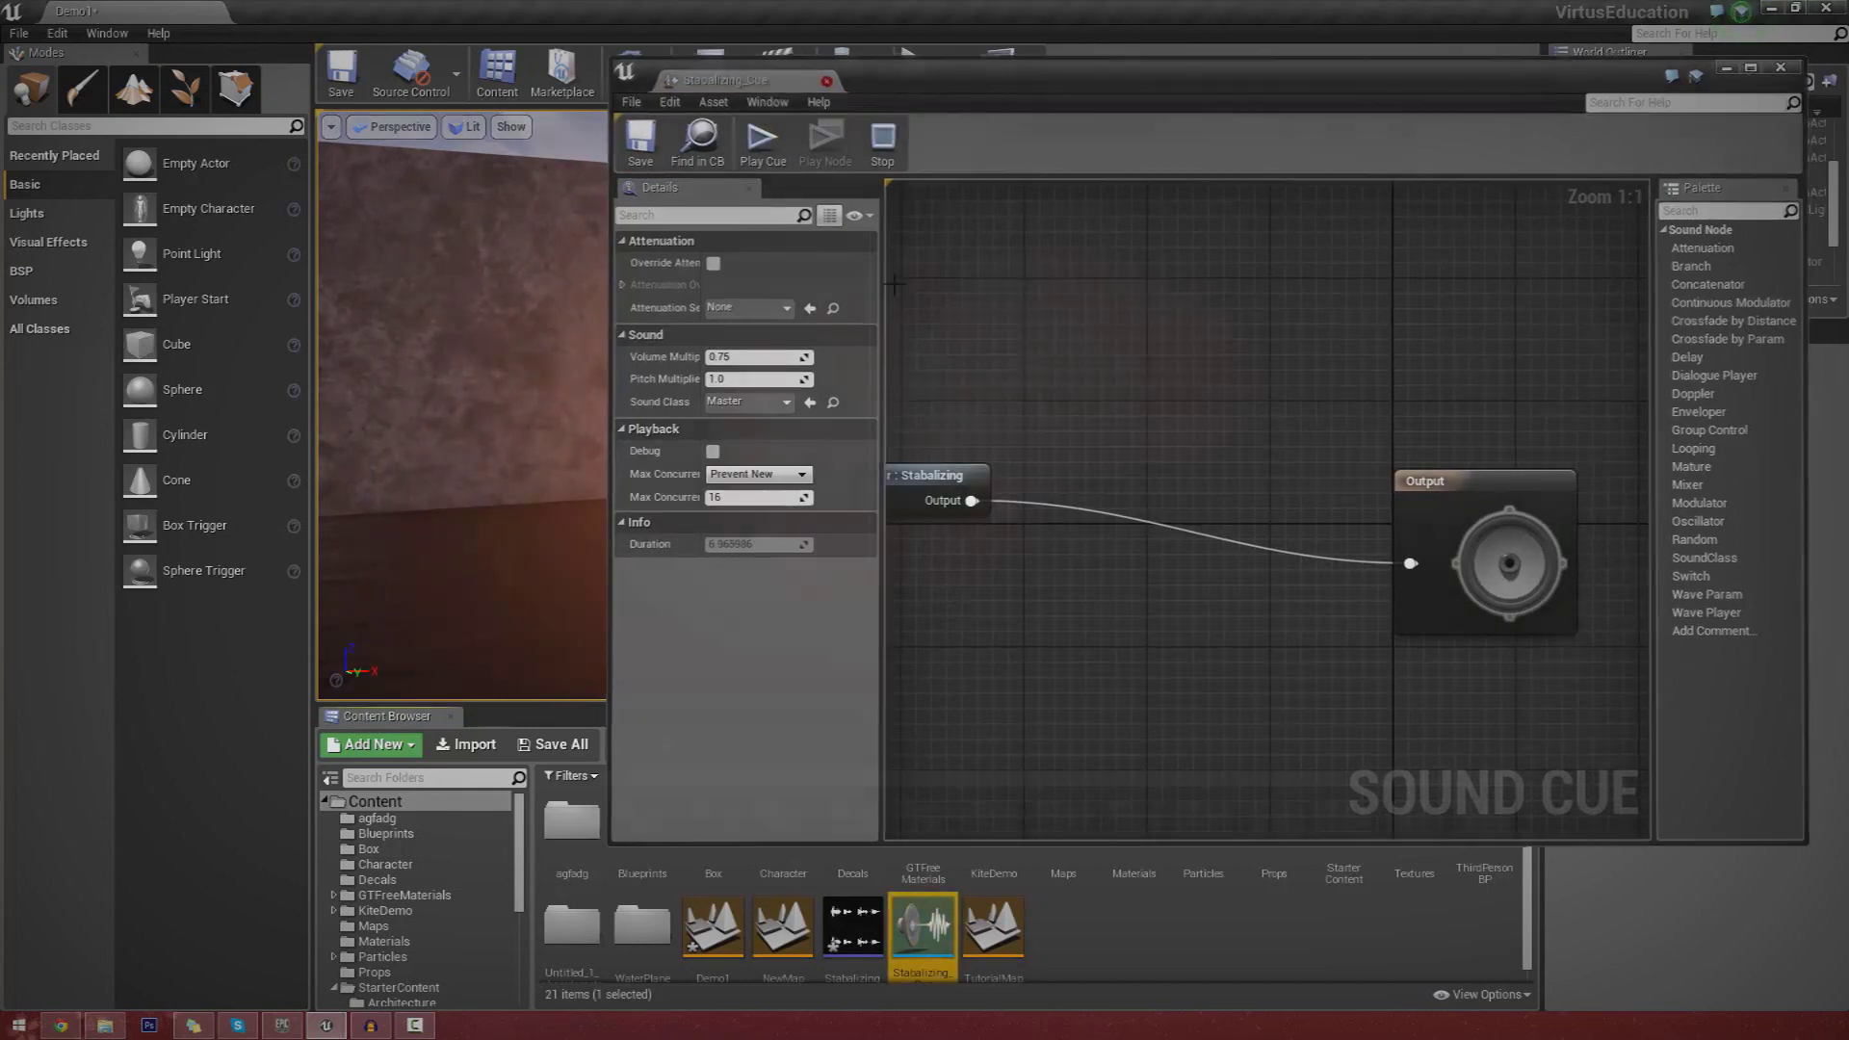
Place Stabalizing_Cue in the level as an ambient sound beside the fire.
left_click_drag(923, 923, 873, 546)
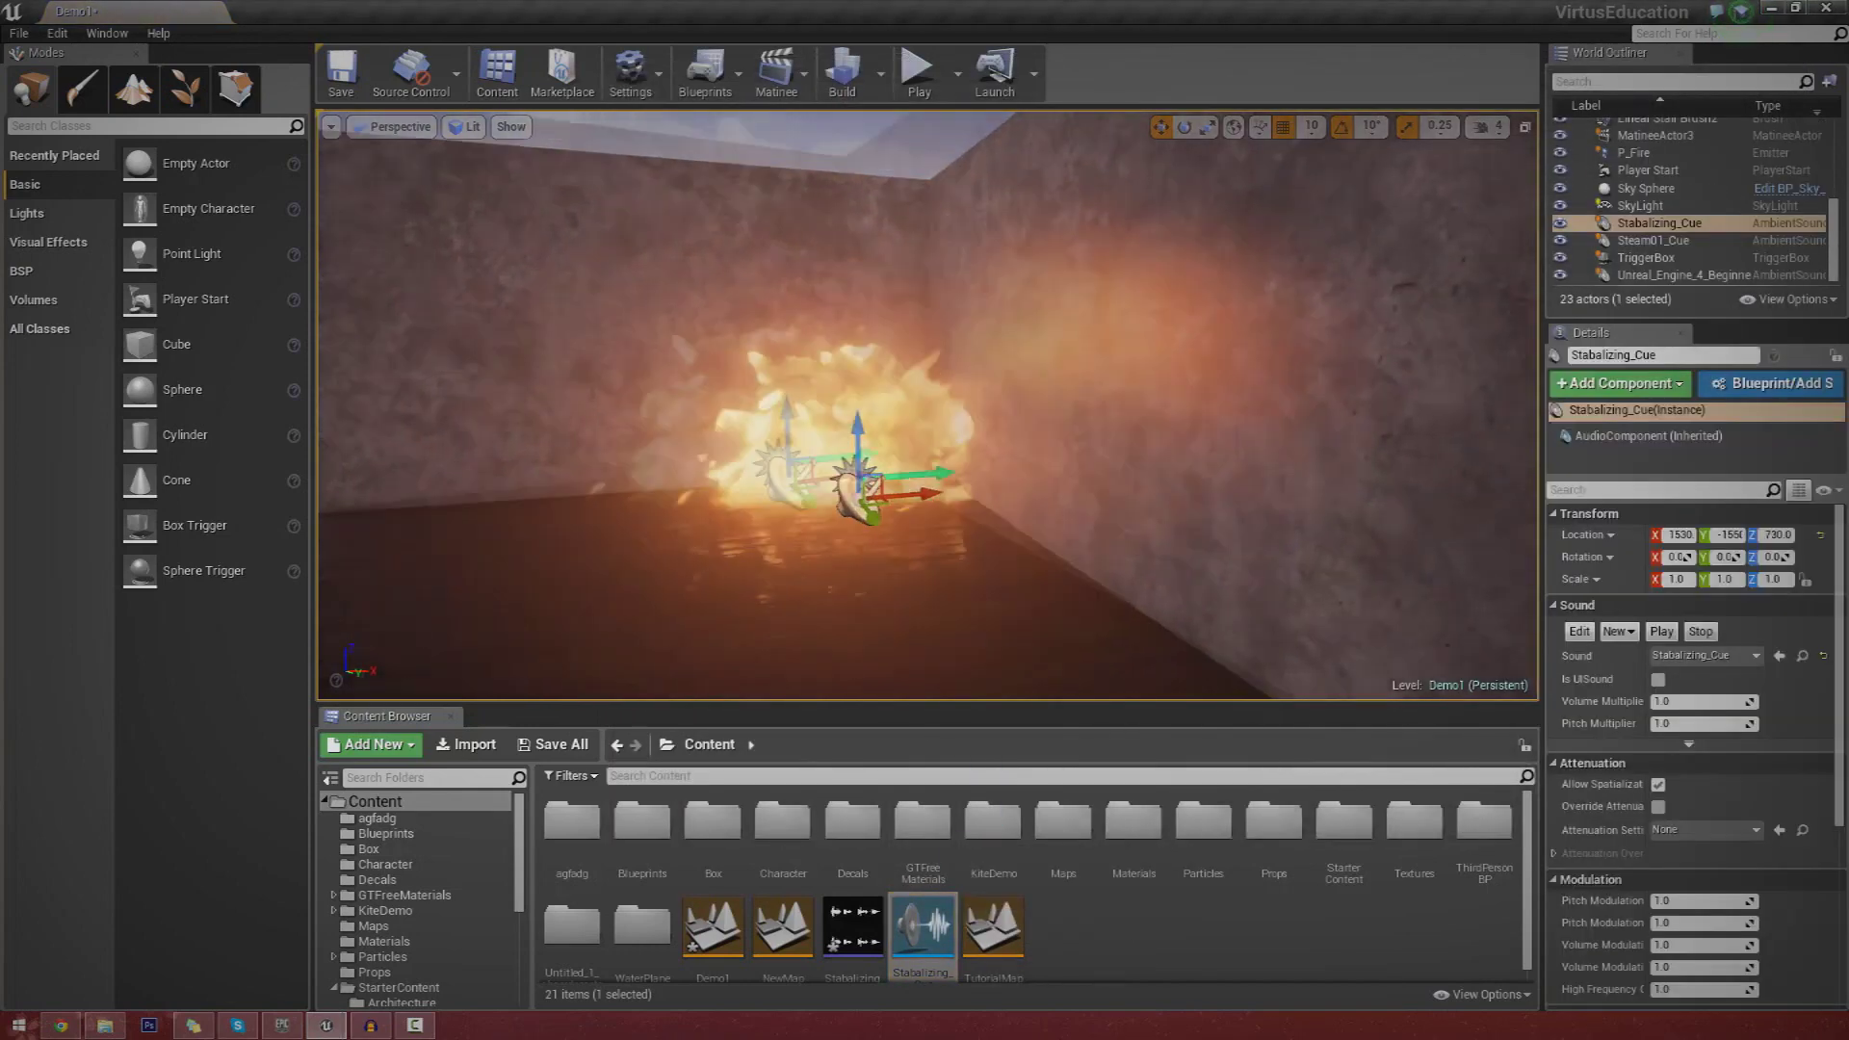
right_click_drag(877, 465, 1223, 501)
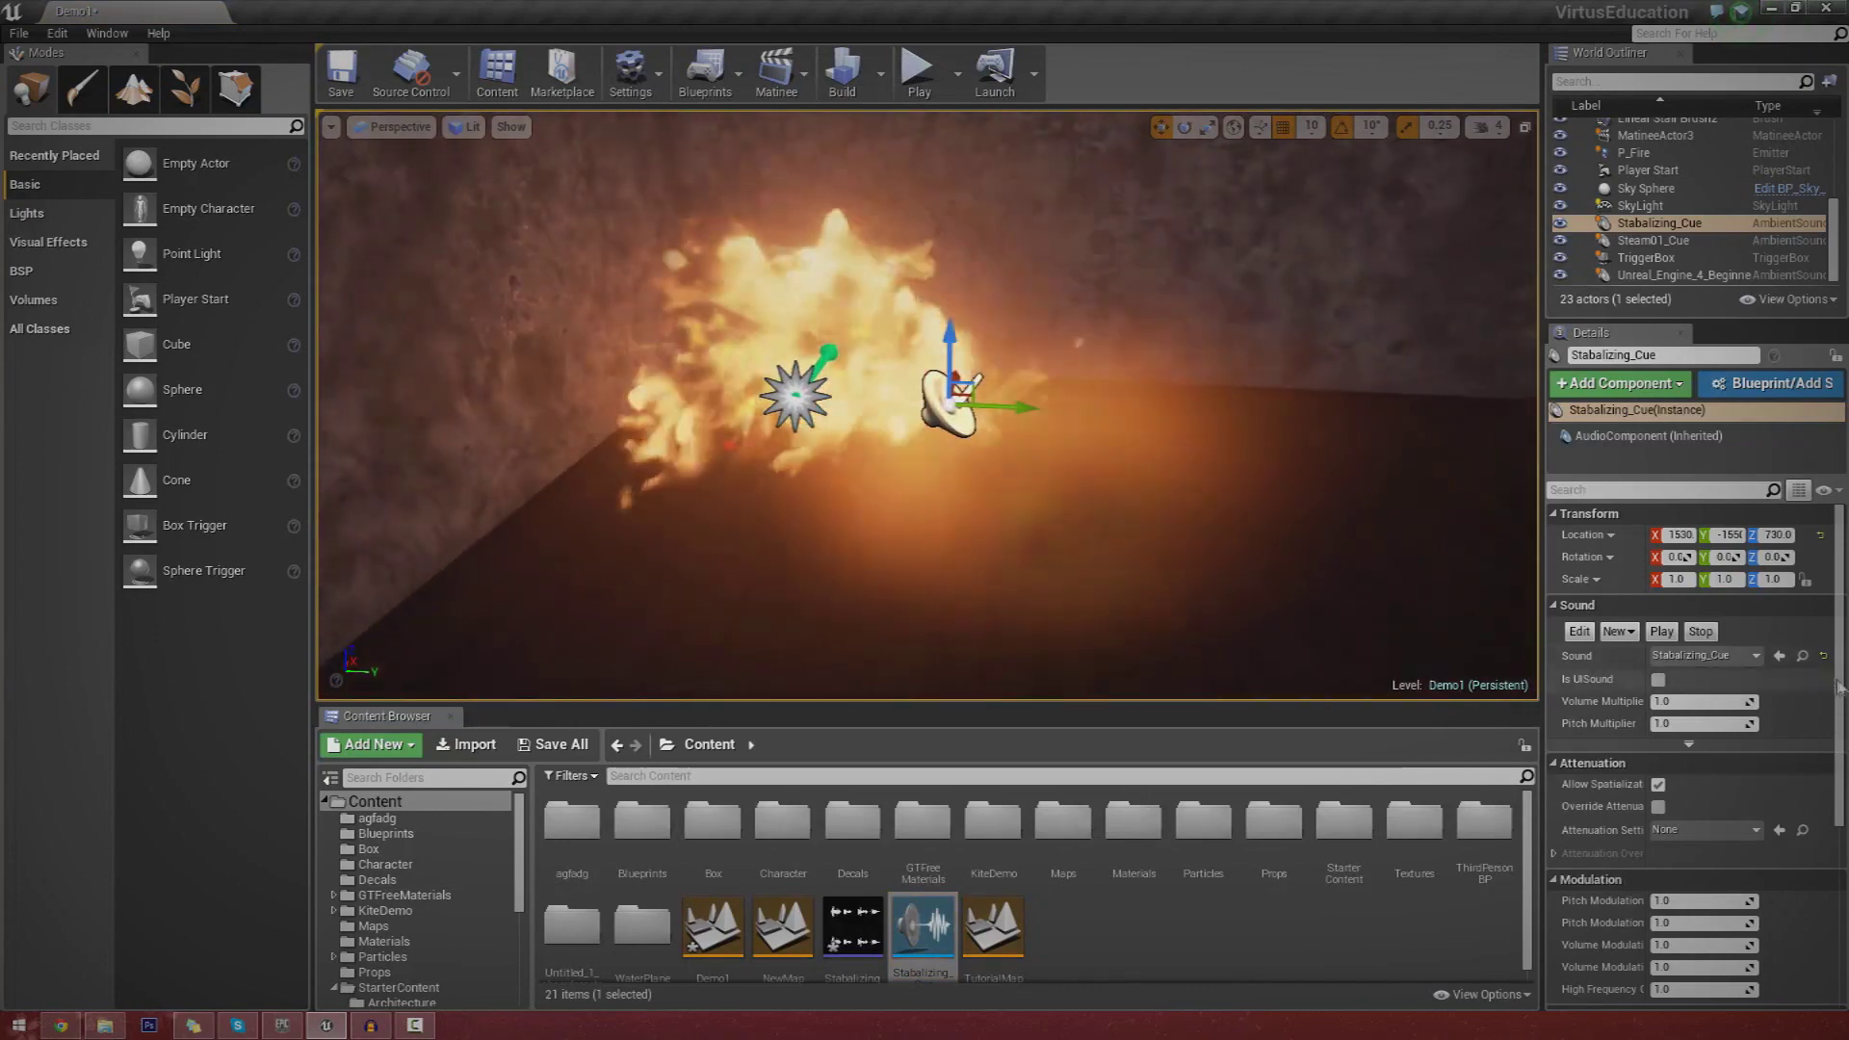
Set the placed Stabalizing_Cue sound's Volume Multiplier to 2.0 and enable Override Attenuation.
left_click_drag(1696, 701, 1748, 701)
left_click(1697, 701)
type("2")
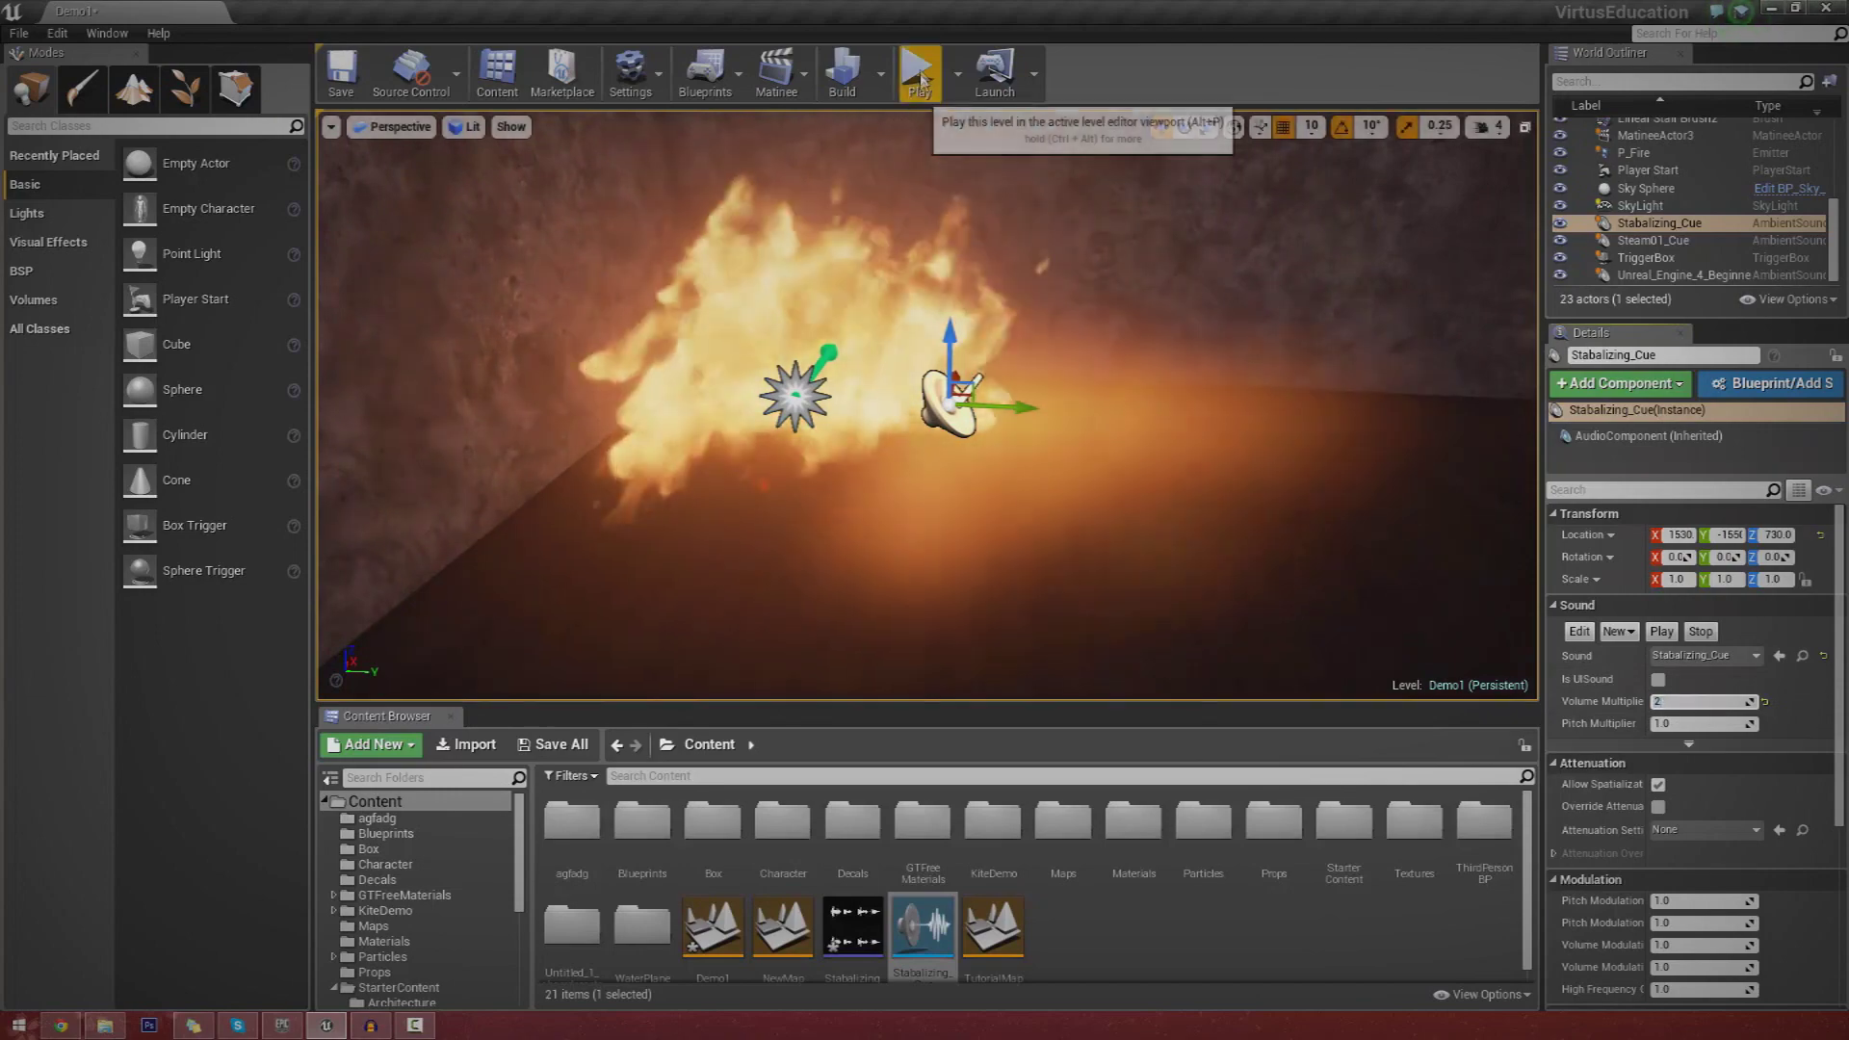
key("Return")
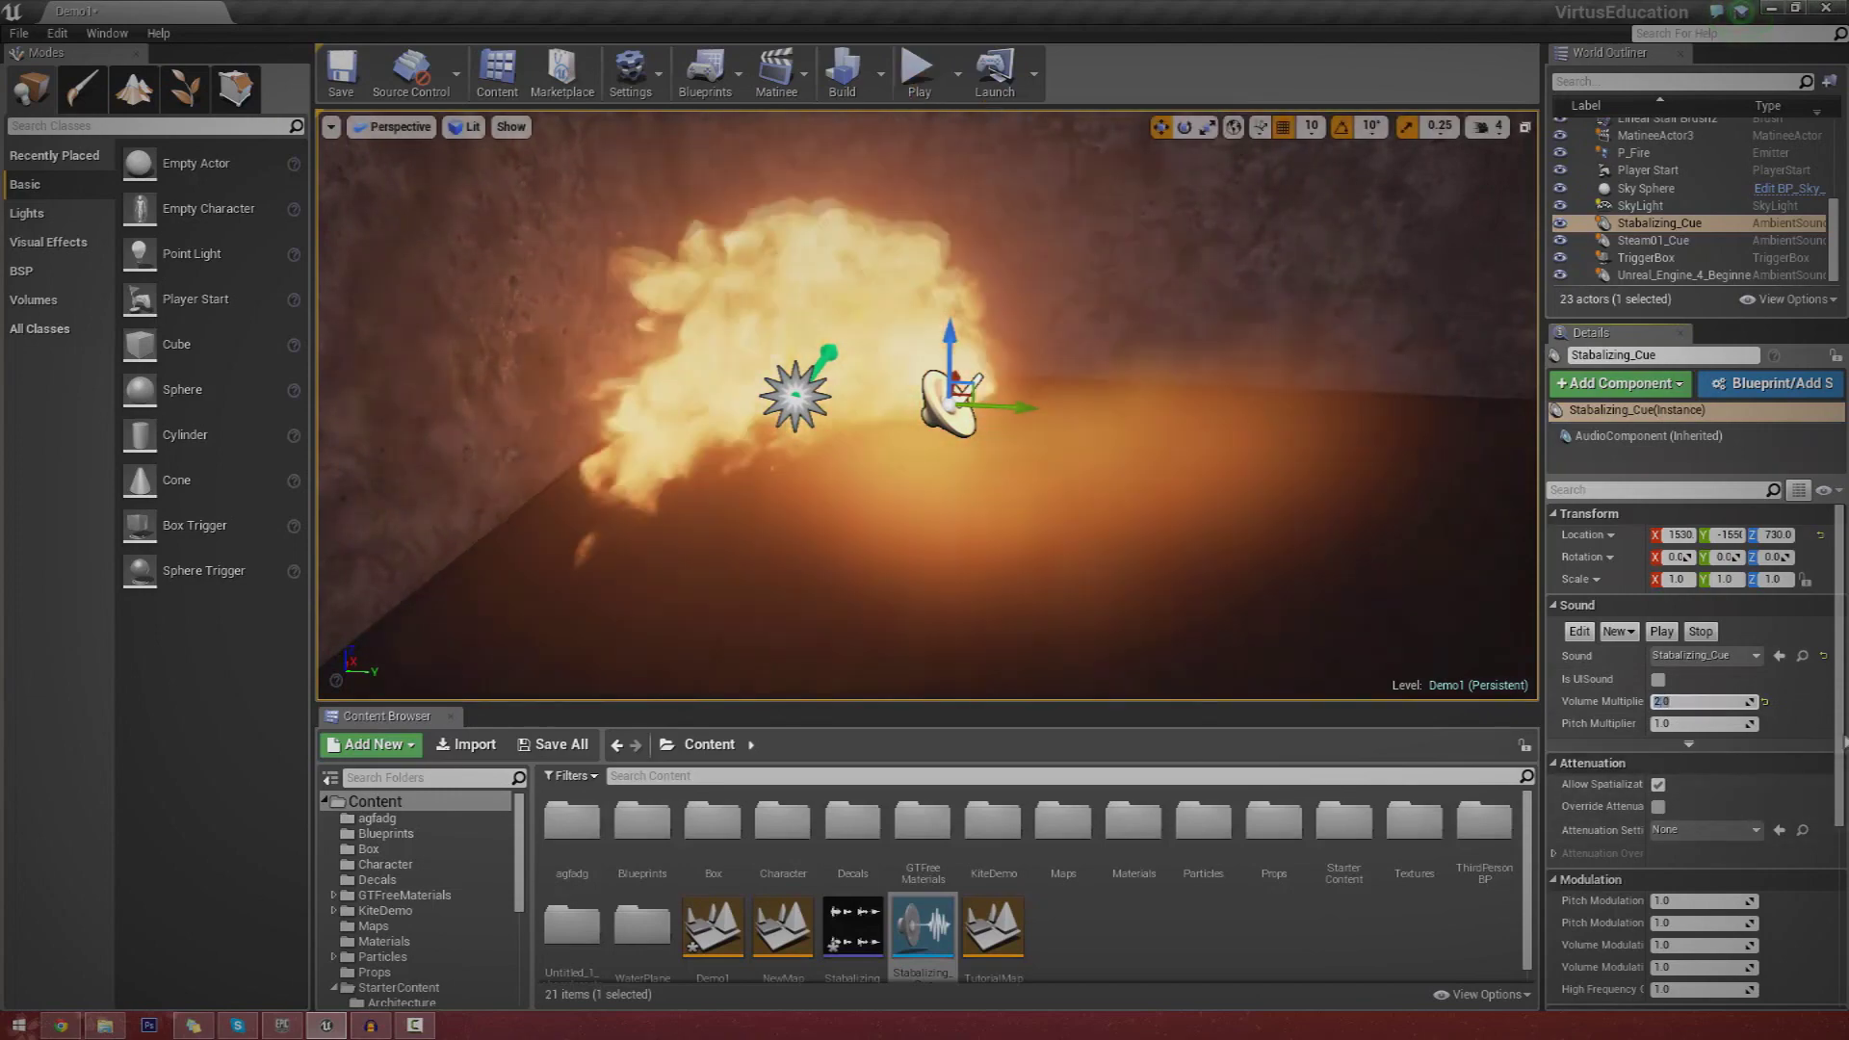
scroll(1707, 643, "down", 4)
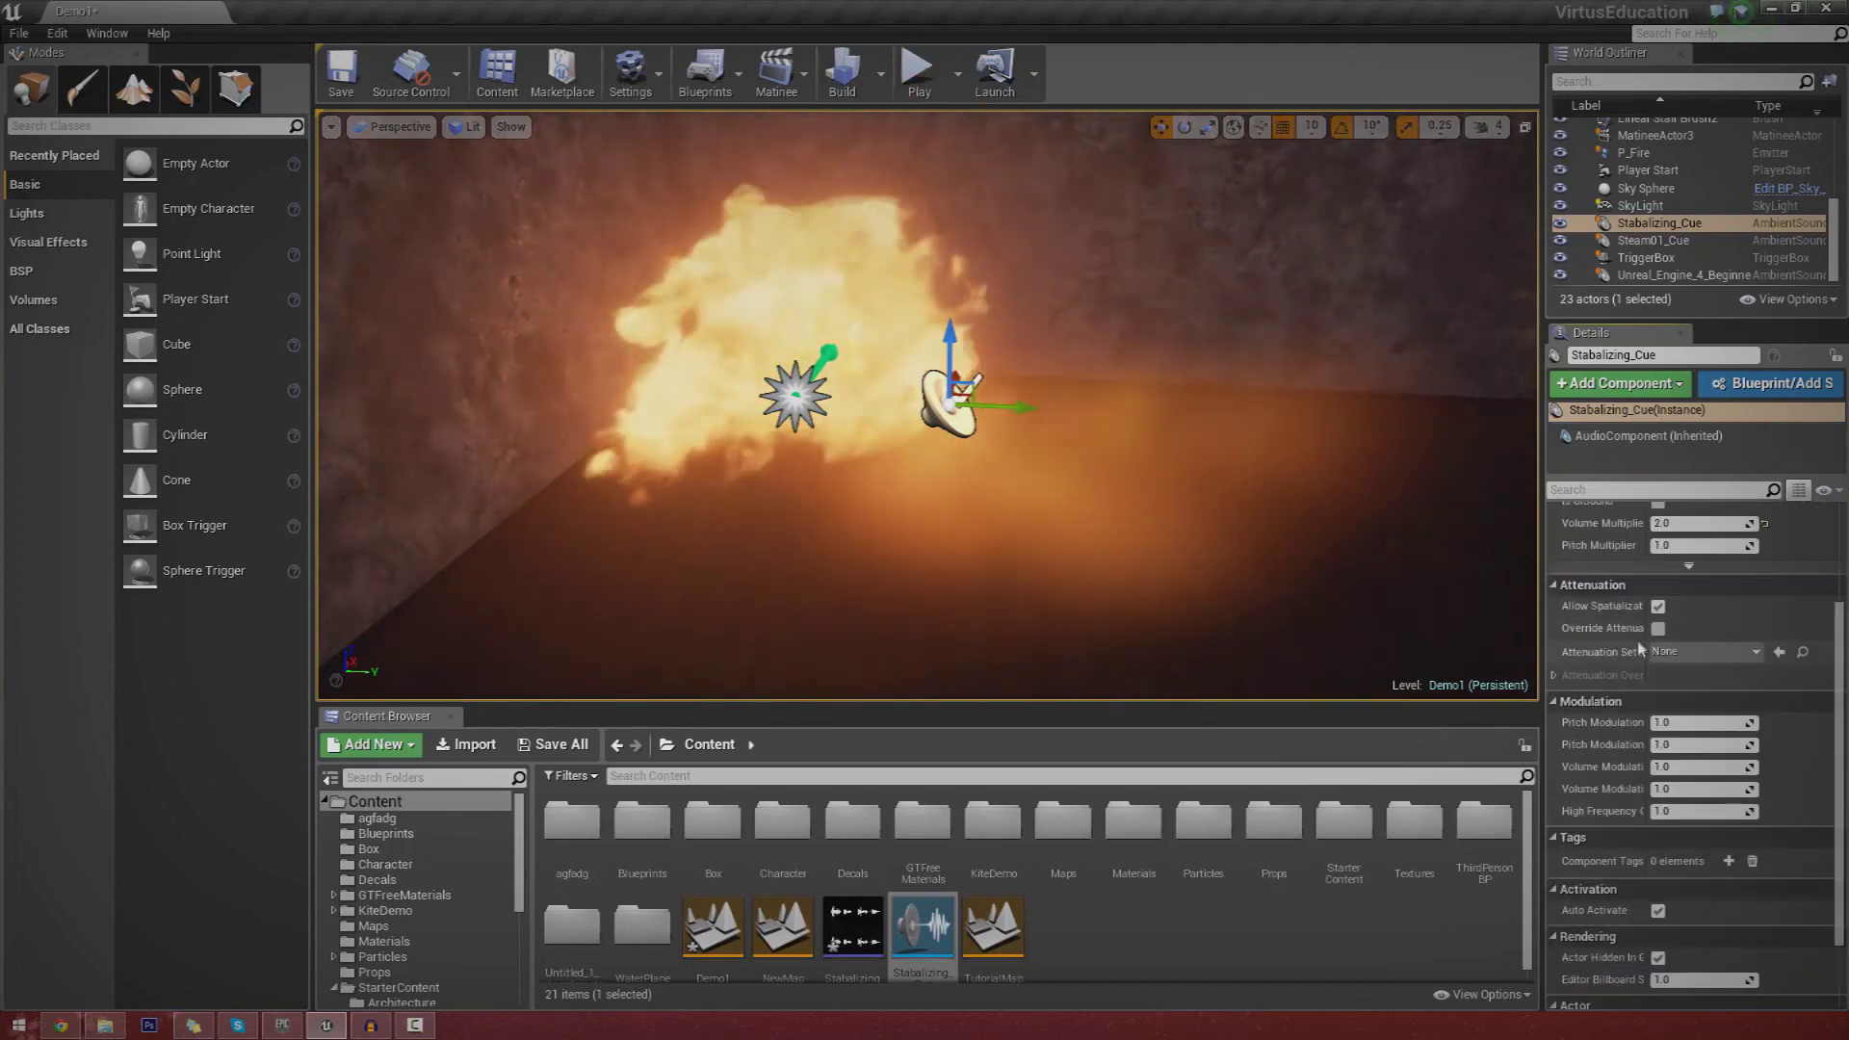
right_click_drag(1059, 463, 886, 481)
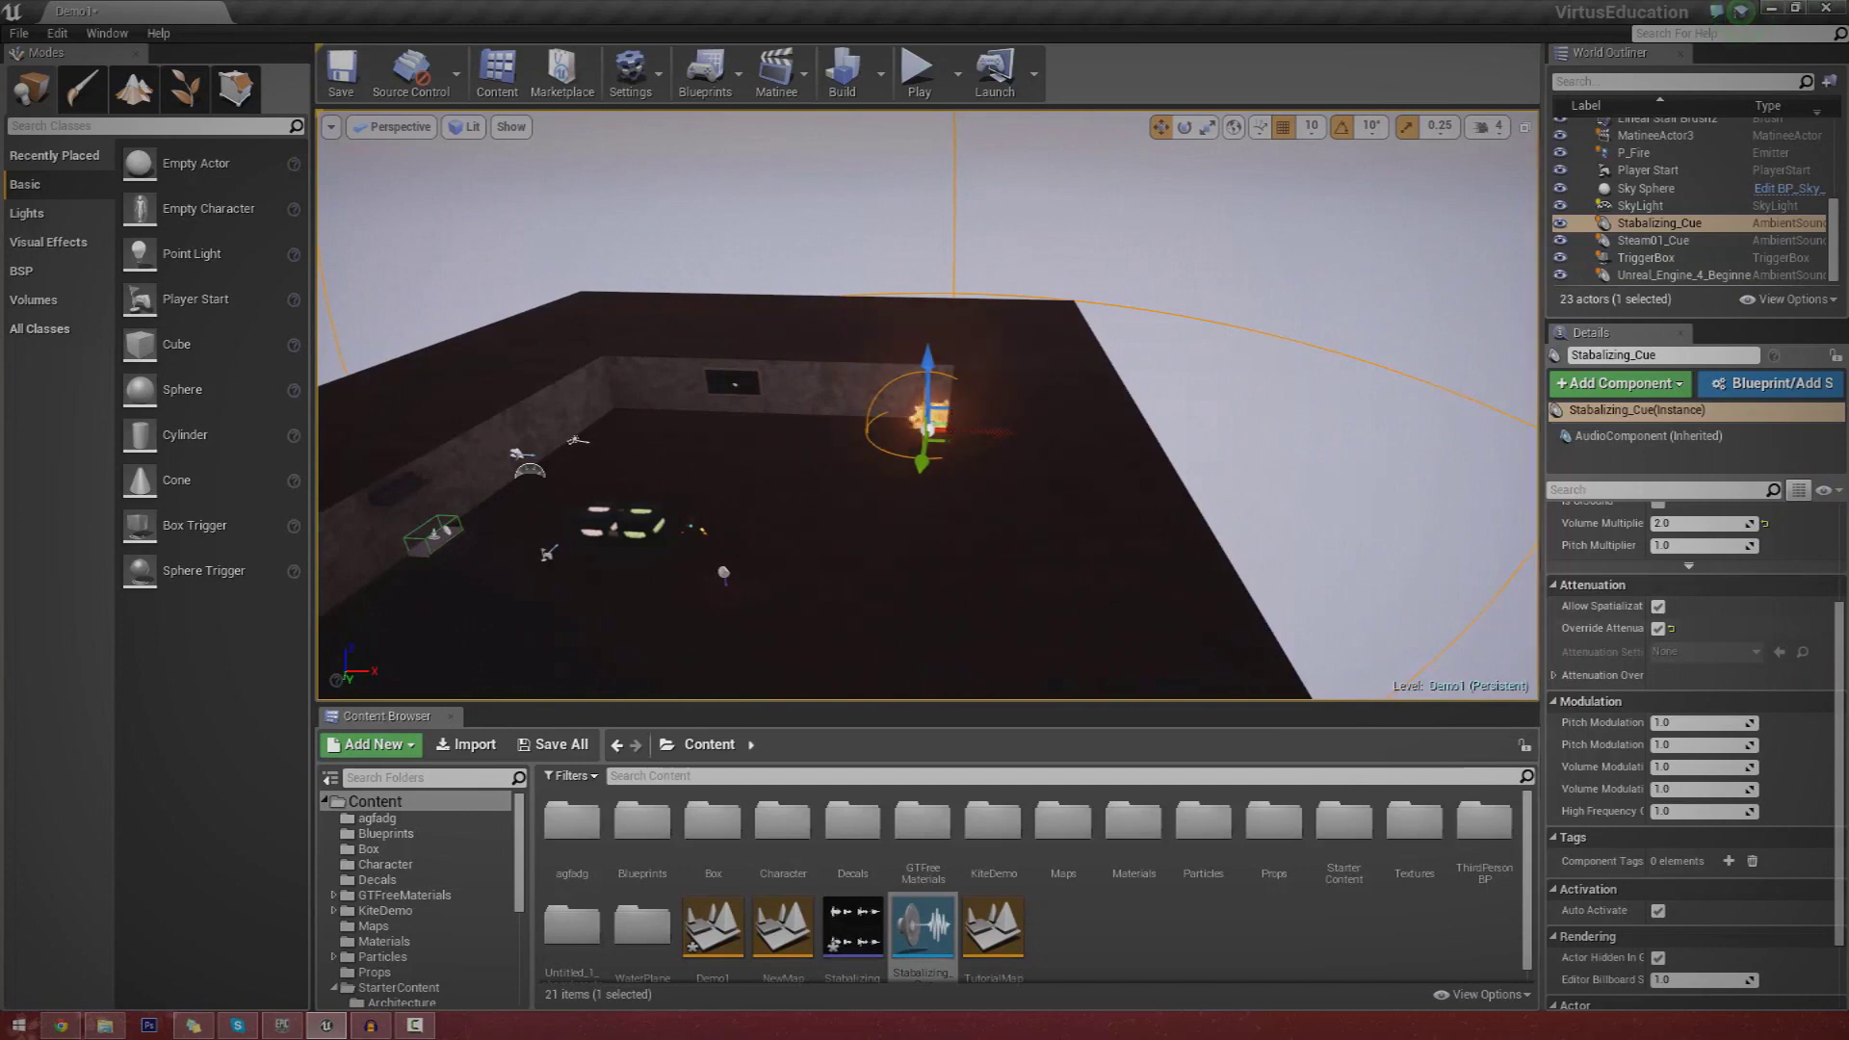
Play-test the level, running the character away from and back towards the fire to hear the sound's attenuation, and end the session.
left_click(920, 77)
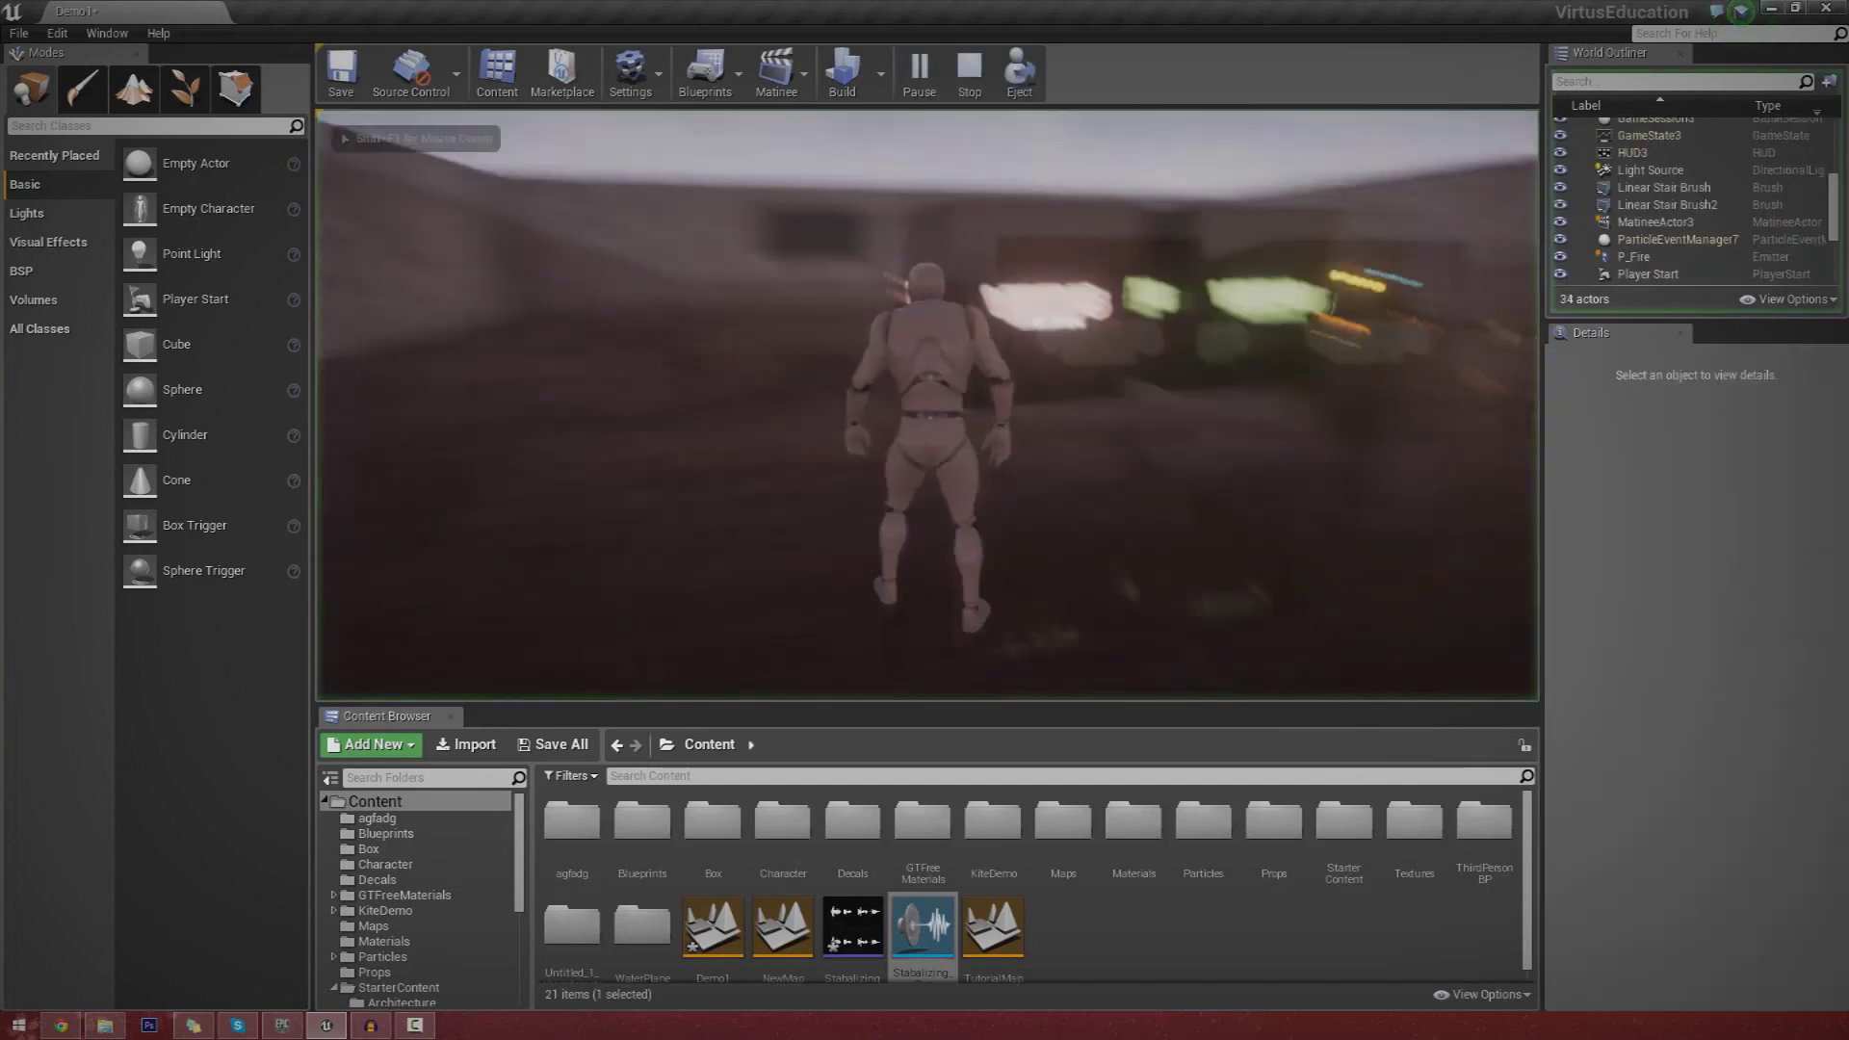
key("w")
key("d")
key("s")
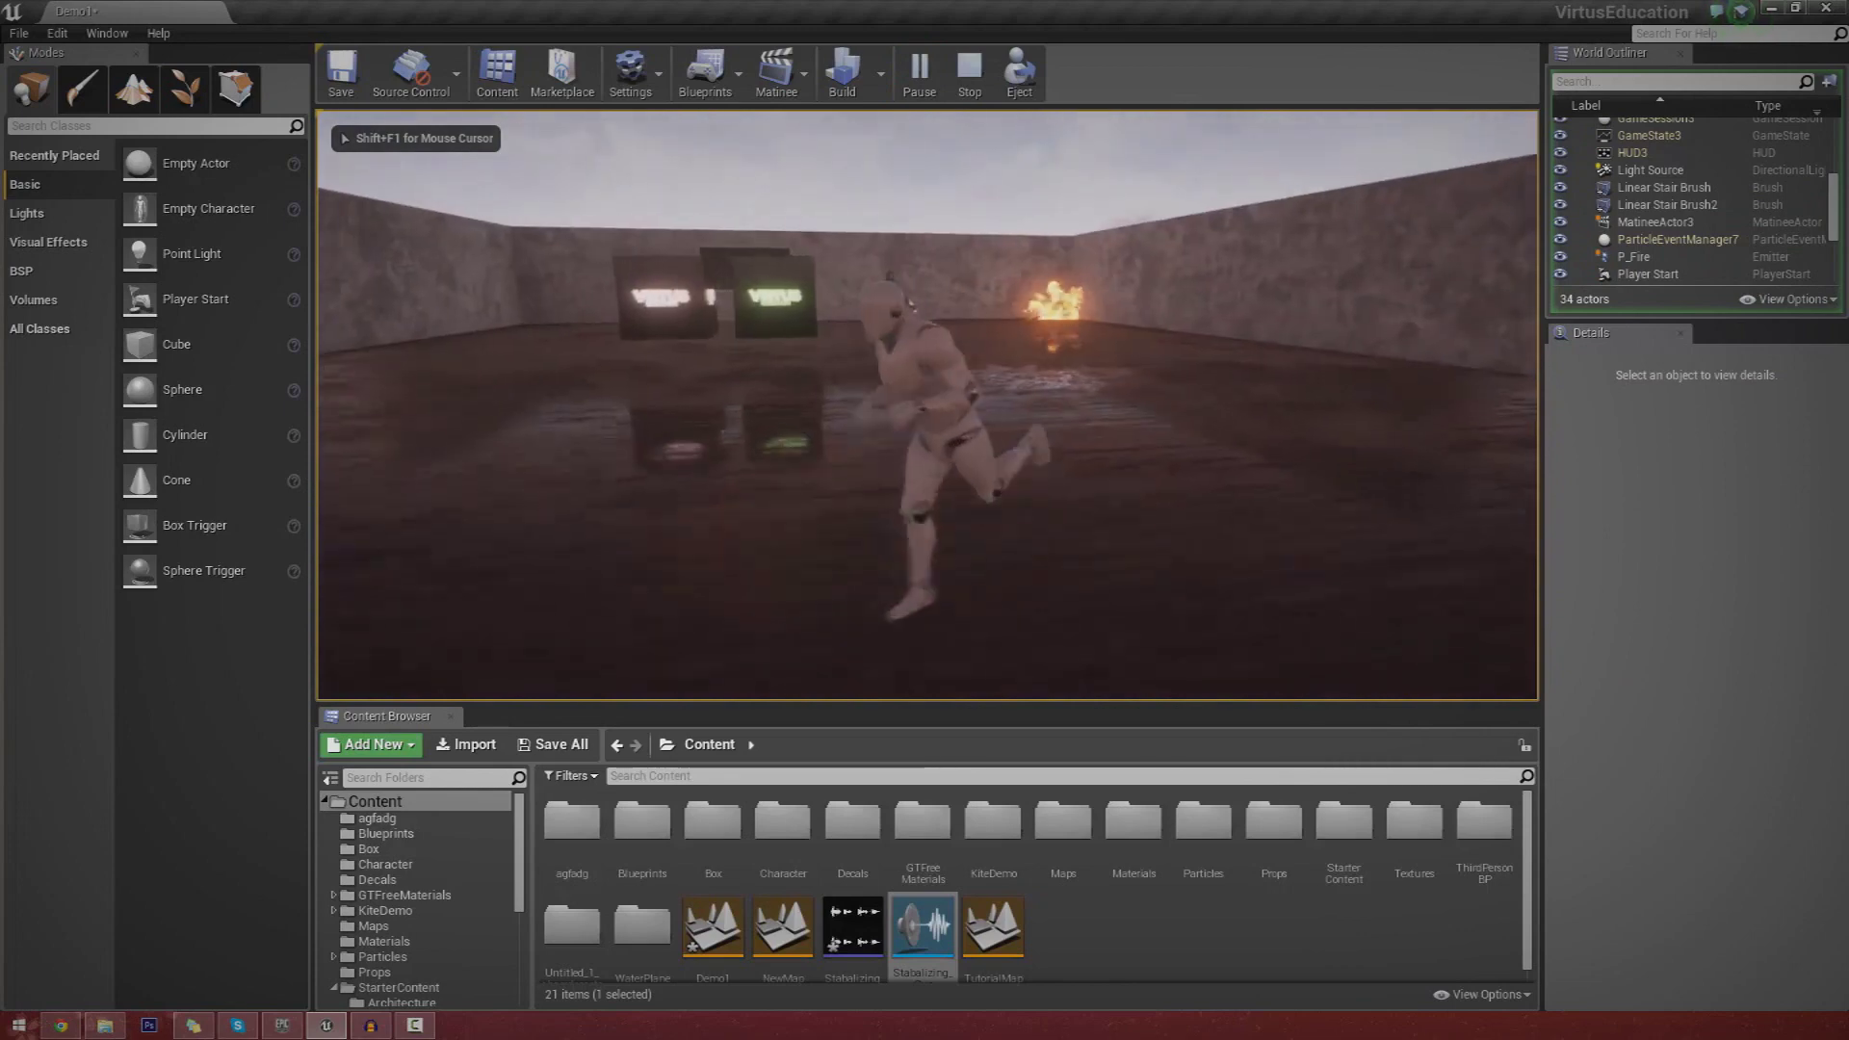
key("a")
key("s")
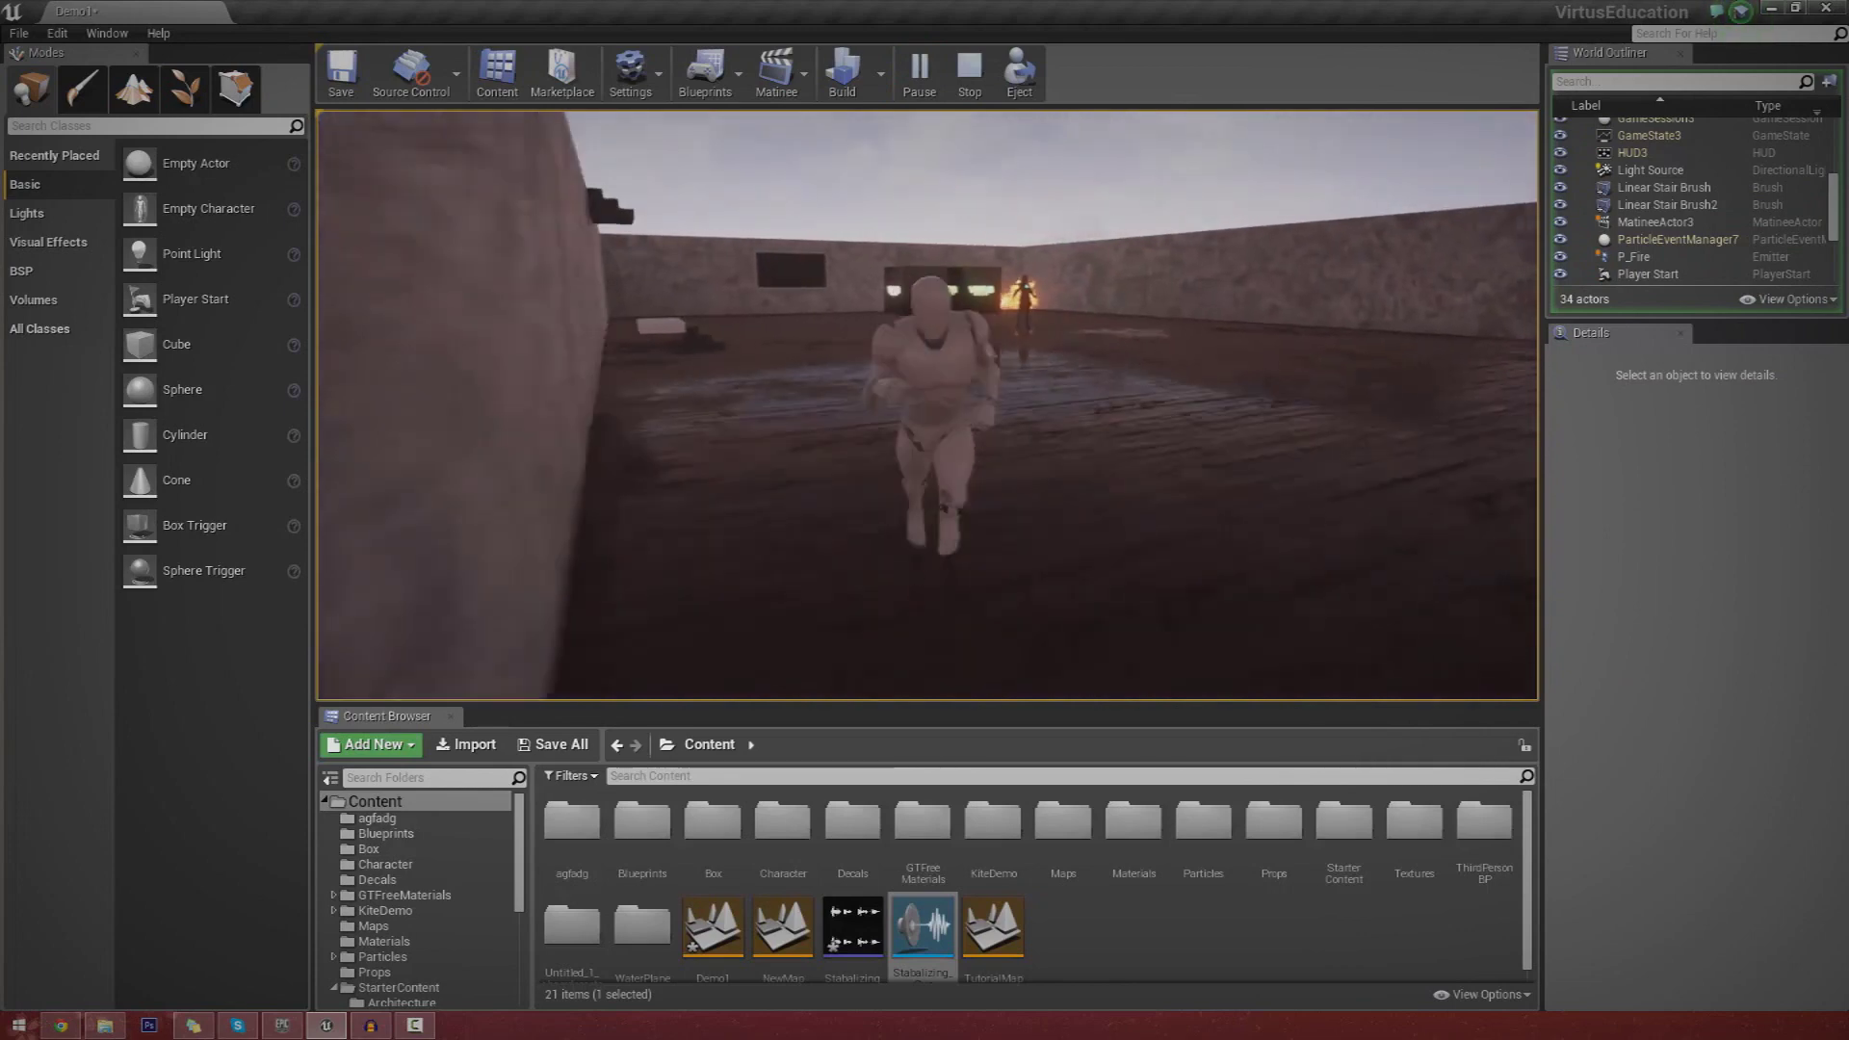
key("d")
key("w")
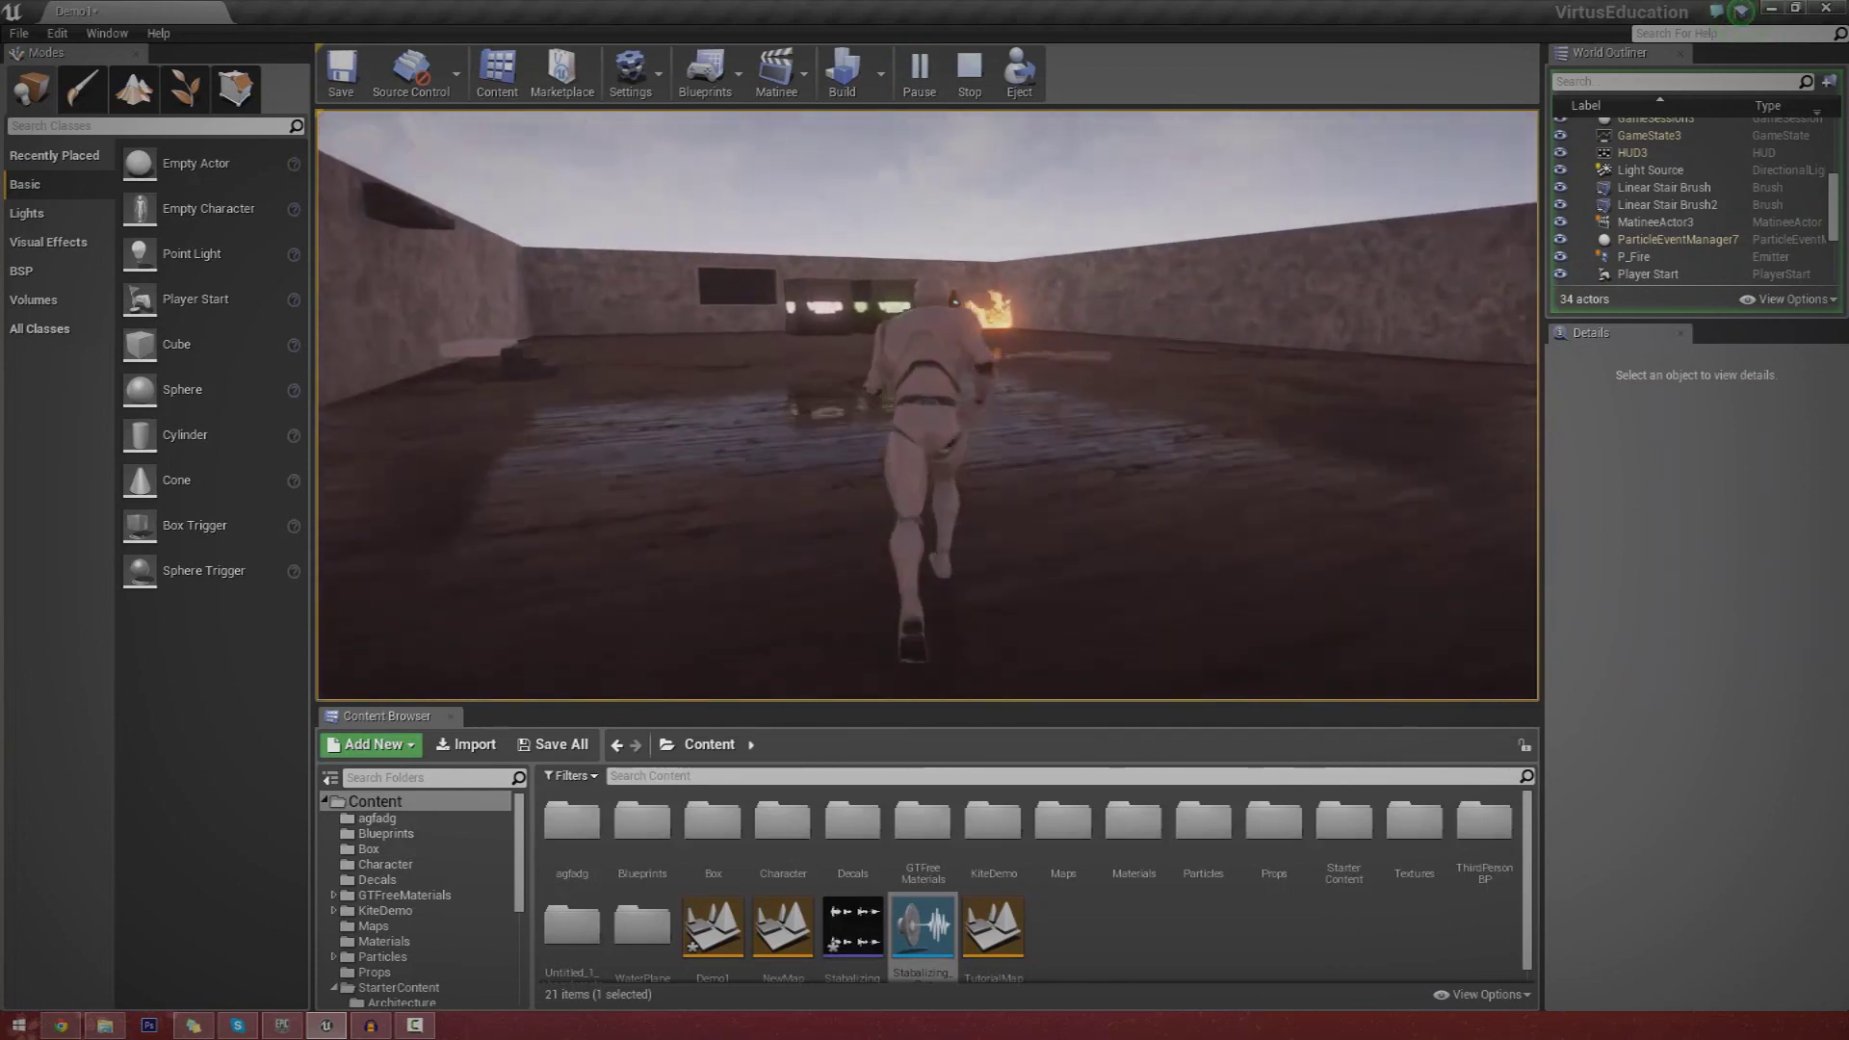
key("space")
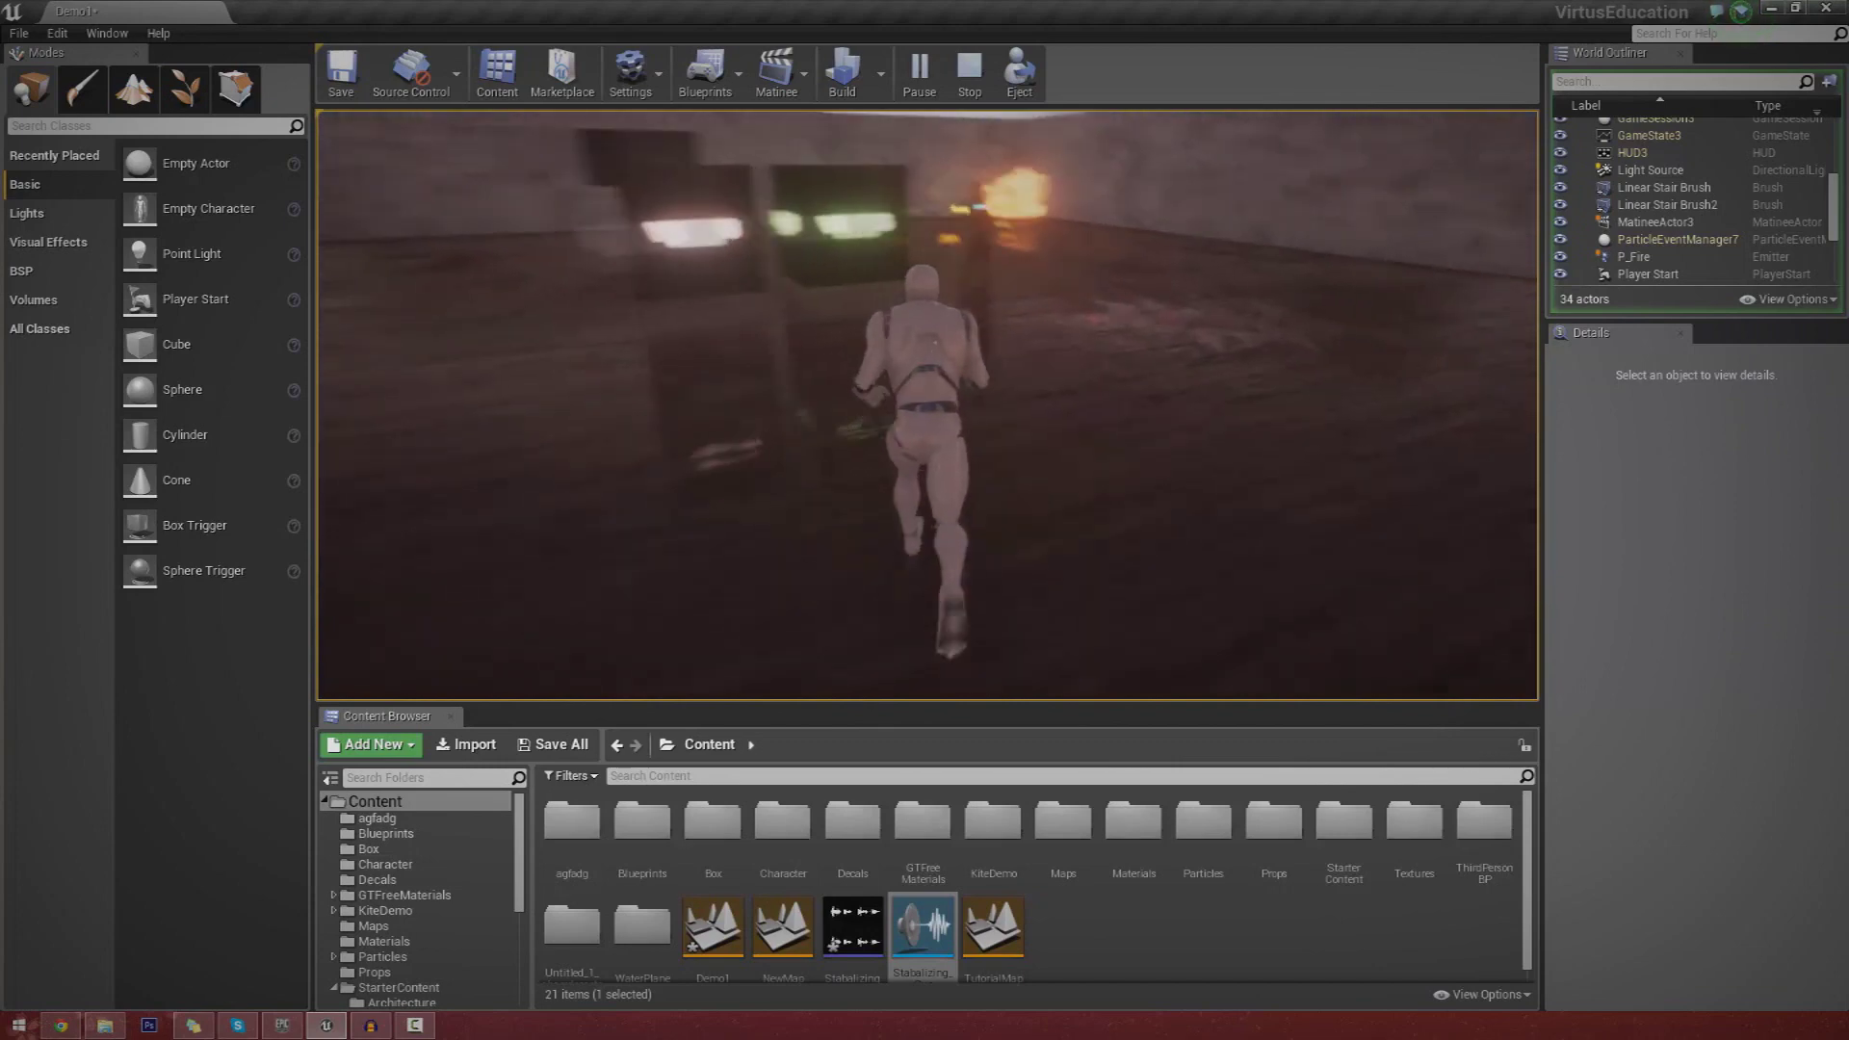
key("w")
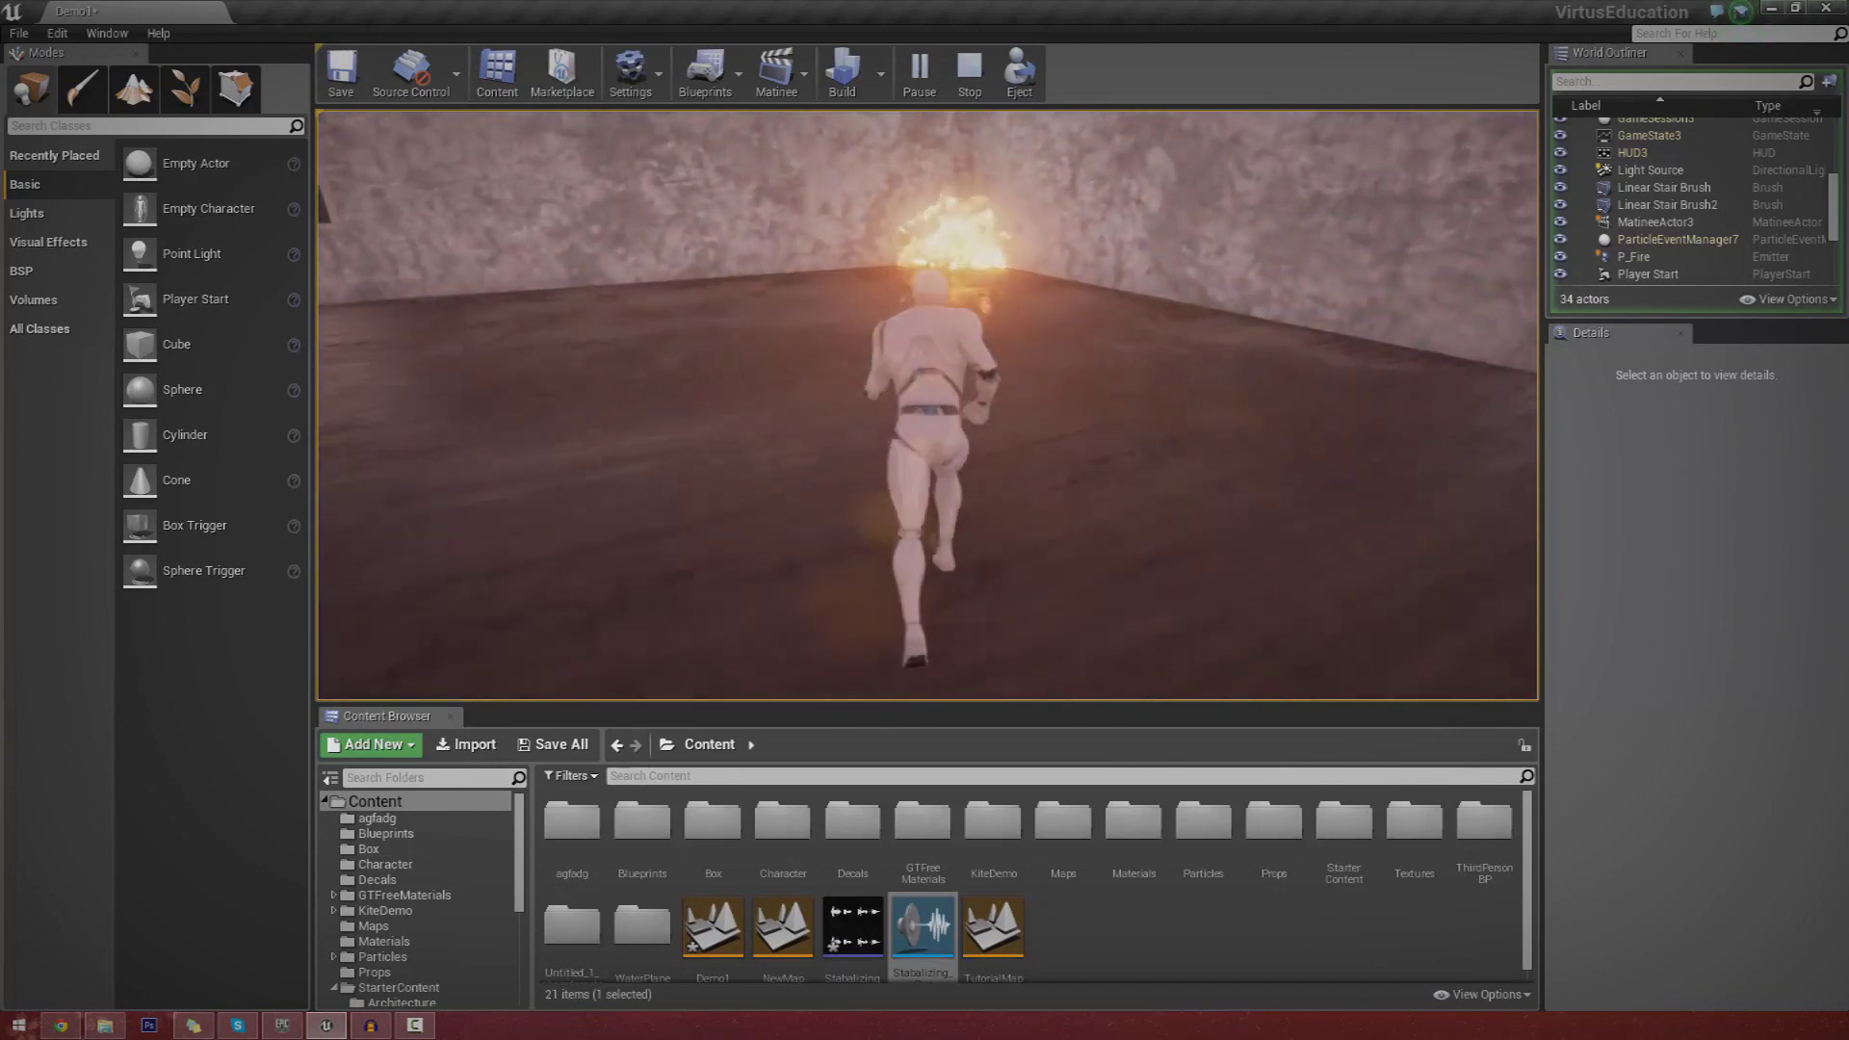
key("Escape")
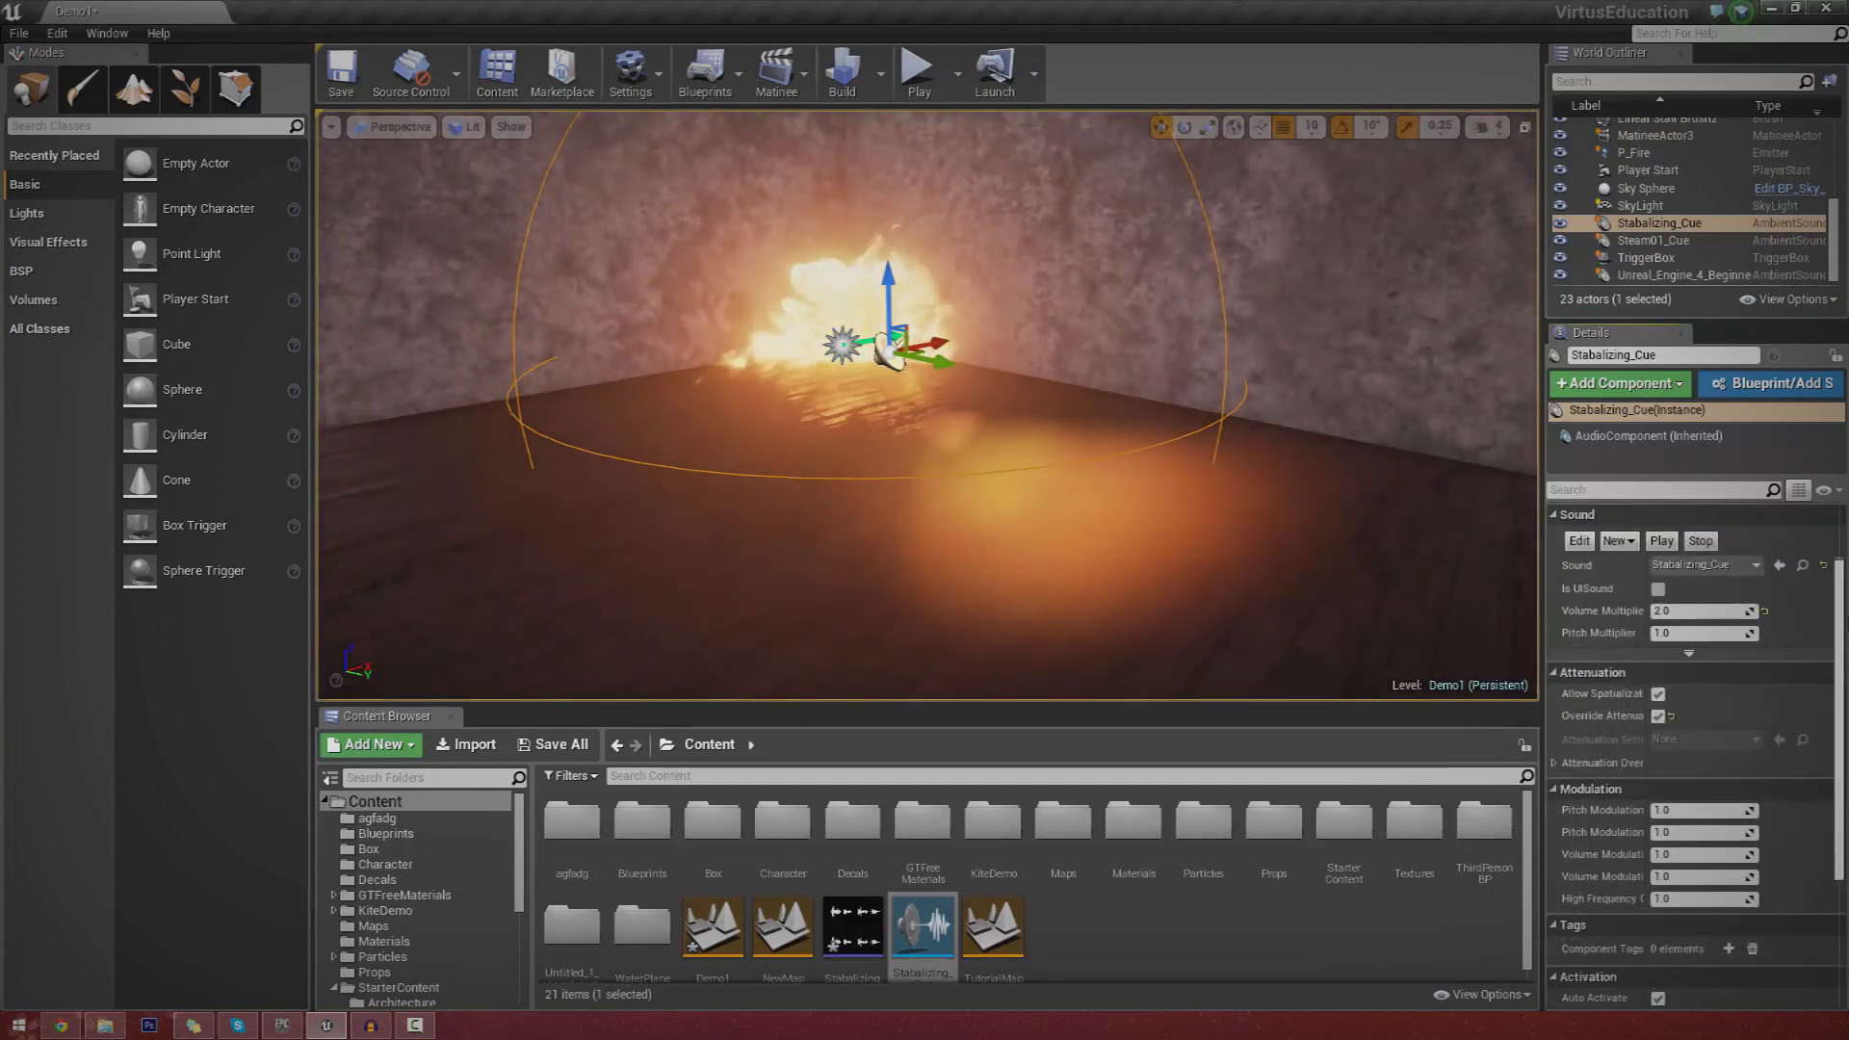
Reopen Stabalizing_Cue to review its node graph, and close the sound cue editor.
double_click(930, 947)
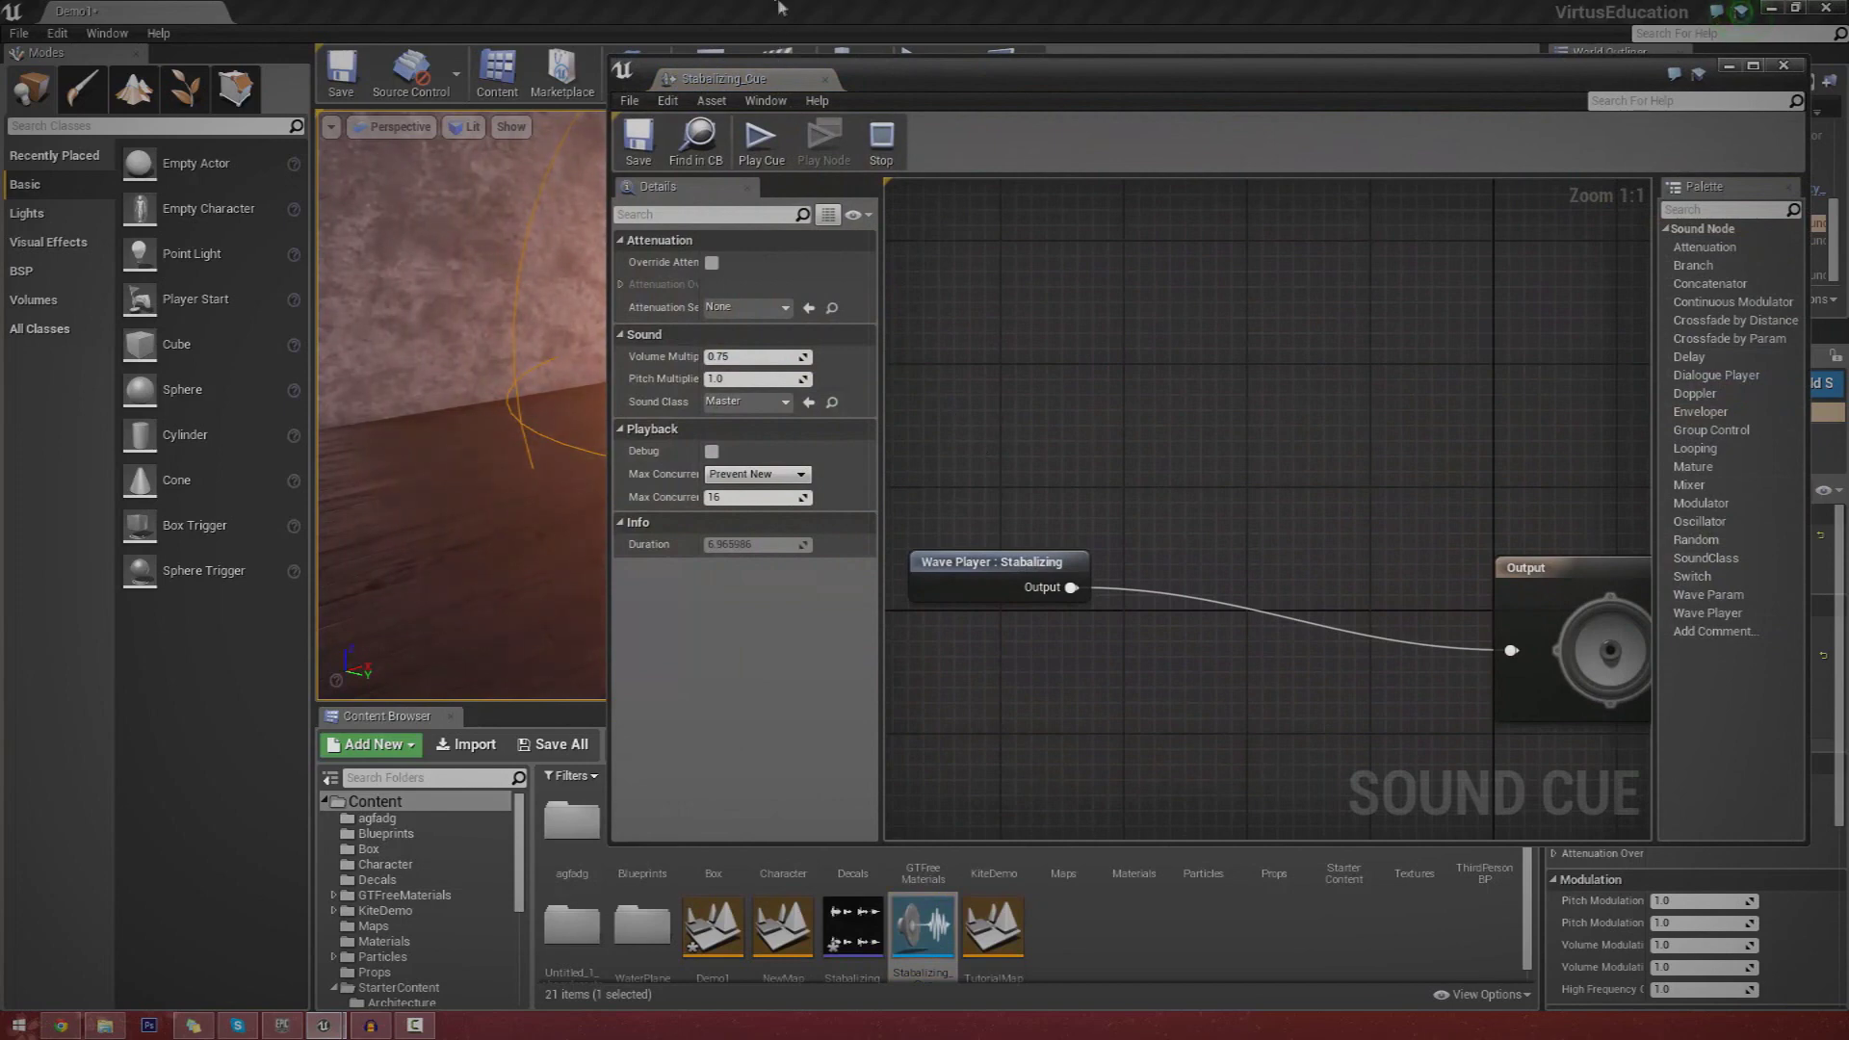
left_click(826, 79)
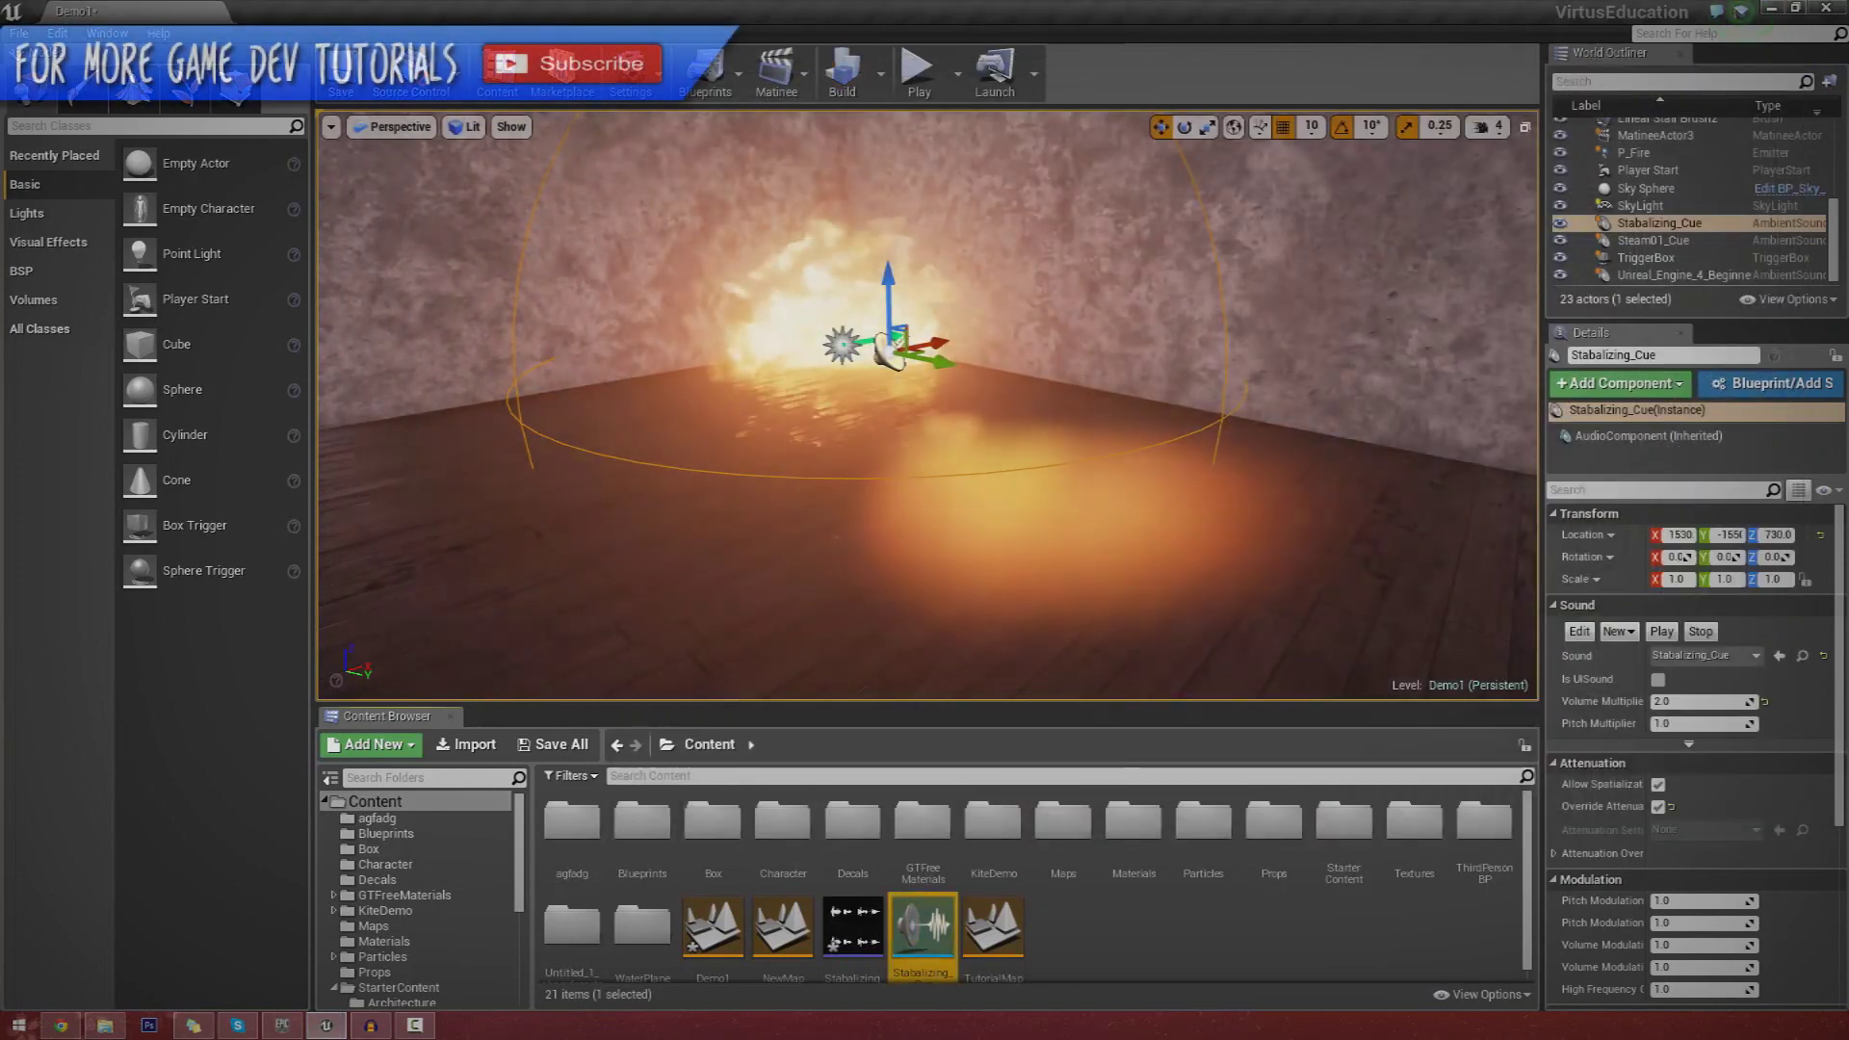